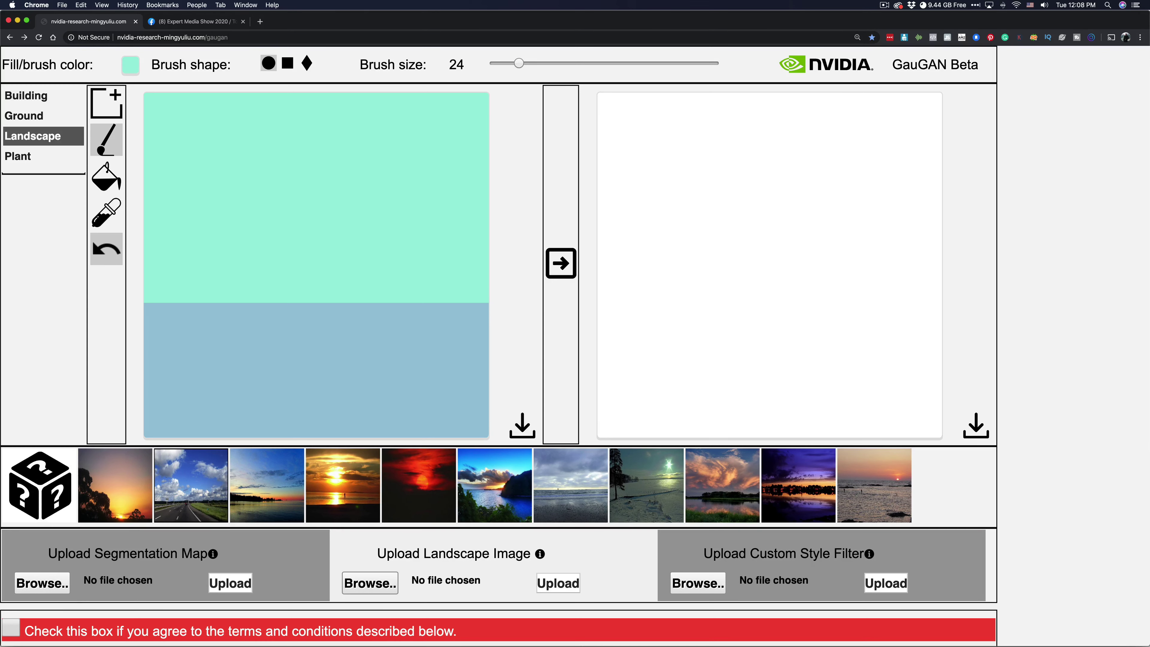
left_click(28, 96)
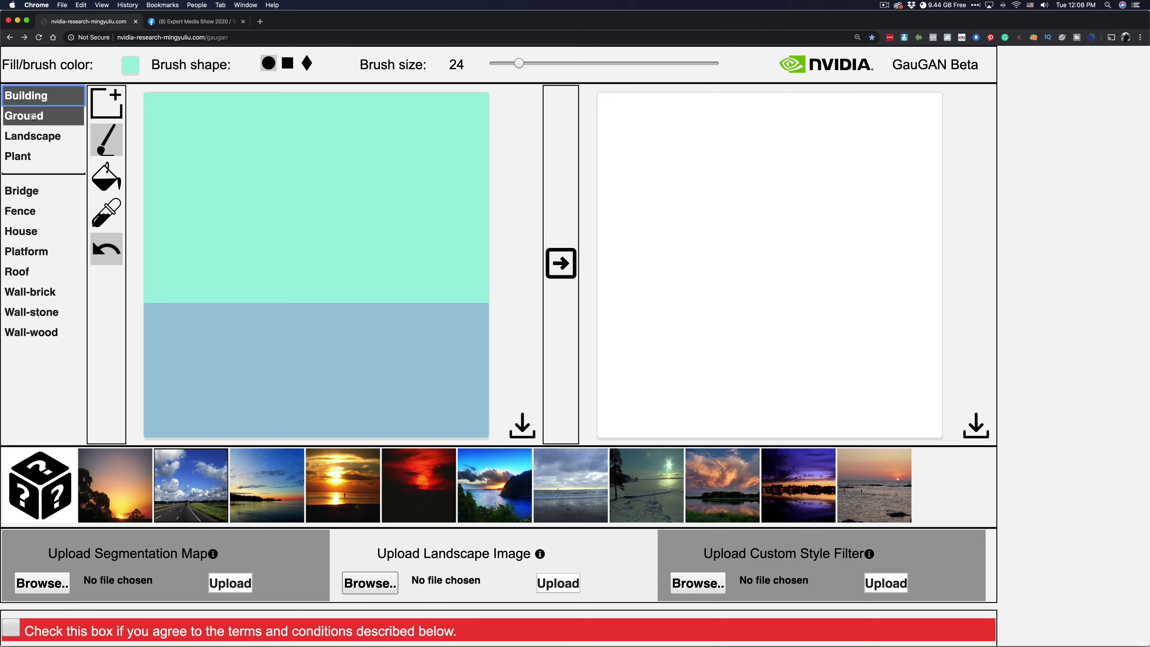
left_click(33, 116)
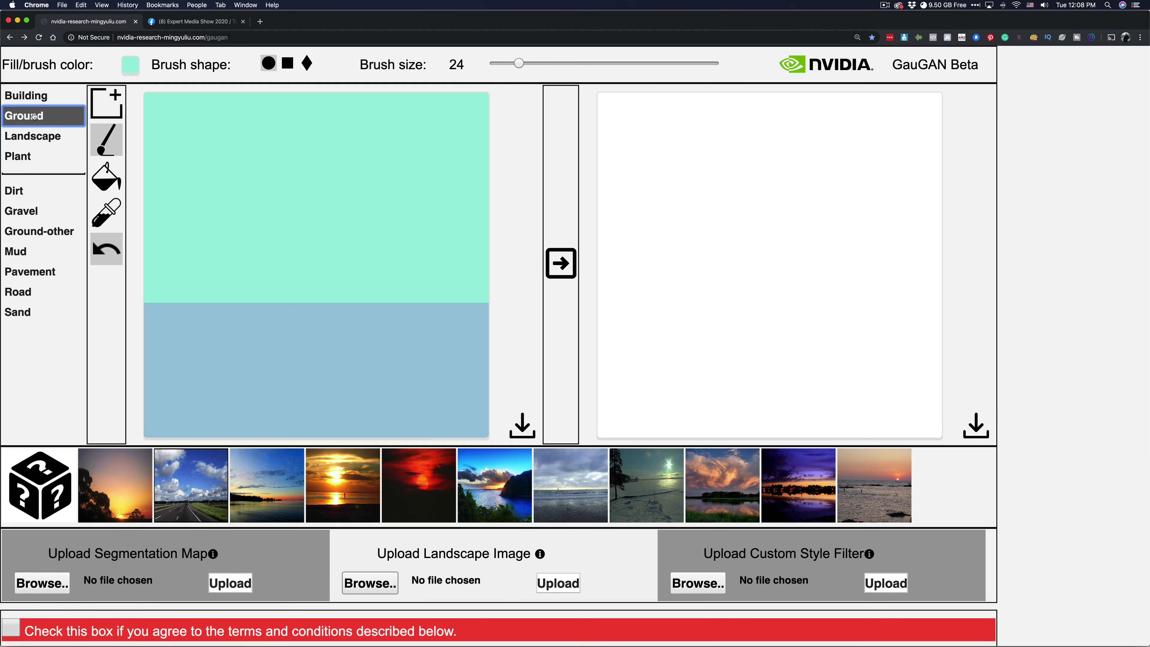
left_click(32, 139)
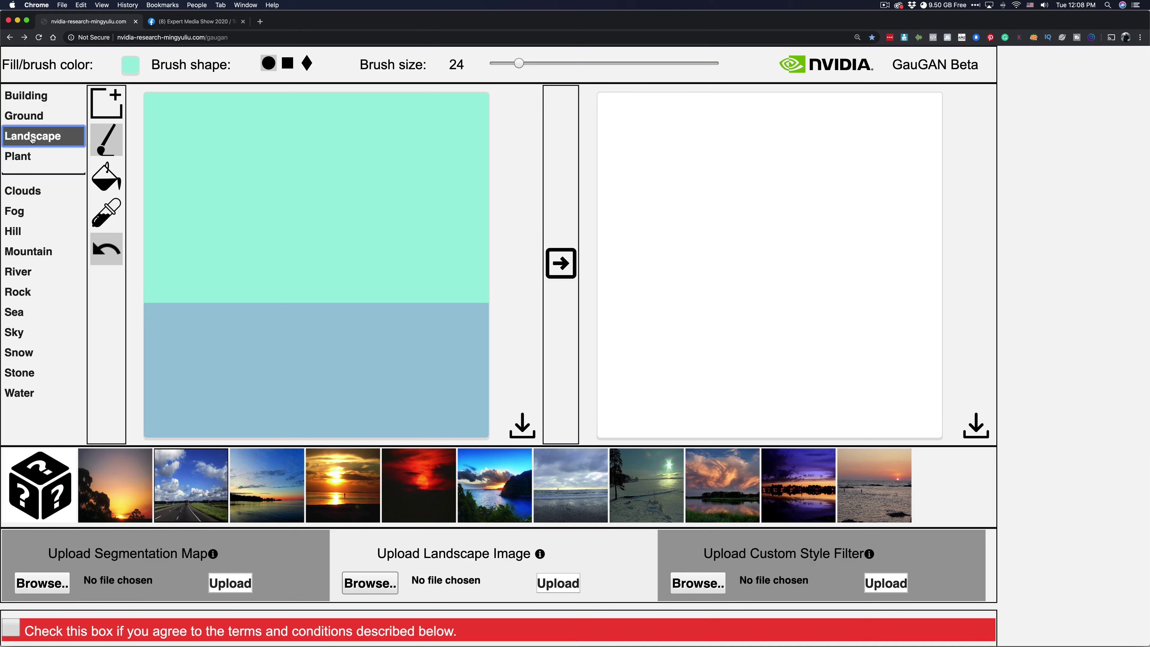
left_click(51, 164)
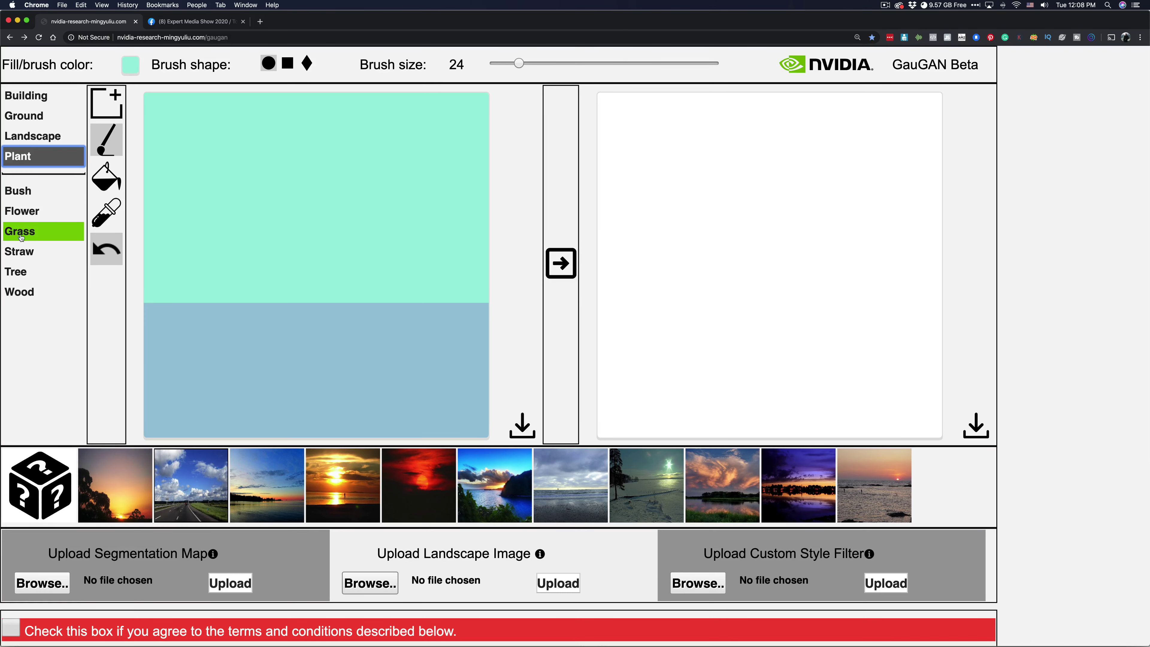
key("Up")
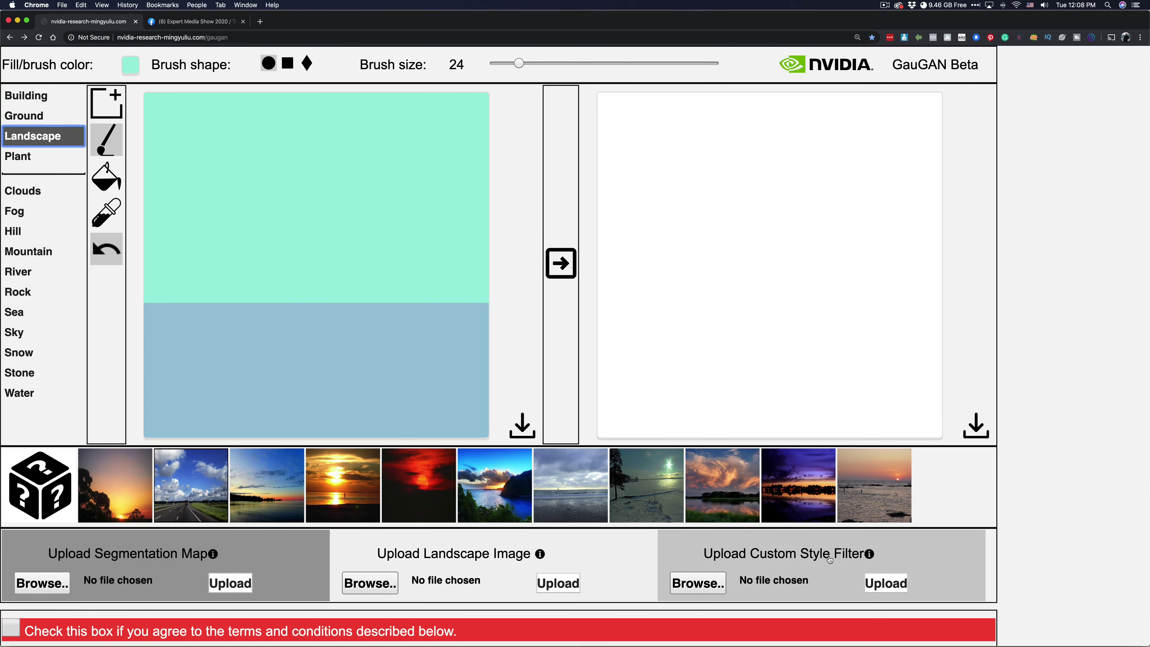
Pick the Mountain label under Landscape so strokes paint the olive mountain colour.
scroll(149, 492, "down", 2)
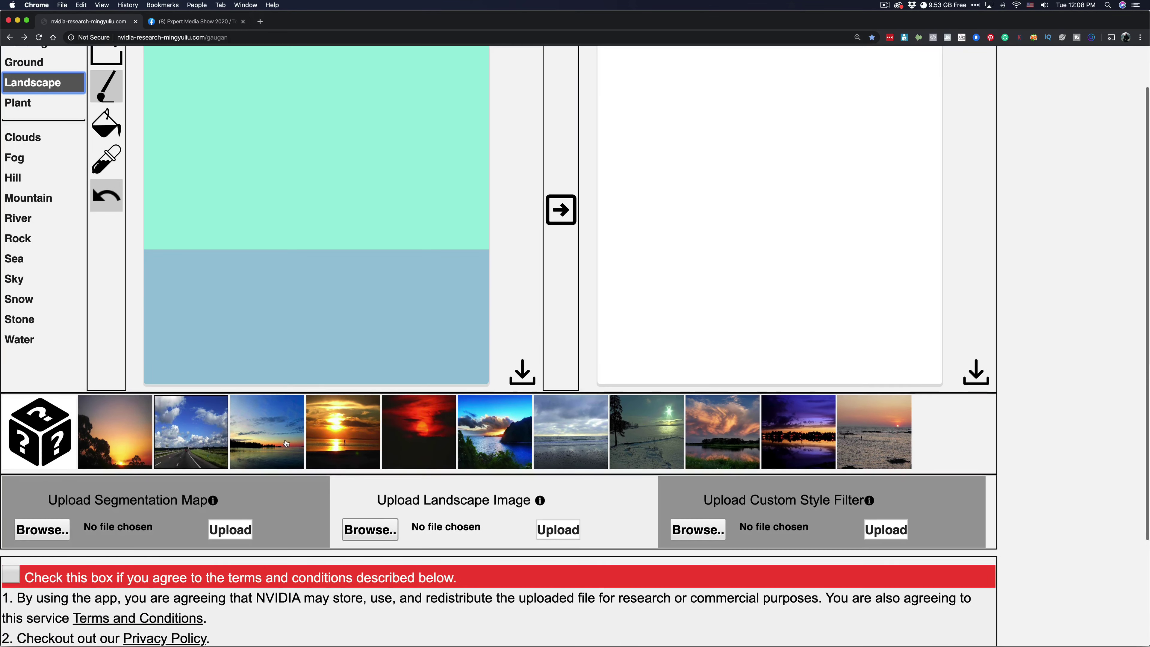
scroll(889, 437, "up", 3)
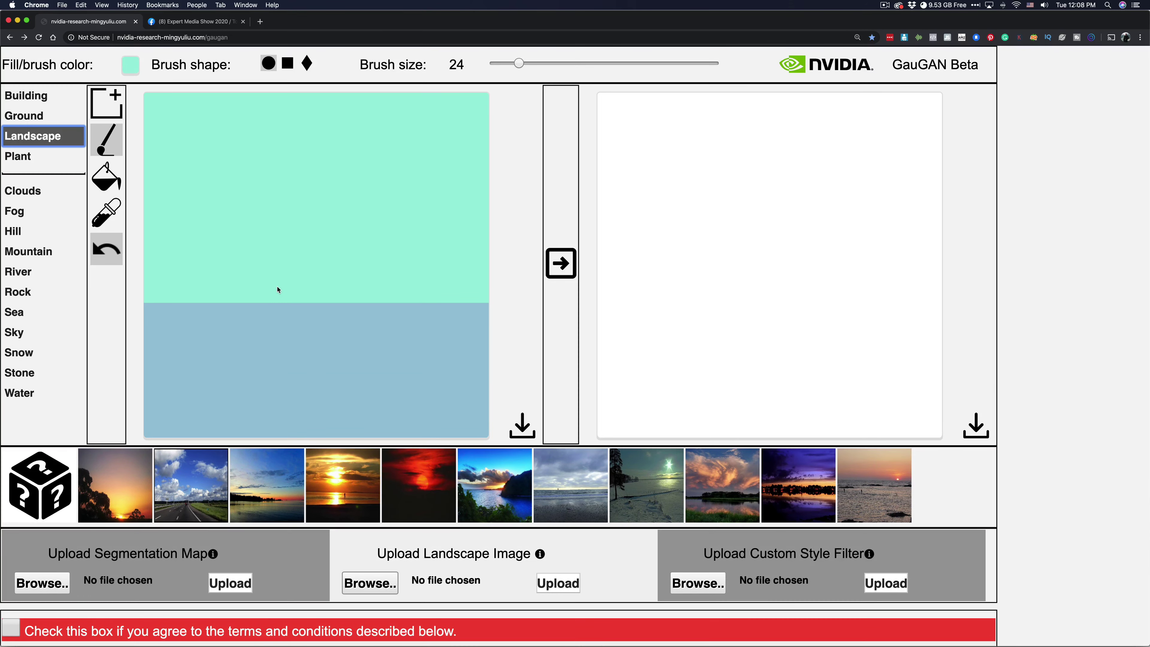
left_click(34, 251)
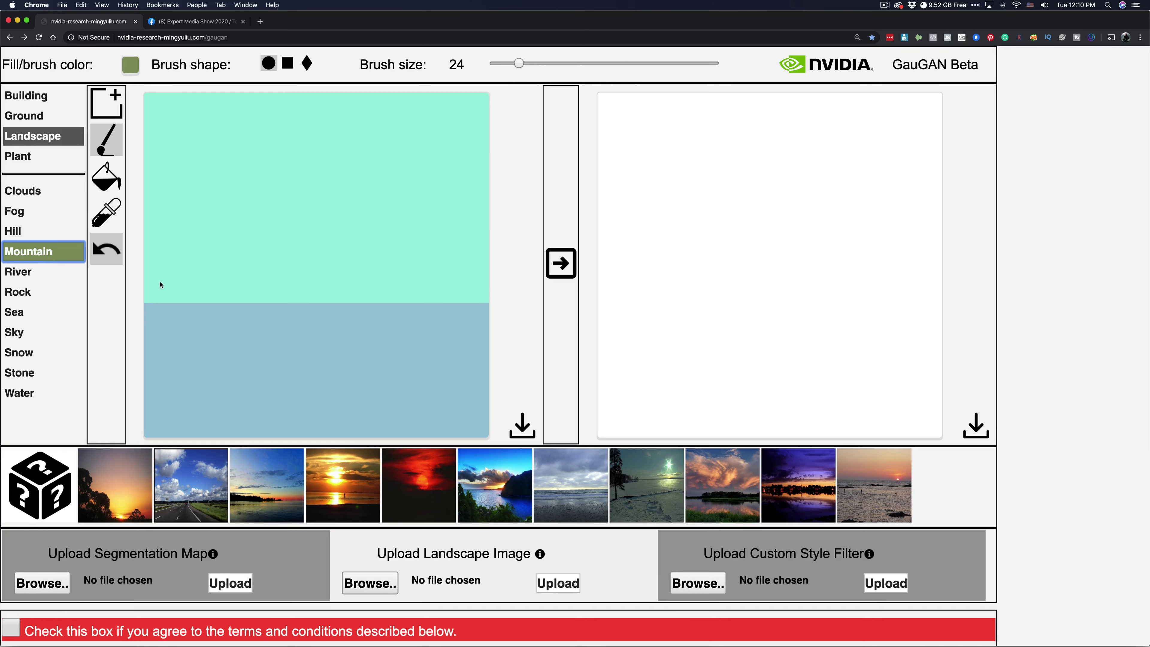
Outline the mountain silhouette across the sky-sea boundary and bucket-fill it with Mountain.
mouse_move(160, 285)
left_mouse_down()
mouse_move(187, 270)
mouse_move(226, 274)
mouse_move(152, 285)
mouse_move(149, 296)
mouse_move(490, 298)
mouse_move(145, 297)
left_mouse_up()
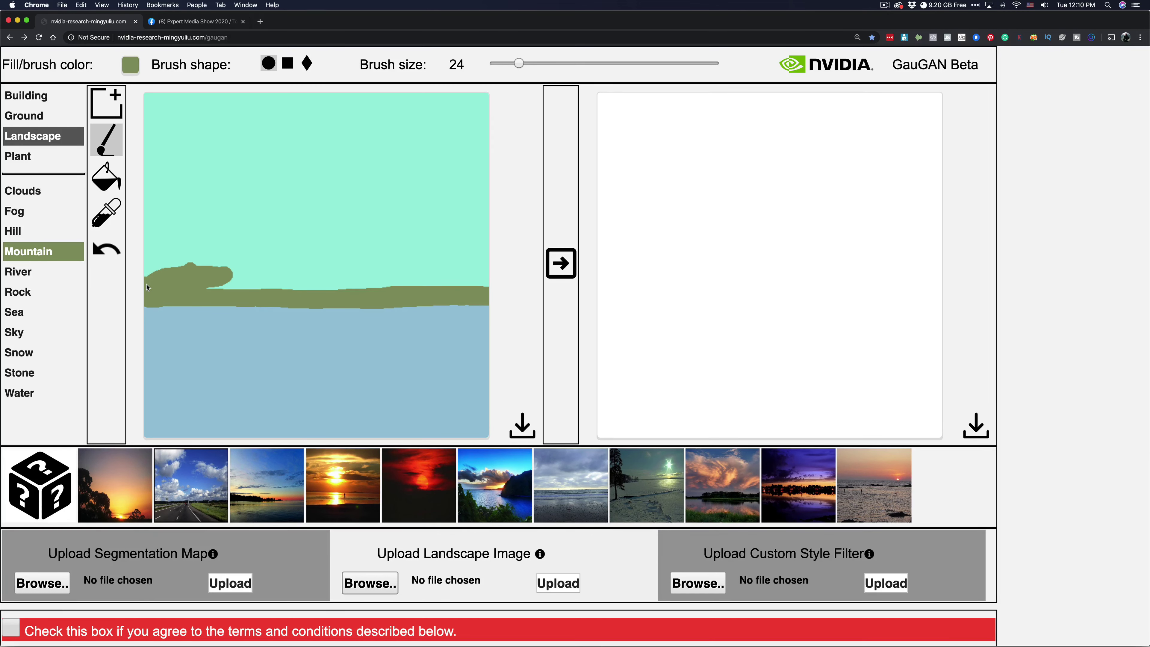
mouse_move(147, 287)
left_mouse_down()
mouse_move(262, 218)
mouse_move(326, 206)
mouse_move(416, 218)
mouse_move(489, 285)
left_mouse_up()
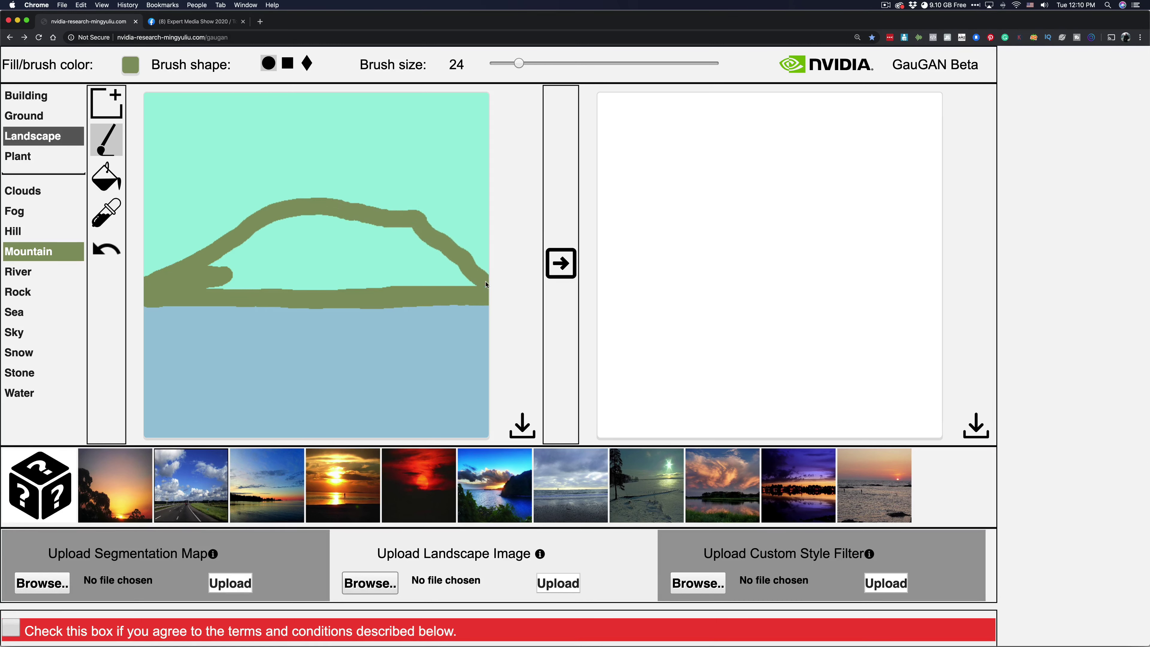
left_click(105, 177)
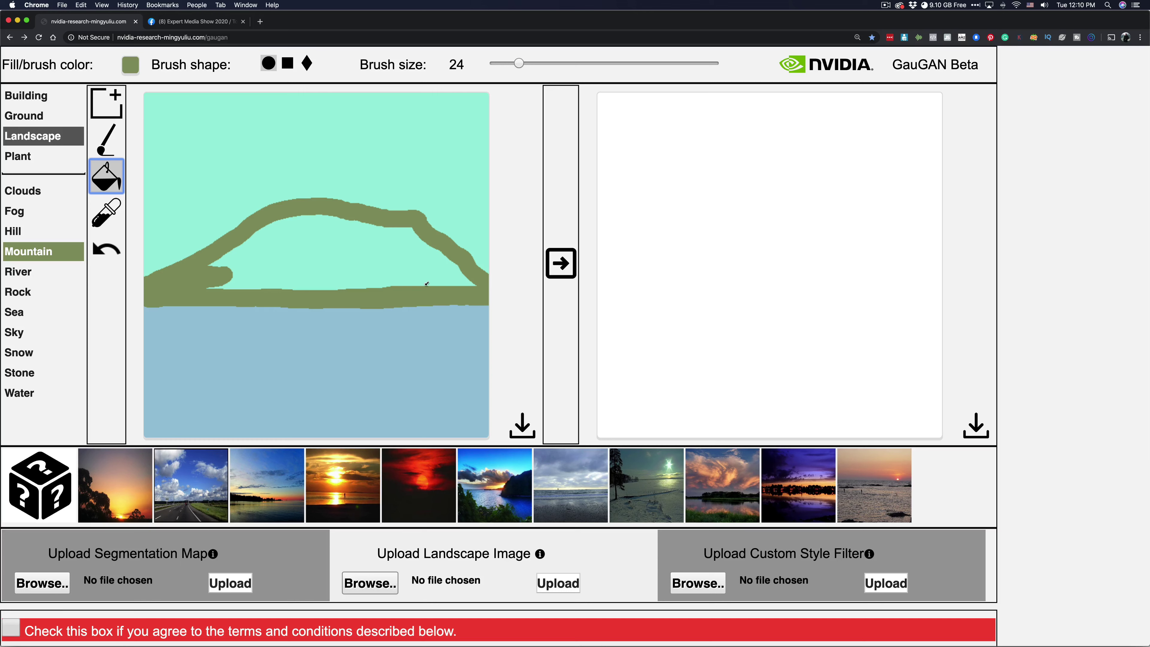
left_click(326, 243)
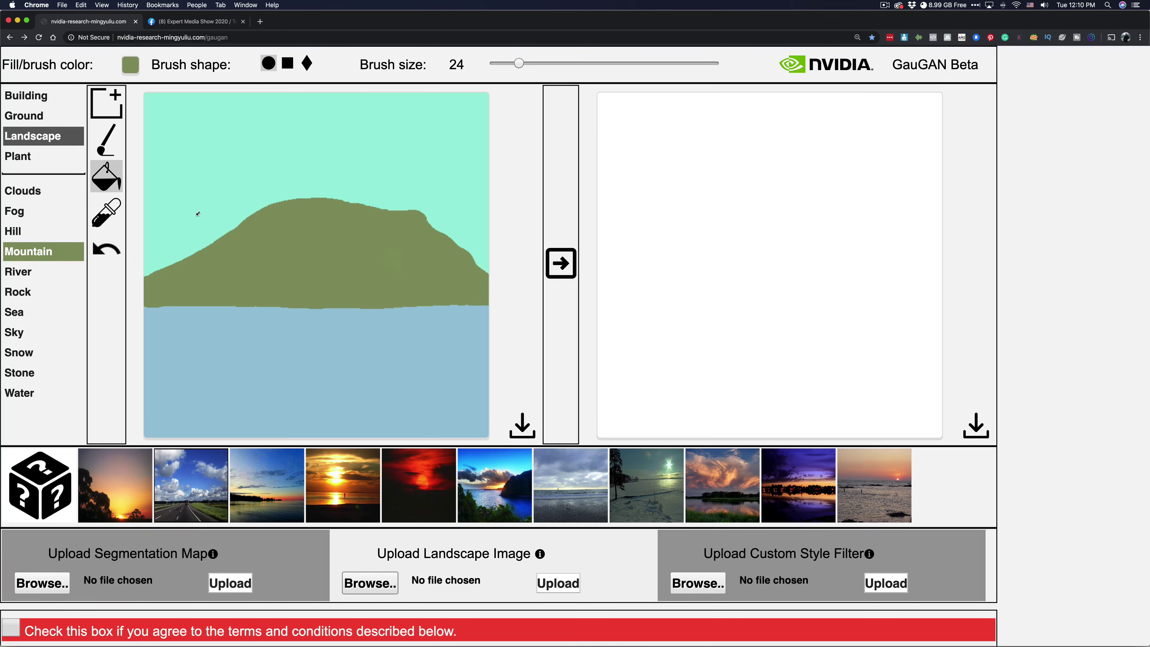
Brush in a central peak bump and a ridge sloping toward the left edge.
left_click(107, 139)
mouse_move(369, 205)
left_mouse_down()
mouse_move(323, 184)
mouse_move(290, 210)
left_mouse_up()
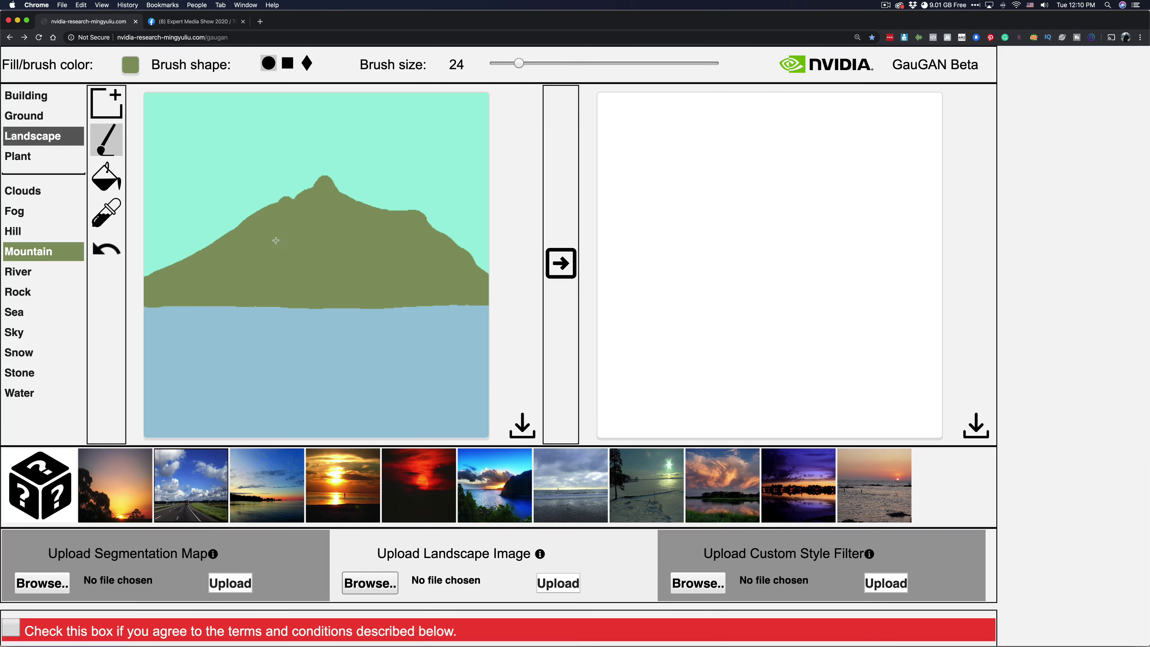
mouse_move(222, 240)
left_mouse_down()
mouse_move(139, 208)
mouse_move(143, 270)
mouse_move(199, 256)
mouse_move(150, 230)
mouse_move(150, 253)
mouse_move(171, 265)
mouse_move(157, 248)
mouse_move(182, 251)
mouse_move(152, 259)
left_mouse_up()
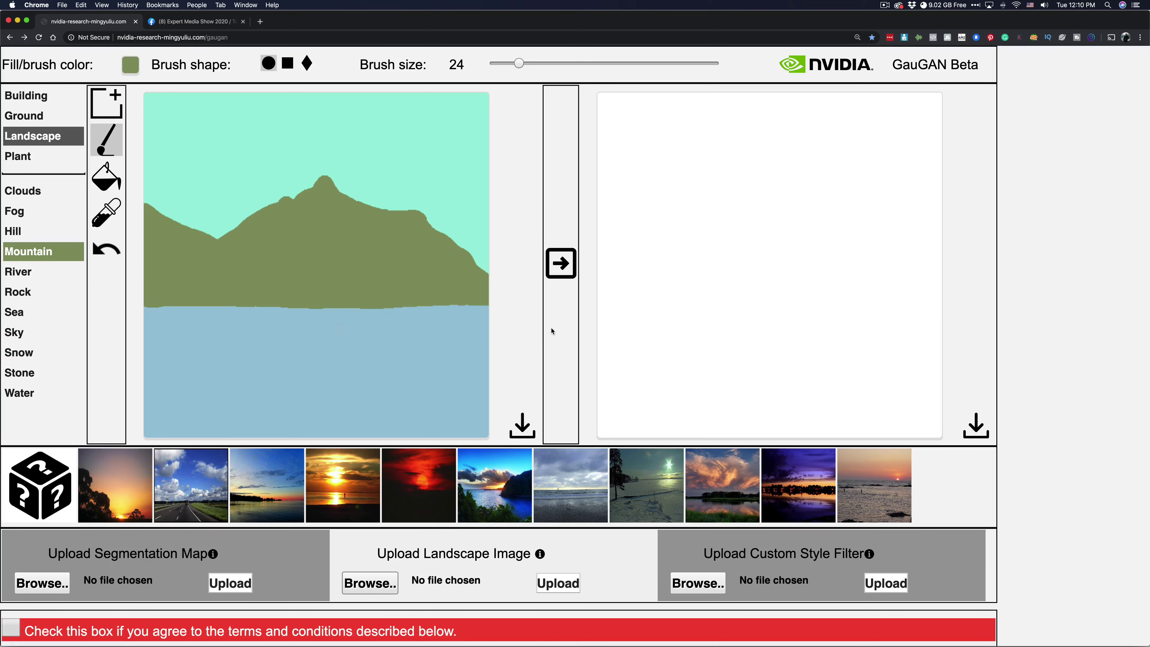
Accept the GauGAN terms and conditions and render the snowy mountain-and-lake photo.
left_click(560, 265)
left_click(653, 97)
scroll(31, 574, "down", 2)
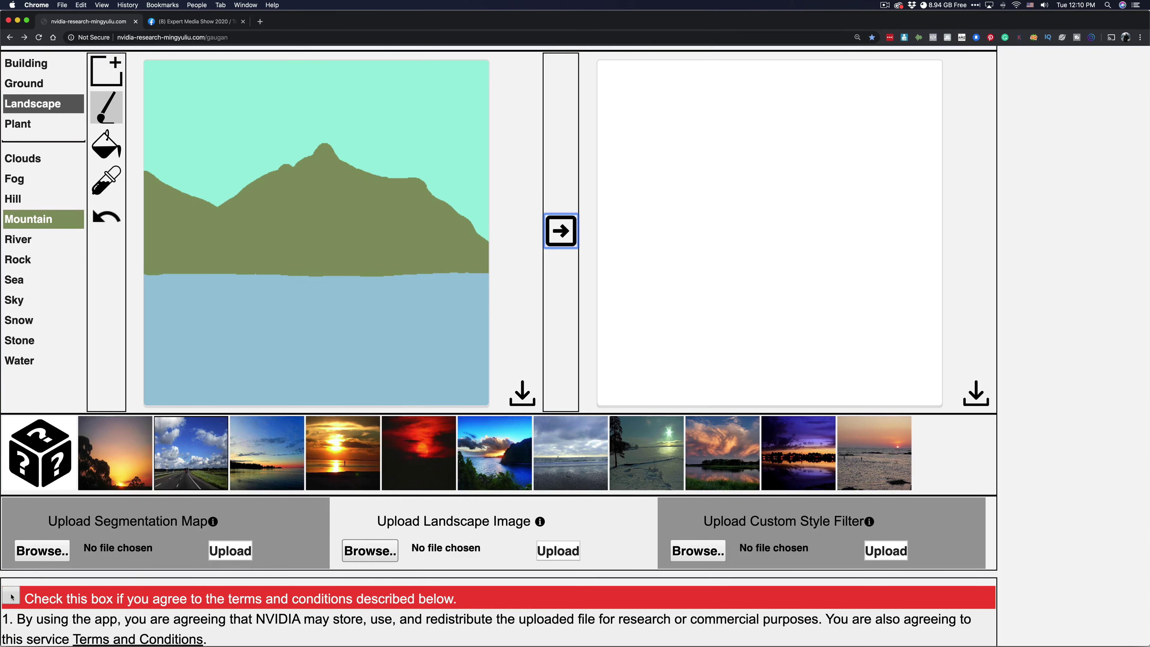
left_click(11, 596)
scroll(481, 348, "up", 2)
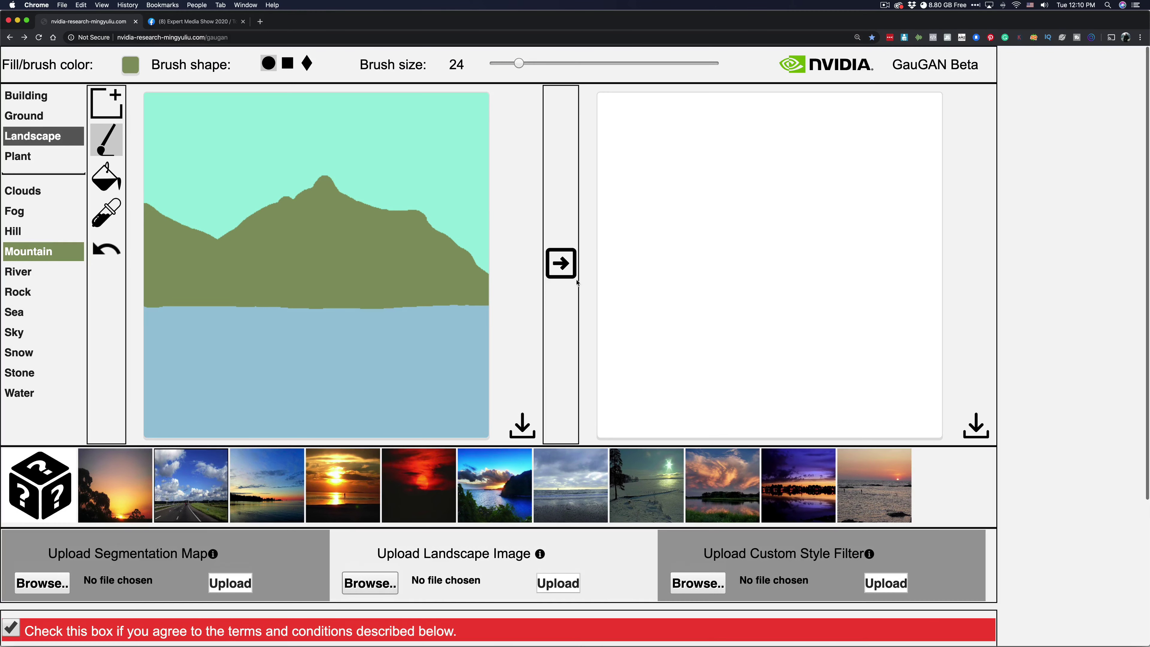
left_click(567, 270)
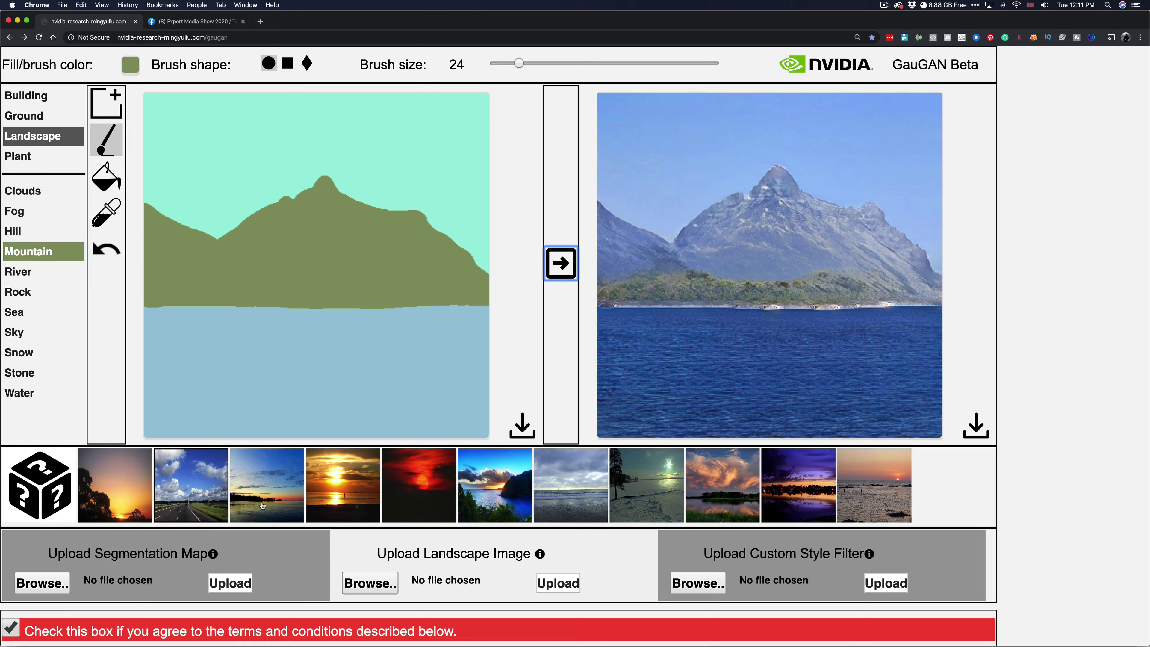
Try the sunset, coast, beach and cloud style presets, ending on road-and-clouds blue sky.
left_click(345, 498)
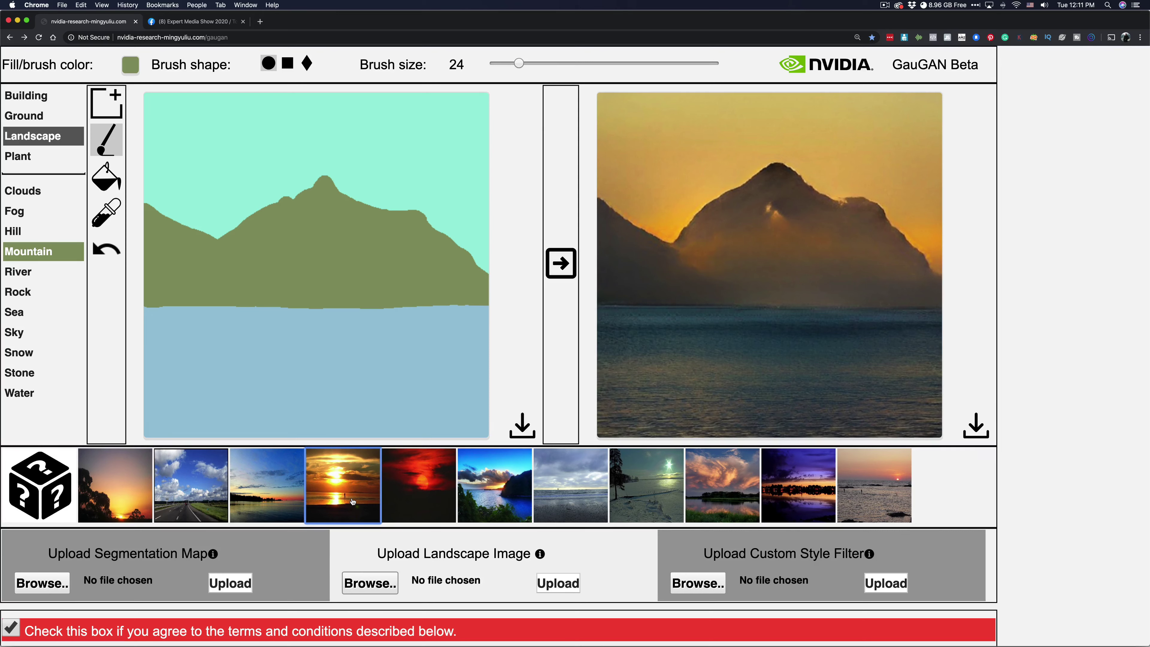
left_click(419, 491)
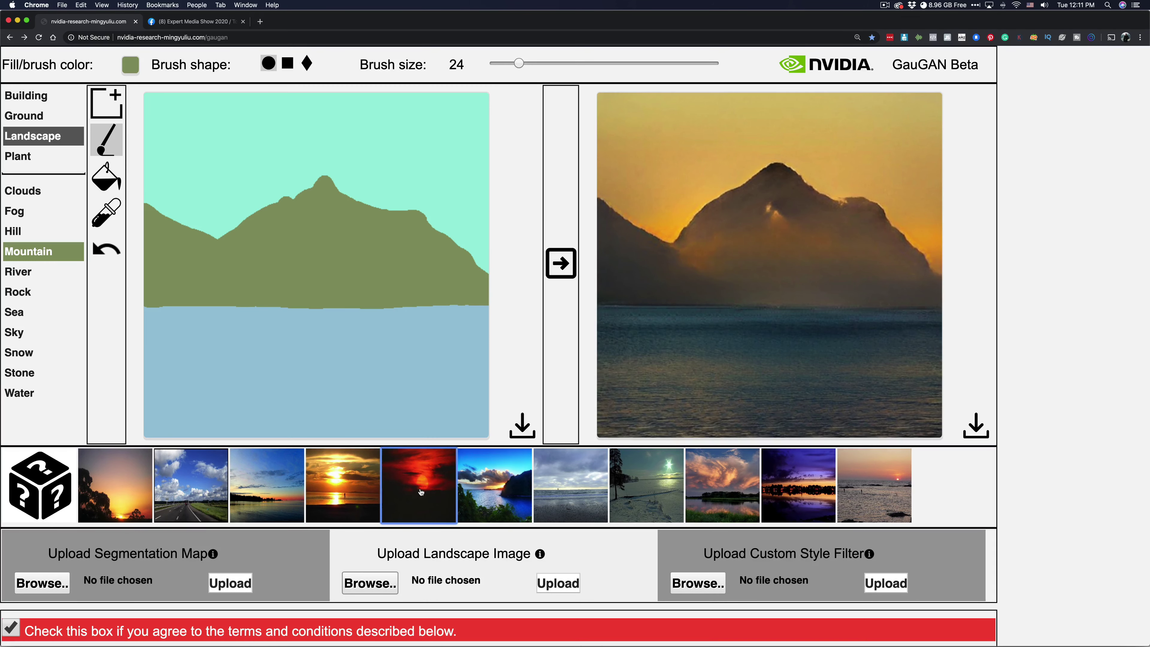
left_click(484, 493)
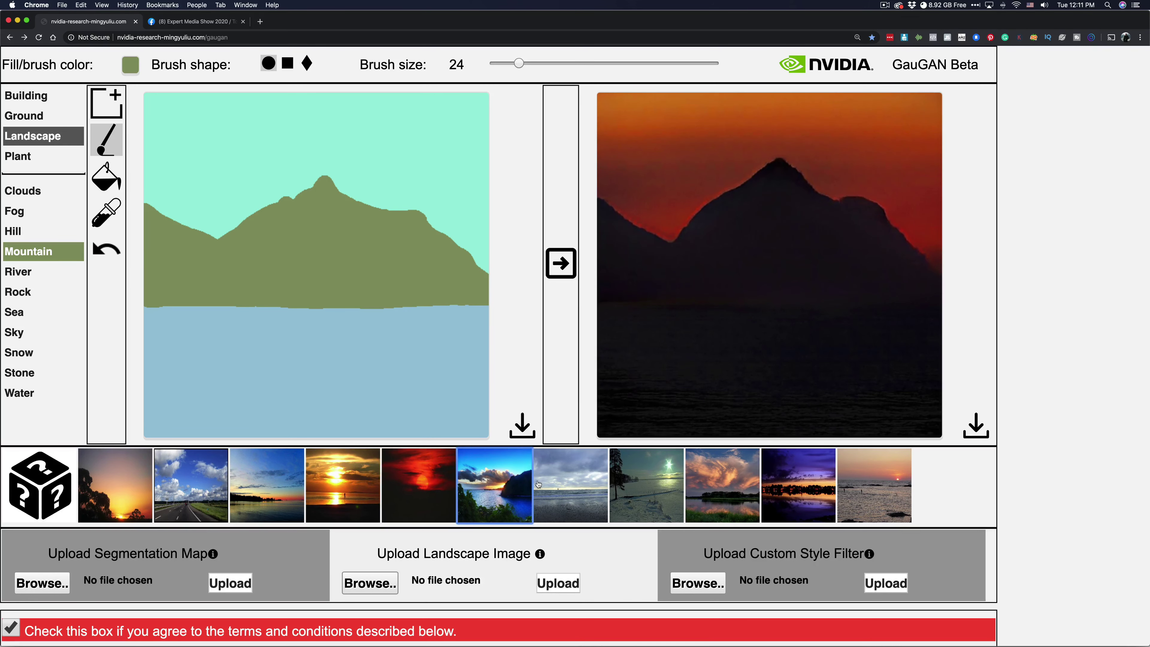
left_click(551, 487)
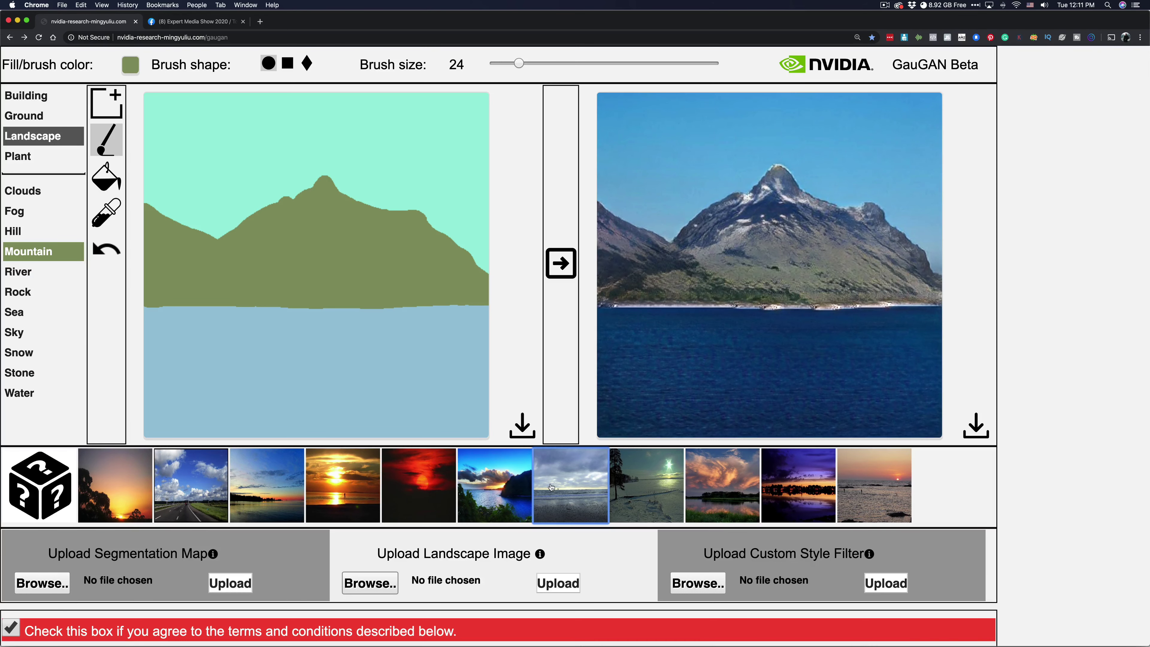
left_click(654, 493)
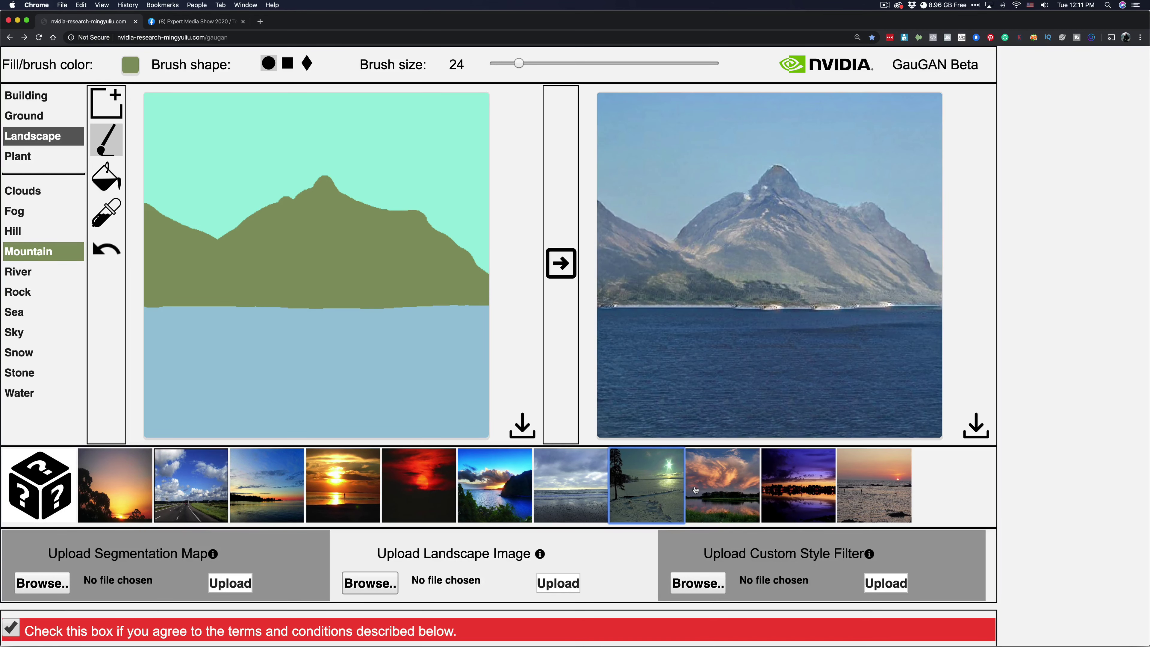
left_click(699, 488)
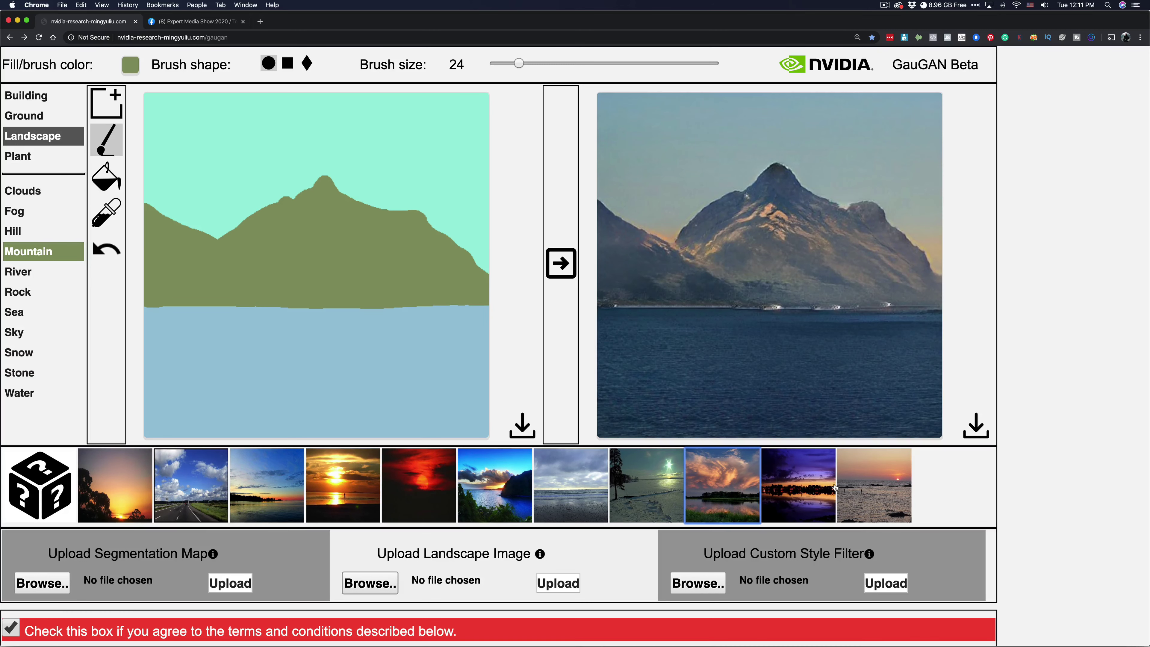
left_click(859, 487)
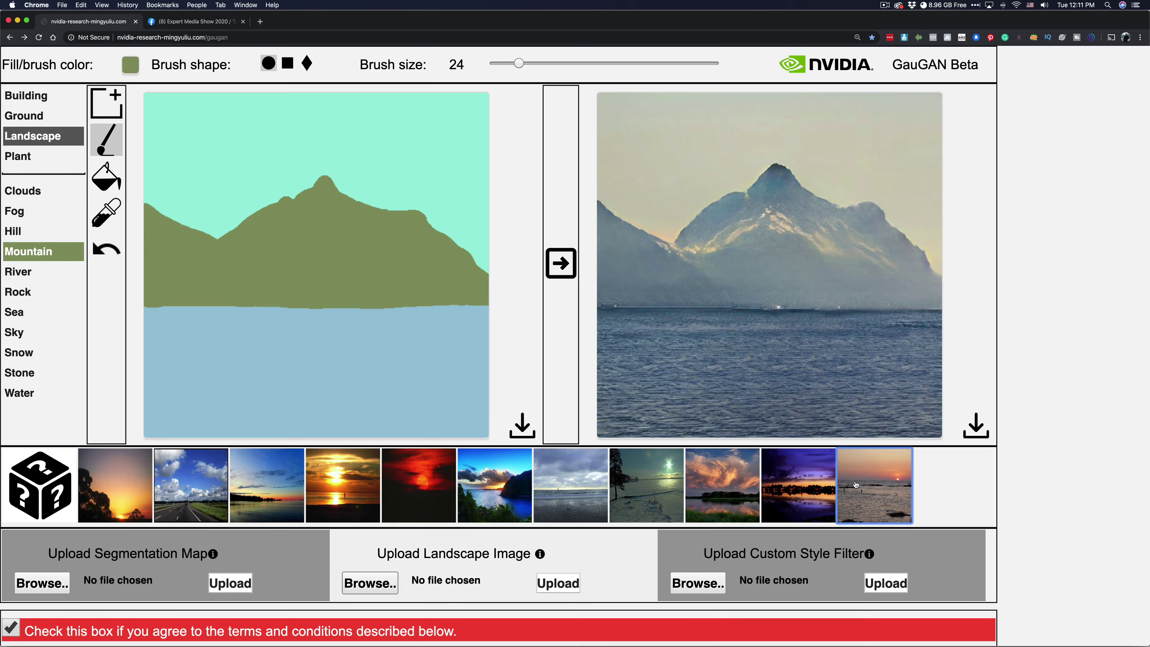
left_click(121, 494)
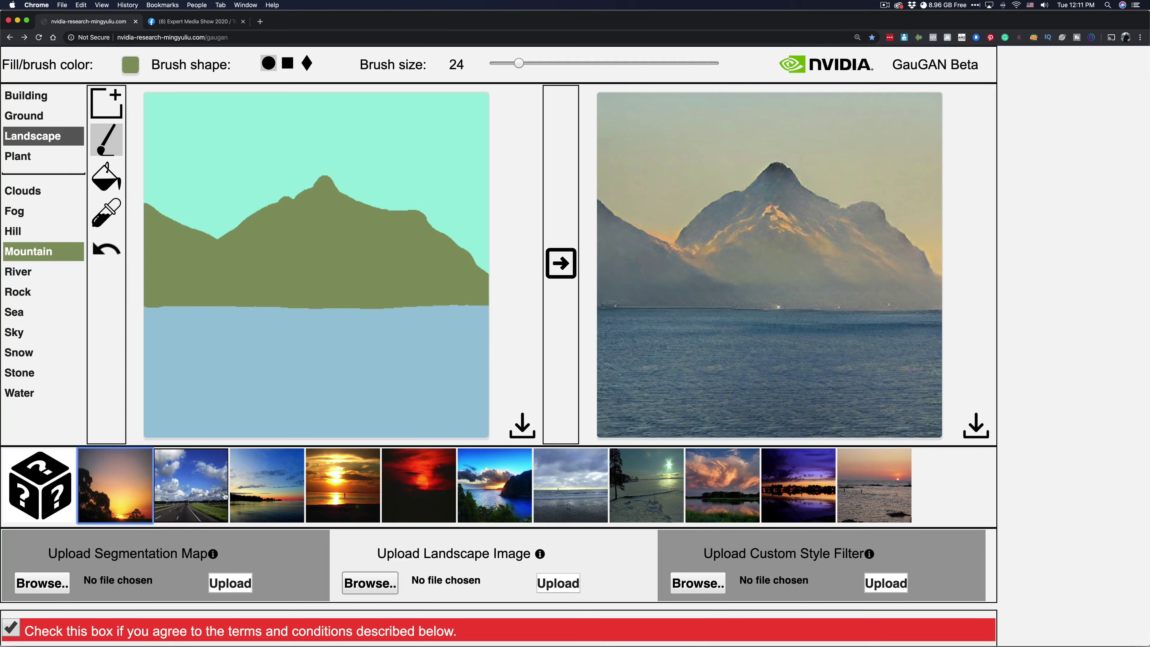
left_click(204, 495)
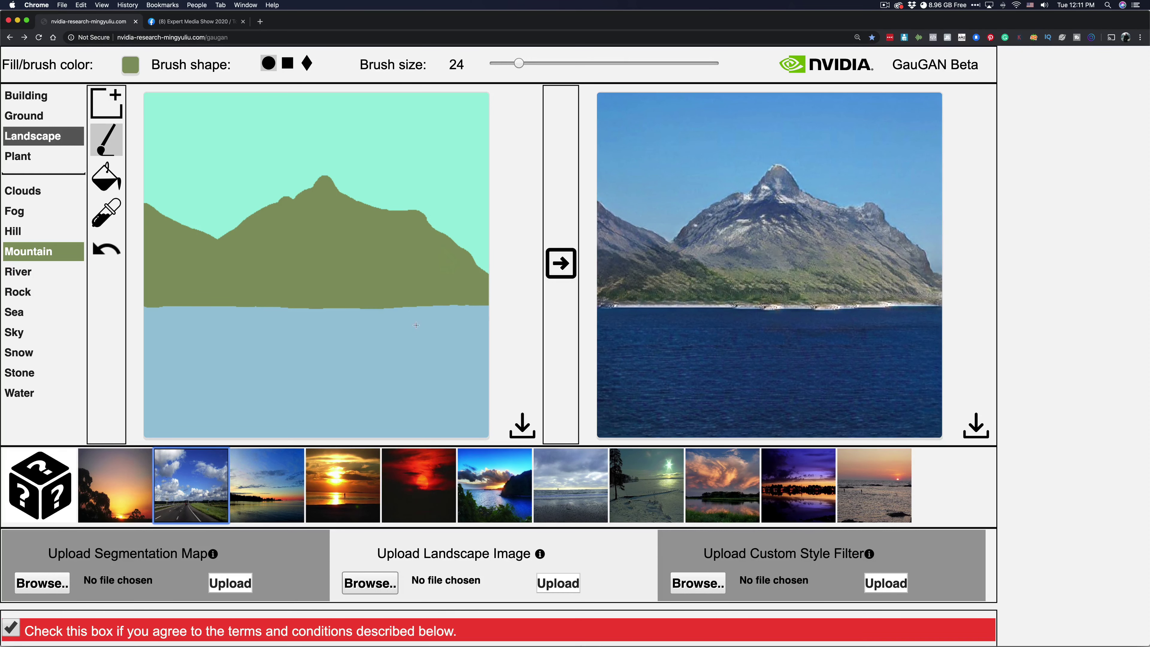
Paint a Sea inlet into the mountain's right flank, regenerating the photo after each edit.
left_click(27, 312)
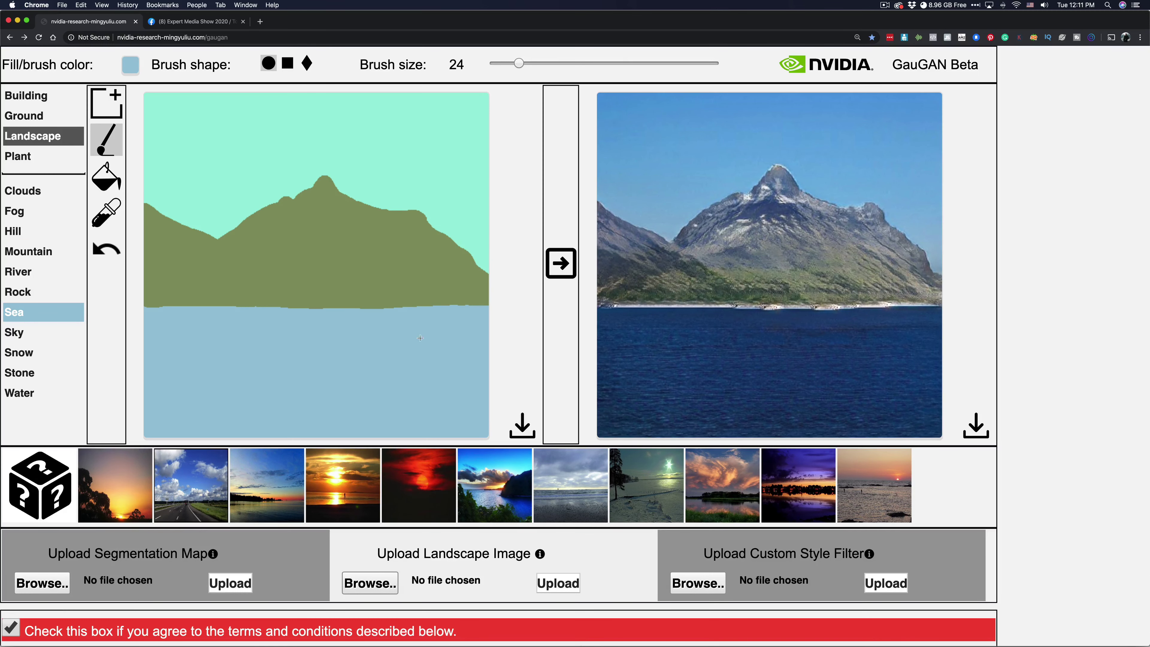
mouse_move(443, 313)
left_mouse_down()
mouse_move(477, 302)
mouse_move(486, 273)
mouse_move(427, 312)
mouse_move(494, 306)
mouse_move(372, 318)
left_mouse_up()
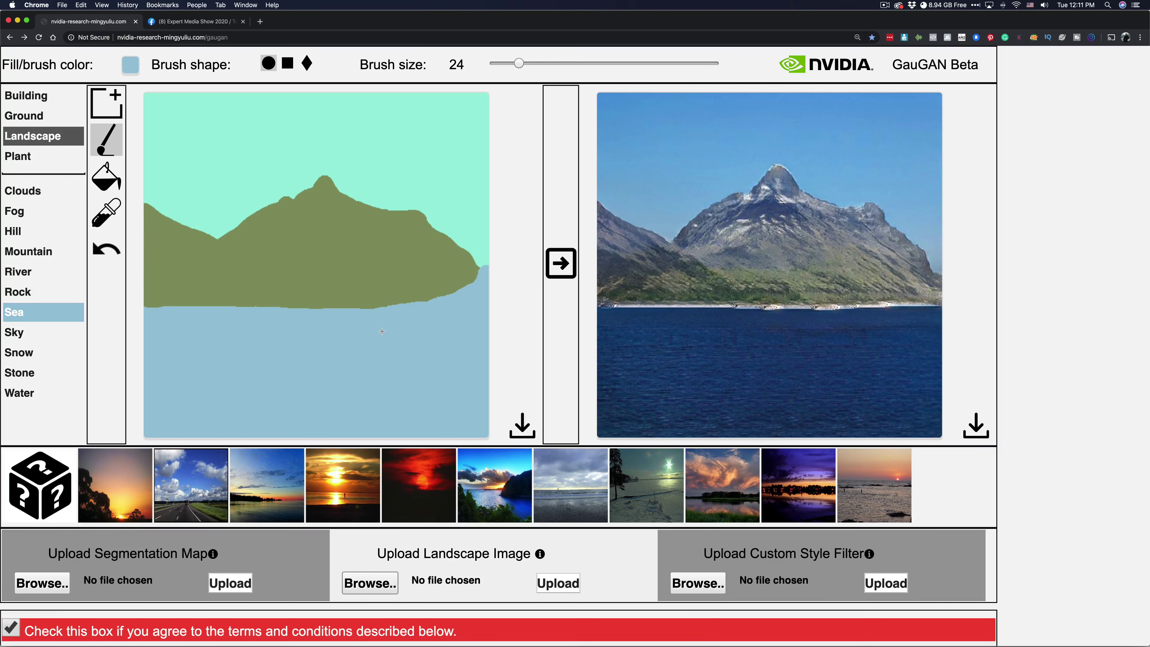
left_click(558, 266)
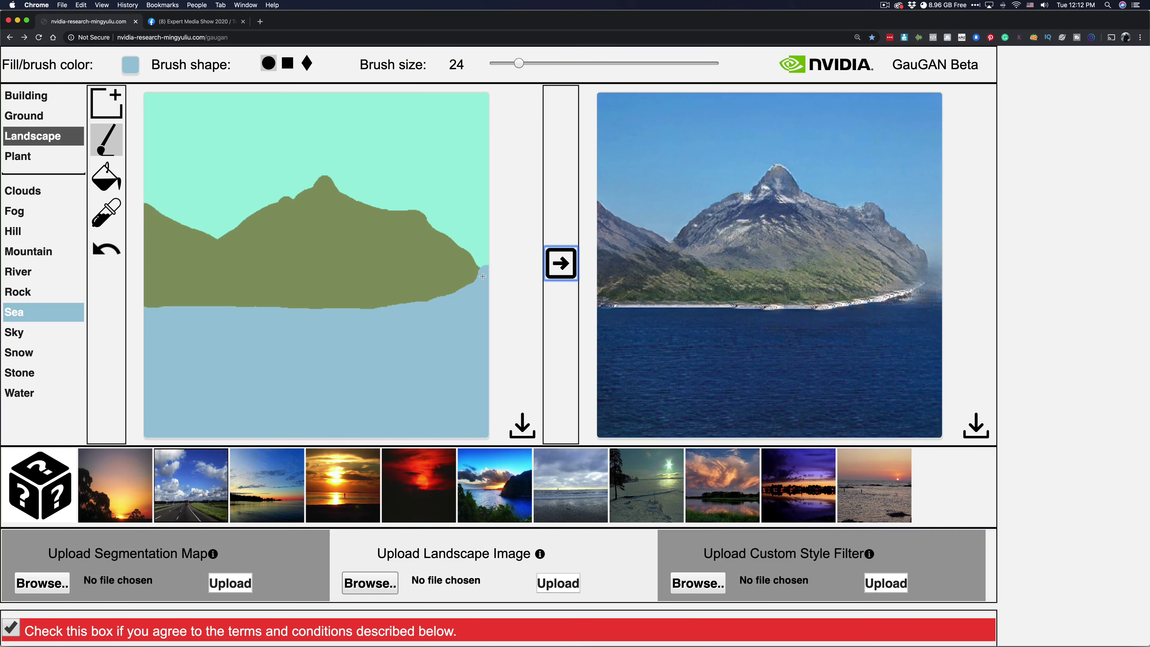
mouse_move(482, 275)
left_mouse_down()
mouse_move(464, 277)
mouse_move(457, 294)
left_mouse_up()
left_click(559, 266)
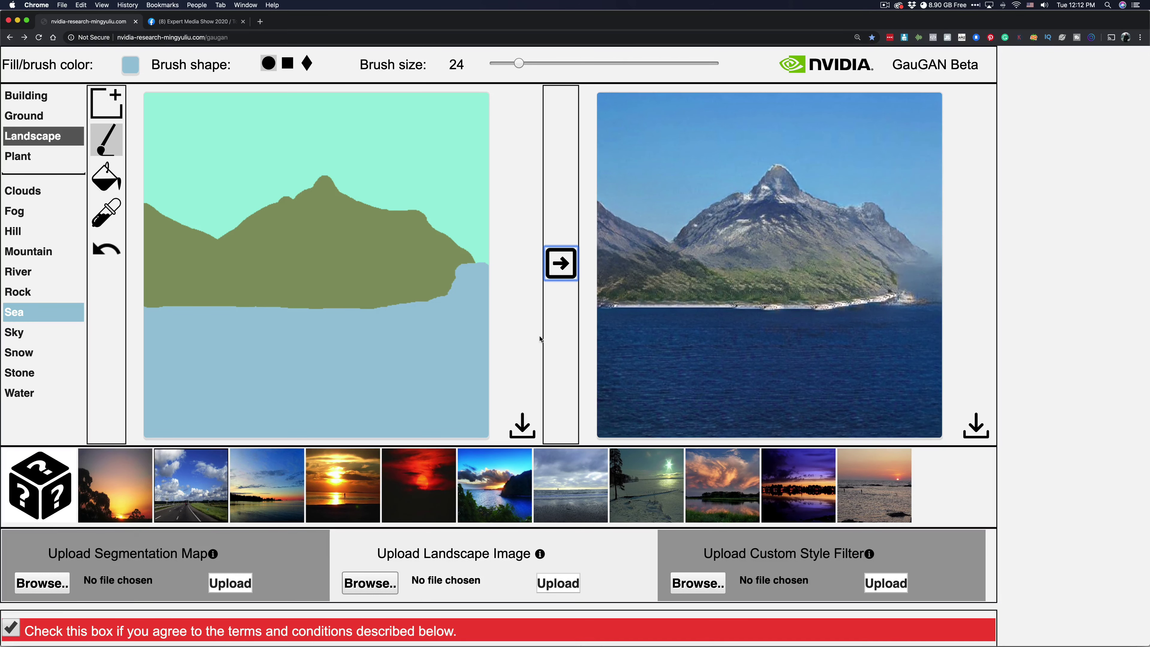
mouse_move(467, 272)
left_mouse_down()
mouse_move(358, 263)
mouse_move(449, 267)
left_mouse_up()
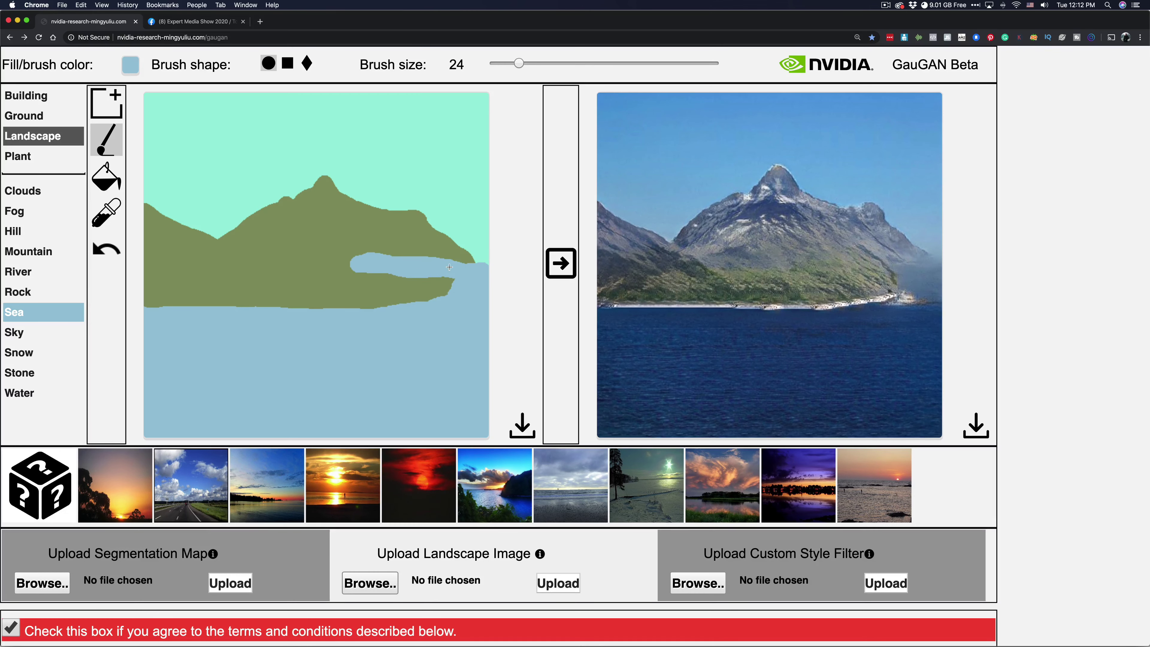
left_click(553, 278)
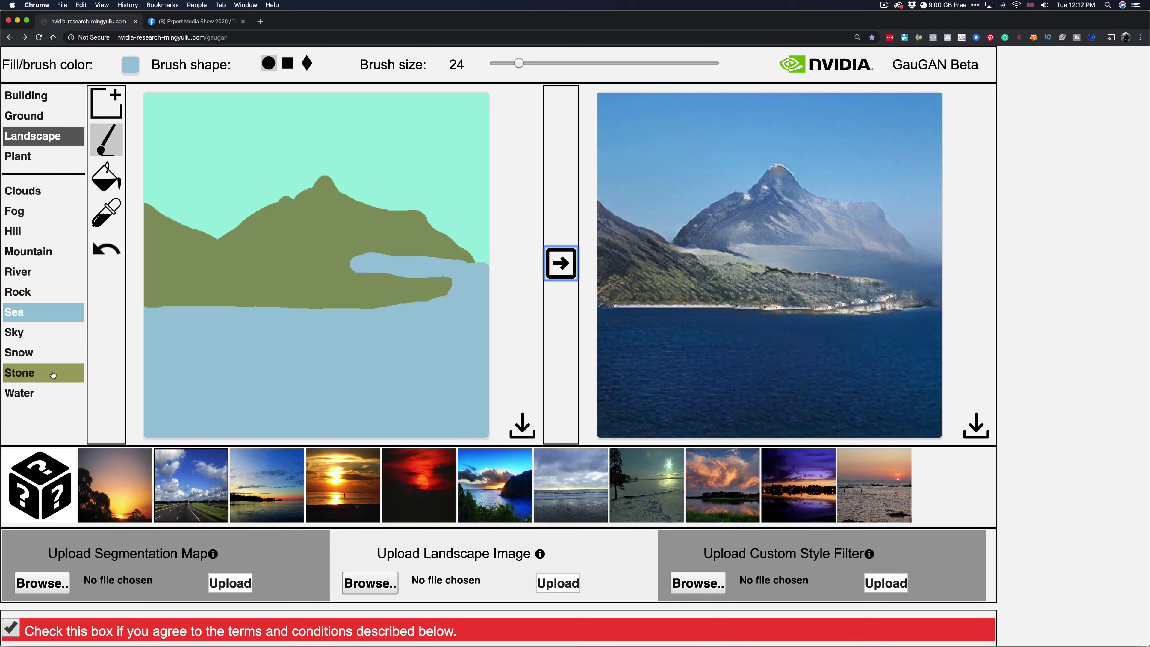
Brush Water across the inlet, then trim its top and left edges with Mountain.
left_click(74, 392)
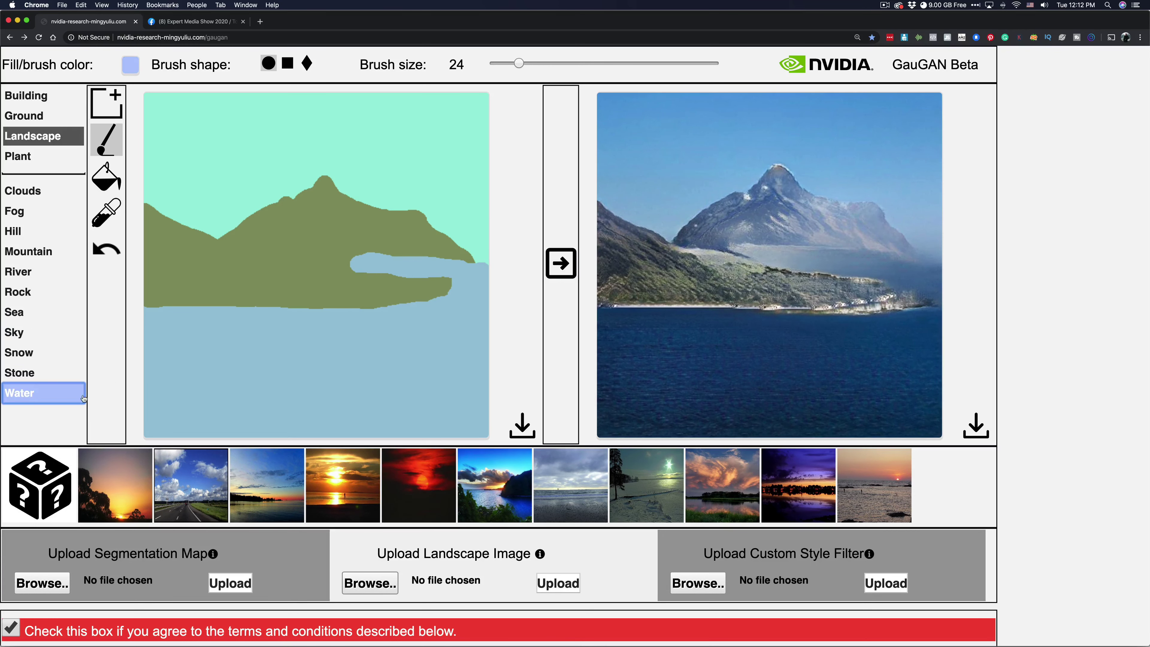
mouse_move(368, 265)
left_mouse_down()
mouse_move(356, 267)
mouse_move(362, 257)
mouse_move(462, 270)
mouse_move(351, 272)
left_mouse_up()
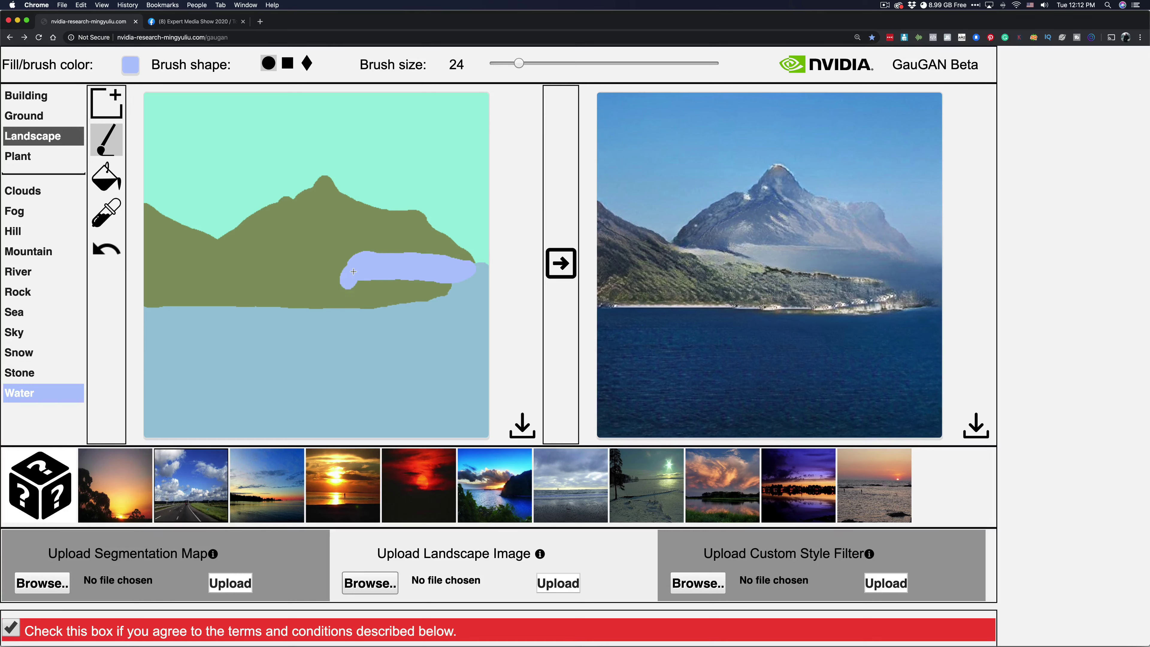
left_click(35, 251)
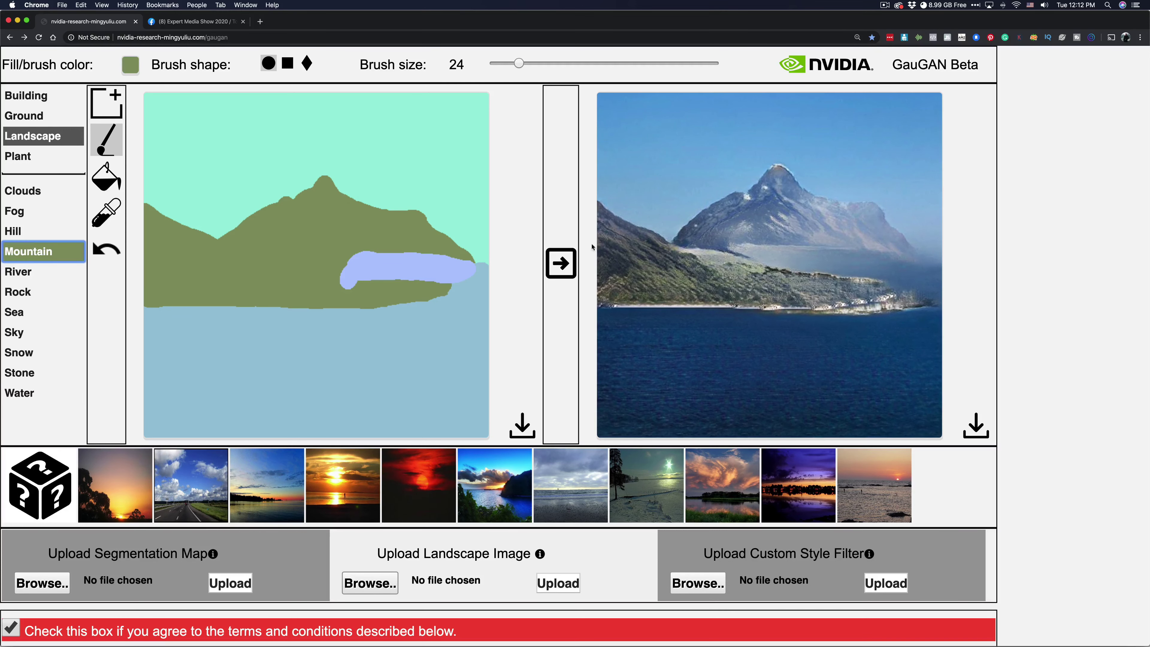
left_click_drag(462, 254, 342, 252)
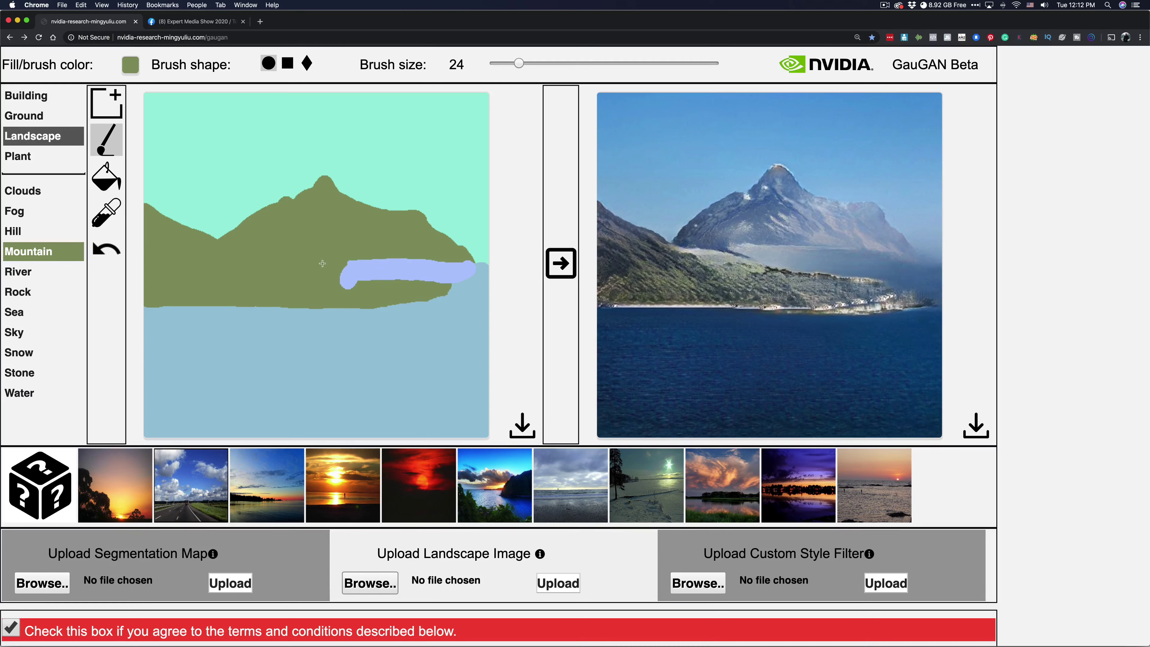
mouse_move(333, 270)
left_mouse_down()
mouse_move(331, 269)
mouse_move(343, 303)
mouse_move(367, 306)
mouse_move(300, 307)
mouse_move(333, 297)
left_mouse_up()
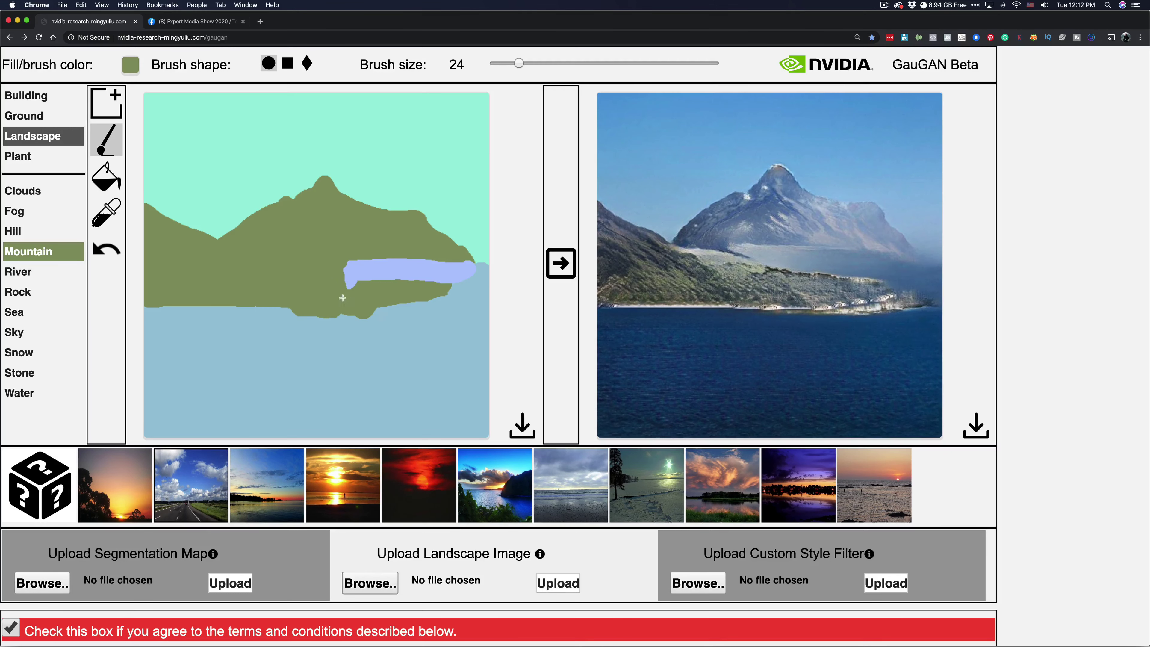
left_click_drag(450, 257, 465, 258)
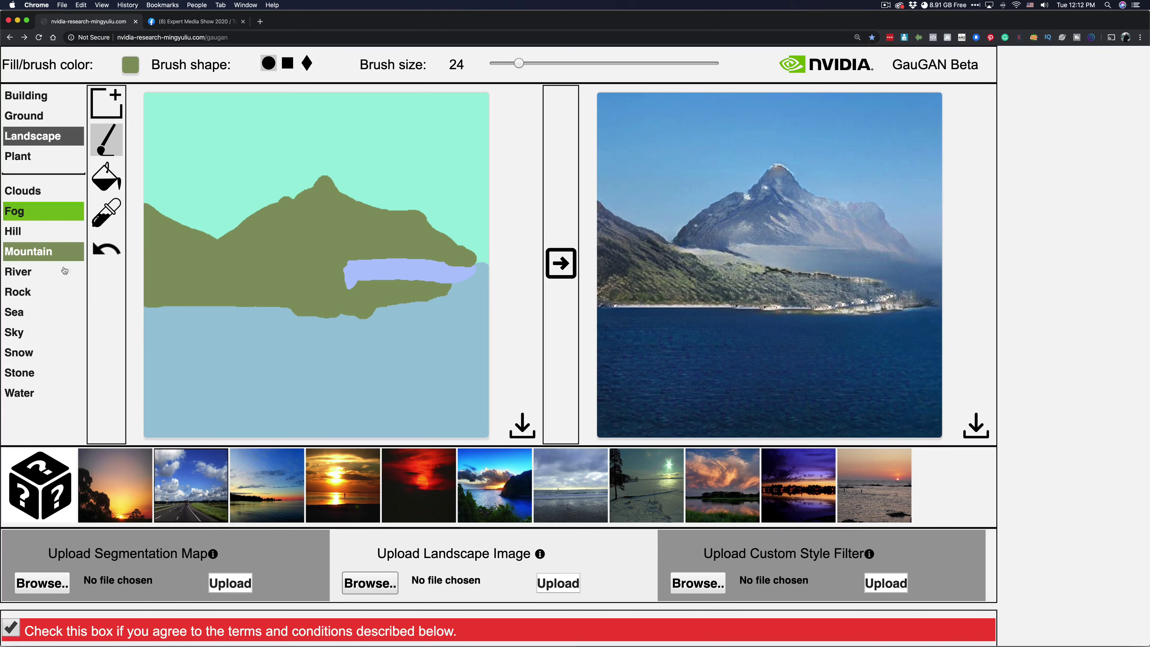
Touch up the sky near the mountain's right tip, render, and try sunset and road-and-clouds styles.
left_click(28, 332)
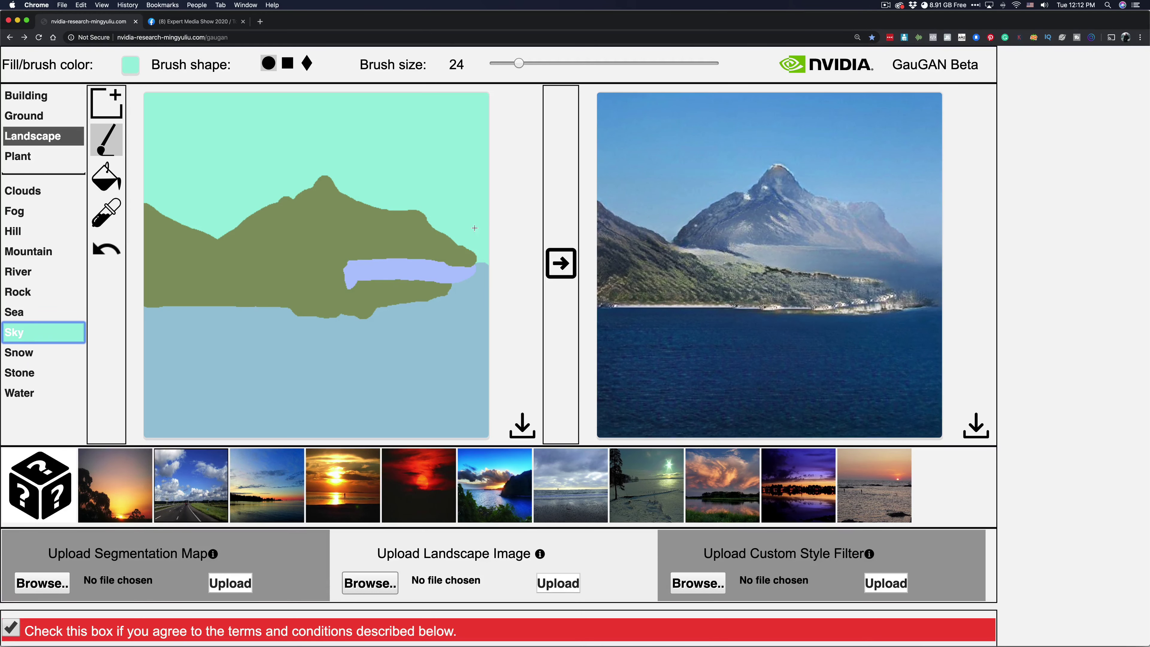
mouse_move(474, 228)
left_mouse_down()
mouse_move(478, 251)
mouse_move(461, 248)
mouse_move(478, 254)
left_mouse_up()
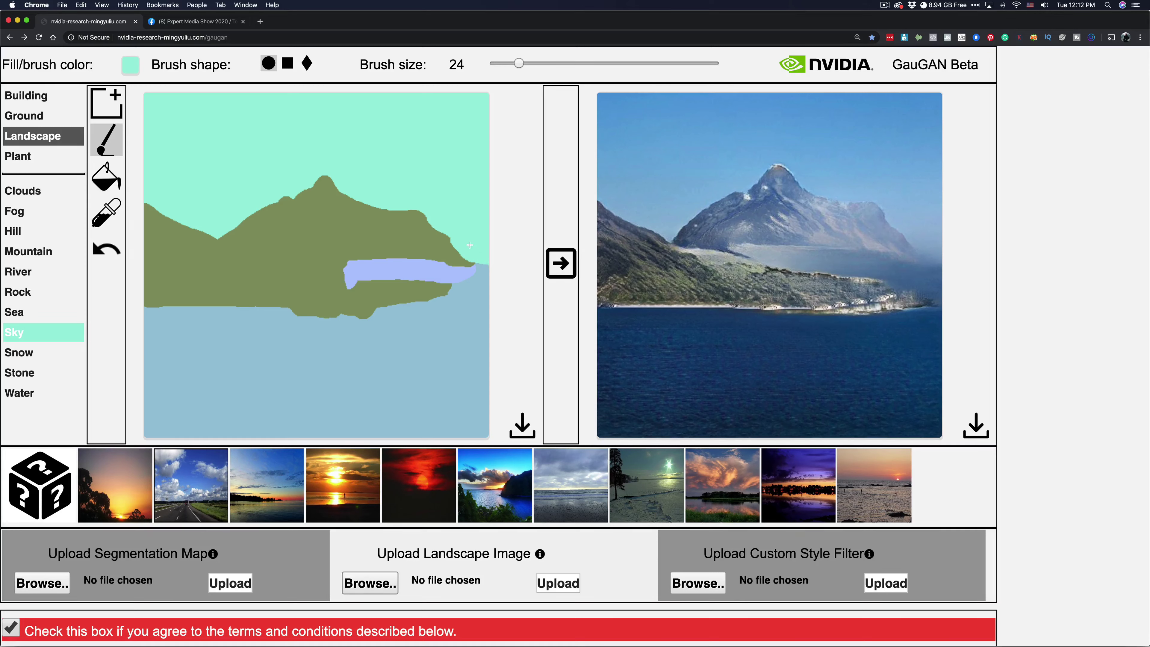
left_click(554, 265)
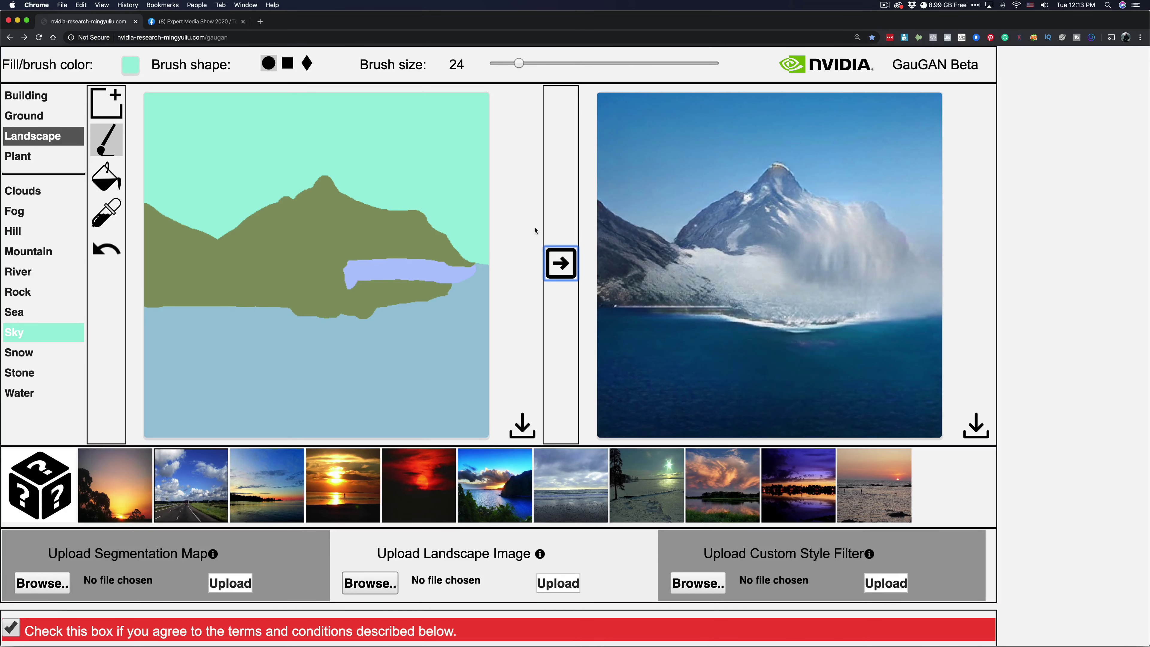
left_click(562, 265)
left_click(283, 482)
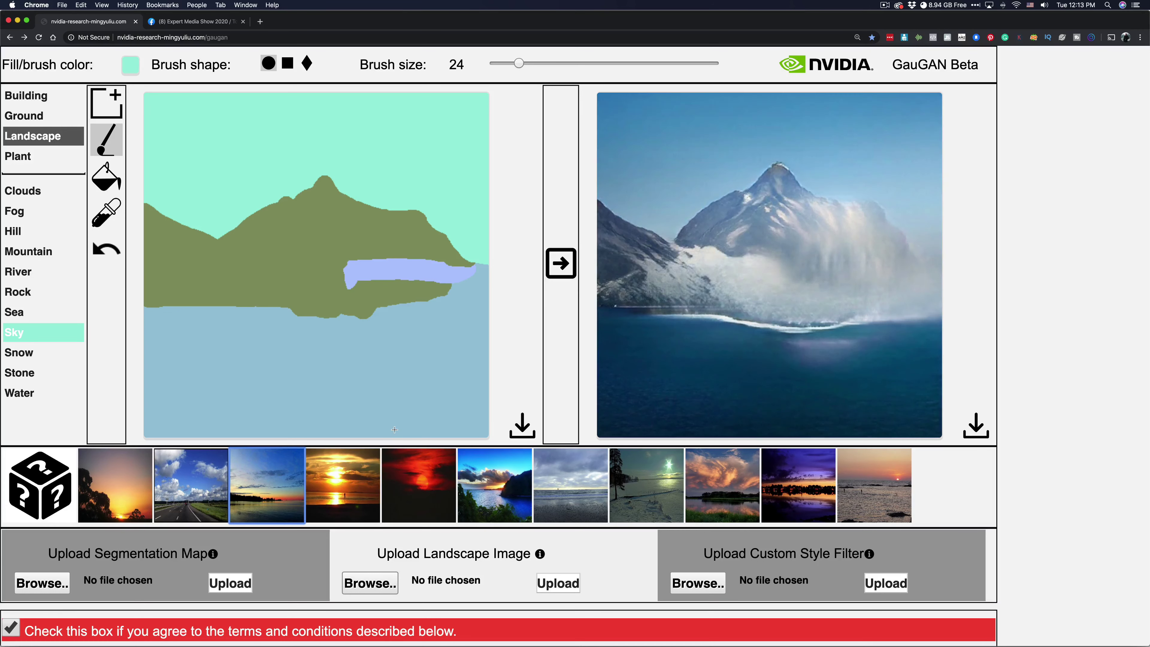
left_click(205, 479)
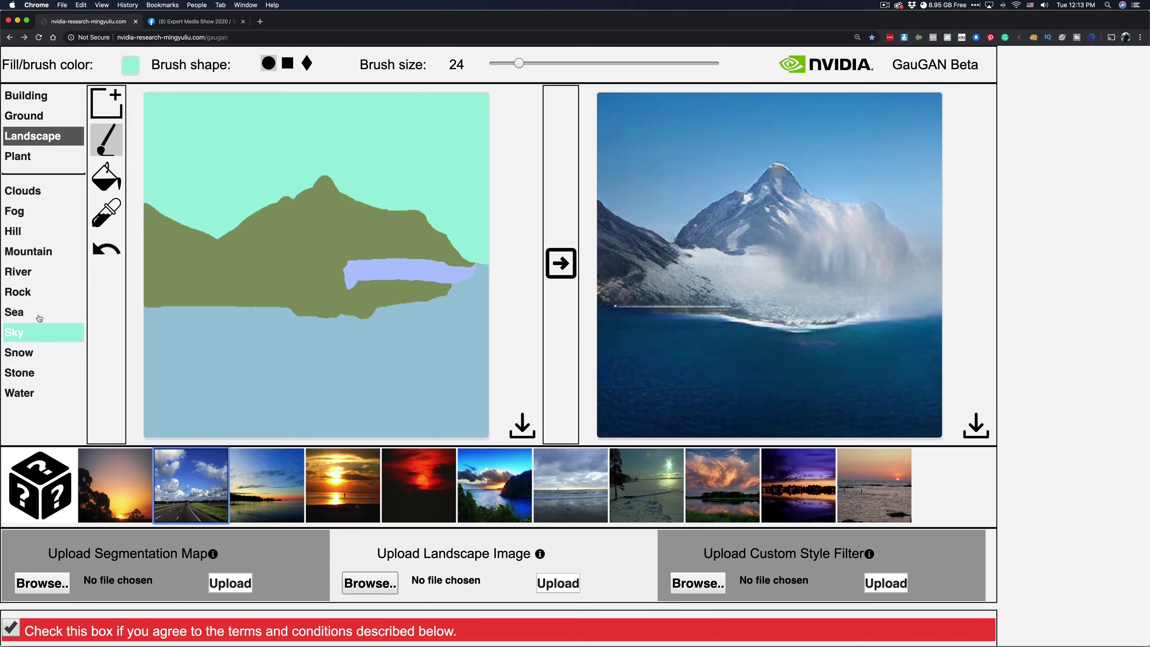
Bucket-fill the inlet as Sea and regenerate the photo.
left_click(13, 317)
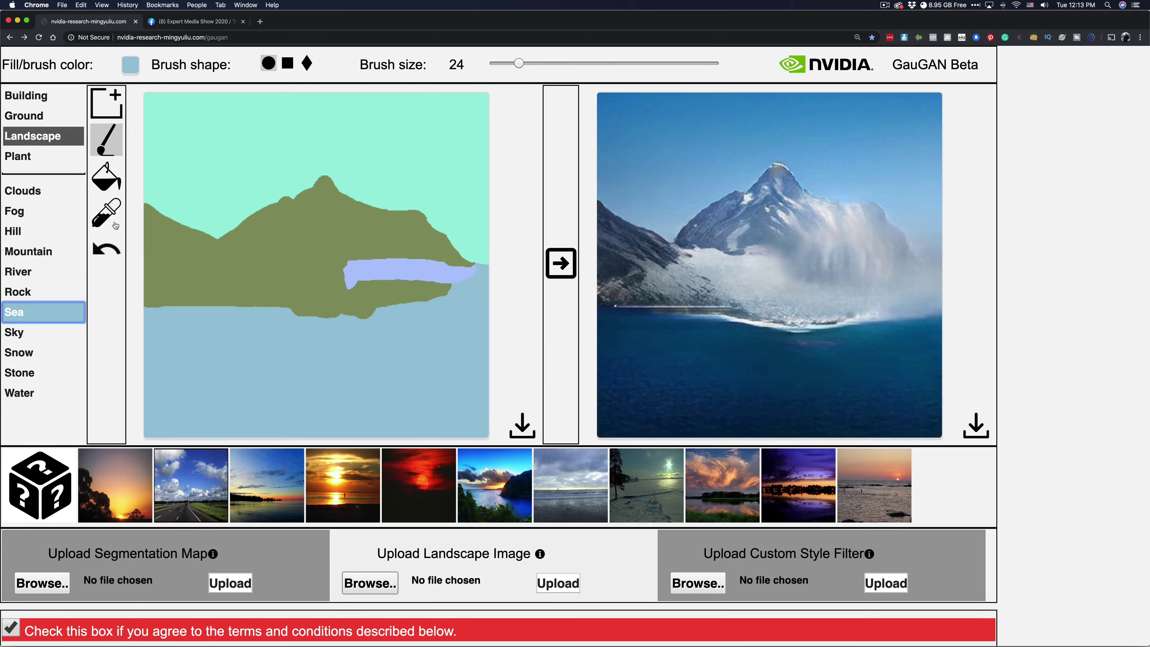
left_click(105, 182)
left_click(384, 267)
left_click(566, 265)
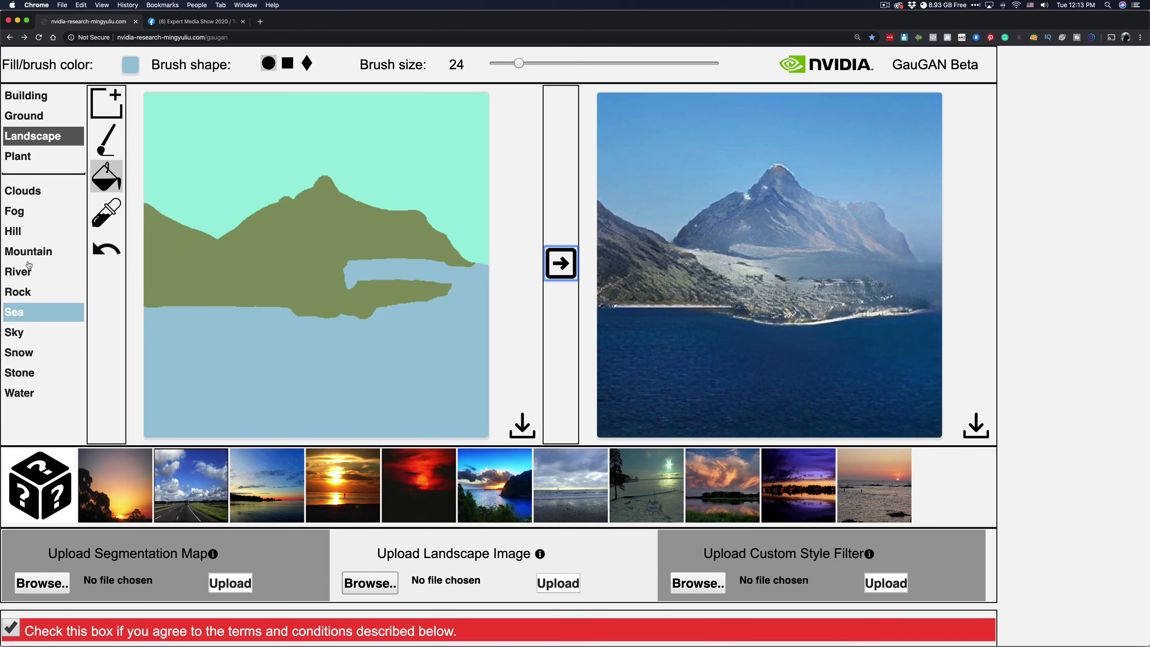
Bucket-fill the whole landmass as Rock and regenerate the photo.
left_click(41, 293)
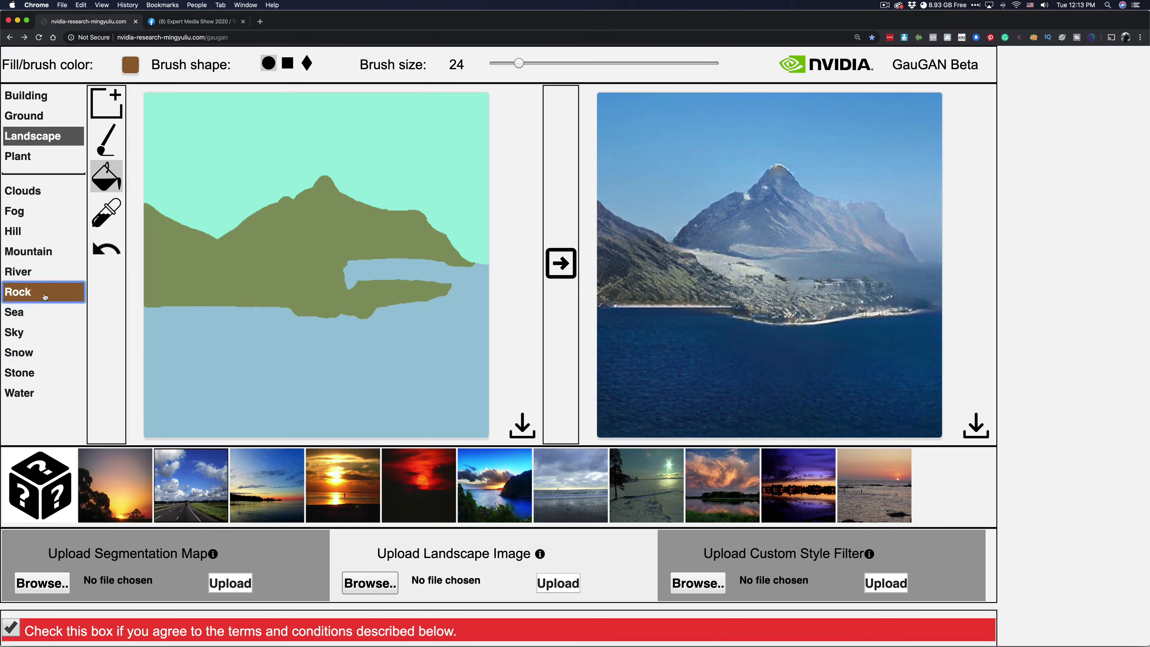
left_click(447, 287)
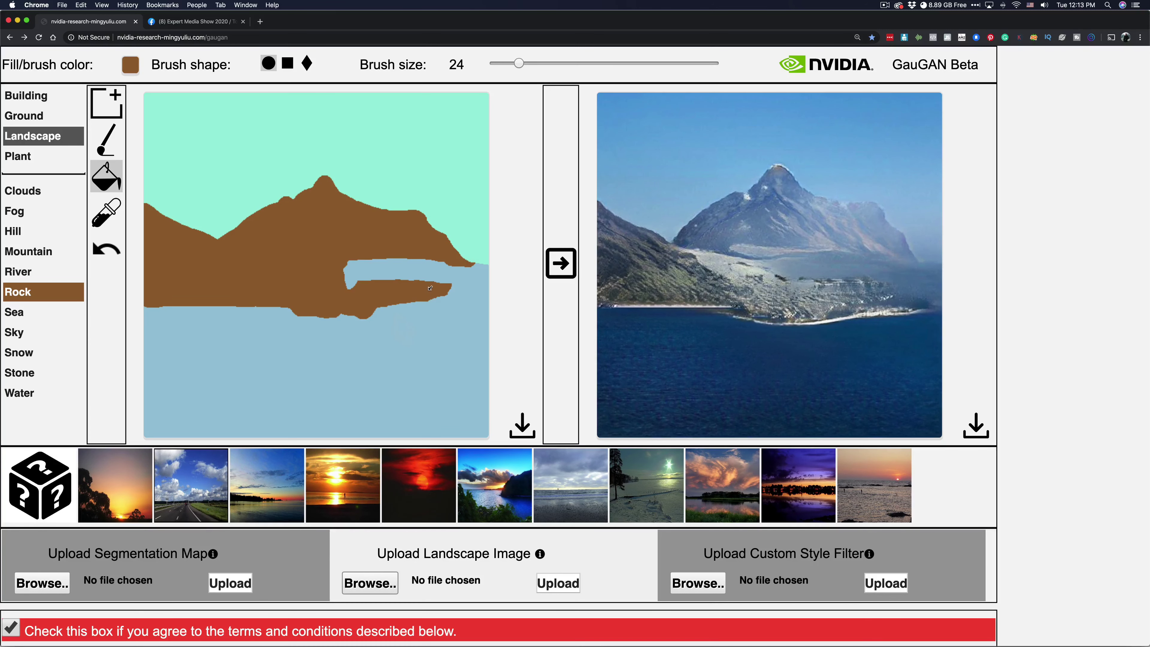
left_click(555, 270)
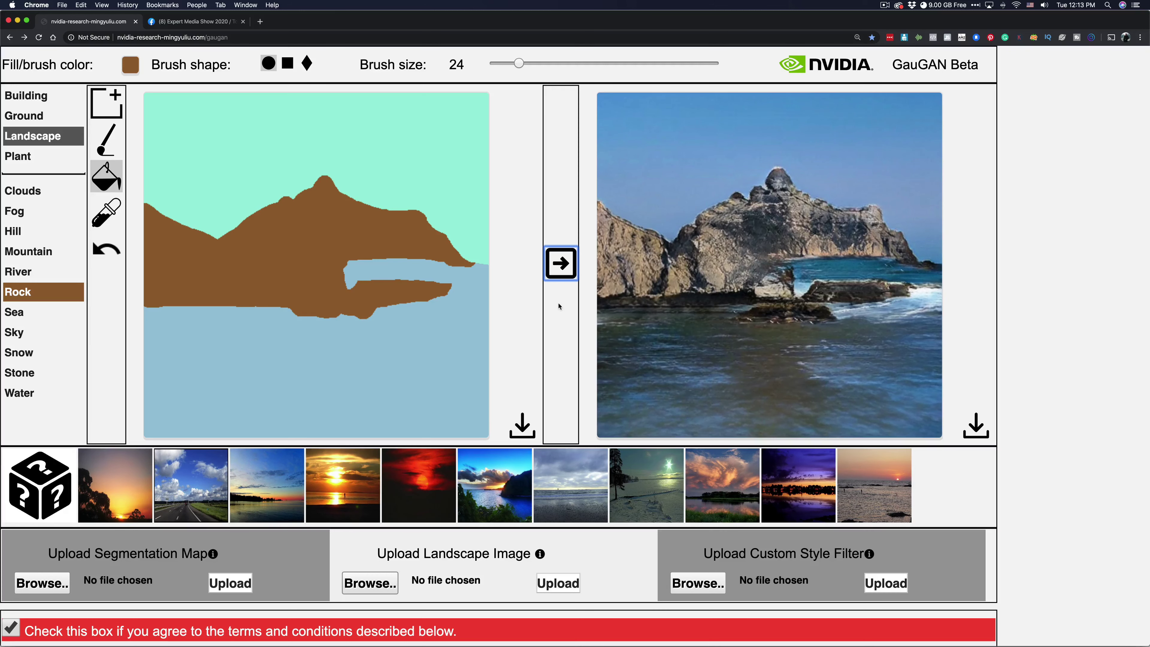
Brush a Hill patch along the lower-left shore and regenerate the photo.
left_click(18, 231)
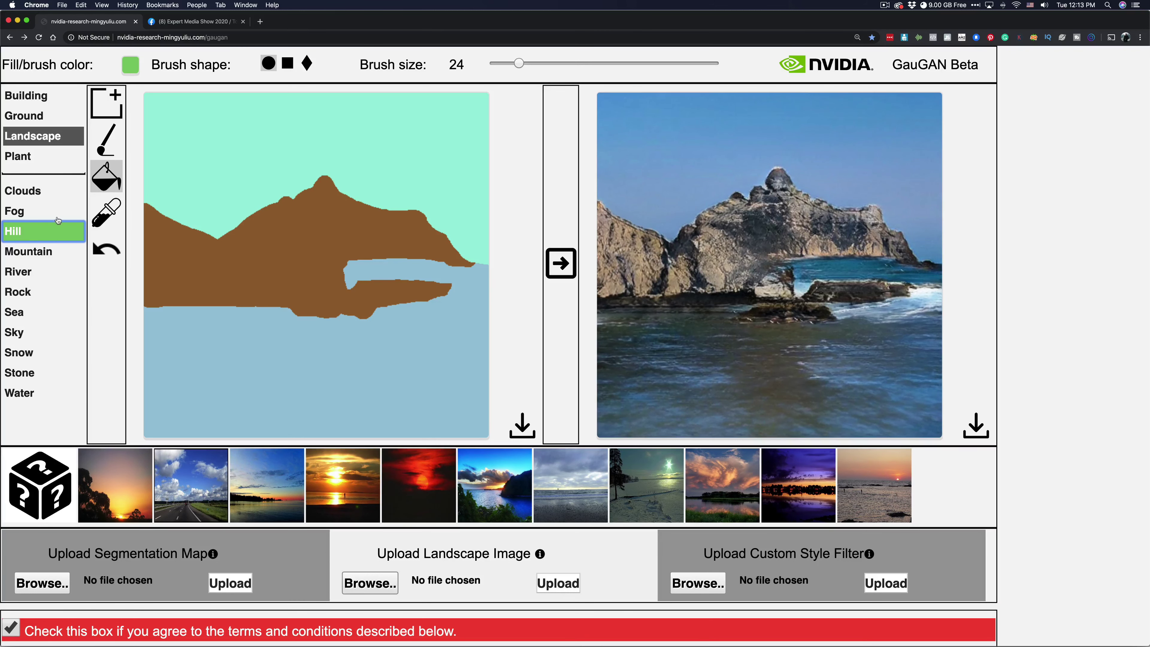
left_click(97, 148)
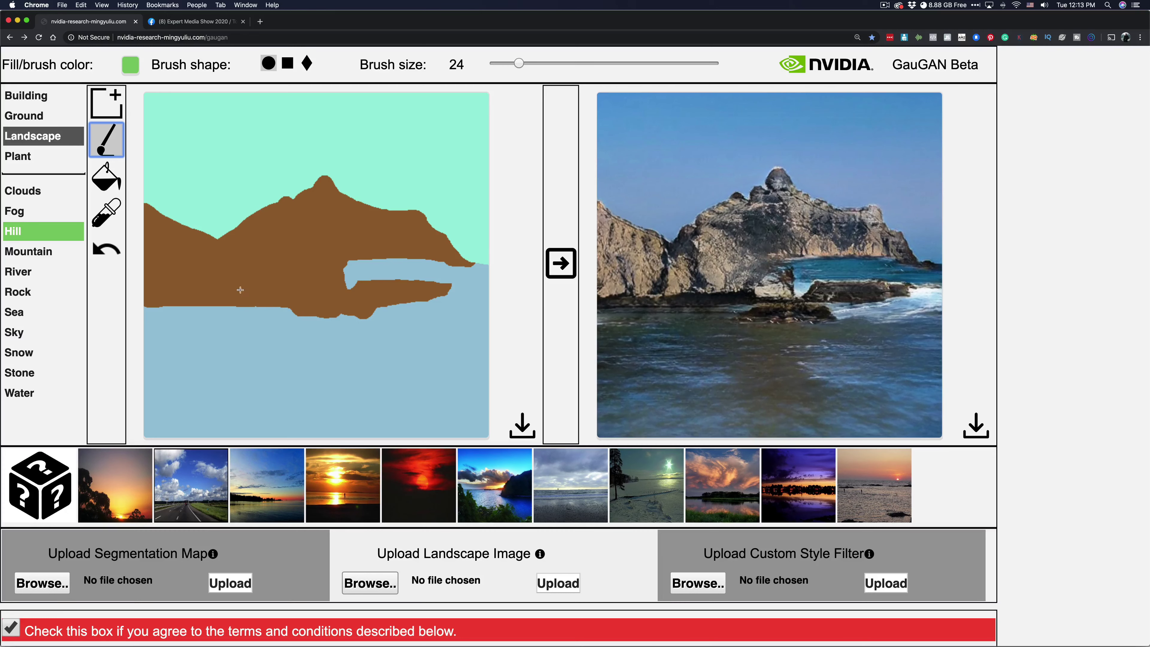
mouse_move(263, 306)
left_mouse_down()
mouse_move(225, 274)
mouse_move(140, 302)
mouse_move(244, 302)
mouse_move(225, 286)
mouse_move(184, 288)
left_mouse_up()
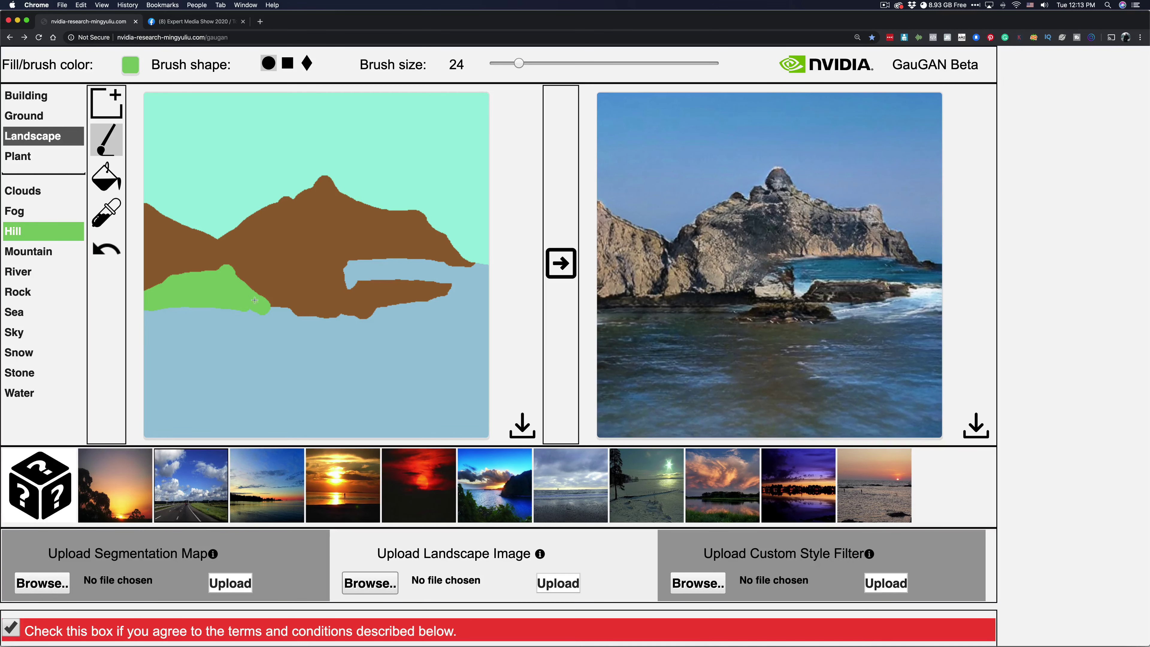
left_click(564, 267)
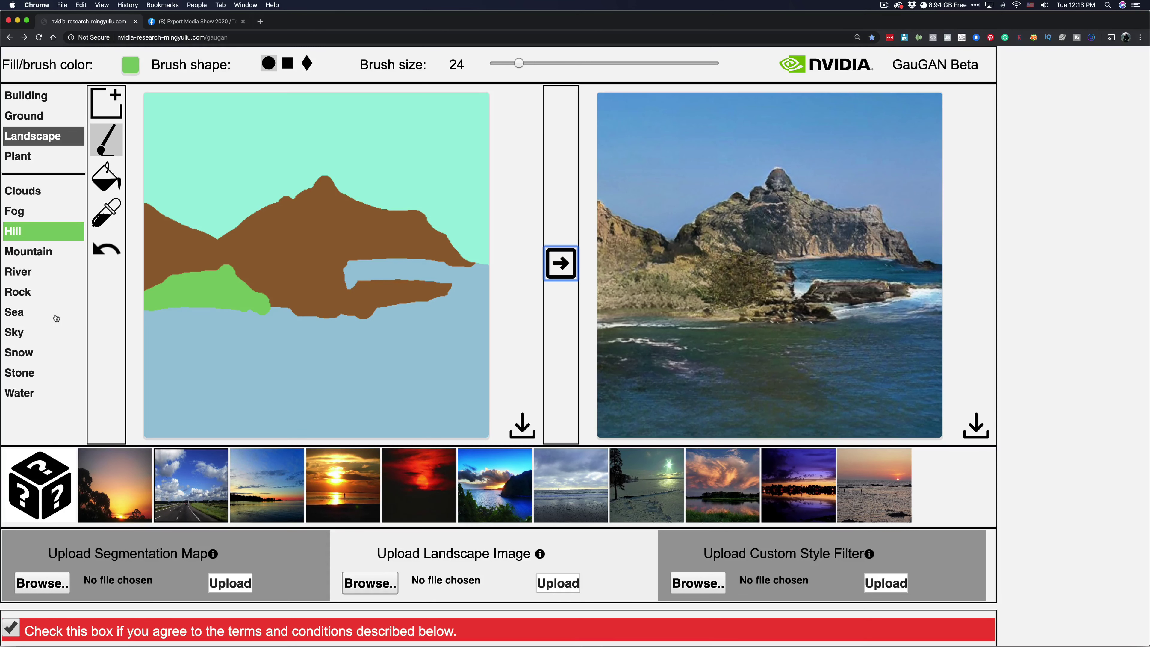
Paint two Clouds strokes in the upper-left and upper-right sky and regenerate.
left_click(25, 192)
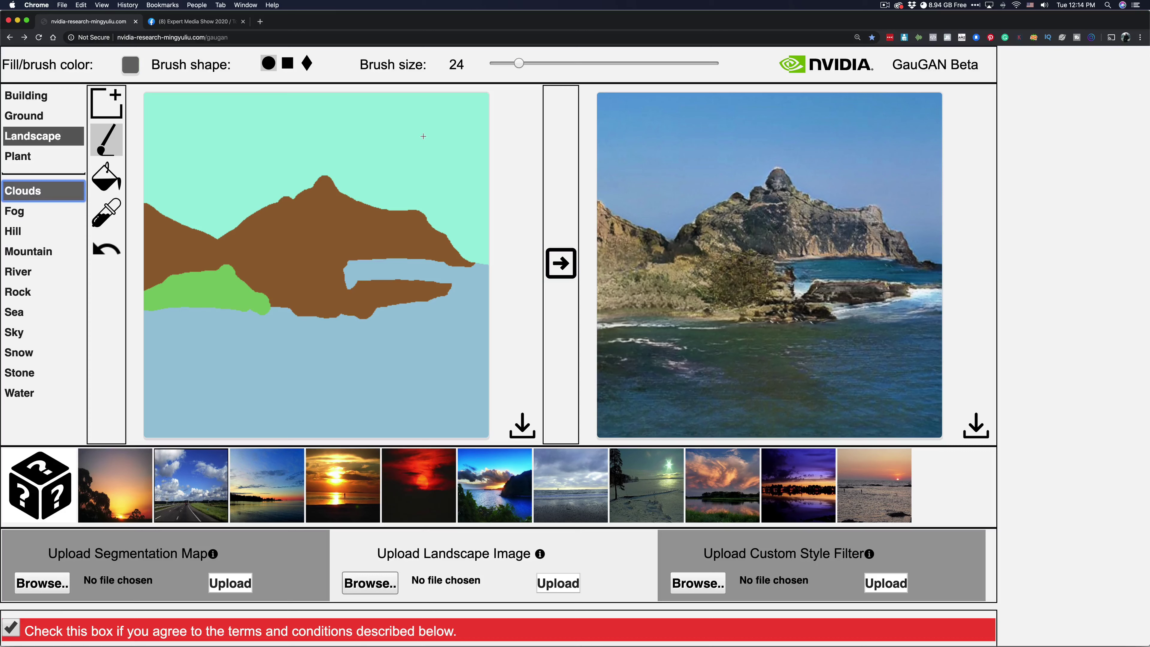
mouse_move(422, 136)
left_mouse_down()
mouse_move(367, 140)
mouse_move(397, 129)
mouse_move(454, 140)
left_mouse_up()
mouse_move(240, 135)
left_mouse_down()
mouse_move(209, 144)
mouse_move(242, 153)
left_mouse_up()
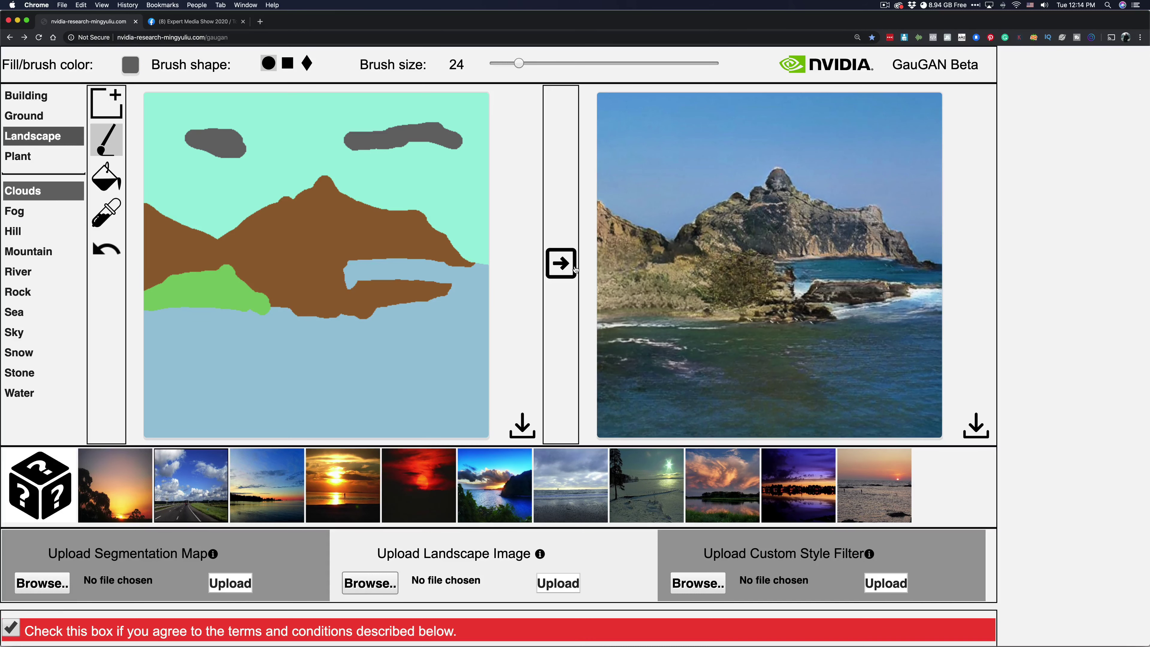
left_click(561, 265)
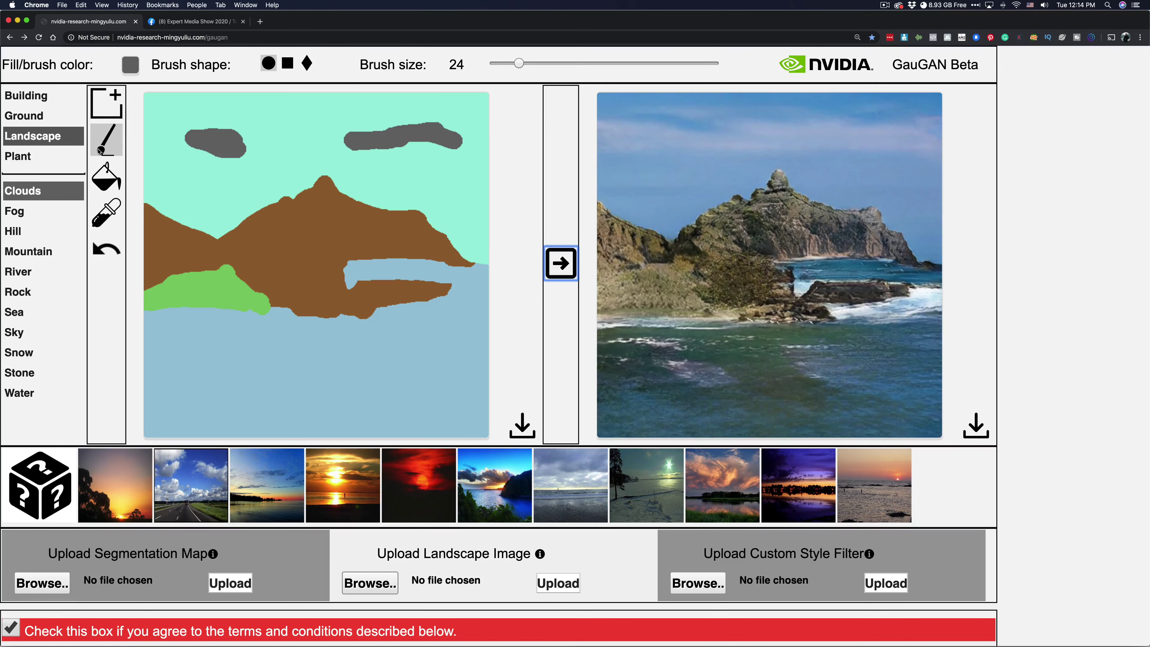
Paint a Grass strip from the Plant labels on the land beside the hill.
left_click(27, 160)
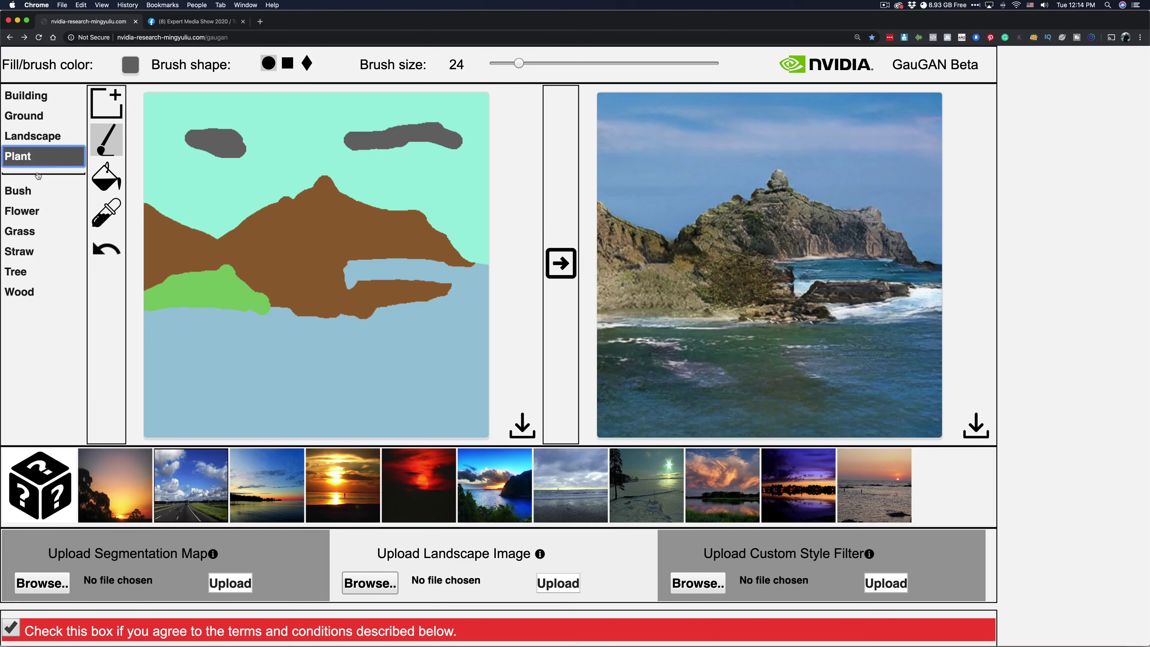
left_click(27, 234)
left_click(28, 234)
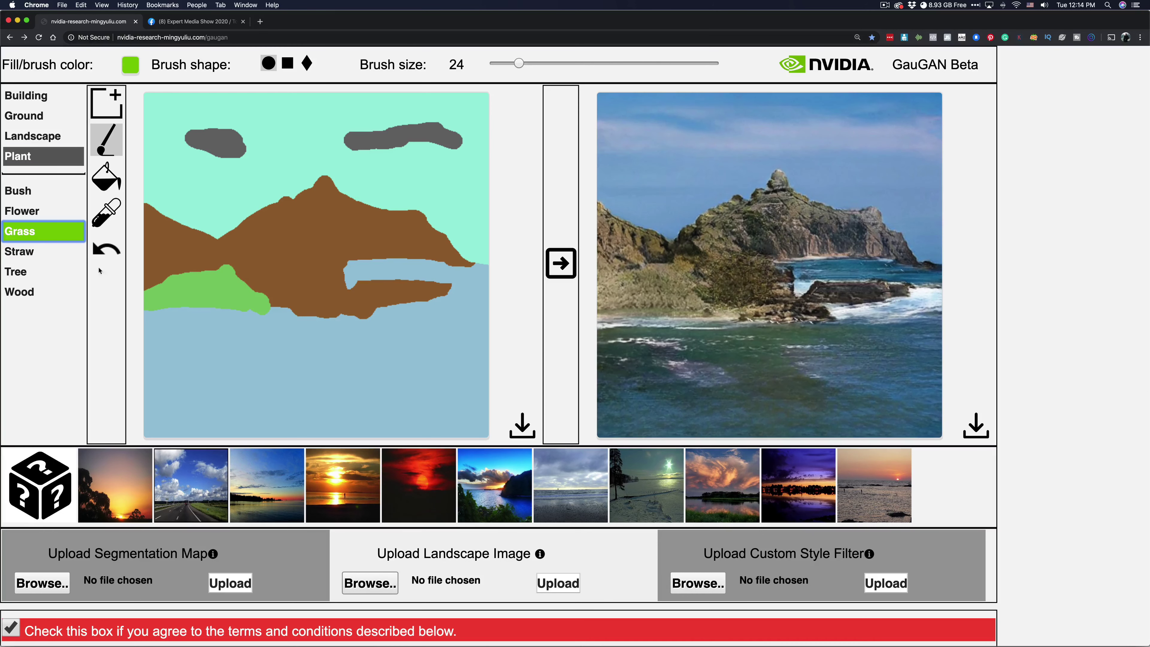
mouse_move(248, 293)
left_mouse_down()
mouse_move(323, 298)
mouse_move(256, 300)
mouse_move(327, 303)
left_mouse_up()
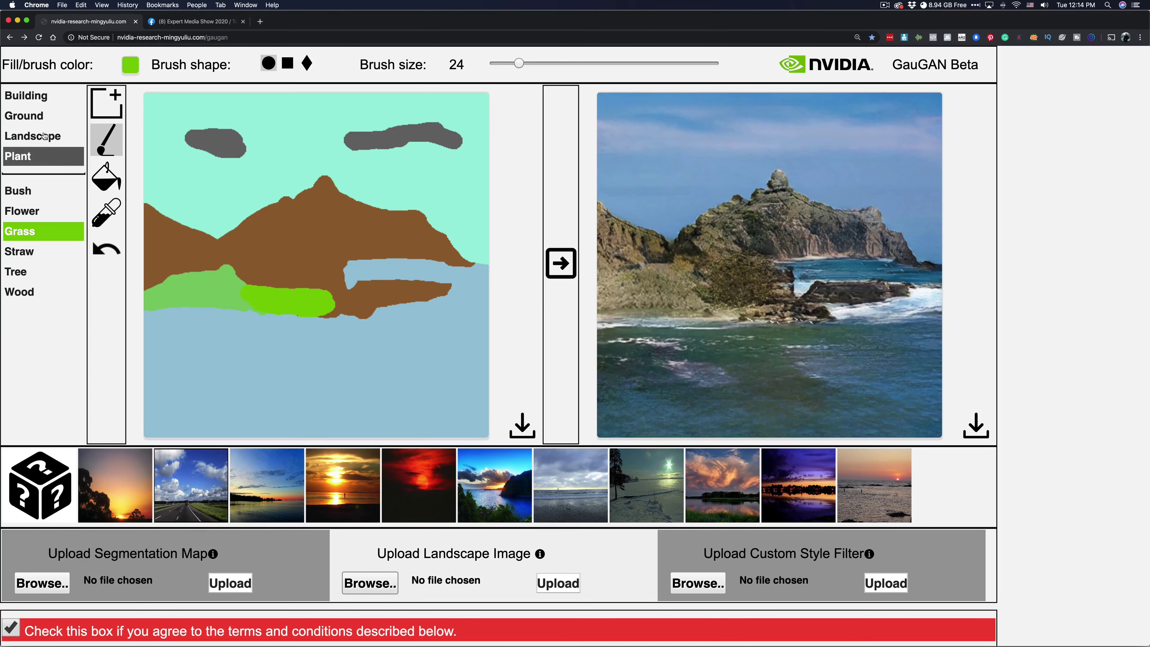
left_click(36, 117)
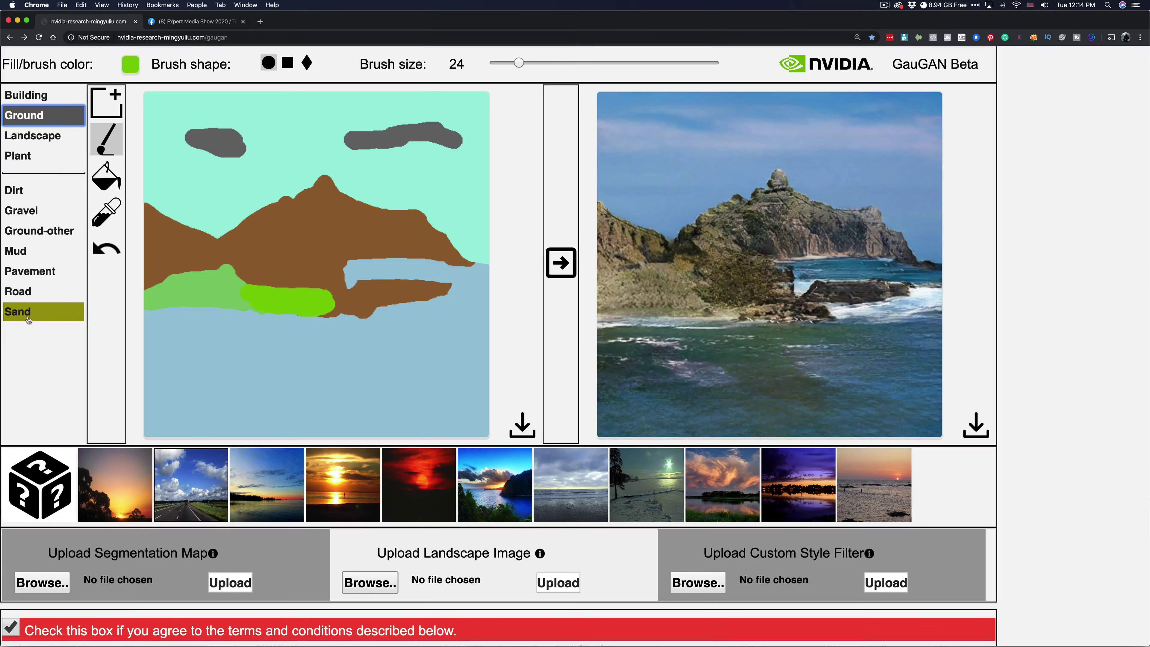
Paint a thin Sand strip along the shoreline at brush size 8 and regenerate the photo.
left_click(36, 313)
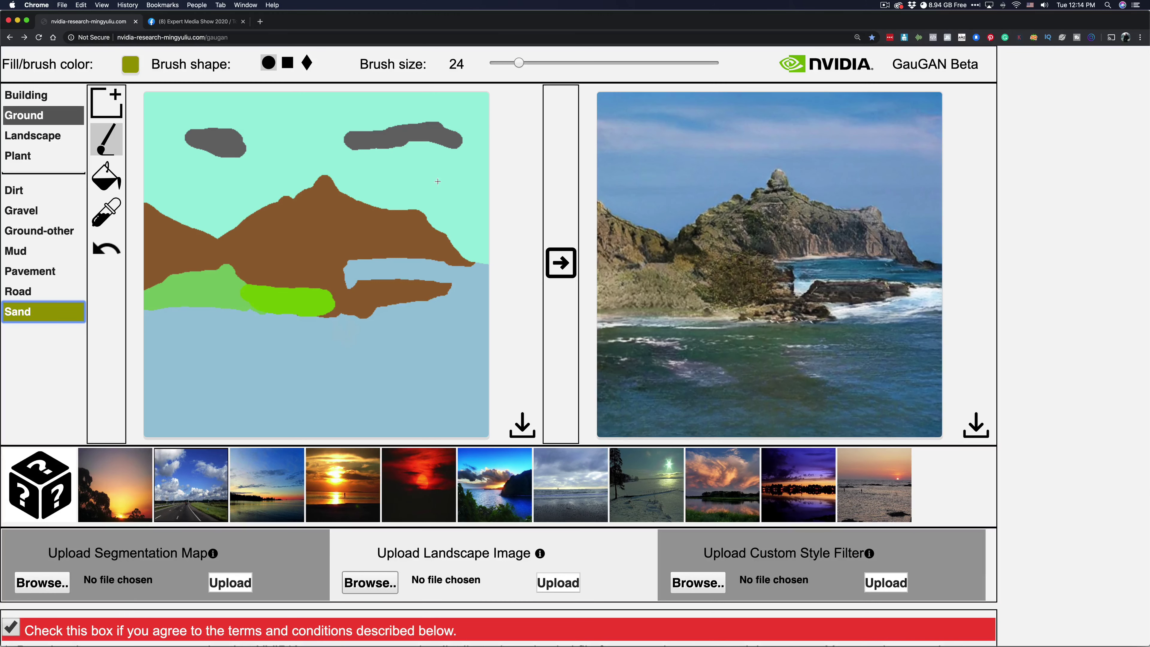
left_click_drag(520, 63, 500, 62)
left_click_drag(348, 312, 139, 315)
left_click(572, 264)
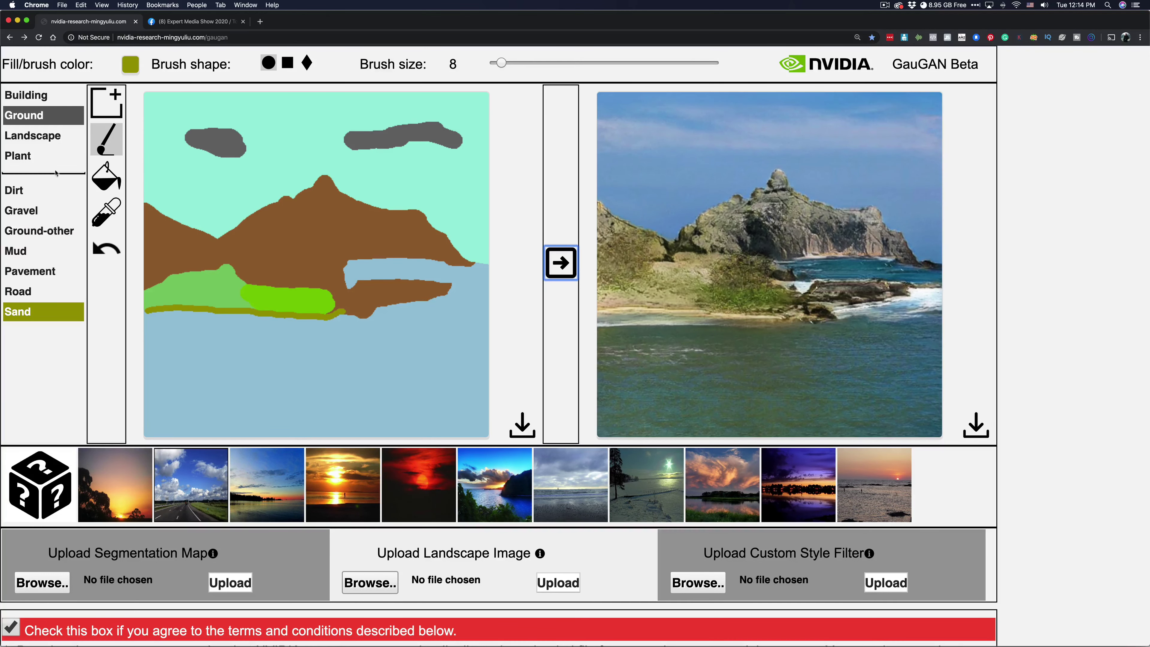
left_click(35, 135)
Paint Mountain along the ridge, then cover the mountain top with Rock at brush size 36 and render.
left_click(29, 250)
left_click_drag(325, 182, 295, 187)
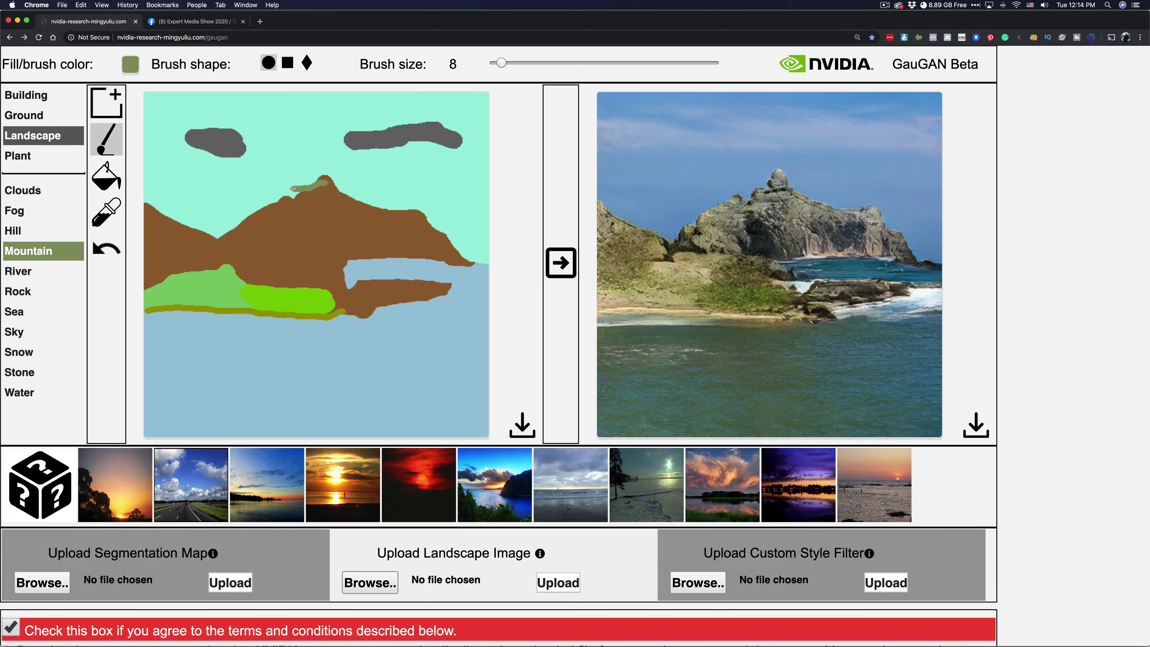
left_click(20, 292)
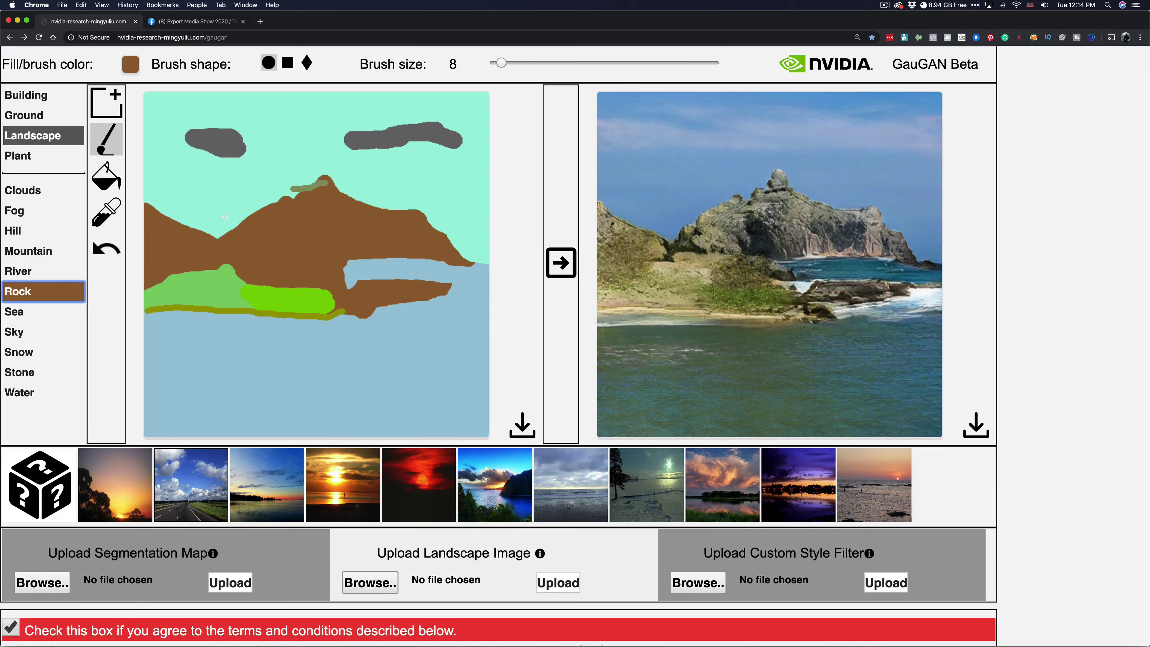
left_click(331, 192)
left_click_drag(507, 67, 532, 67)
mouse_move(327, 189)
left_mouse_down()
mouse_move(265, 197)
mouse_move(243, 228)
left_mouse_up()
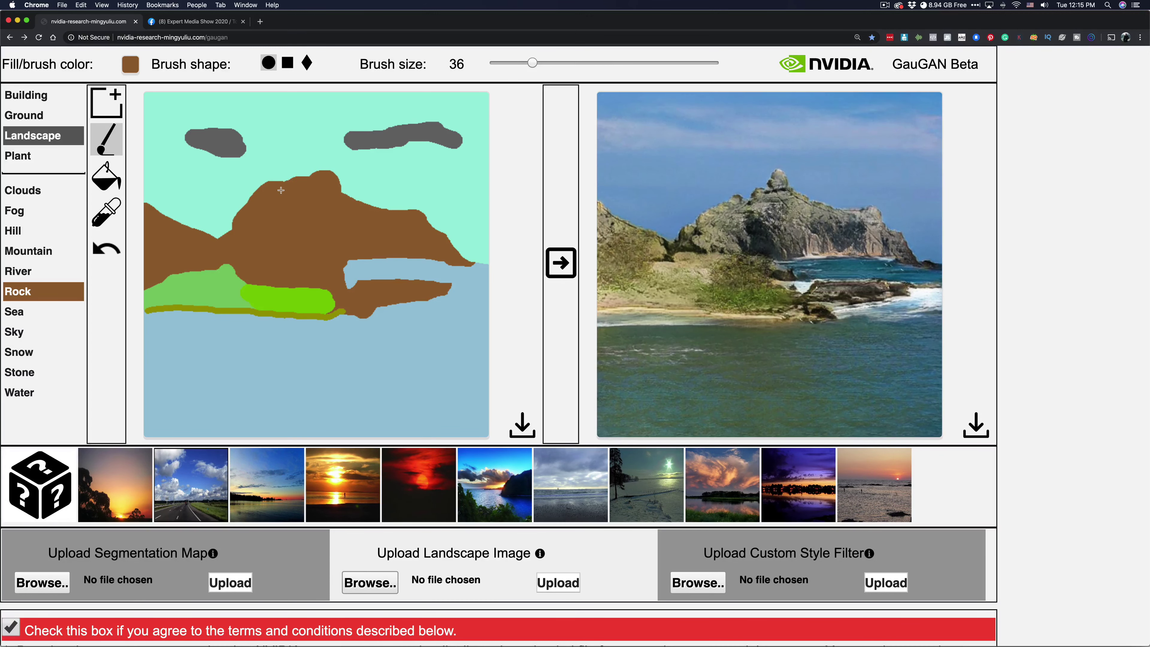
mouse_move(281, 191)
left_mouse_down()
mouse_move(334, 182)
mouse_move(381, 219)
mouse_move(344, 181)
left_mouse_up()
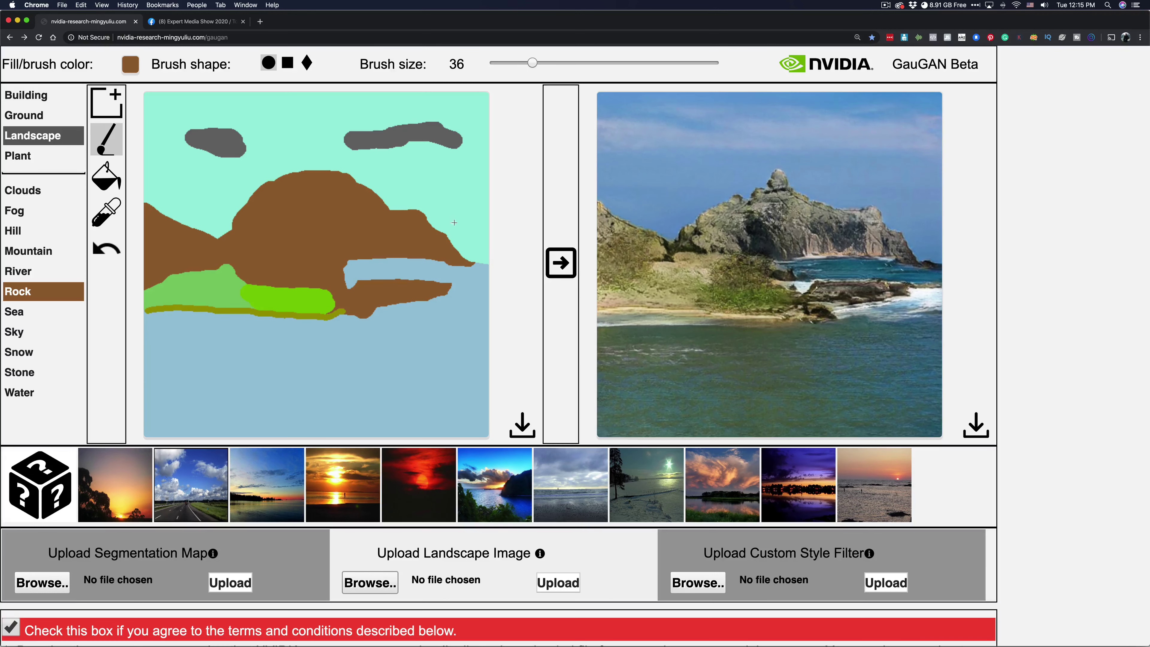
left_click(564, 262)
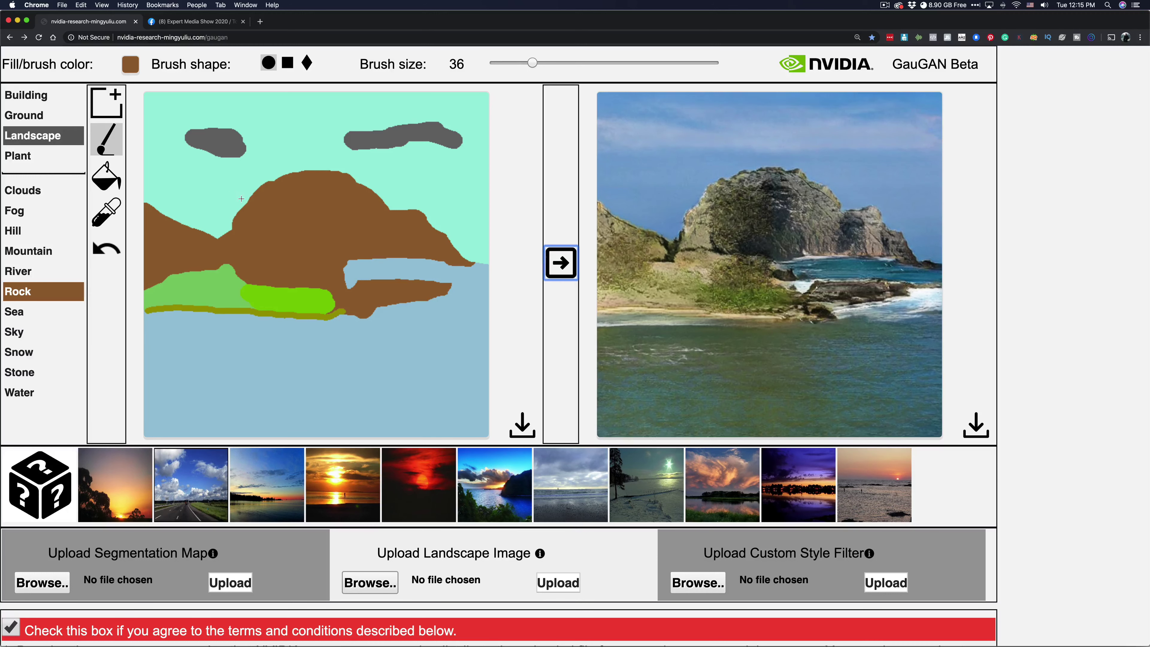
Carve jagged notches into the rock with Sky: left peak, flattened top, right-side valley, then regenerate.
left_click(18, 332)
mouse_move(294, 162)
left_mouse_down()
mouse_move(271, 194)
mouse_move(249, 193)
left_mouse_up()
left_click_drag(295, 163, 334, 161)
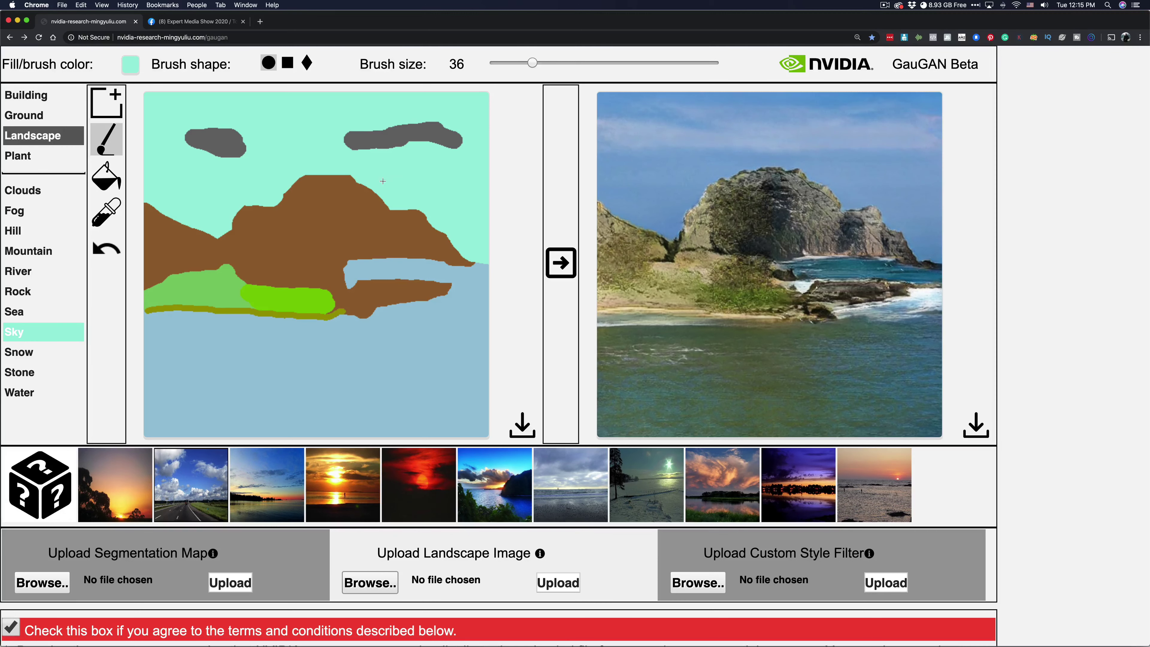
mouse_move(363, 176)
left_mouse_down()
mouse_move(377, 211)
mouse_move(391, 207)
left_mouse_up()
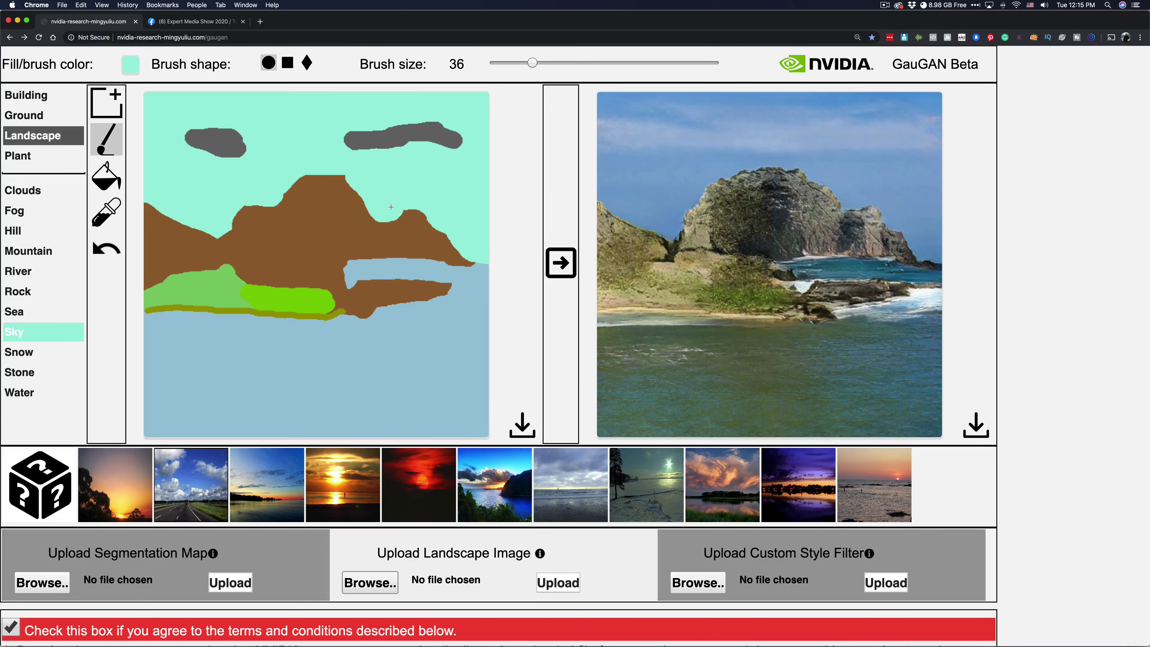
left_click(561, 263)
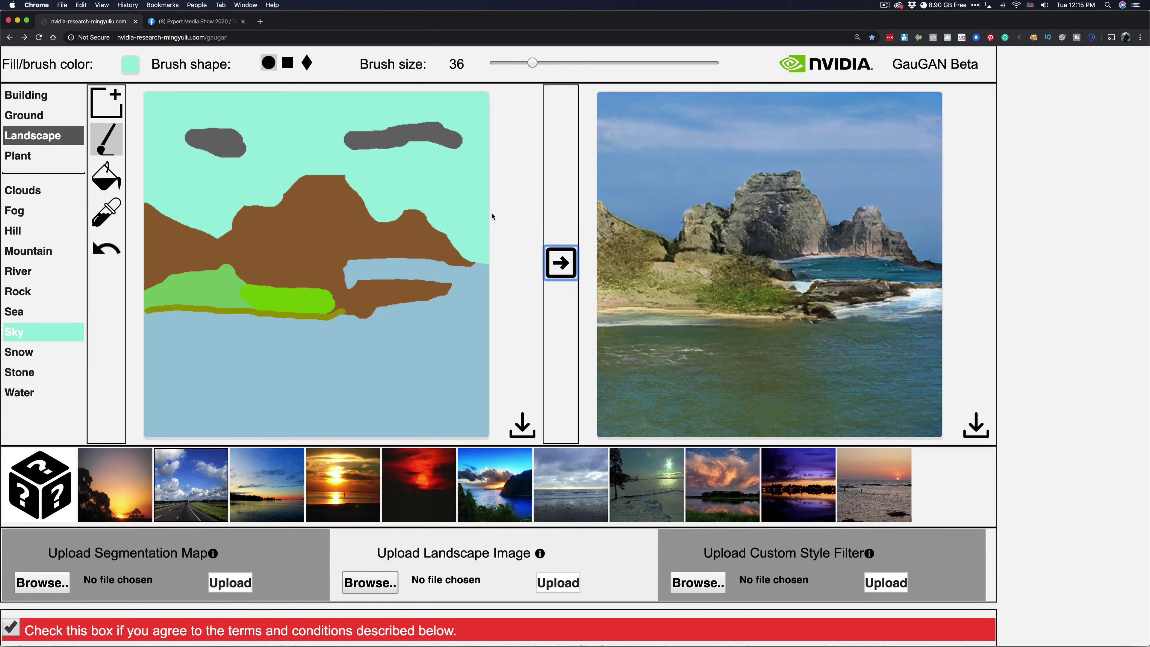
Try the sunset, red, blue coastal, snowy sun, orange cloud and sunset-sea styles, settling on purple night.
left_click(264, 488)
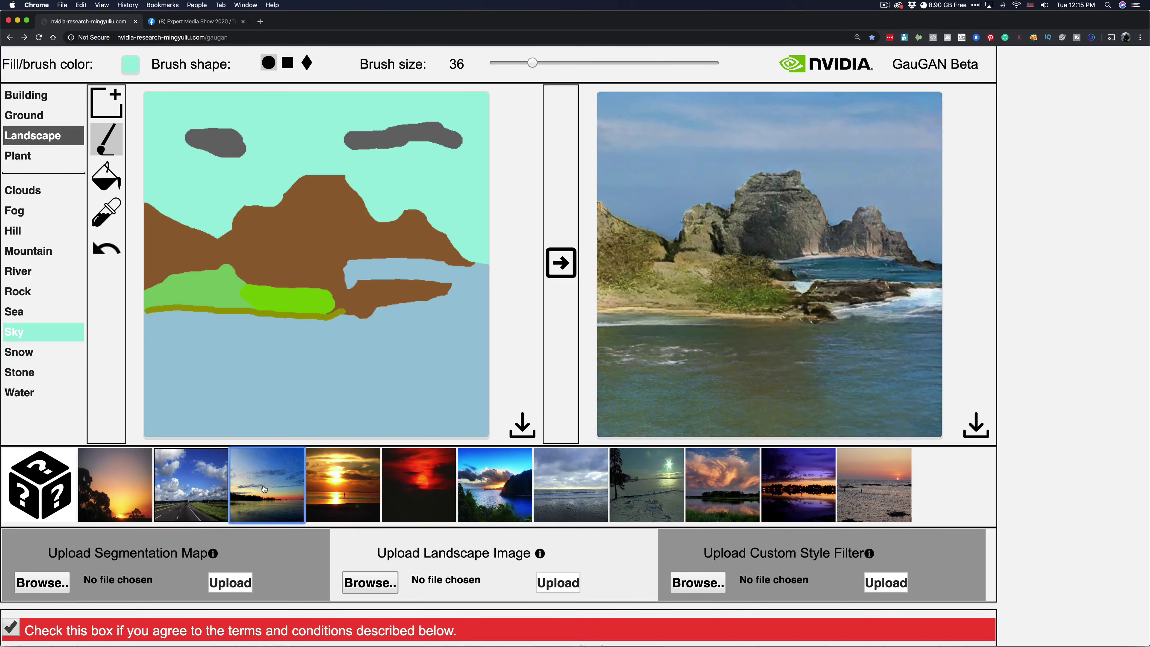
left_click(437, 493)
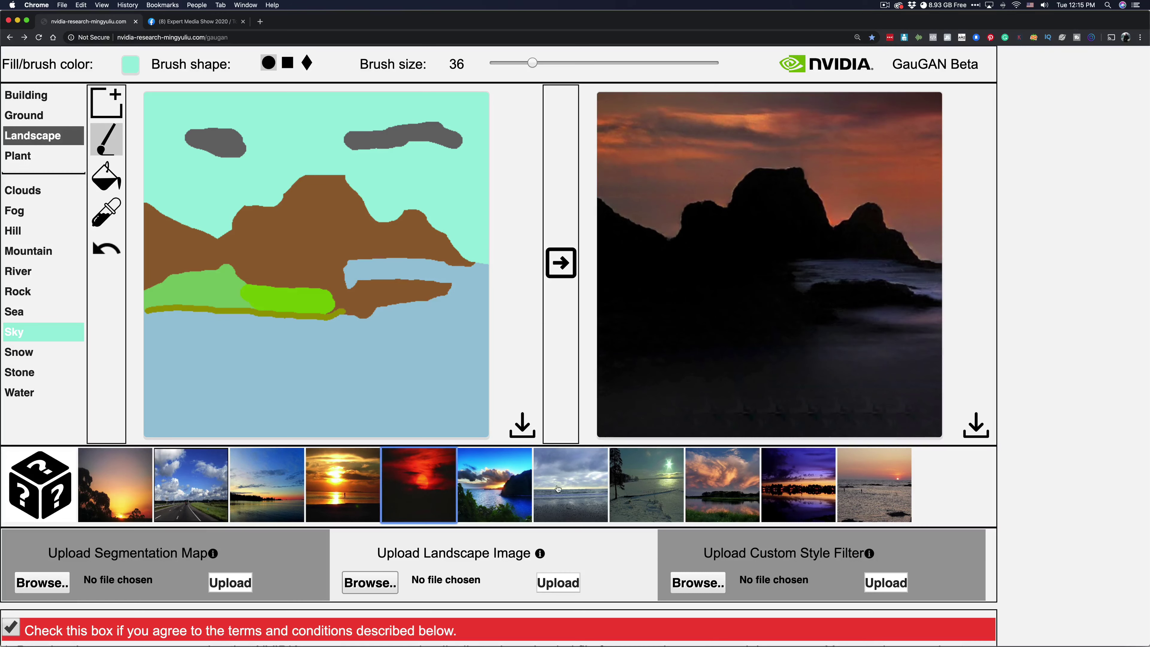
left_click(514, 489)
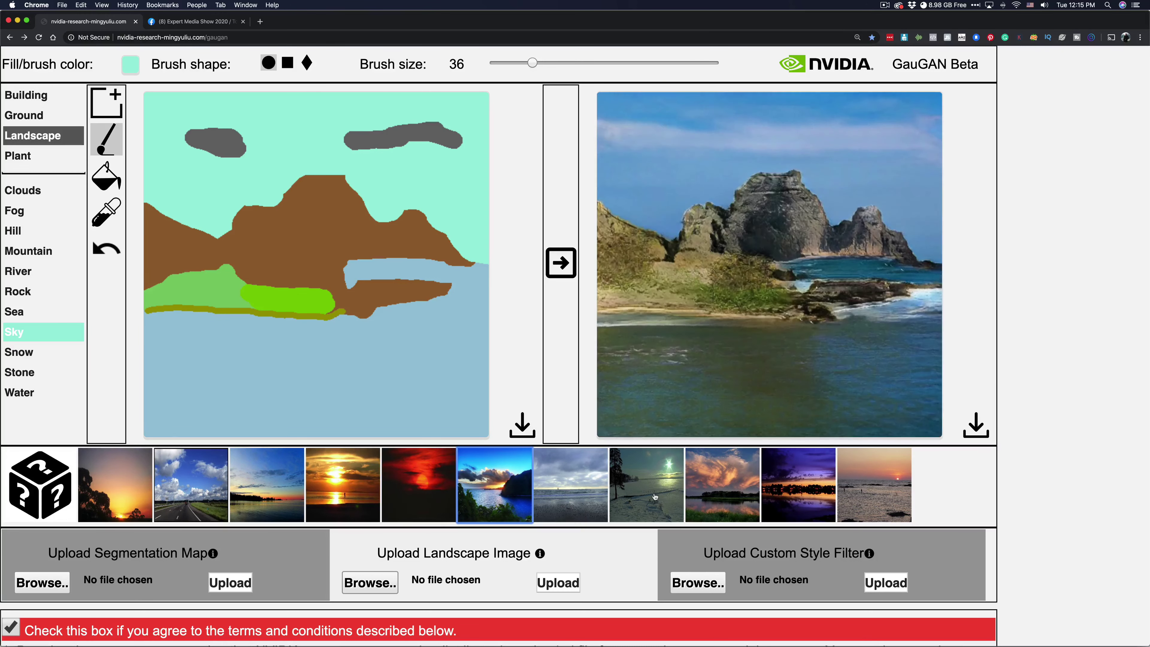
left_click(659, 493)
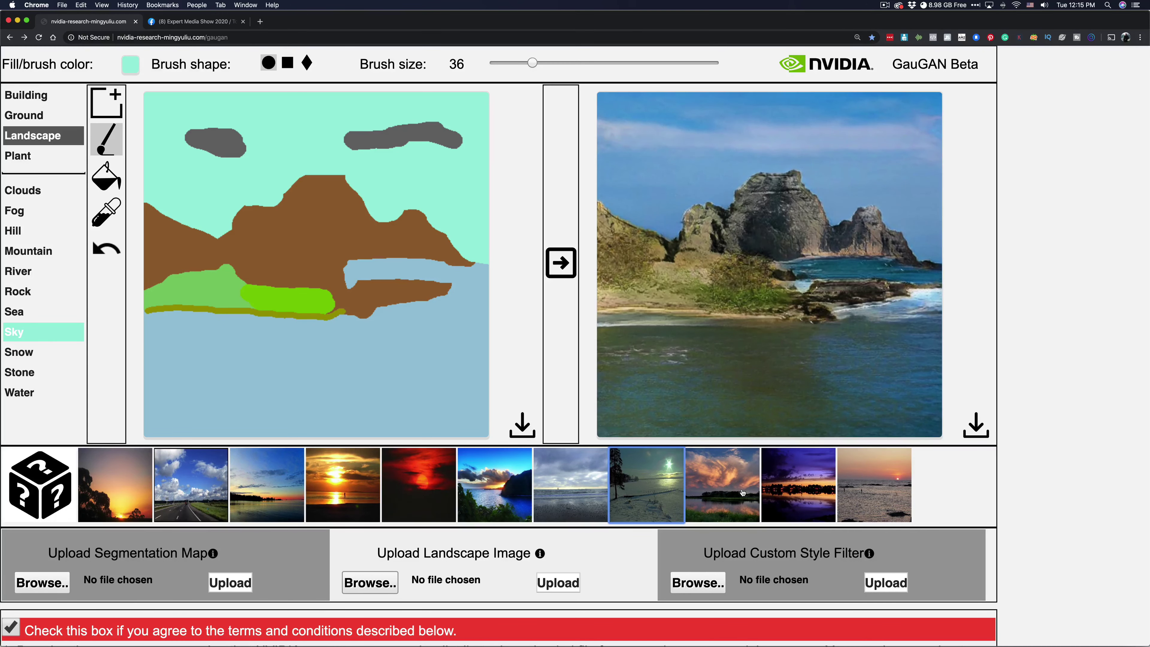
left_click(742, 493)
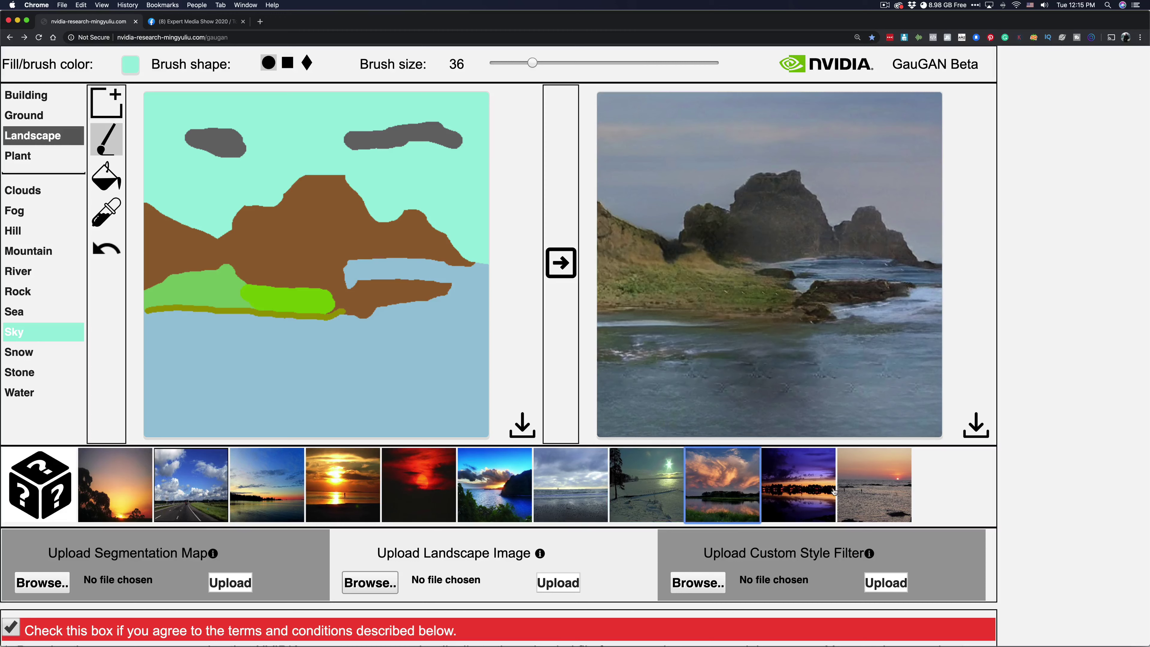
left_click(797, 495)
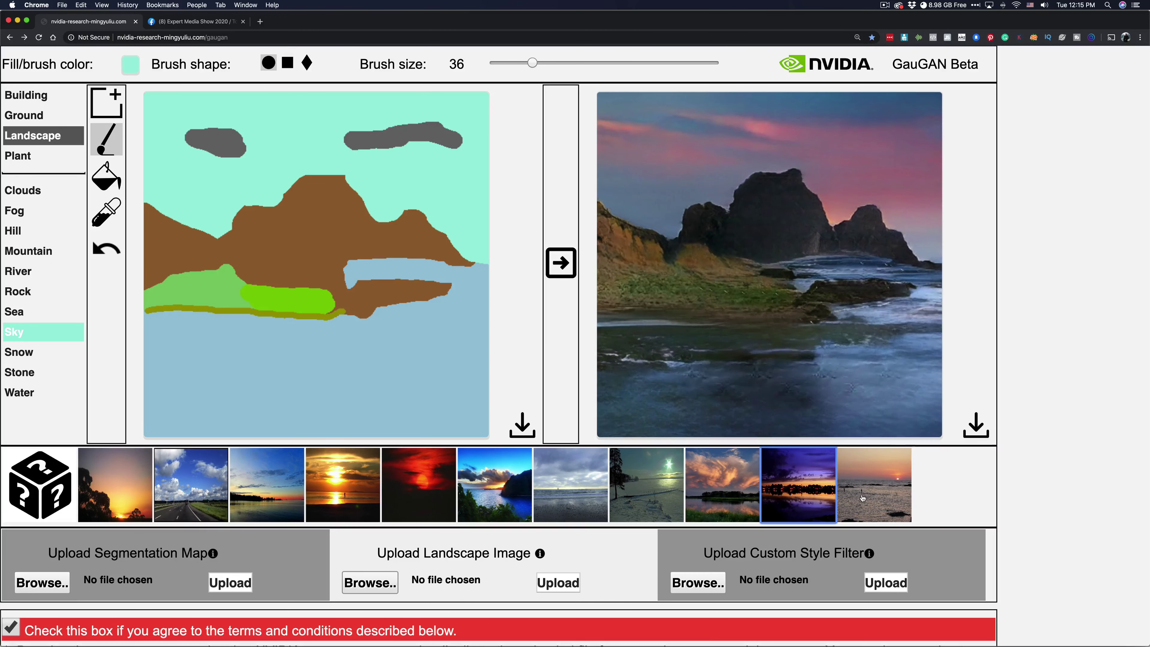
left_click(859, 497)
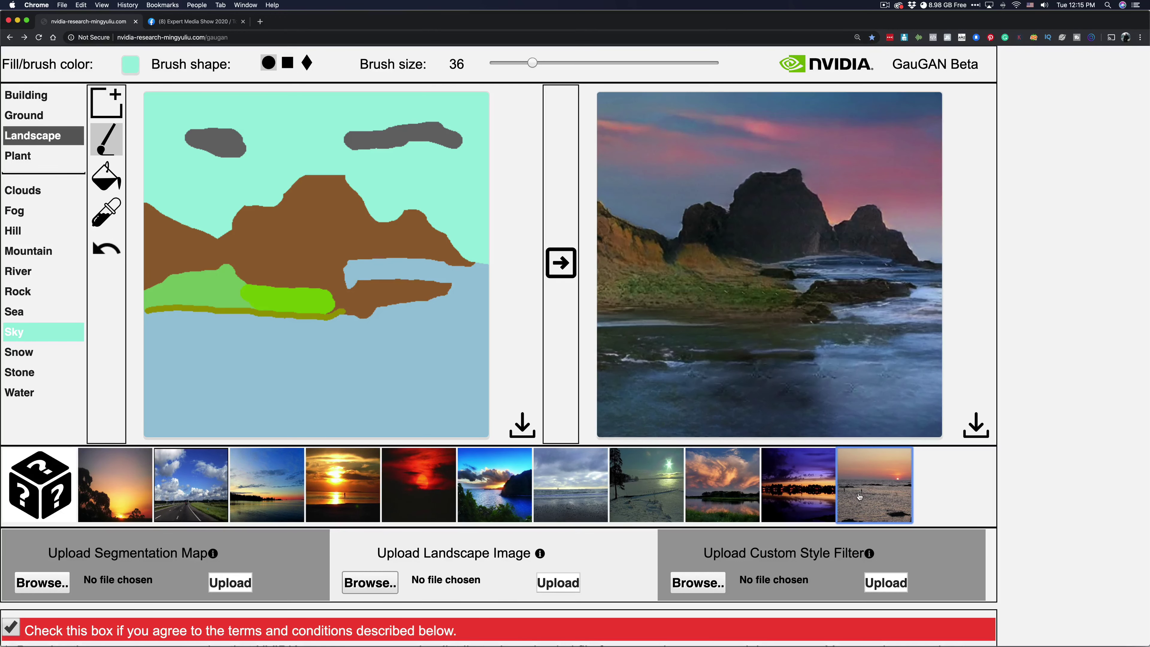
left_click(801, 497)
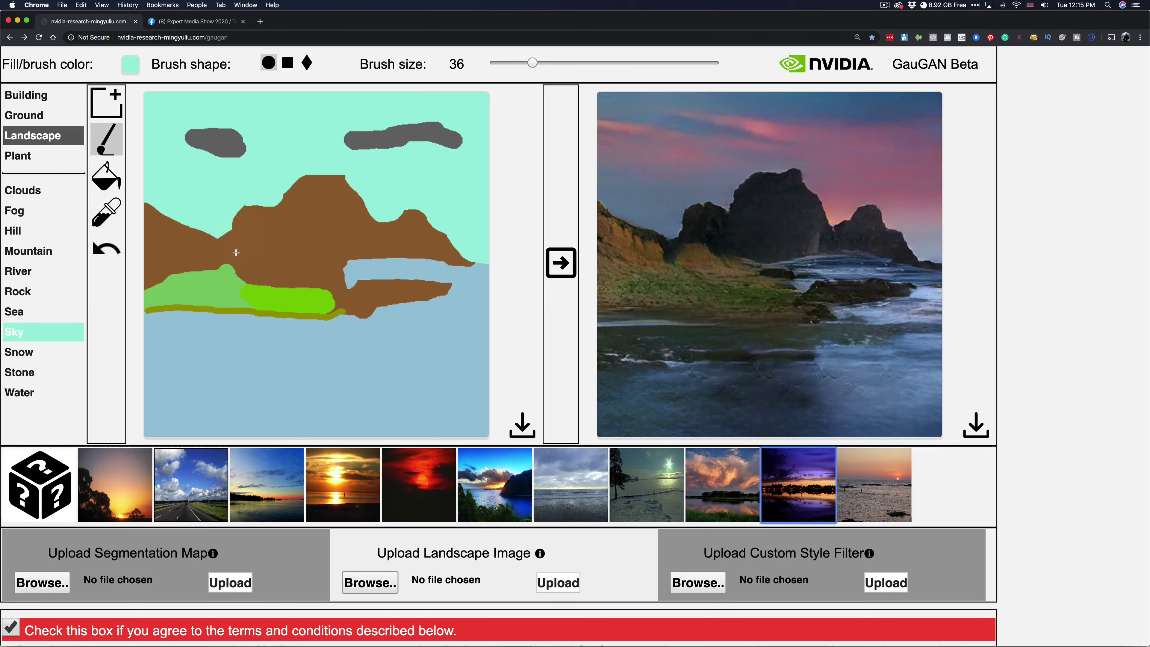
Download the segmentation map as gaugan_input (12).png and the seascape JPEG, allowing multiple downloads.
left_click(522, 426)
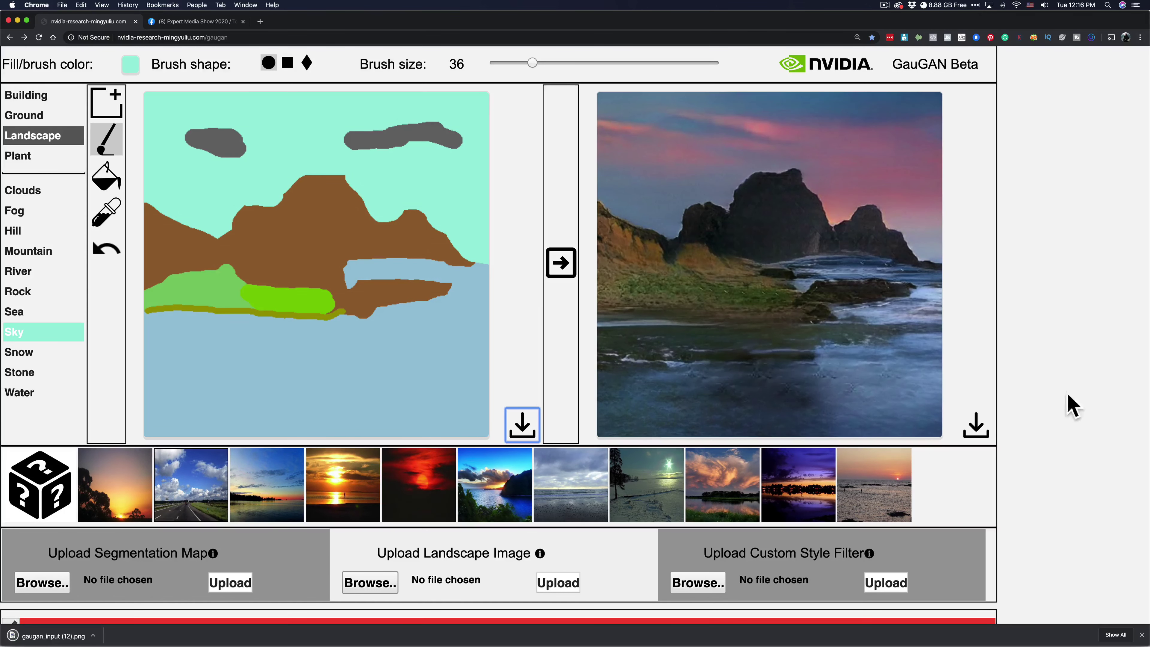
left_click(990, 424)
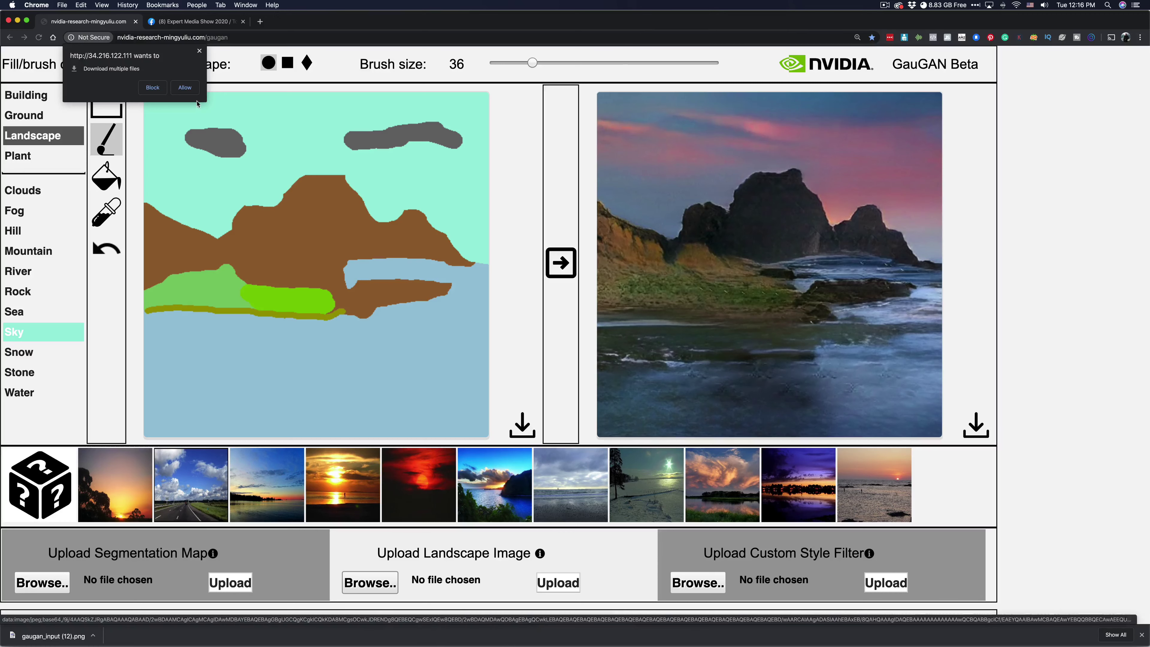
left_click(186, 88)
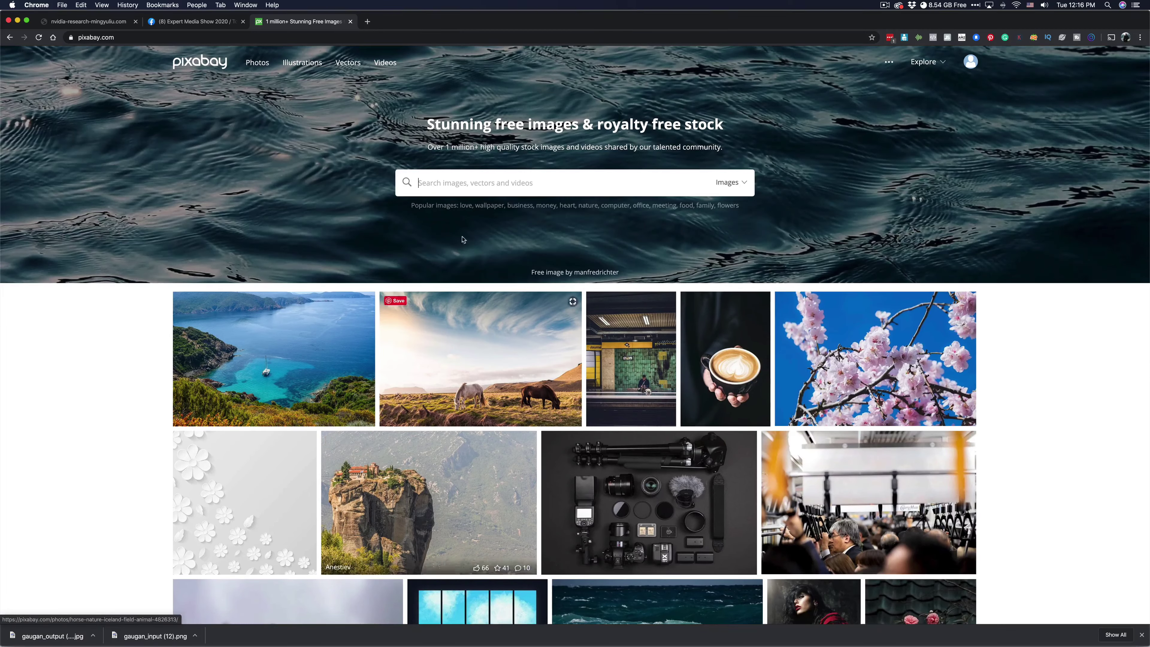
Search Pixabay for 'island lands' and browse the results.
left_click(448, 183)
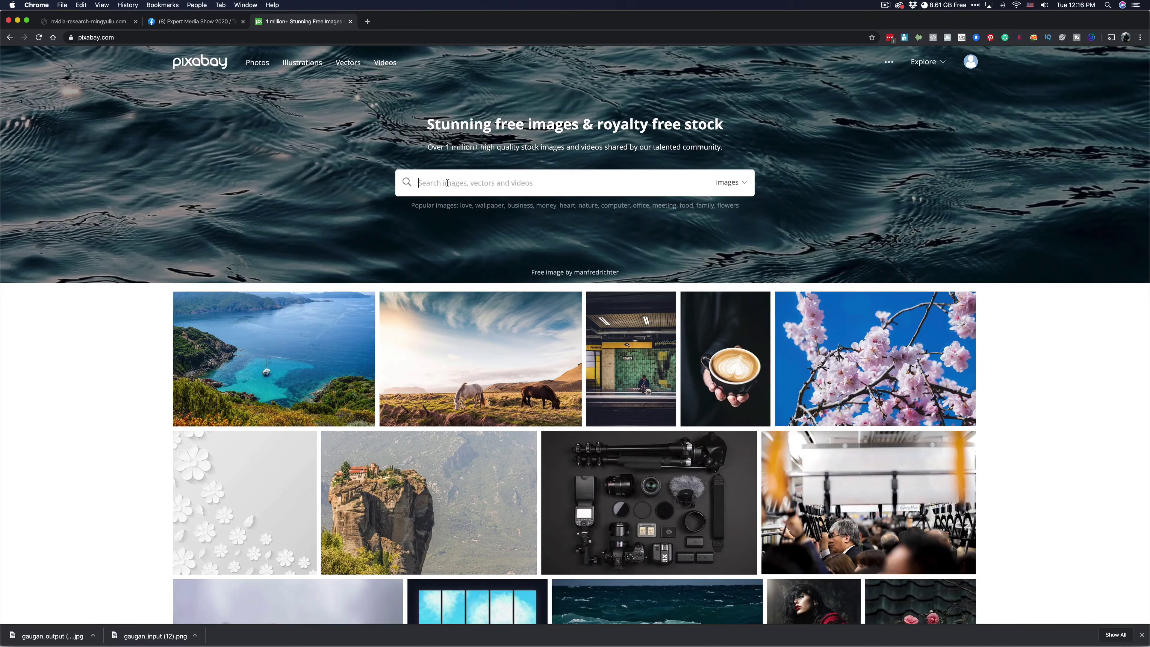
type("island landscape")
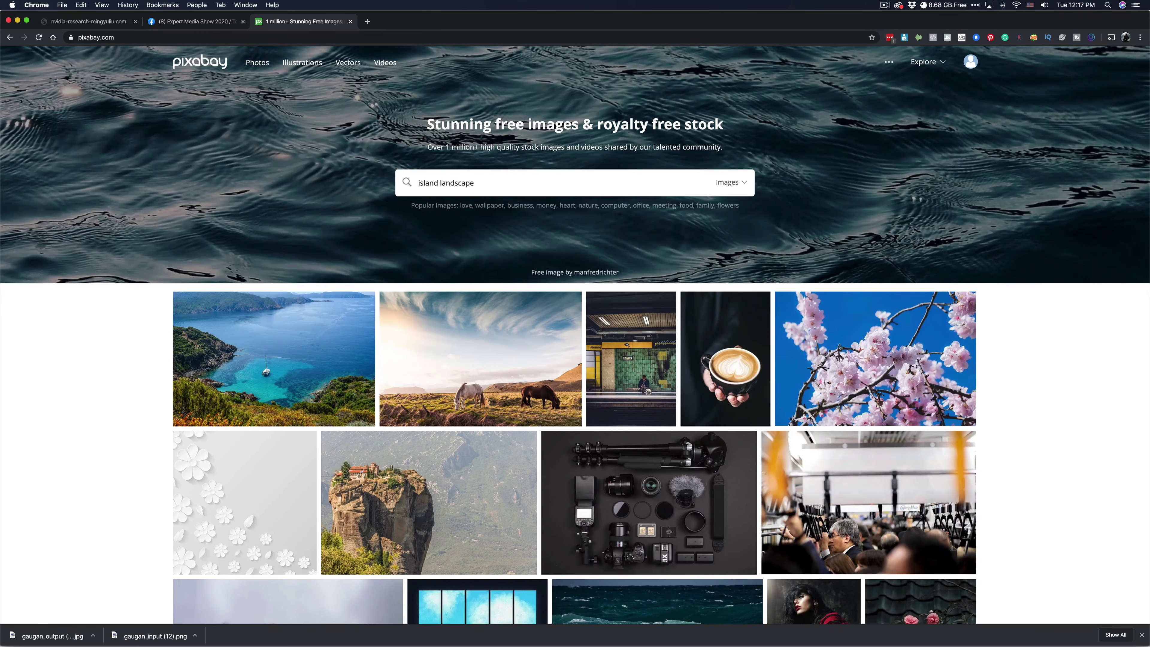
key("Return")
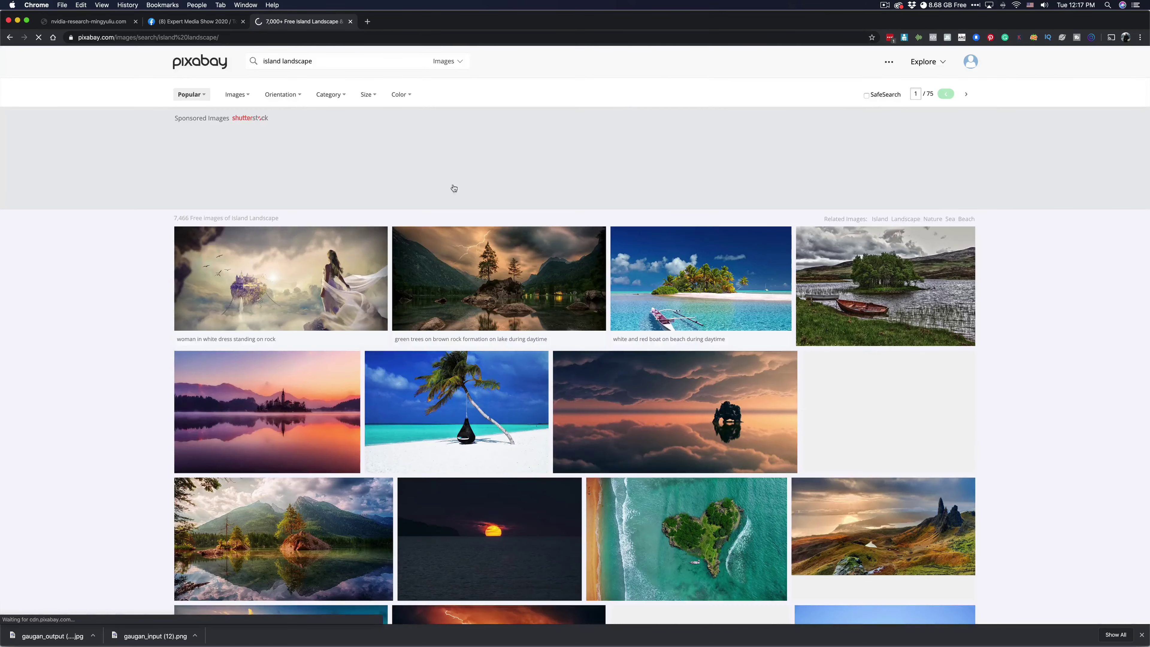
scroll(826, 270, "down", 4)
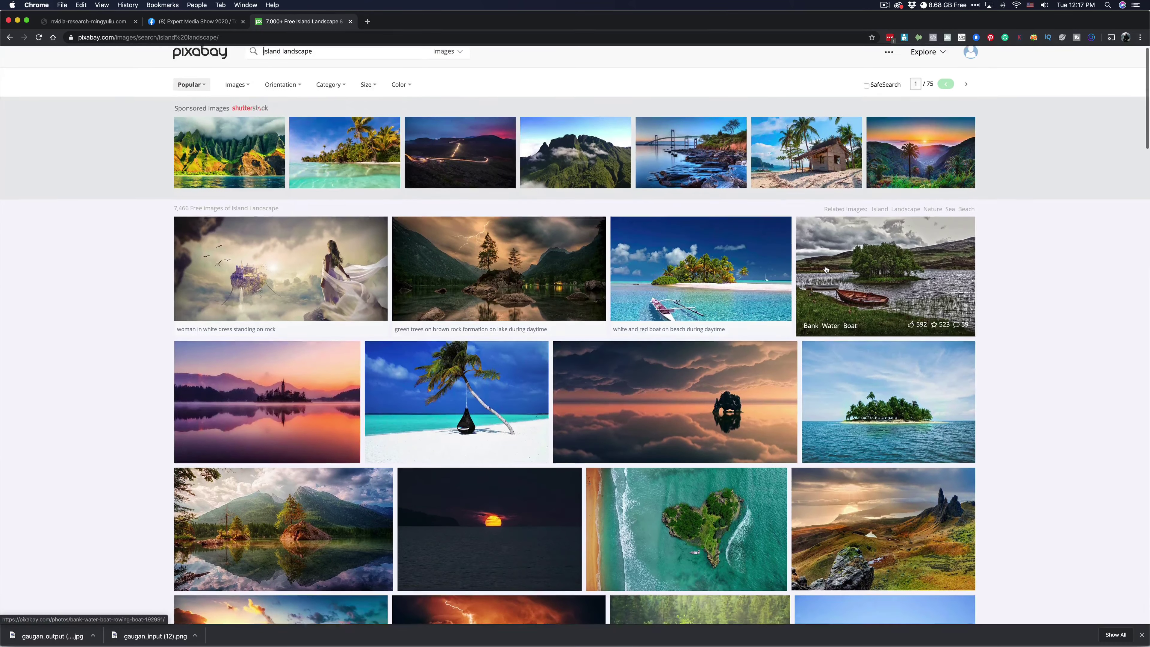
scroll(826, 270, "down", 1)
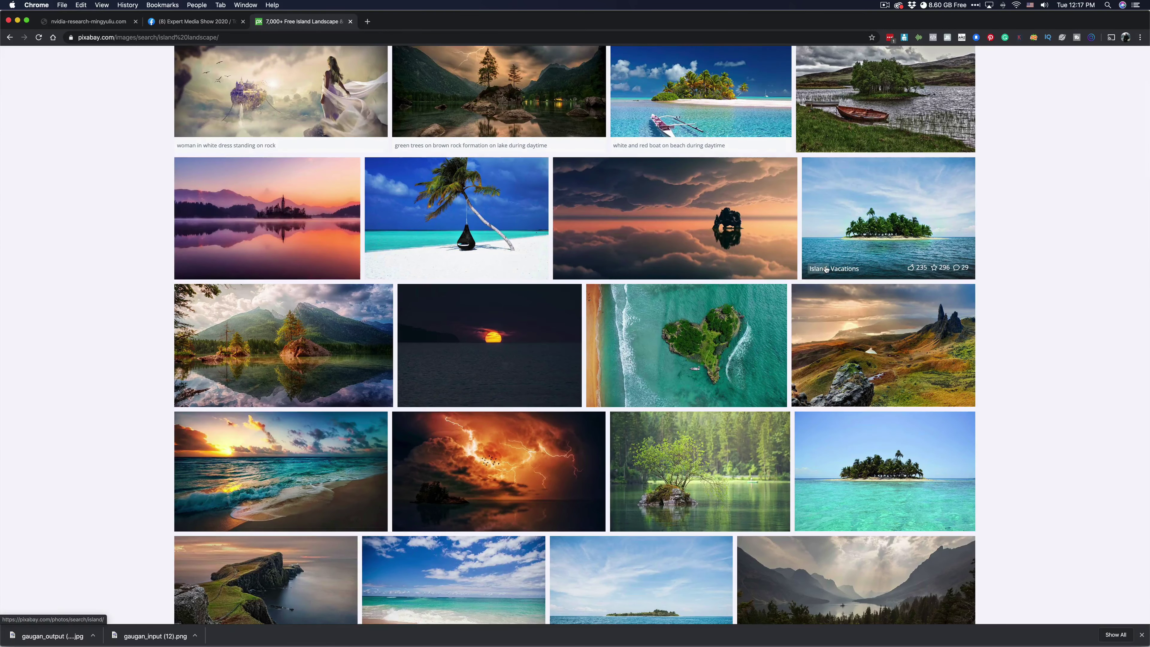
scroll(826, 270, "down", 4)
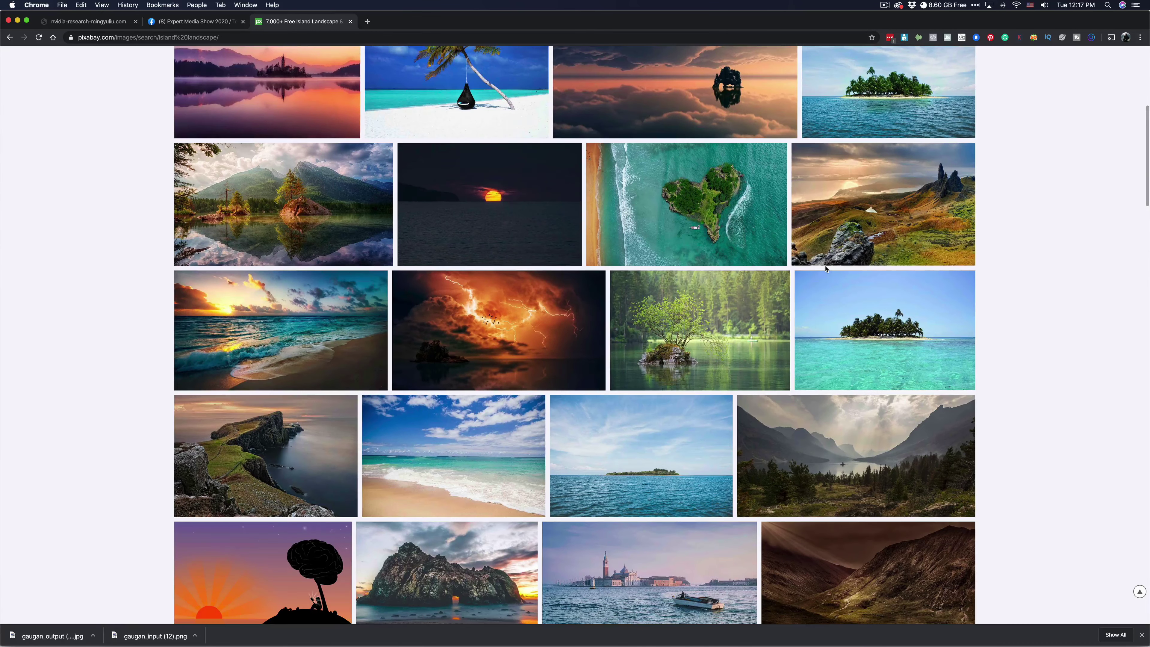
scroll(826, 269, "down", 4)
scroll(826, 269, "down", 2)
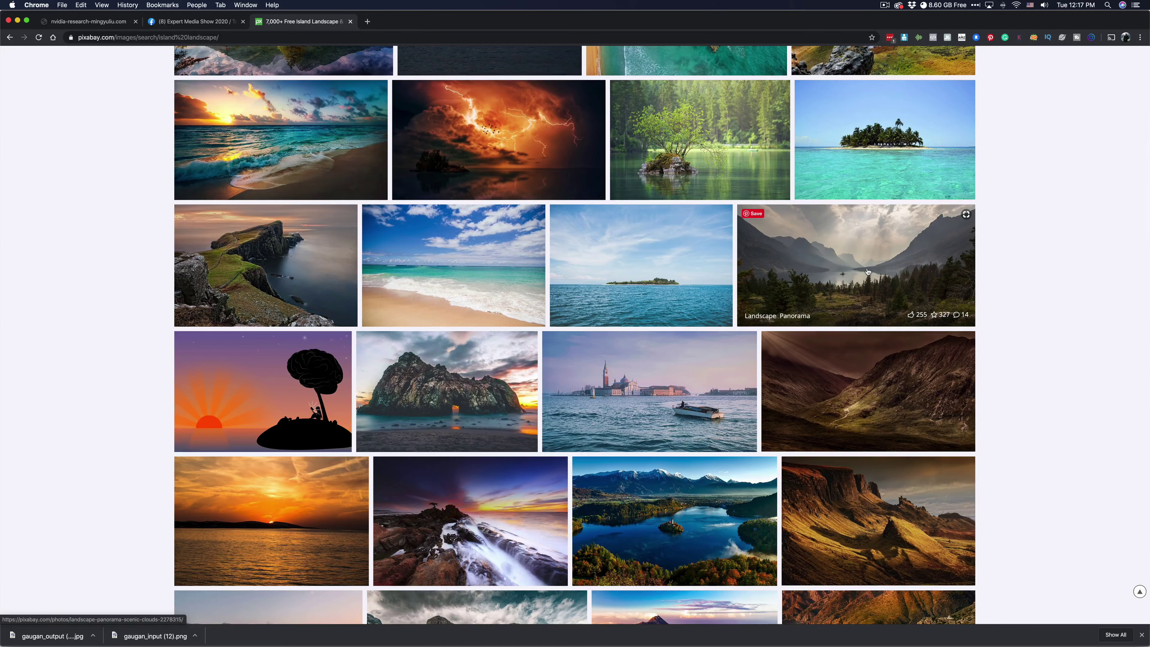
scroll(868, 271, "down", 4)
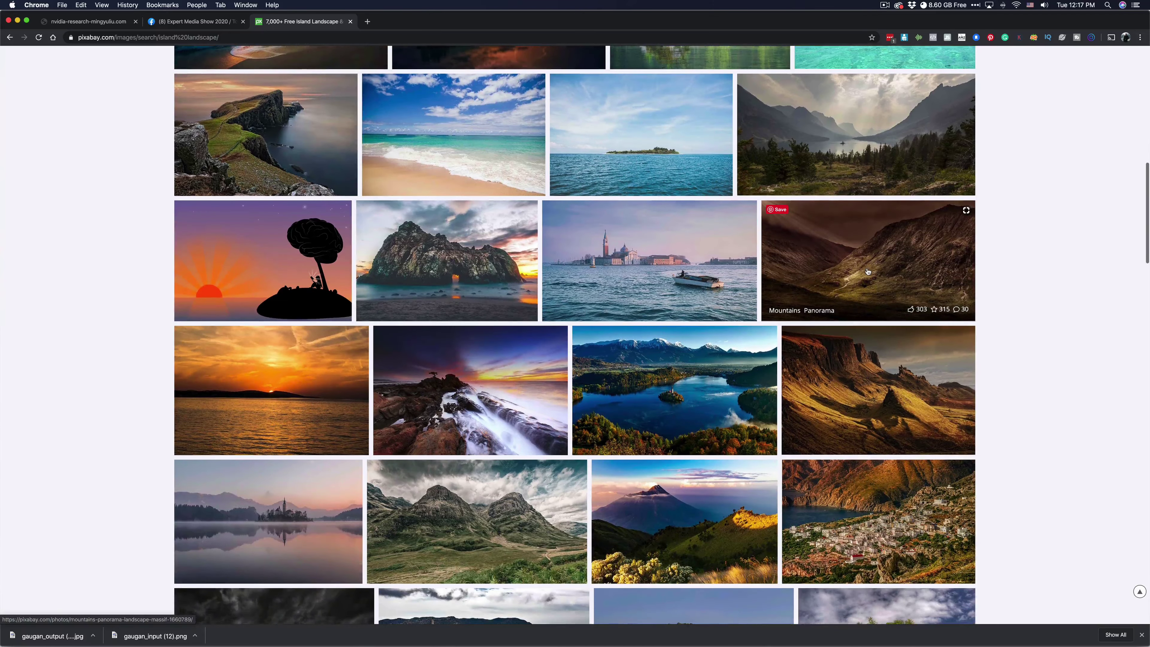
scroll(868, 271, "down", 7)
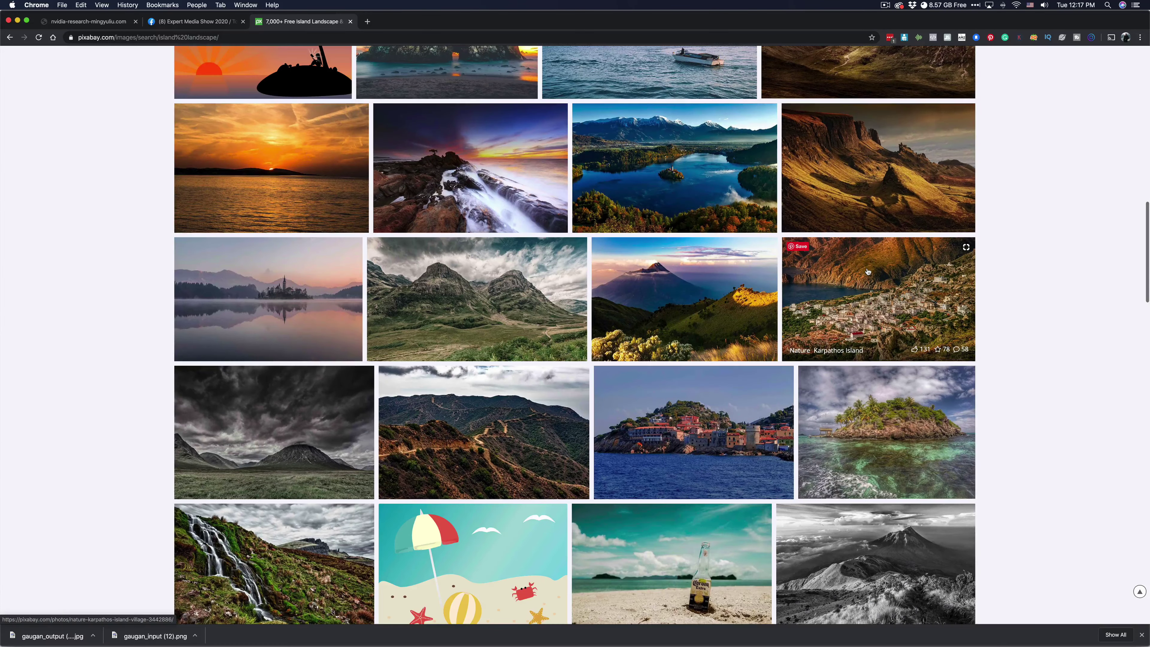
scroll(868, 271, "down", 2)
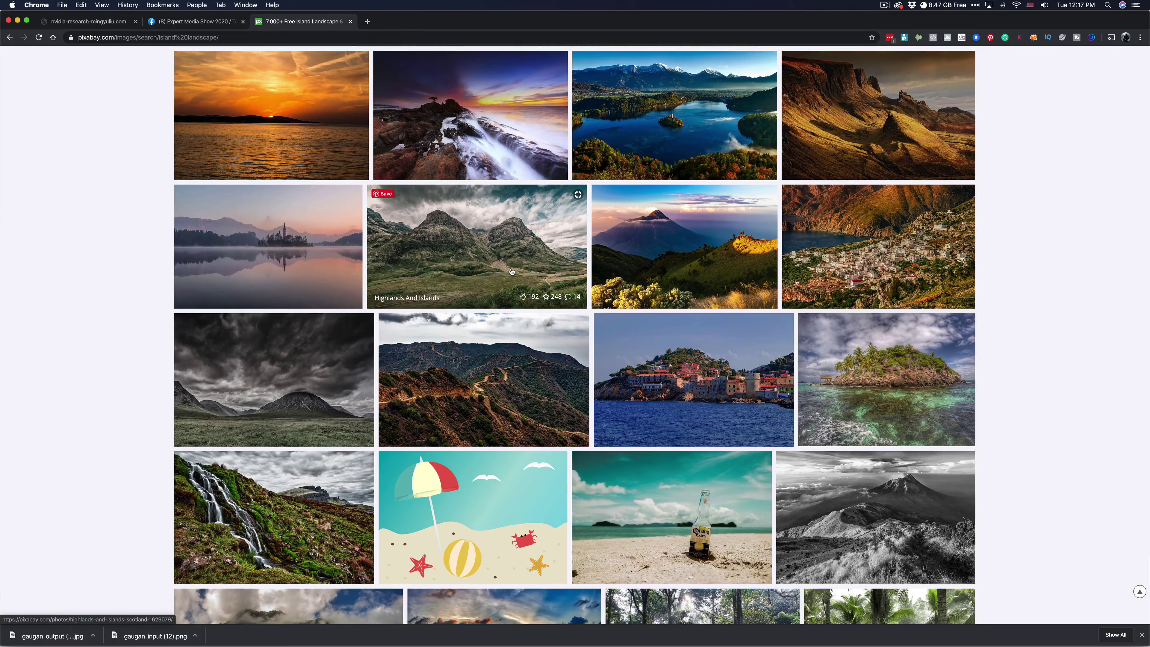
scroll(511, 271, "down", 6)
scroll(512, 271, "down", 7)
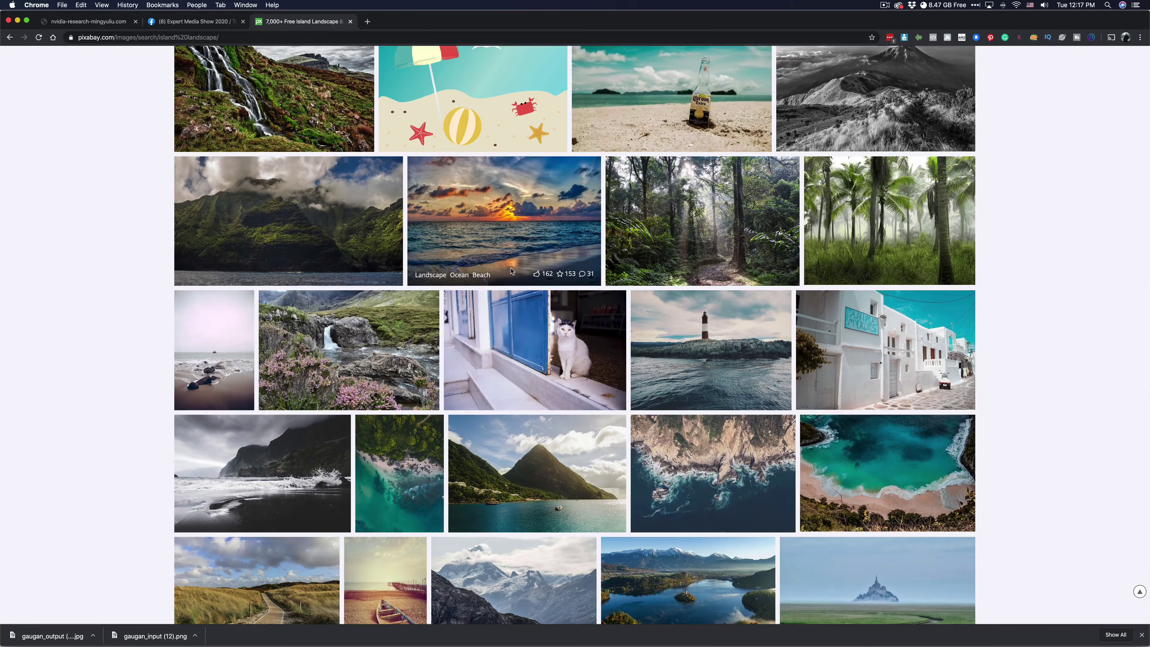
scroll(511, 271, "down", 6)
scroll(512, 271, "up", 11)
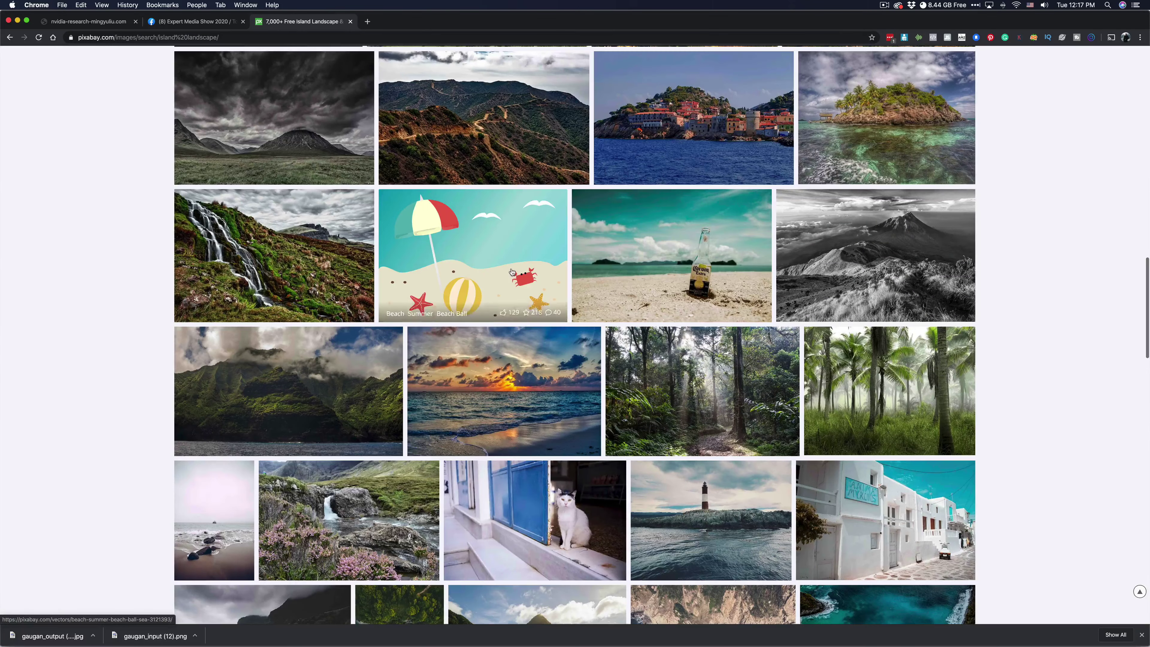
scroll(512, 271, "up", 5)
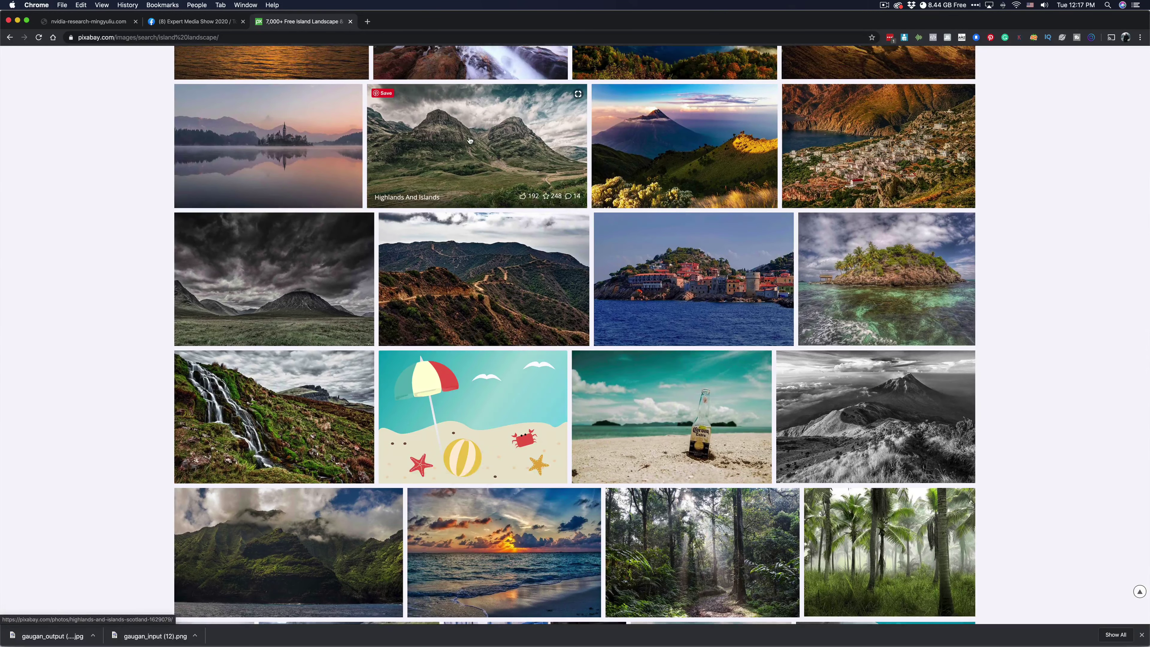
Download the Highlands And Islands photo at 1920×1080 and return to the results.
left_click(470, 140)
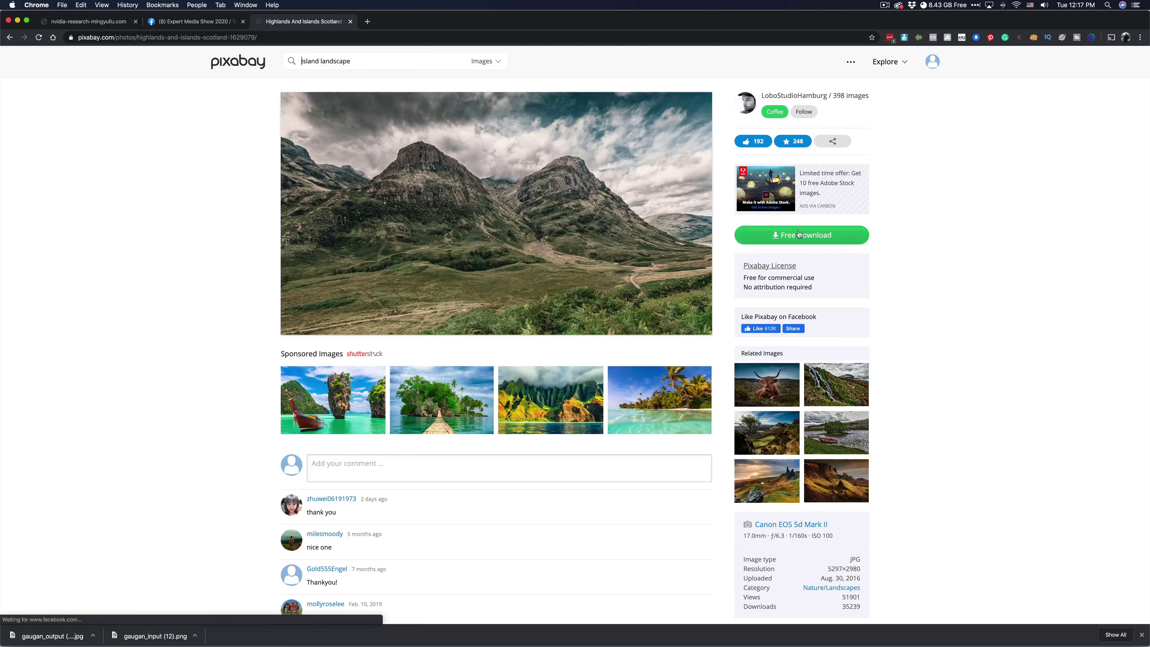
left_click(799, 234)
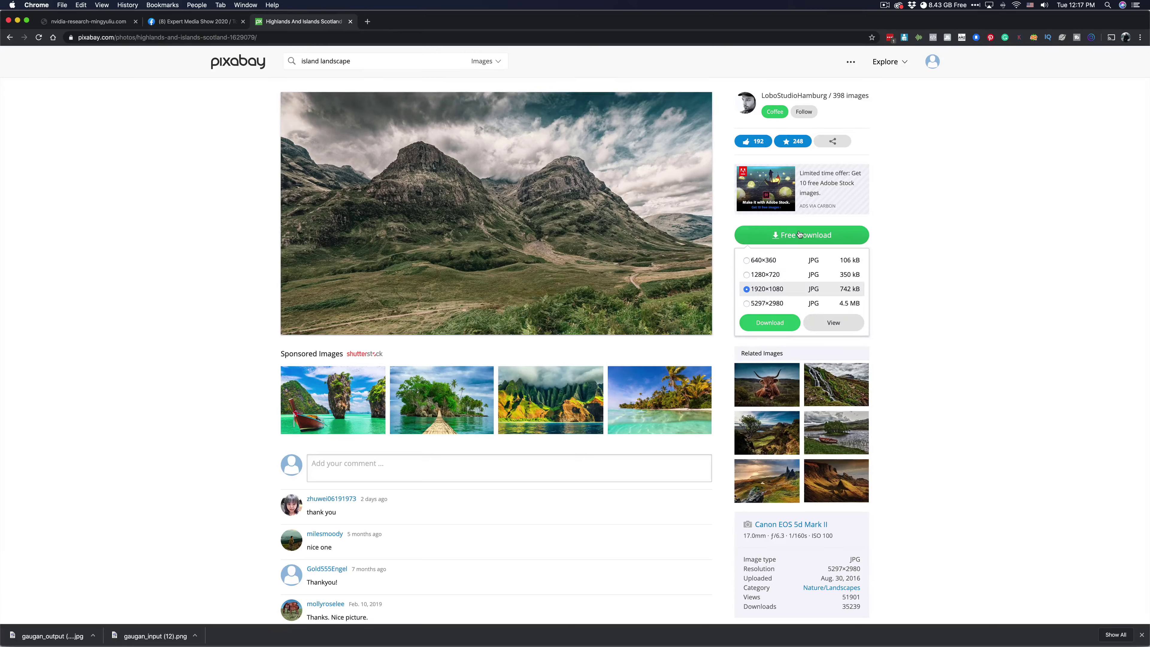
left_click(767, 323)
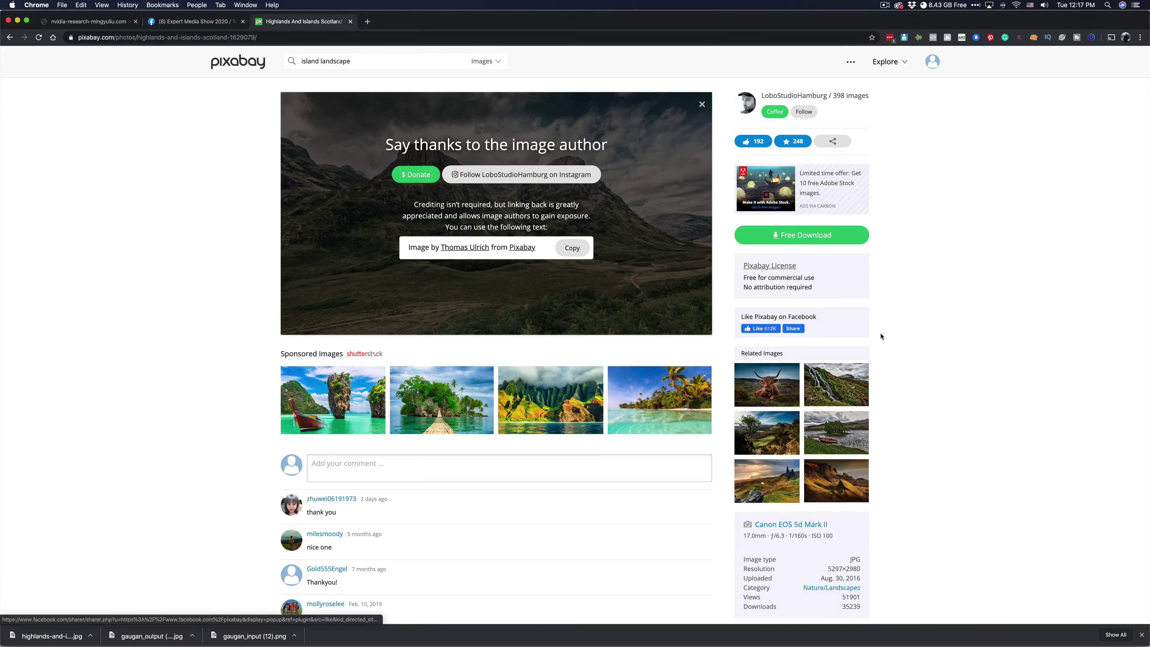
key("super+bracketleft")
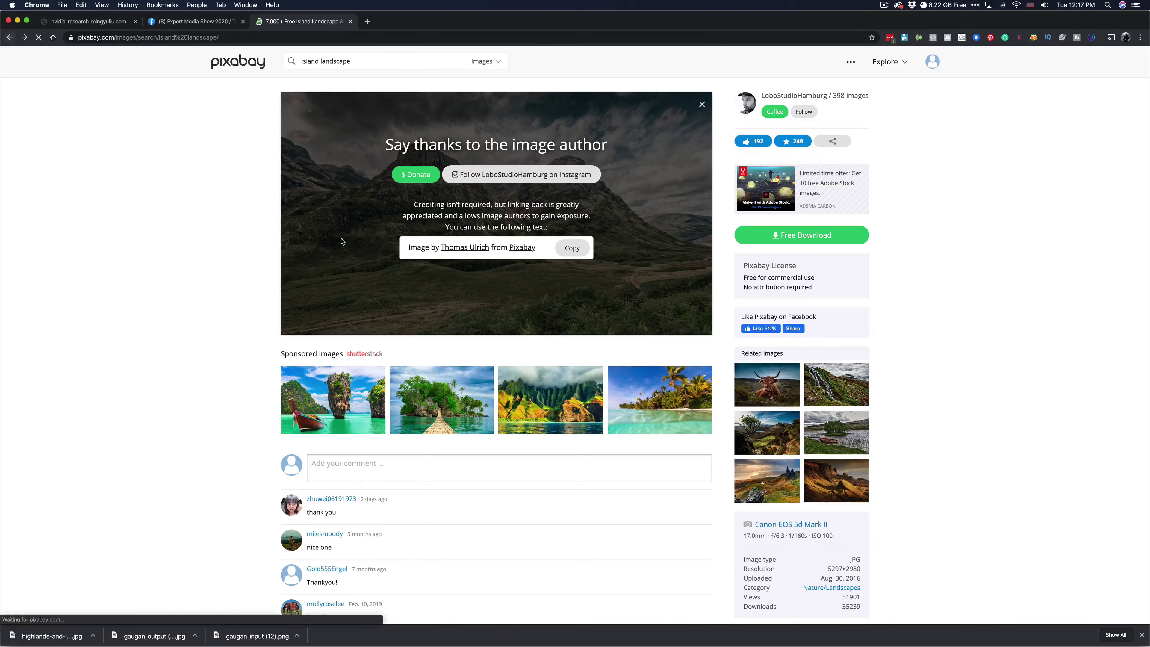
Download the Faroe Islands photo and go back to the search results.
scroll(607, 283, "down", 6)
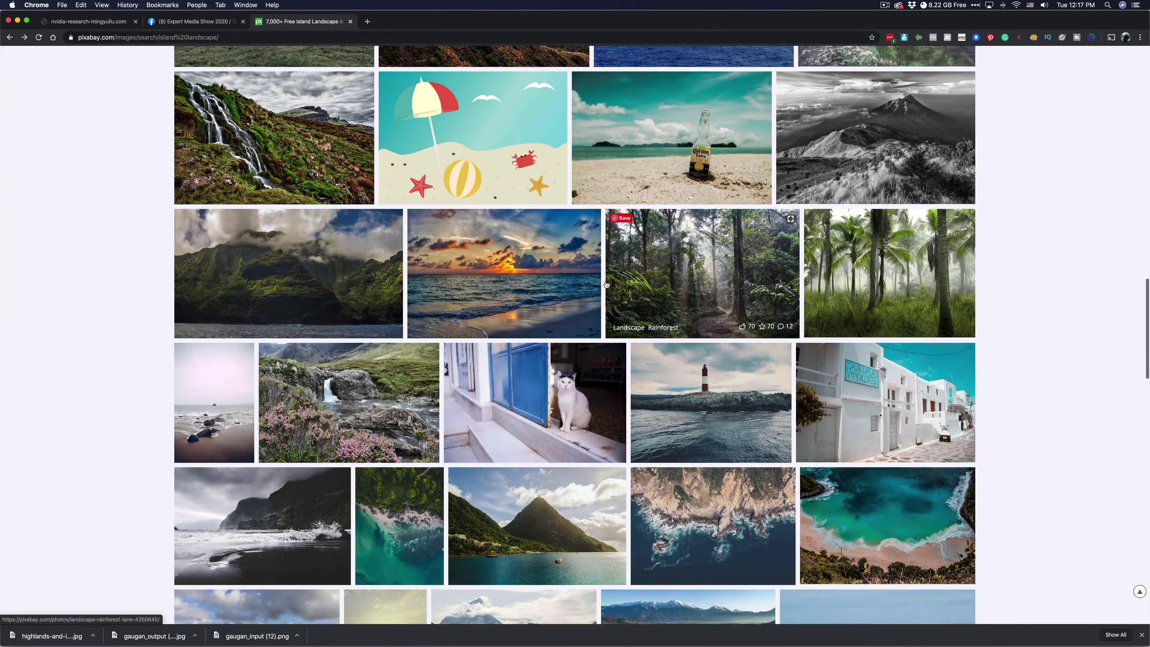
scroll(607, 283, "down", 7)
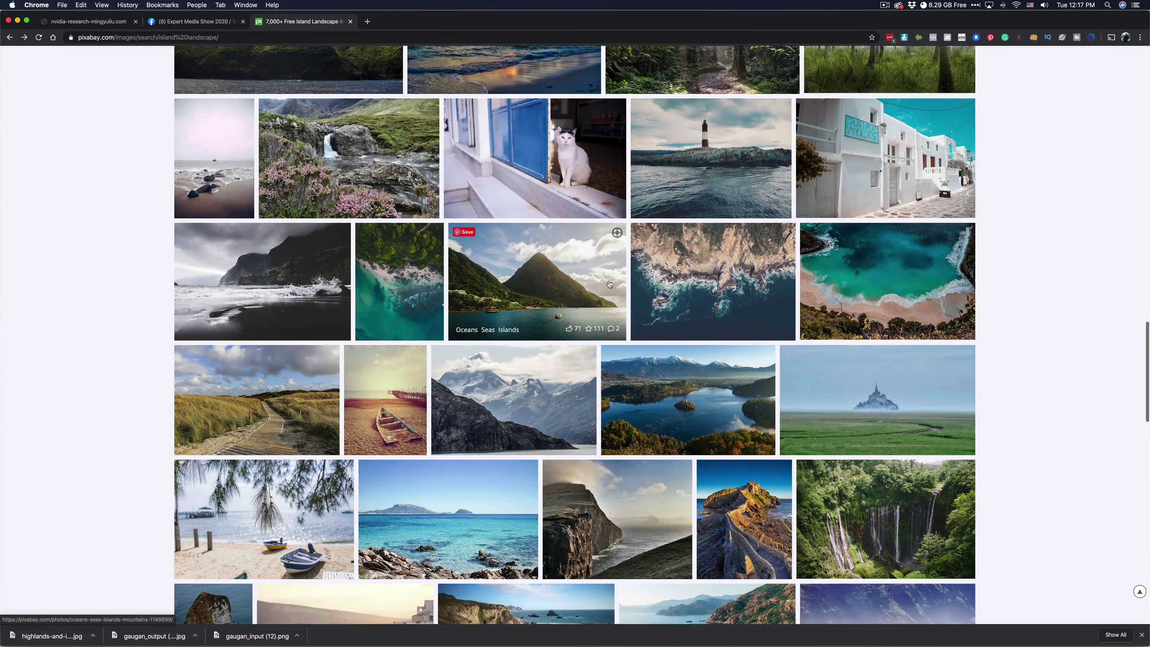
scroll(633, 328, "down", 1)
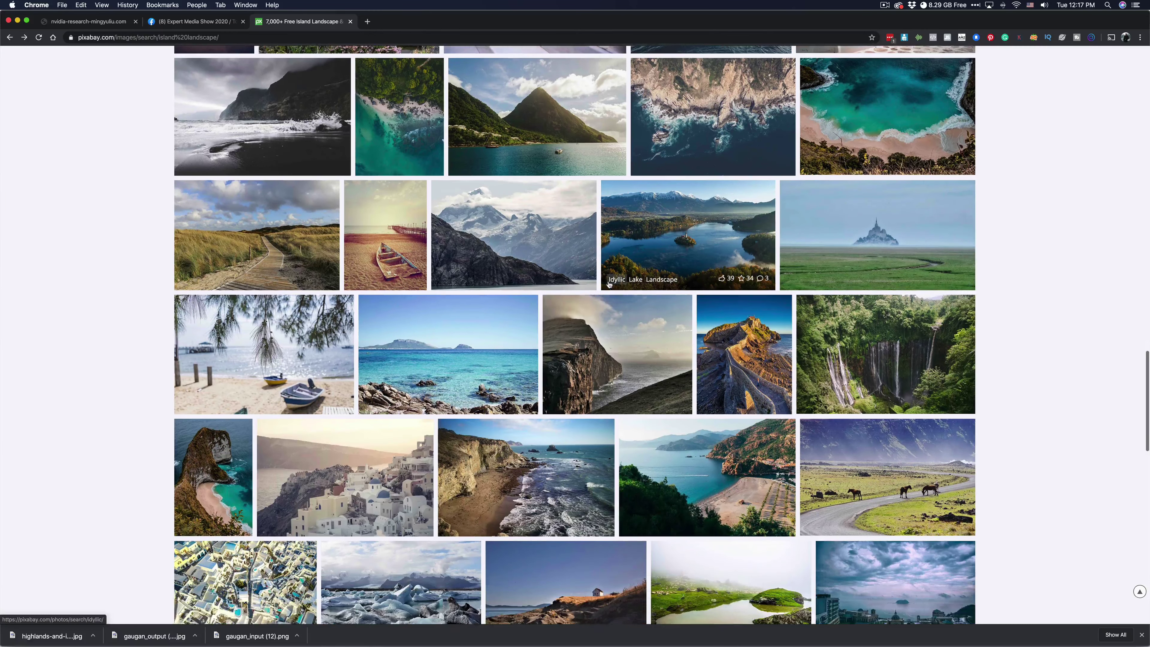
left_click(633, 328)
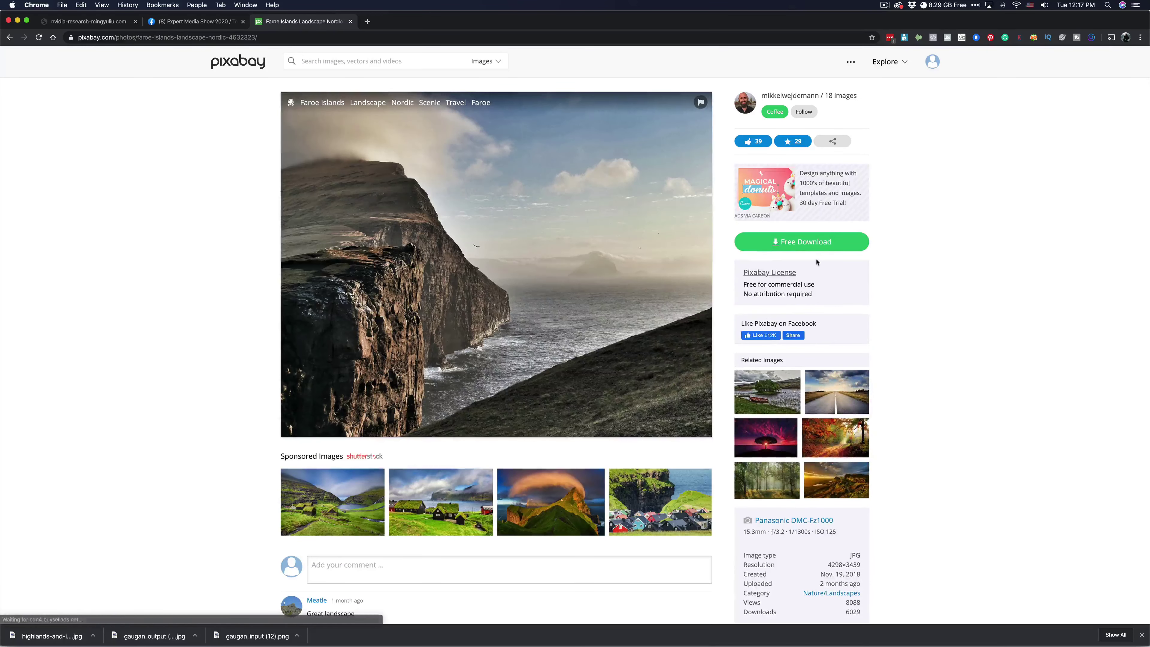
left_click(794, 245)
left_click(770, 329)
left_click(10, 37)
Download the New Zealand Waiau River photo from the second results page, then return to GauGAN.
scroll(453, 317, "down", 10)
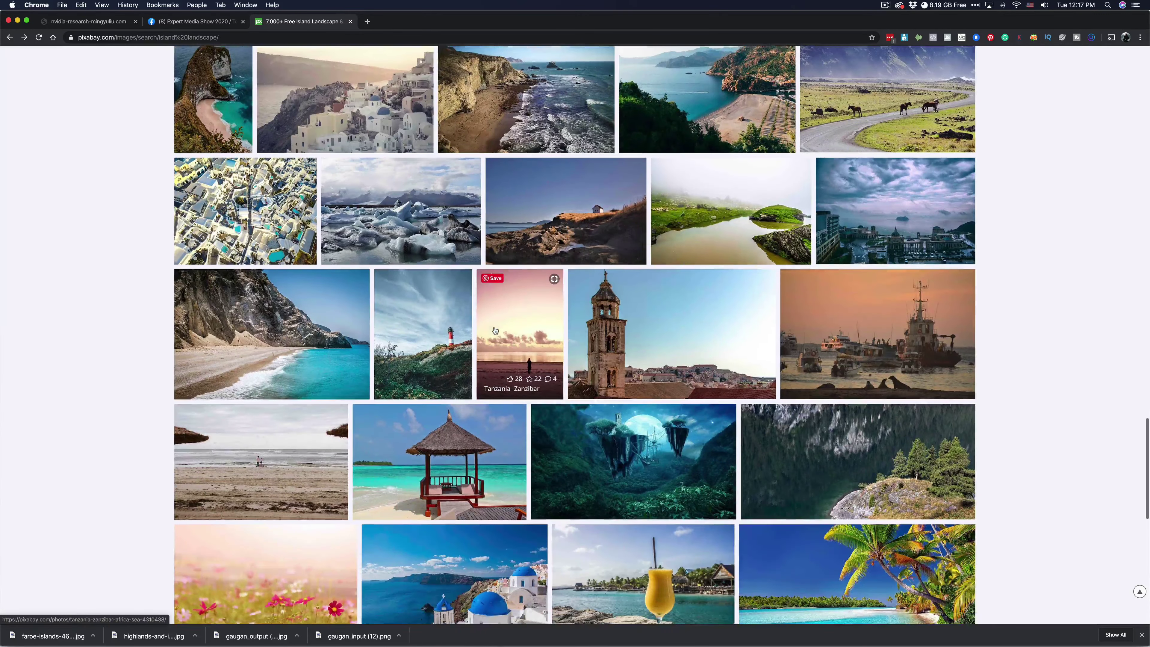
scroll(494, 330, "down", 5)
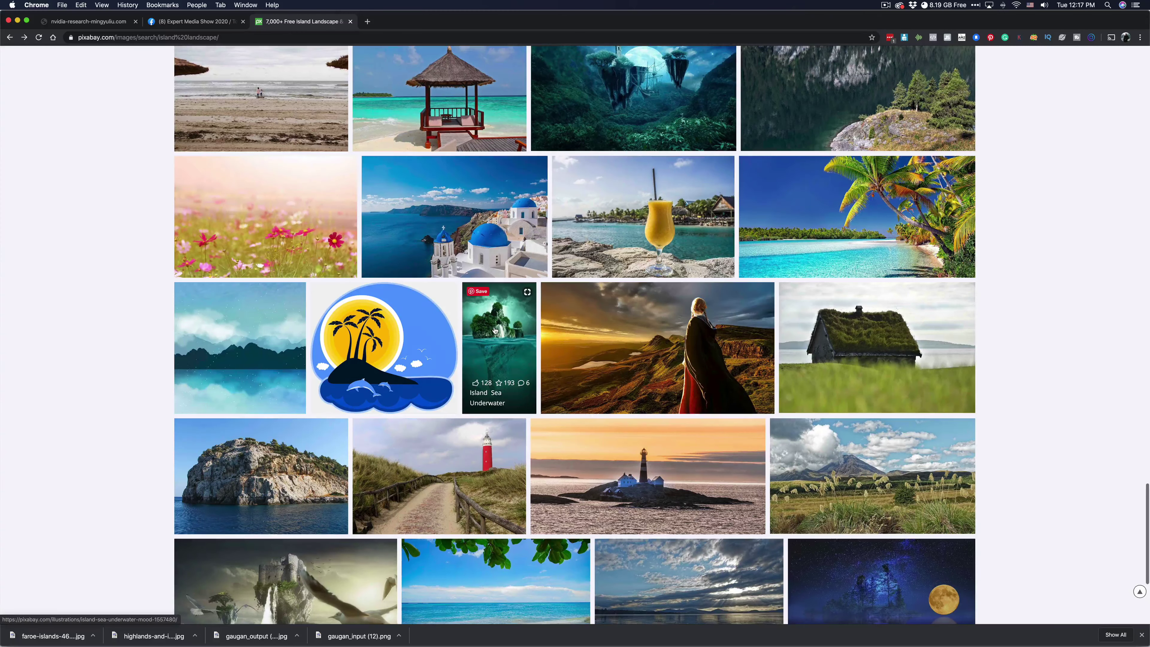
scroll(494, 330, "down", 5)
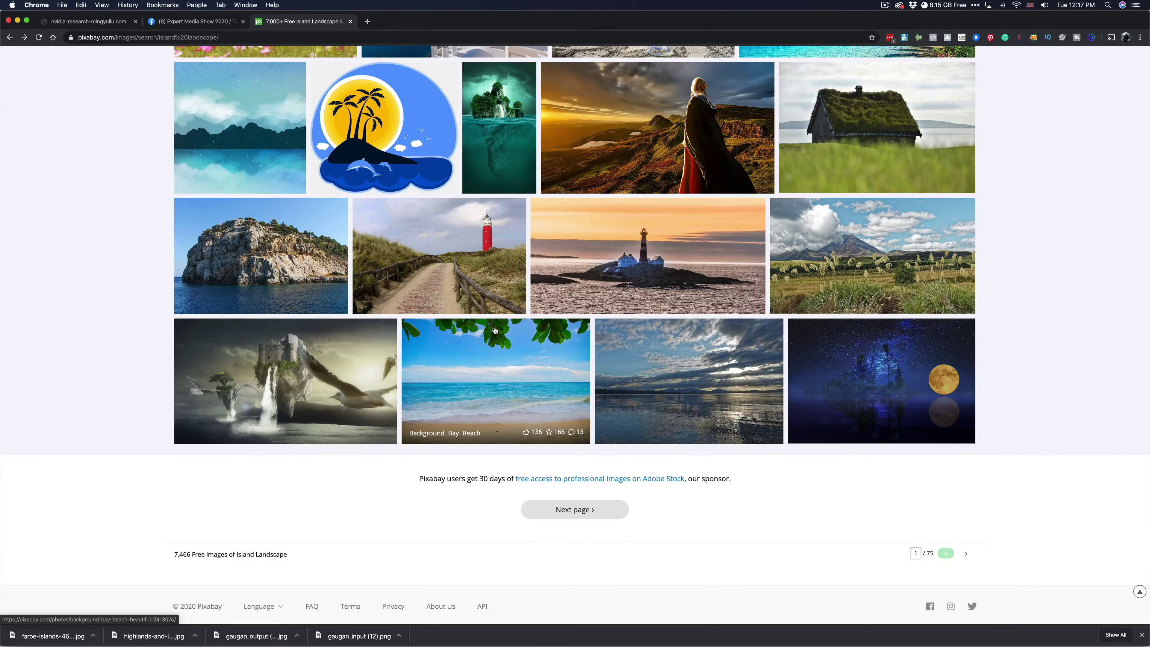
left_click(625, 515)
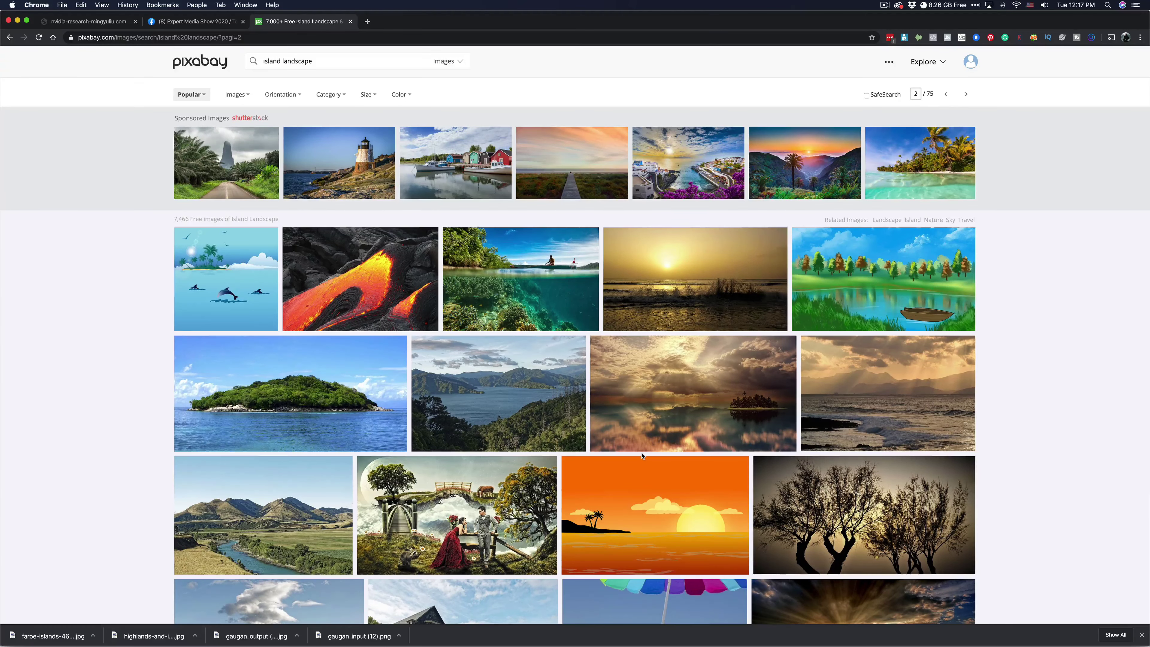
scroll(642, 455, "down", 3)
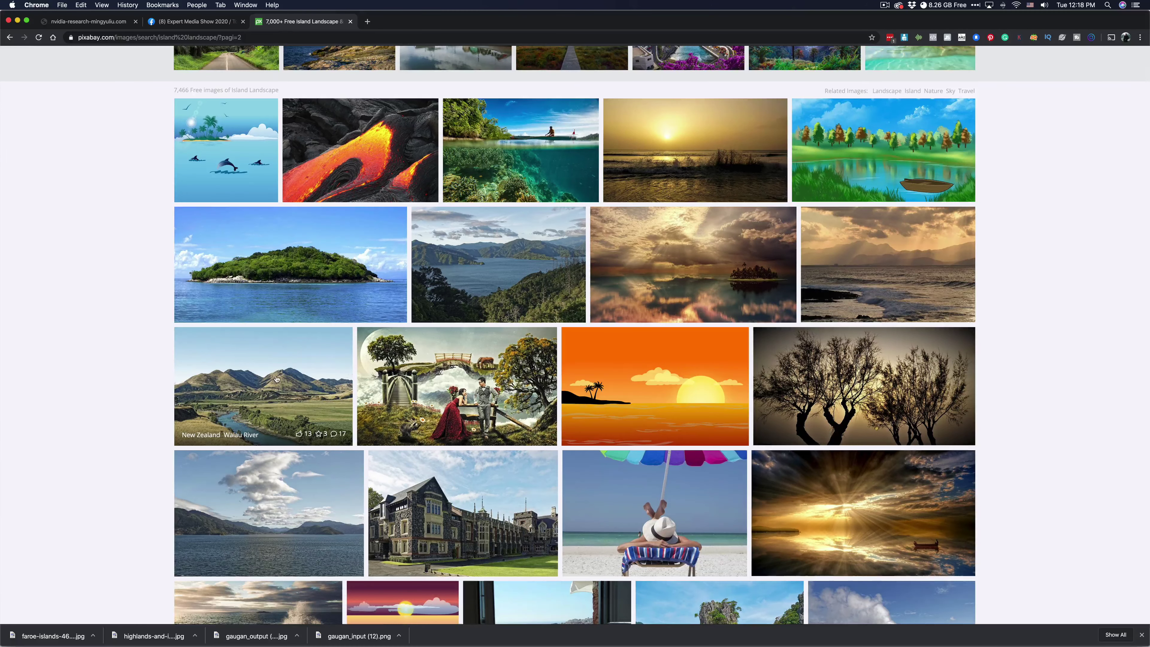
left_click(317, 422)
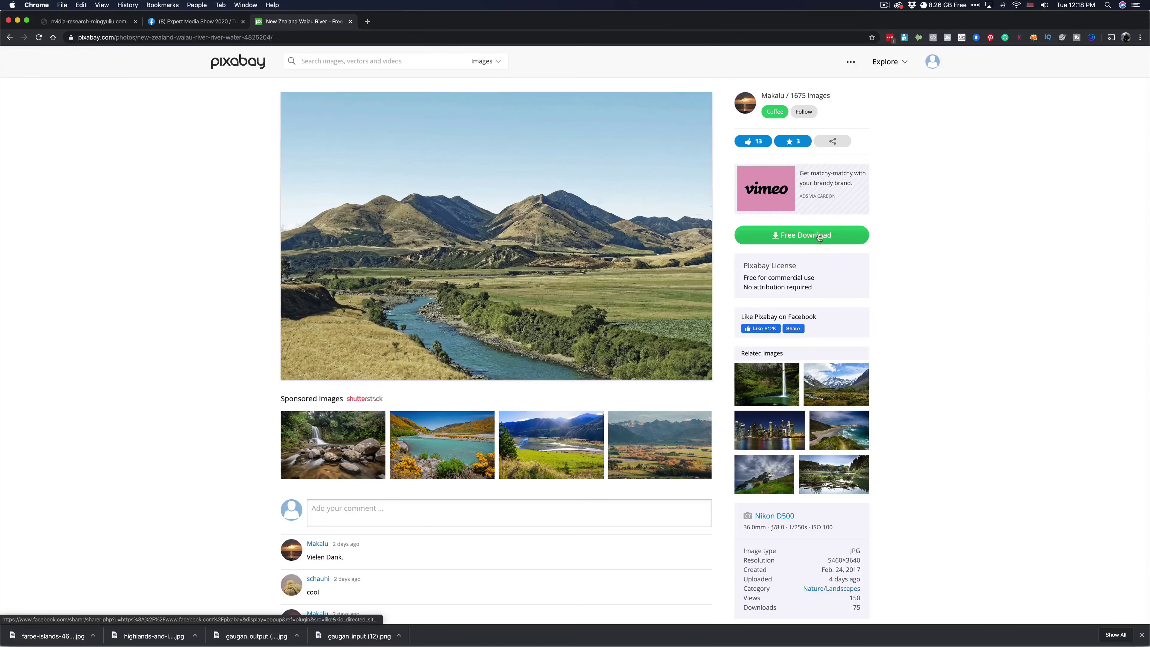
left_click(793, 234)
left_click(771, 324)
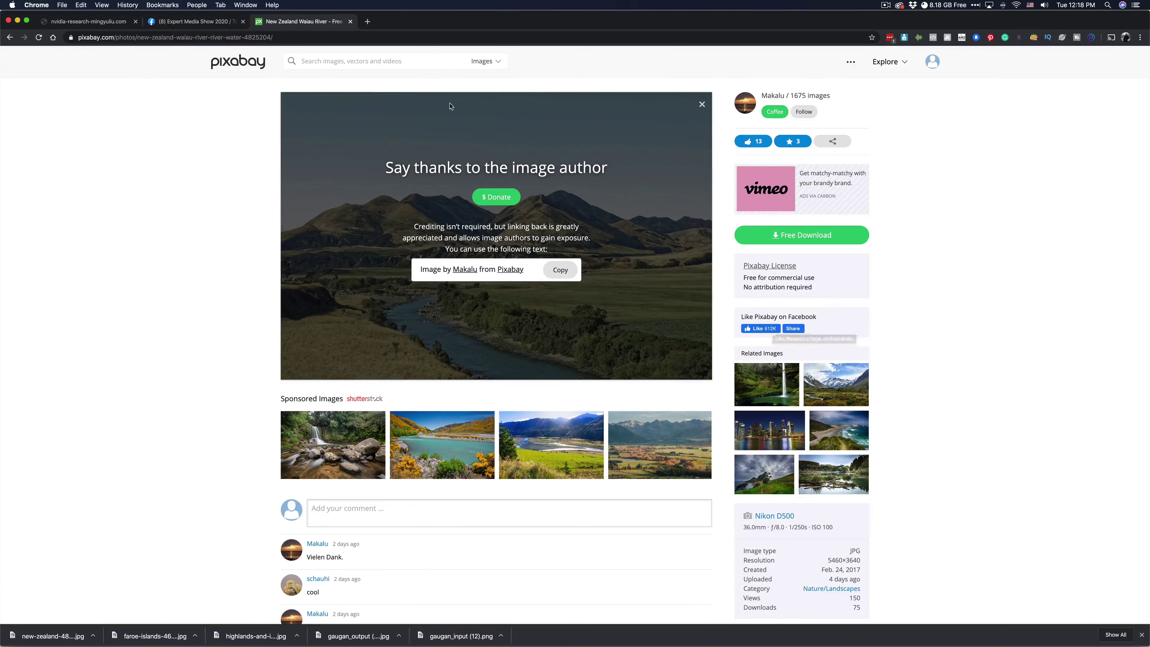
left_click(97, 22)
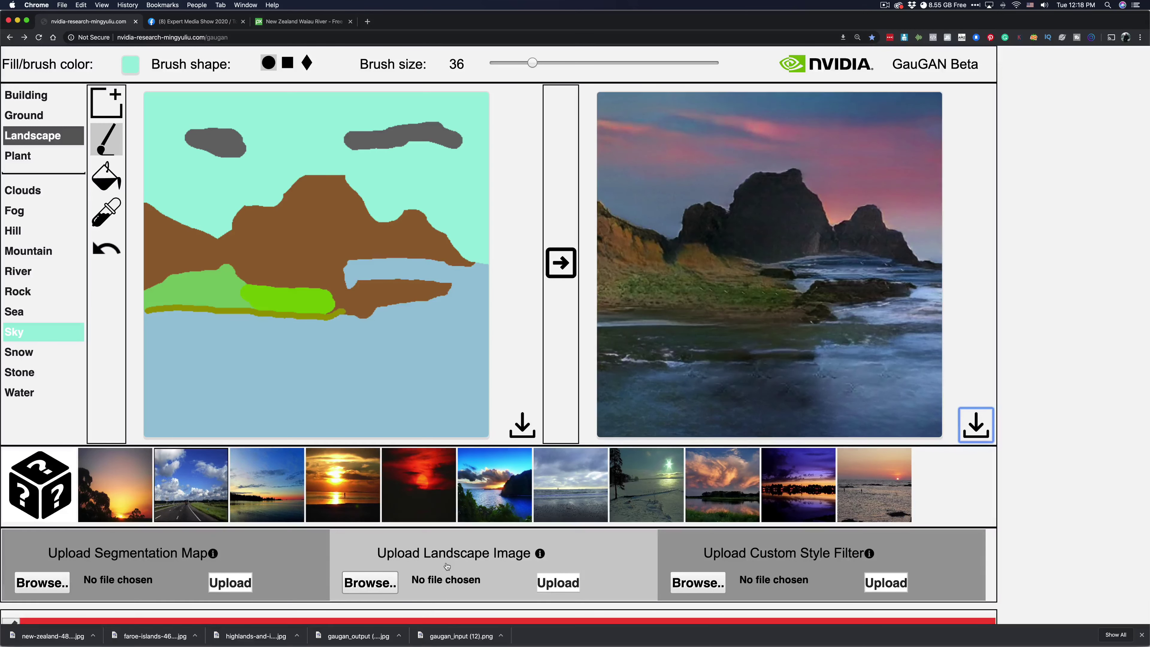
Pick the highlands 1920 JPEG from Downloads as the landscape image and upload it.
left_click(374, 584)
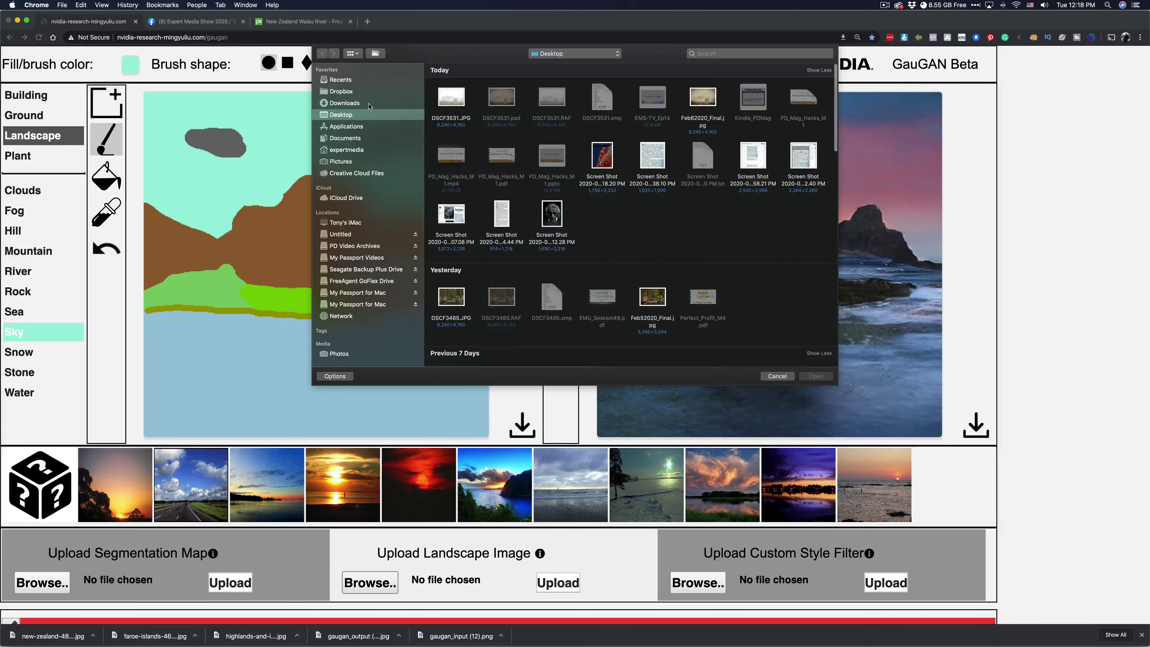
left_click(342, 105)
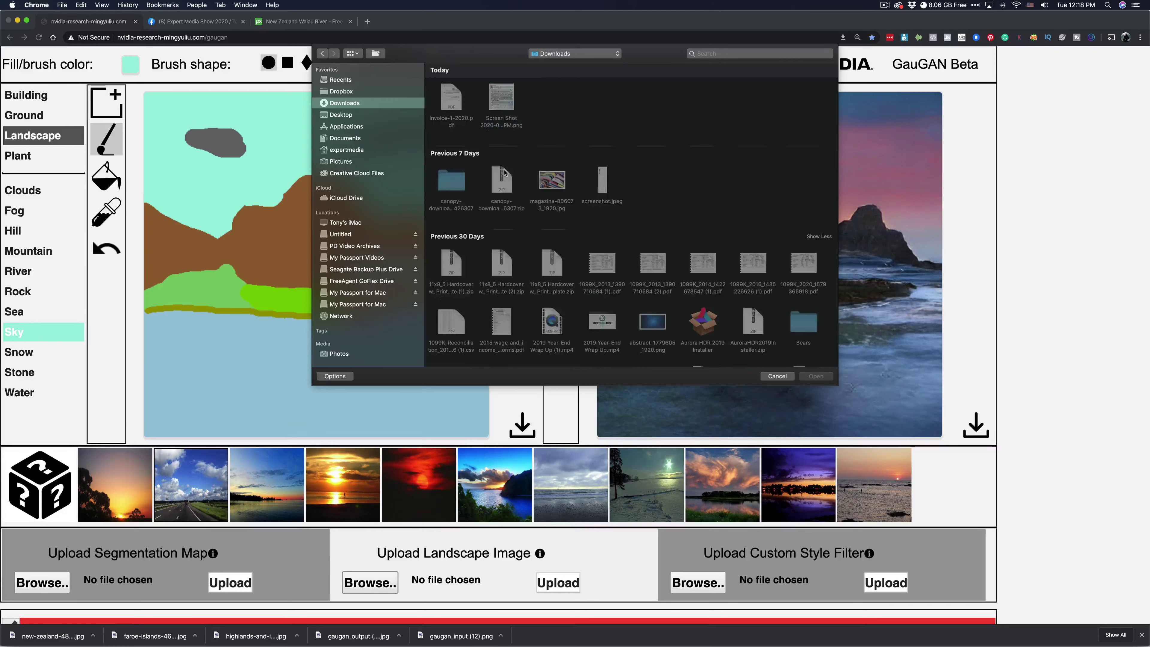
scroll(563, 226, "down", 15)
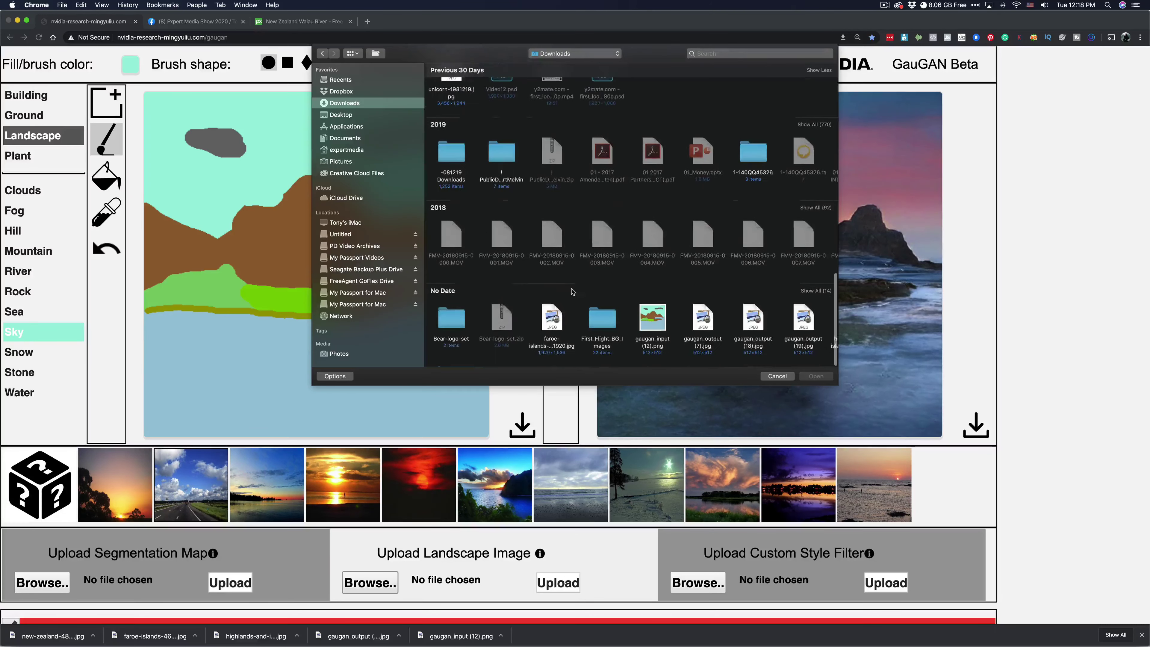
scroll(566, 281, "right", 10)
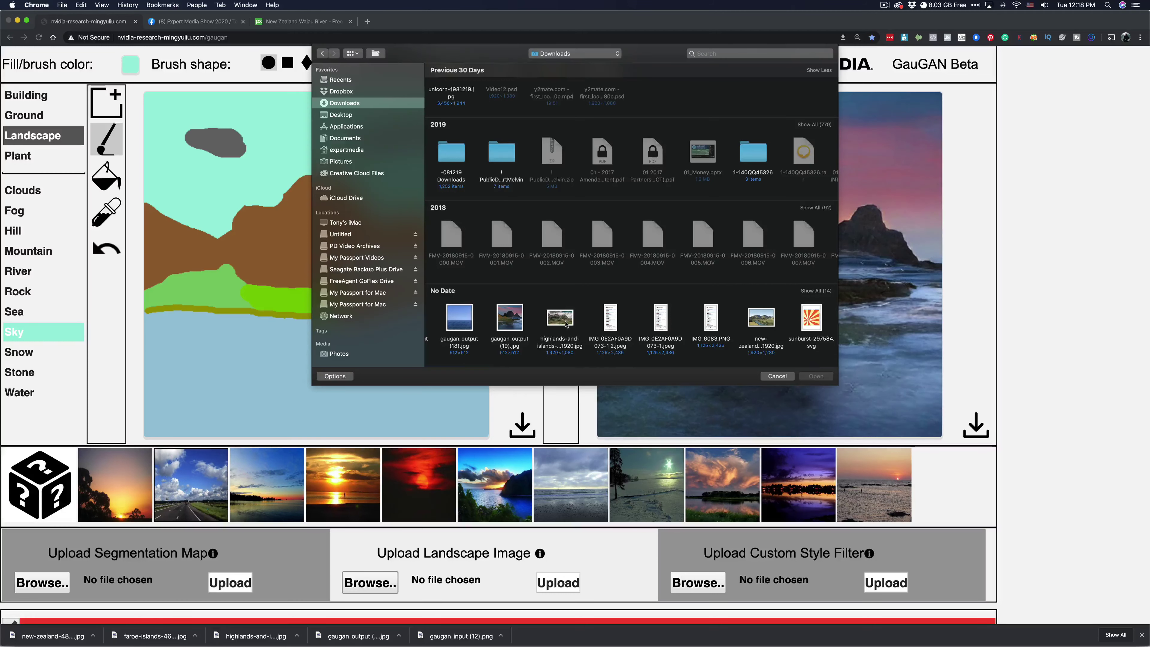
left_click(570, 328)
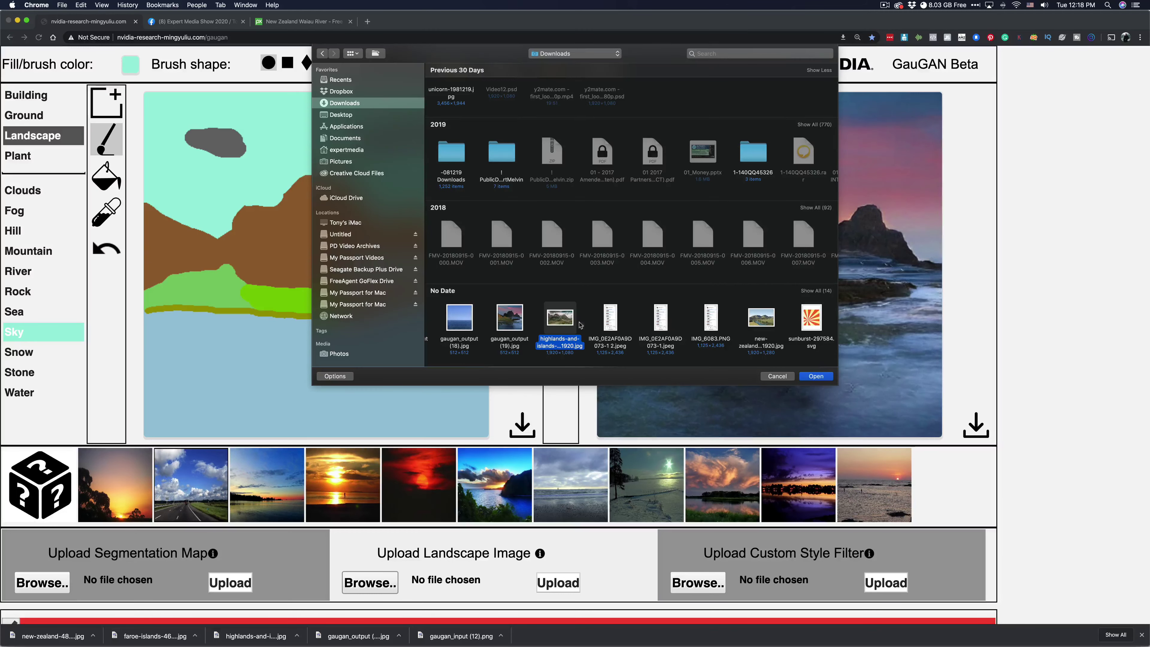
left_click(816, 376)
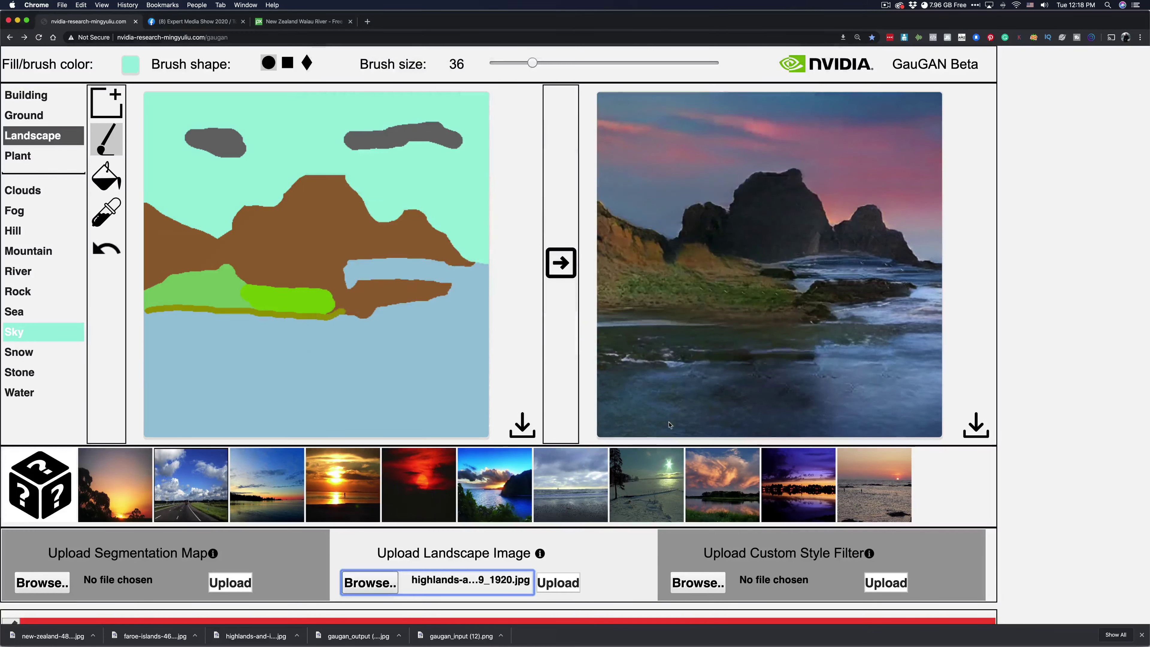
left_click(560, 584)
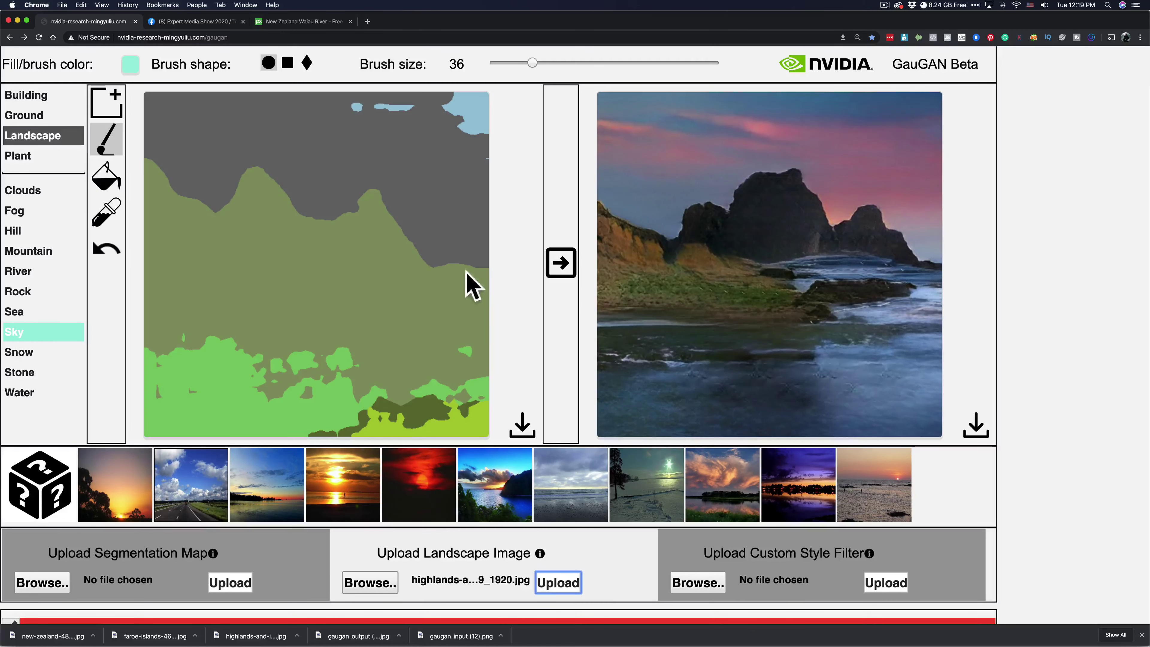
Generate the highlands scene, then regenerate it with the sunset-over-water style image.
left_click(558, 264)
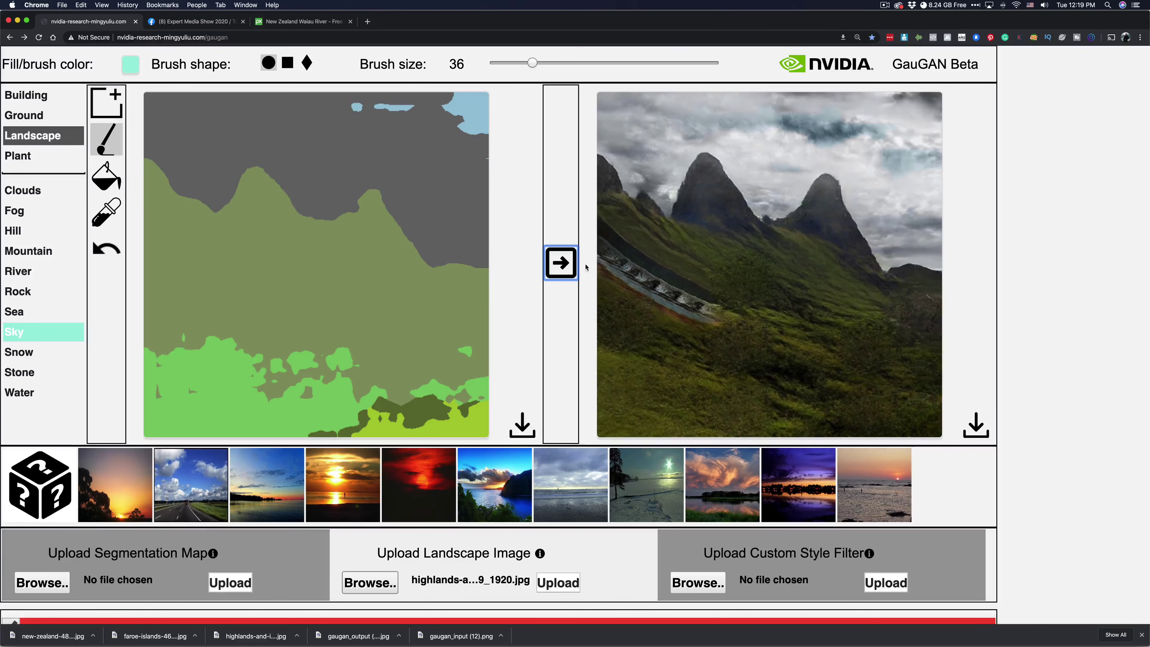
left_click(496, 489)
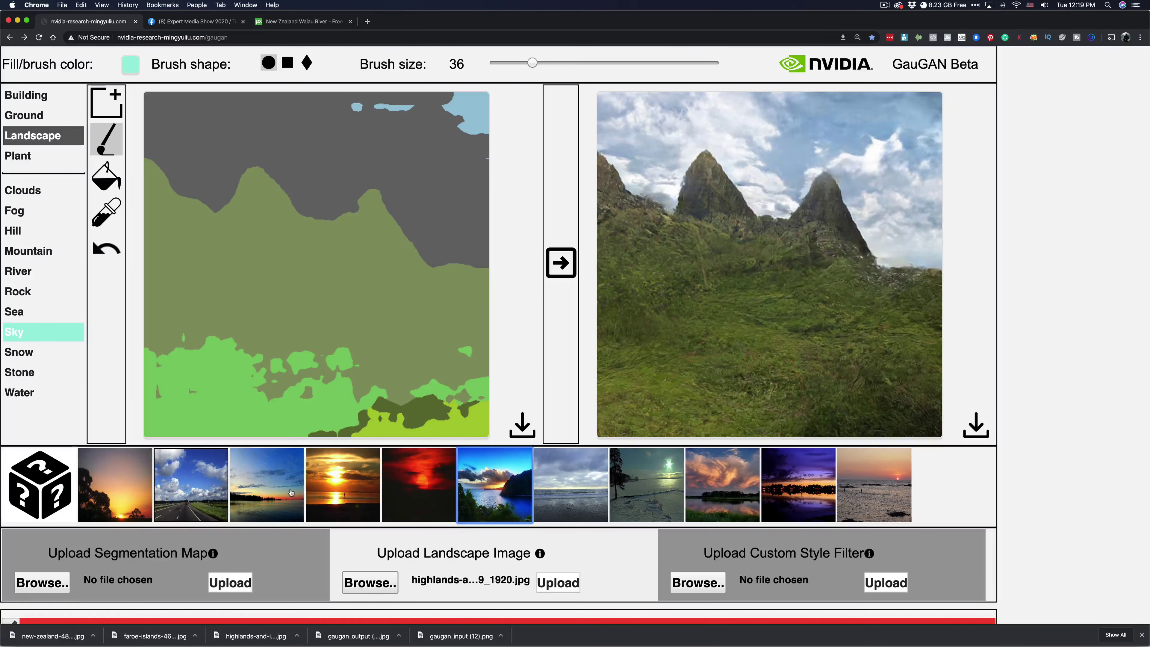
left_click(268, 488)
left_click(553, 278)
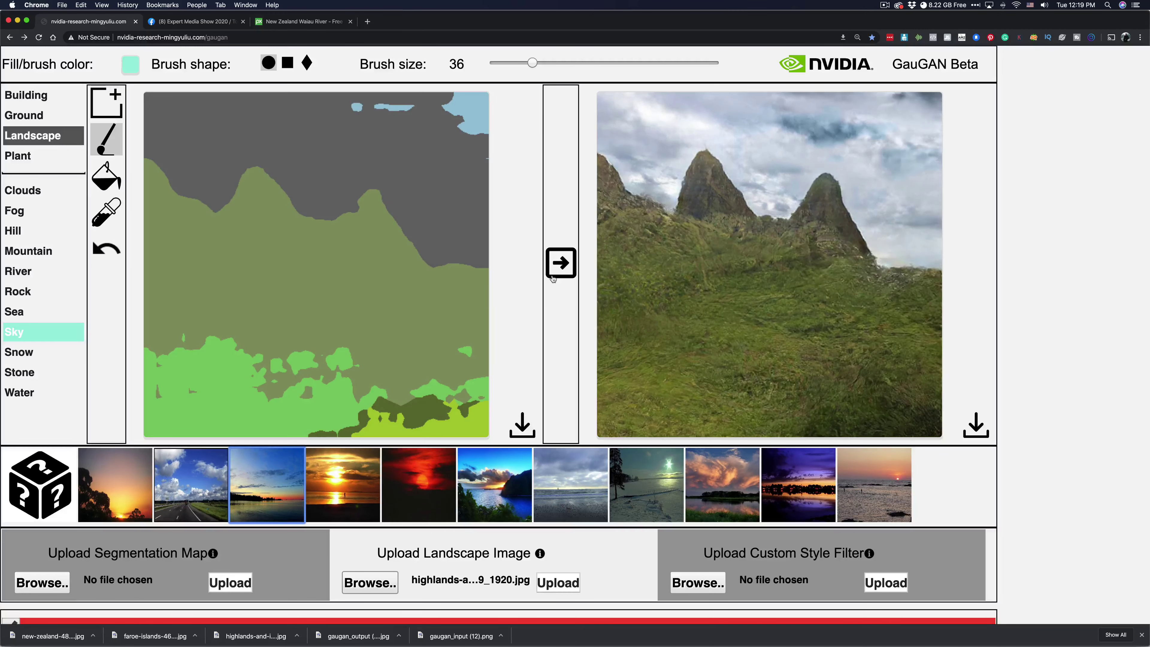
Choose the faroe-islands JPEG from Downloads as the landscape image and upload it.
left_click(362, 587)
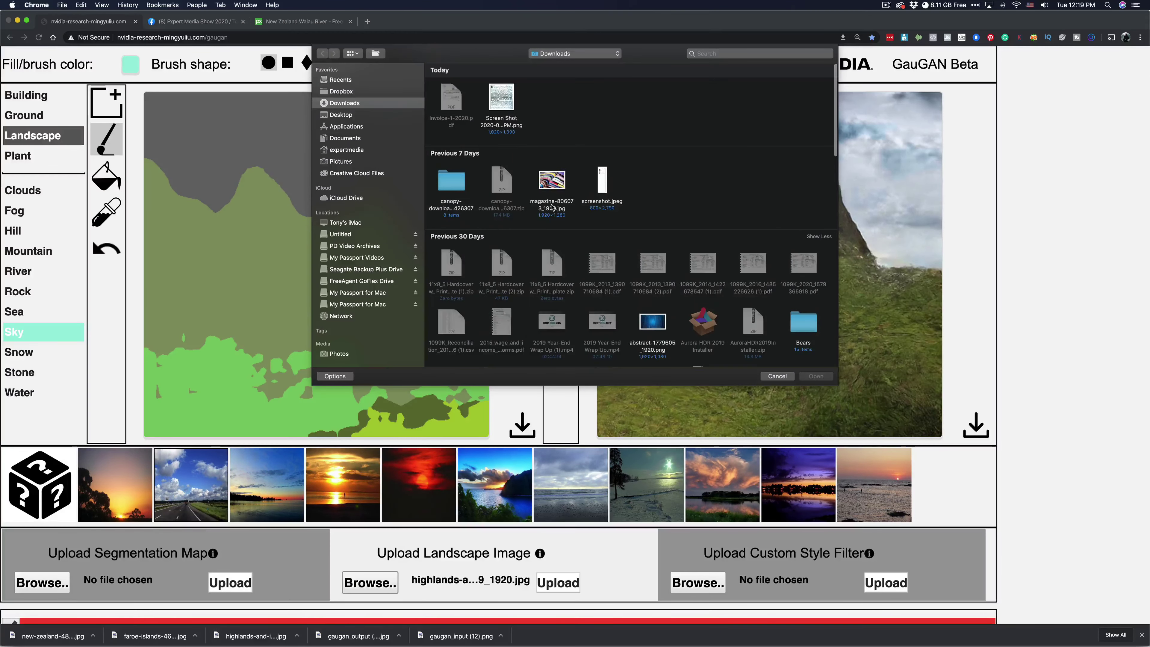
scroll(654, 294, "down", 15)
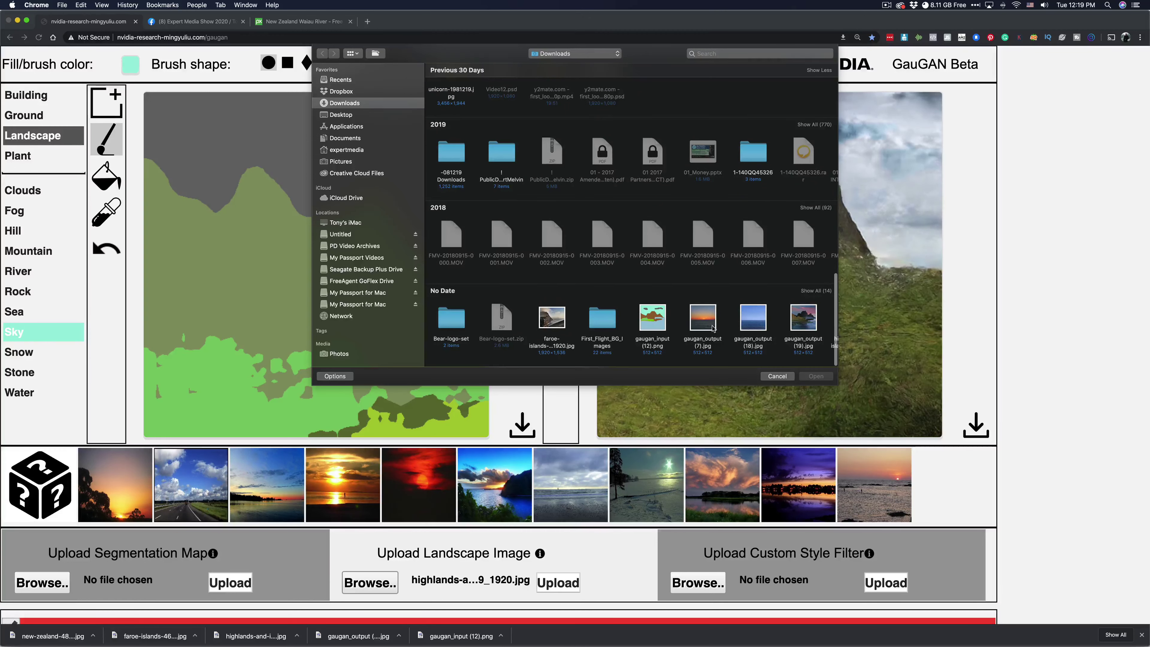
scroll(712, 328, "right", 2)
left_click(516, 320)
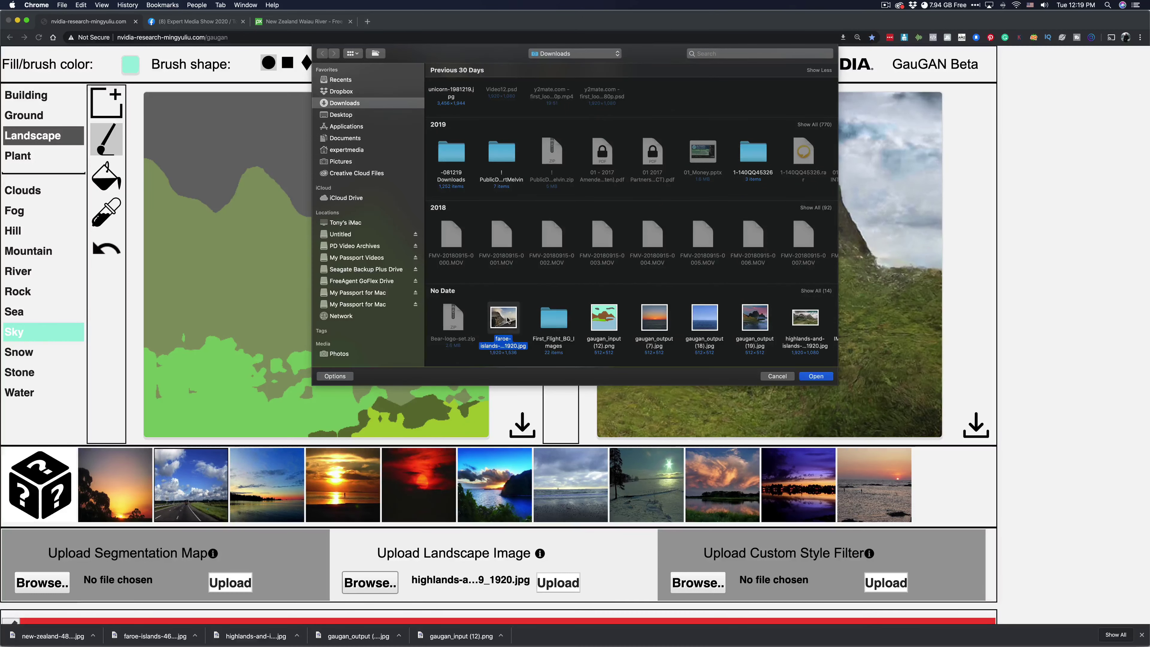
left_click(817, 376)
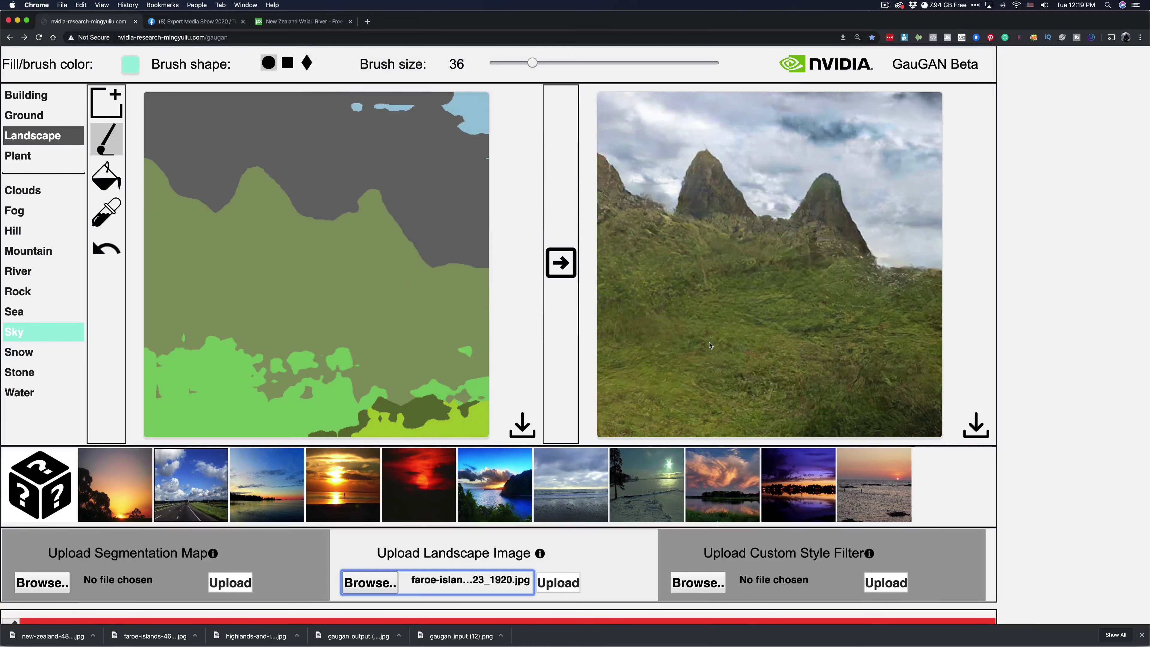
left_click(561, 583)
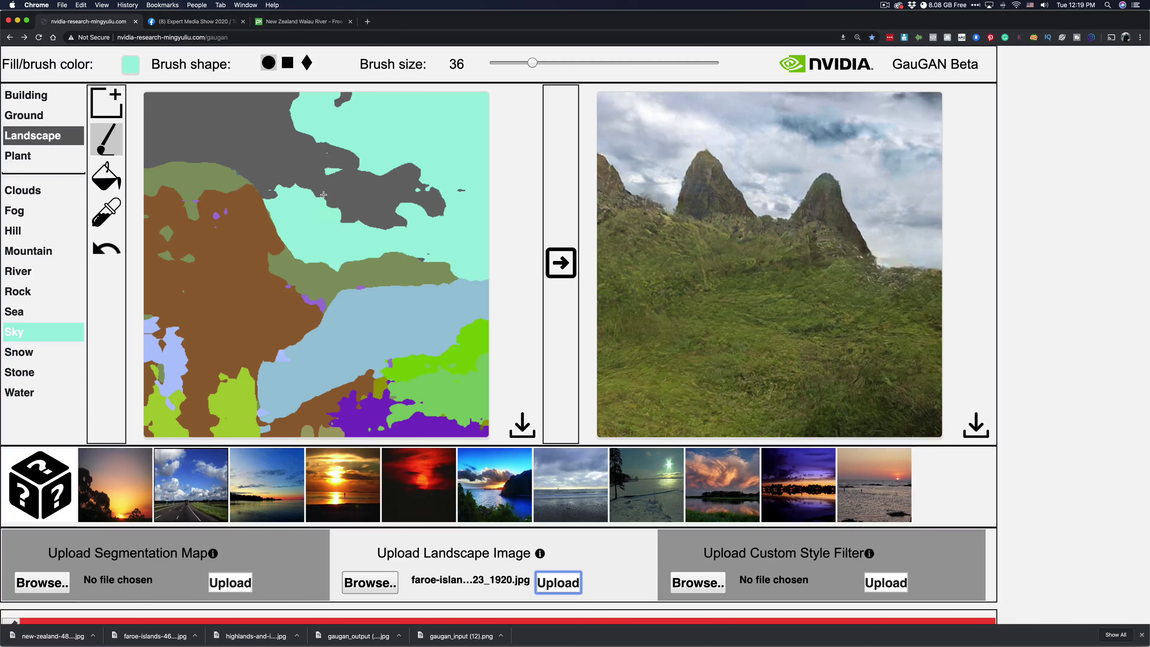
Render the Faroe map, try the cloudy-beach and snowy-sun styles, then apply the orange-cloud sunset lake style.
left_click(561, 263)
scroll(570, 353, "down", 1)
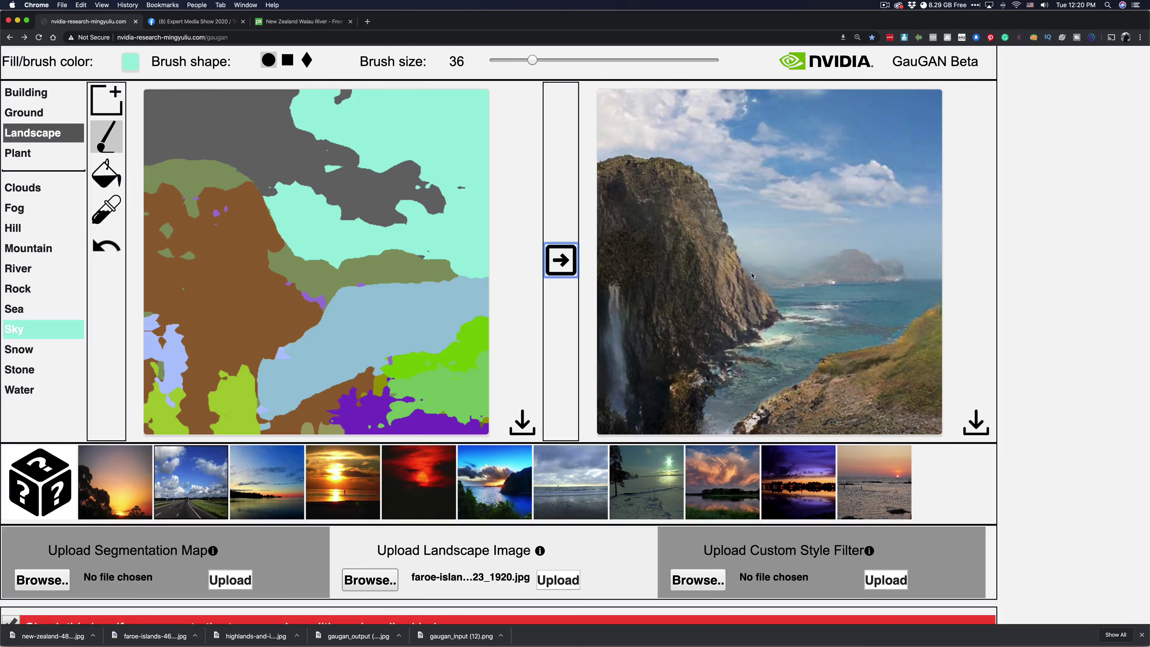
left_click(573, 485)
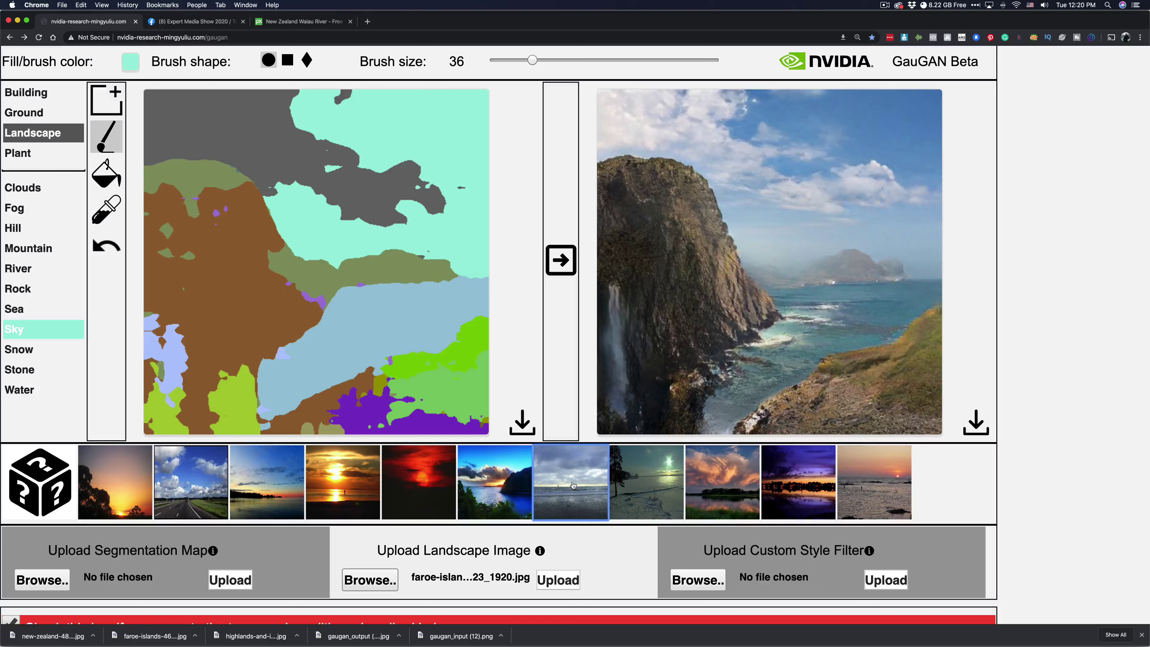
left_click(649, 477)
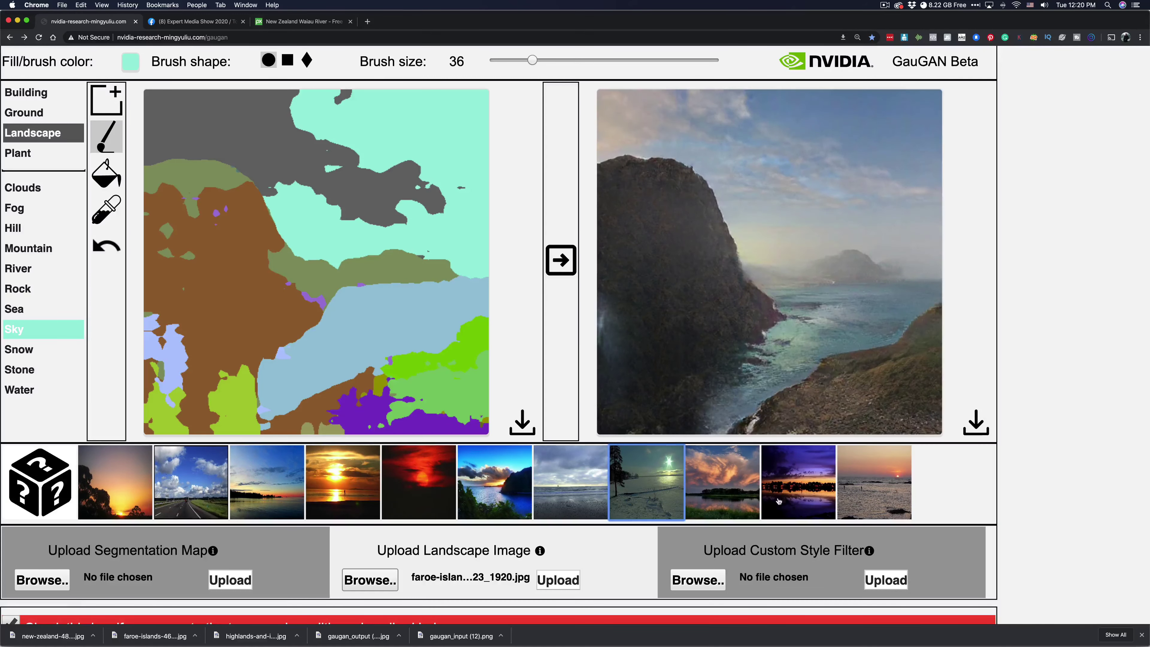
left_click(759, 492)
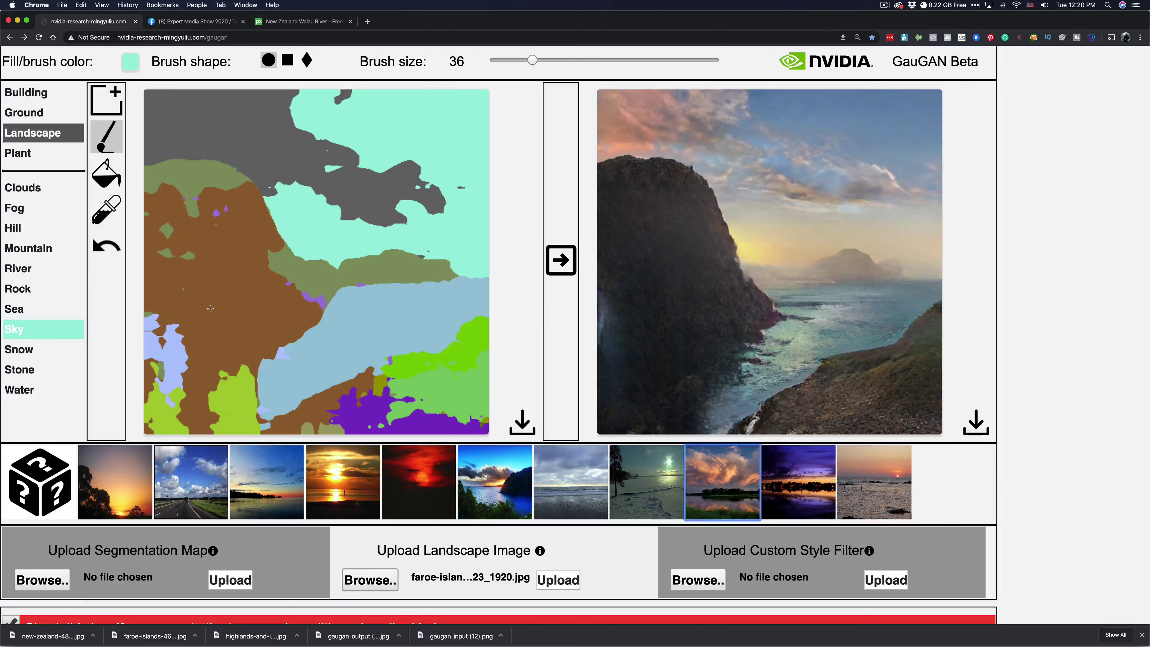
Paint Mountain over the brown areas at the top, across the left edge and to the right edge.
left_click(30, 253)
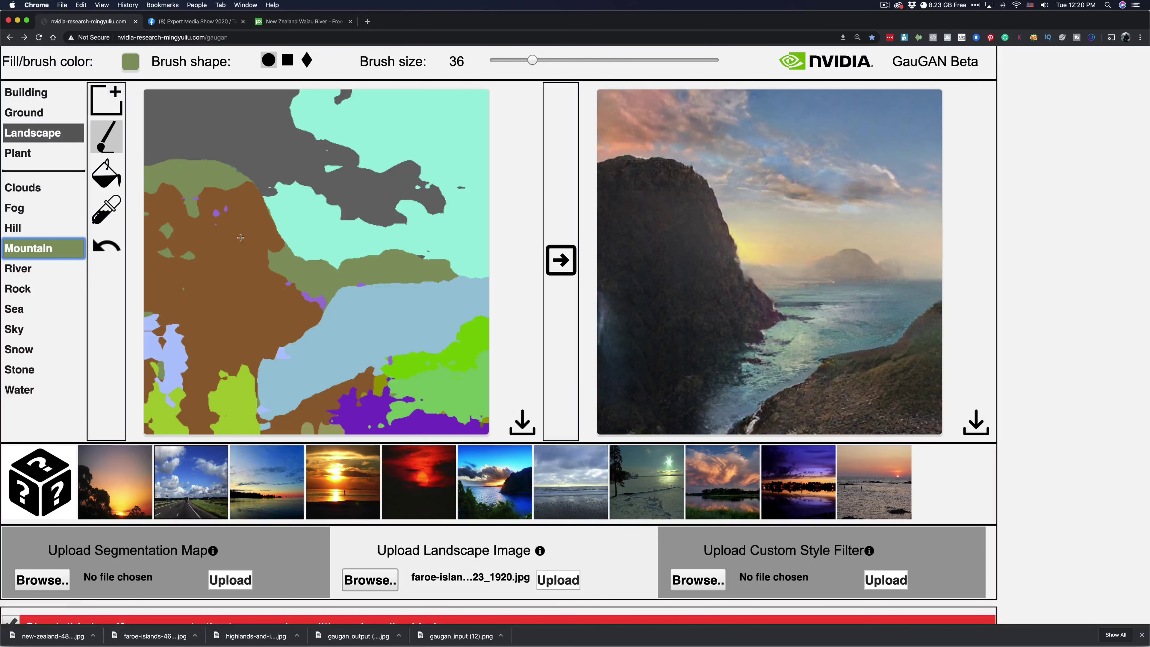
mouse_move(235, 197)
left_mouse_down()
mouse_move(247, 206)
mouse_move(243, 195)
mouse_move(171, 187)
mouse_move(151, 209)
mouse_move(217, 203)
mouse_move(234, 229)
mouse_move(251, 222)
mouse_move(248, 194)
mouse_move(283, 245)
mouse_move(268, 271)
mouse_move(215, 224)
mouse_move(193, 247)
mouse_move(174, 238)
mouse_move(220, 254)
mouse_move(200, 266)
mouse_move(229, 267)
mouse_move(257, 245)
left_mouse_up()
mouse_move(190, 329)
left_mouse_down()
mouse_move(148, 317)
mouse_move(136, 293)
mouse_move(150, 310)
mouse_move(147, 338)
mouse_move(171, 334)
mouse_move(145, 354)
left_mouse_up()
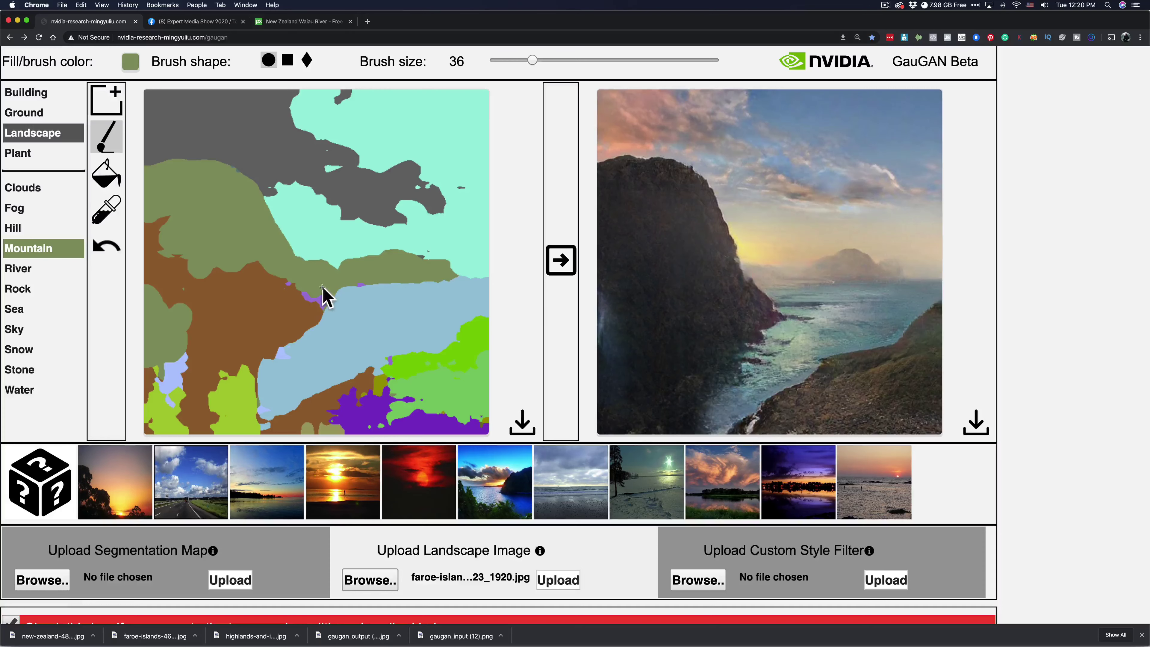
left_click_drag(429, 274, 487, 276)
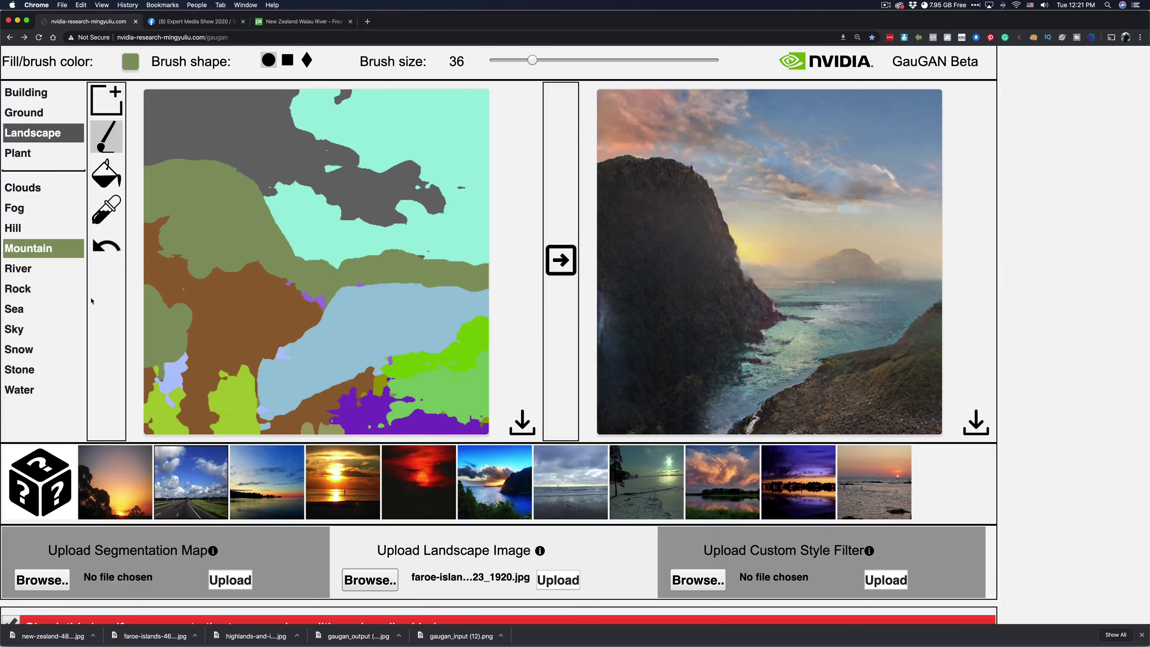
Tidy the sea's top edge with the Sea label and regenerate the scene.
left_click(18, 311)
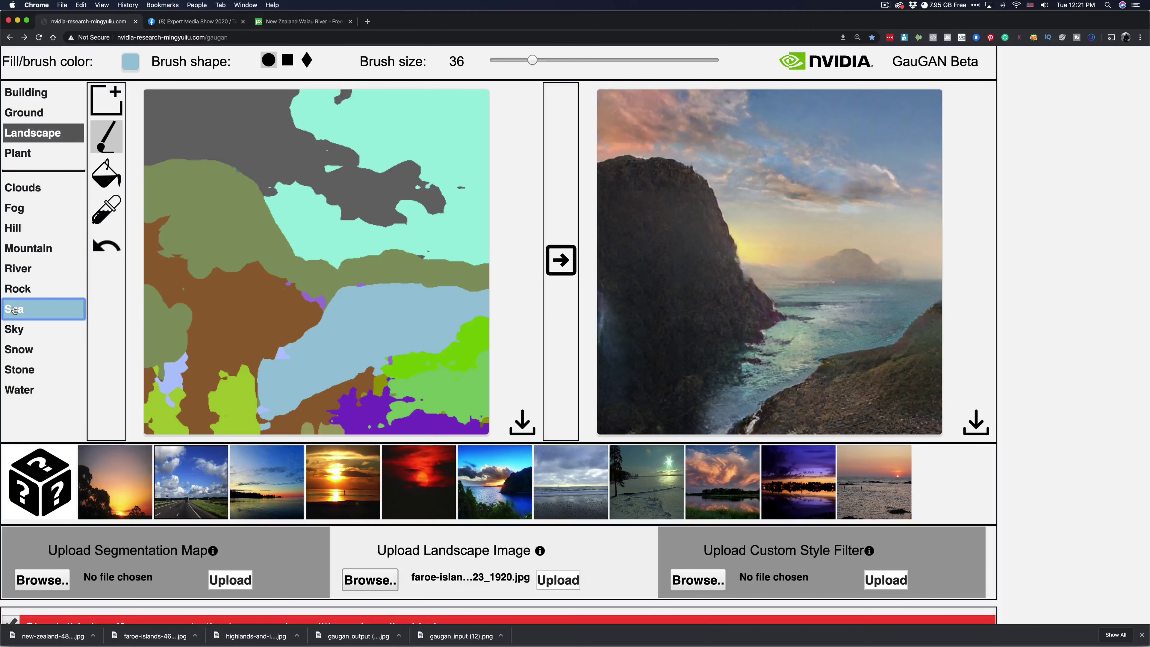
left_click_drag(375, 285, 319, 297)
left_click(564, 276)
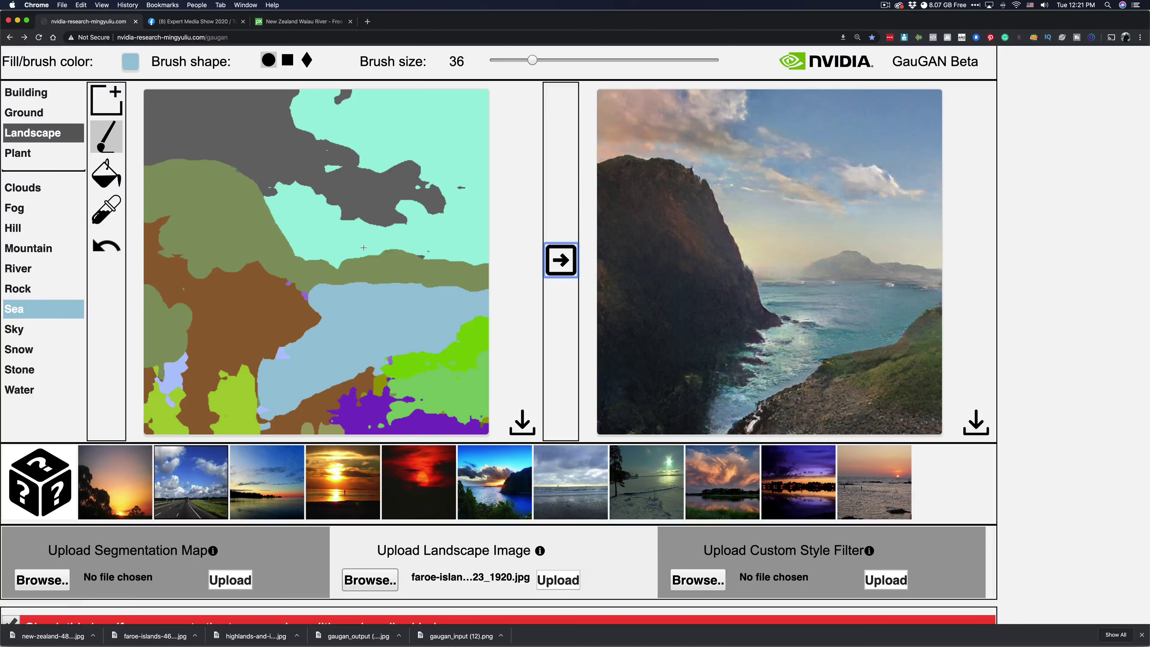
Paint Tree along the right edge and lower-right corner, render, then cover the remaining mint and purple patches.
left_click(21, 152)
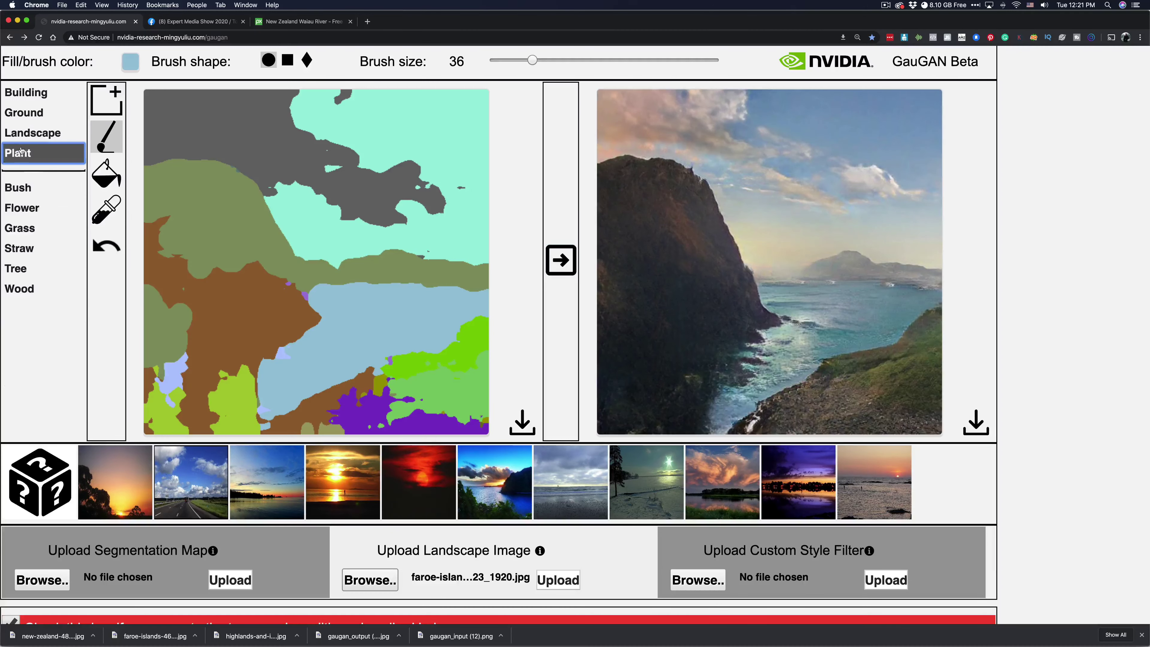
left_click(17, 268)
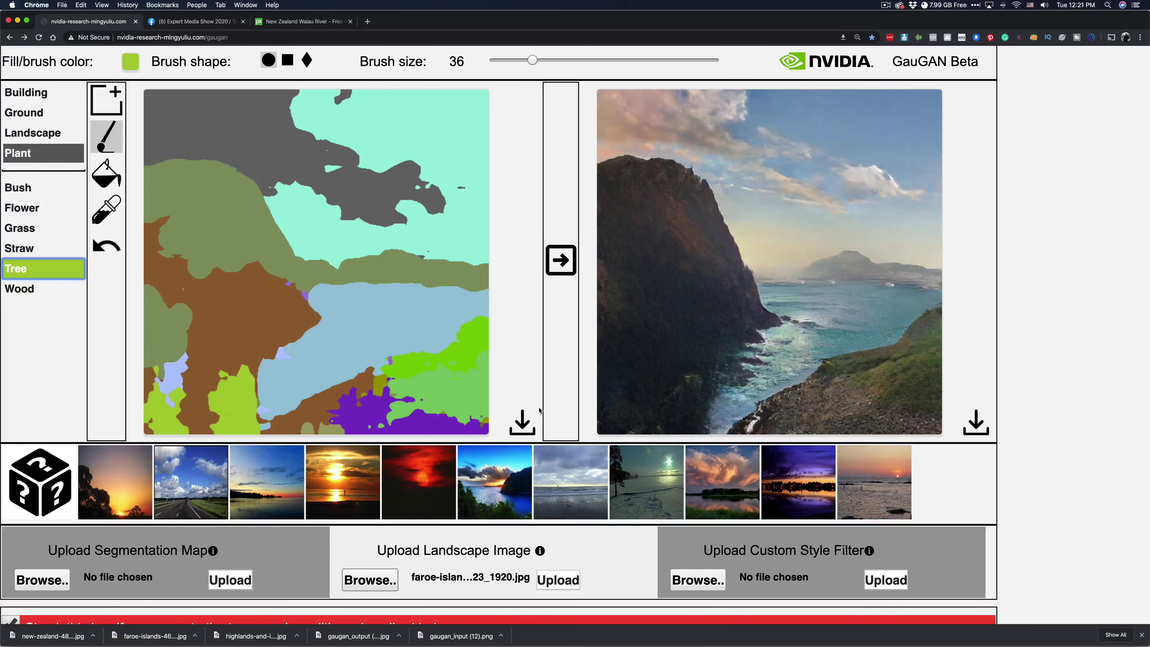
left_click_drag(481, 396, 483, 331)
mouse_move(424, 402)
left_mouse_down()
mouse_move(433, 418)
mouse_move(481, 413)
mouse_move(462, 351)
left_mouse_up()
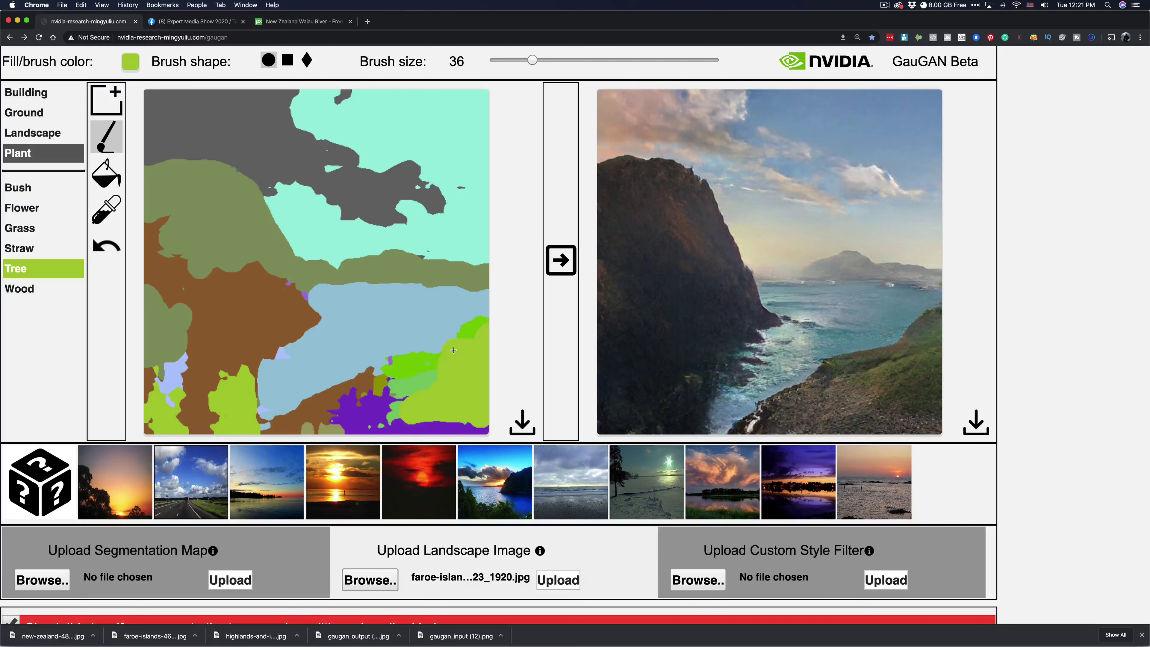
left_click(564, 265)
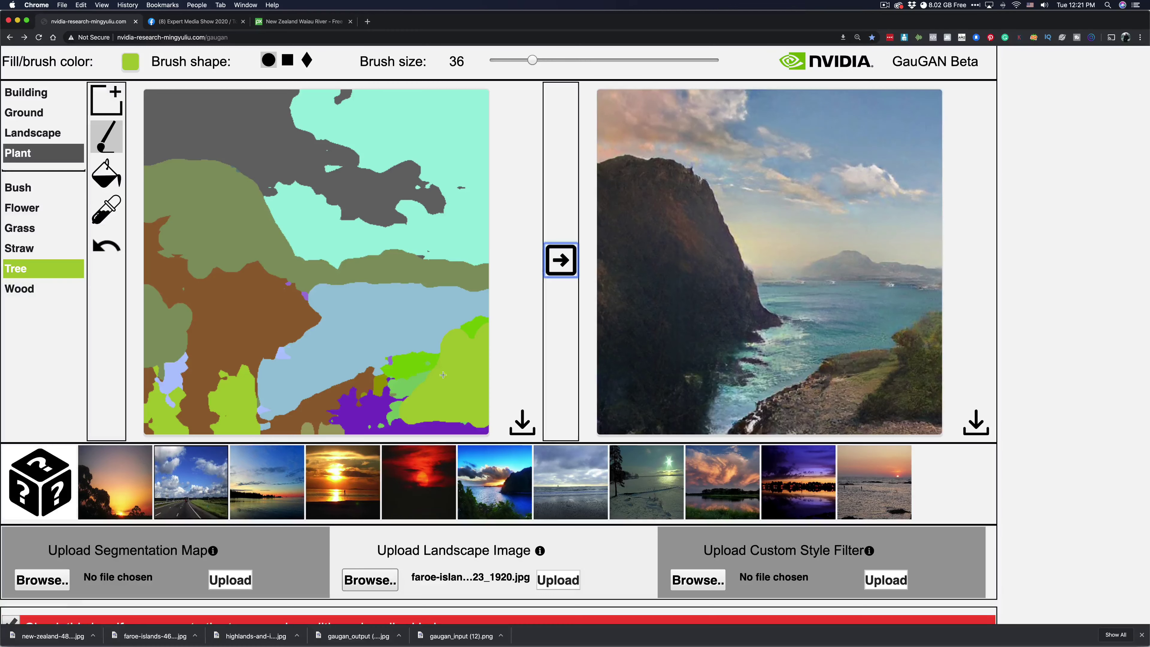
mouse_move(443, 375)
left_mouse_down()
mouse_move(414, 378)
mouse_move(383, 423)
left_mouse_up()
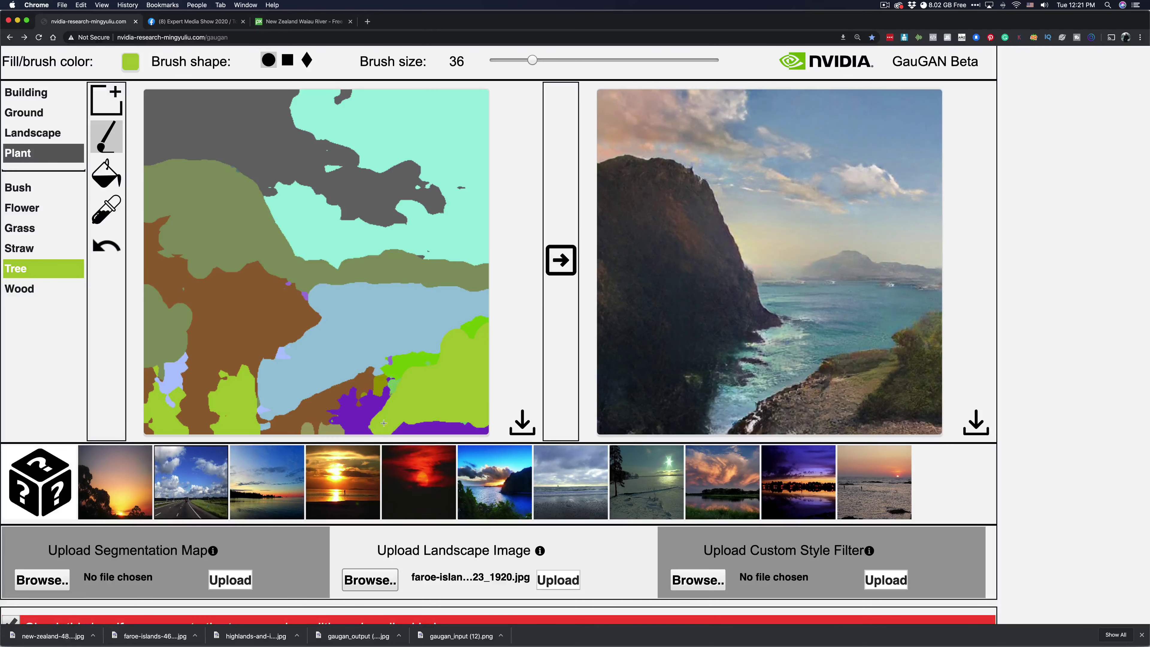
Regenerate the scene, then upload the Faroe Islands photo as a custom style and apply it.
left_click(563, 272)
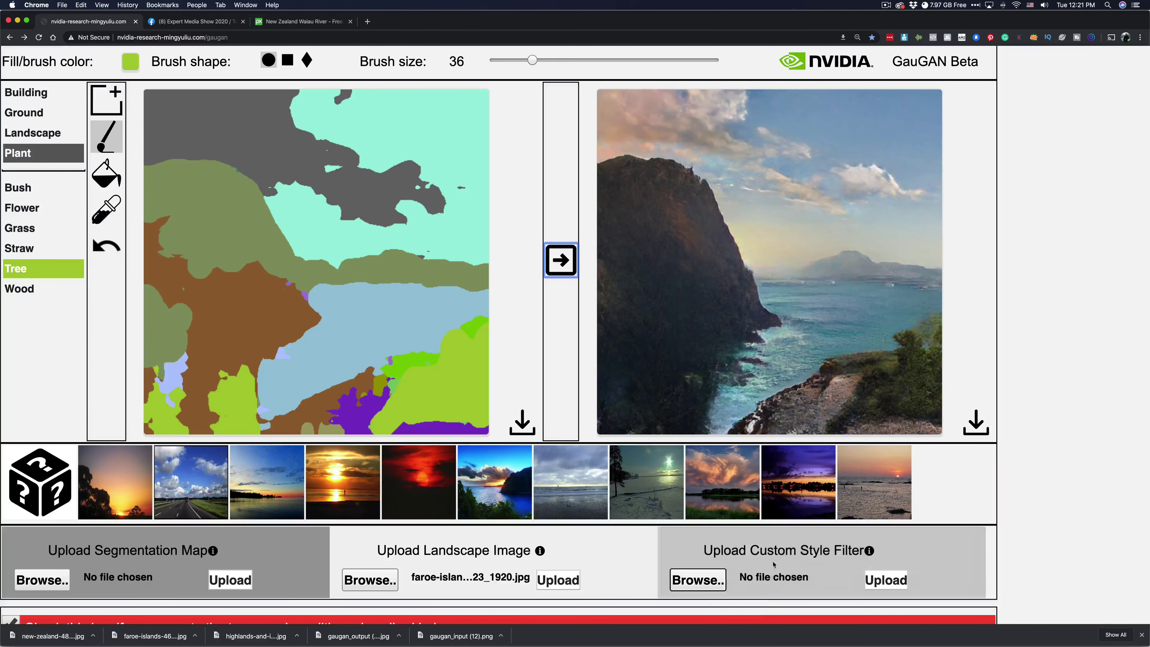
left_click(696, 581)
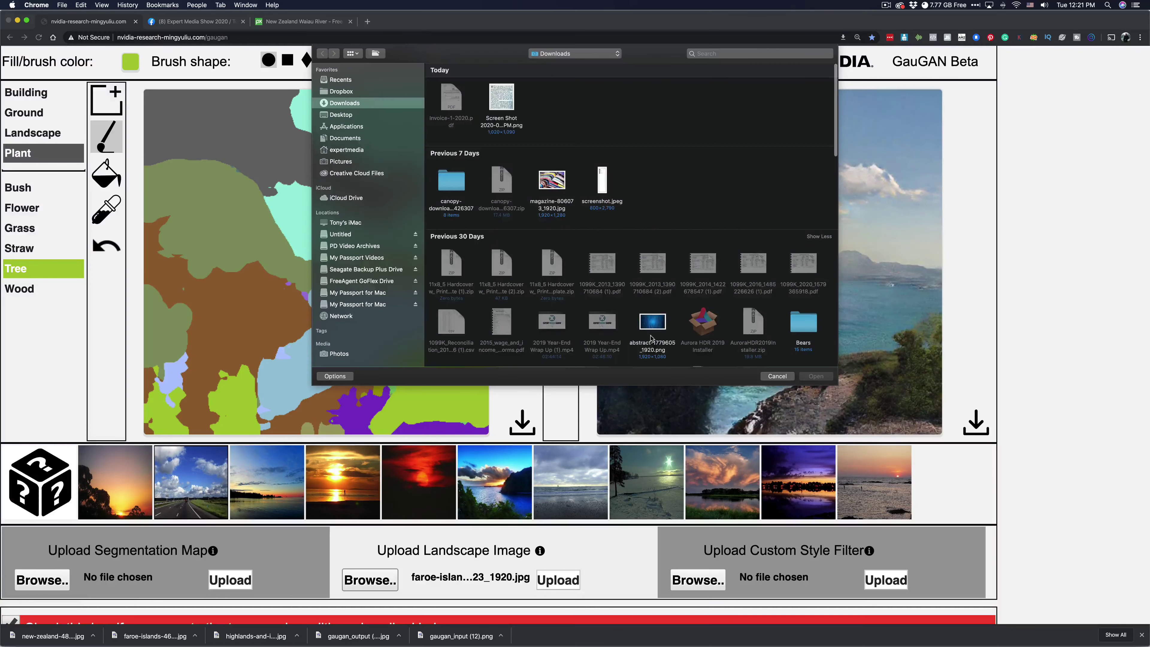
scroll(650, 343, "down", 15)
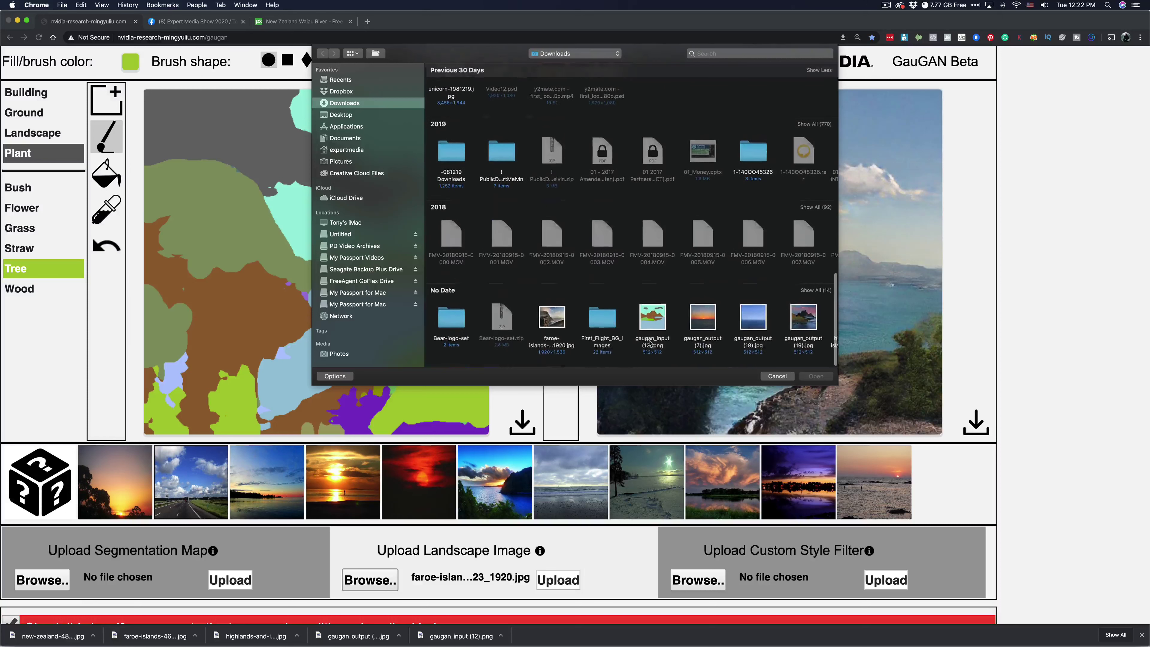
left_click(553, 318)
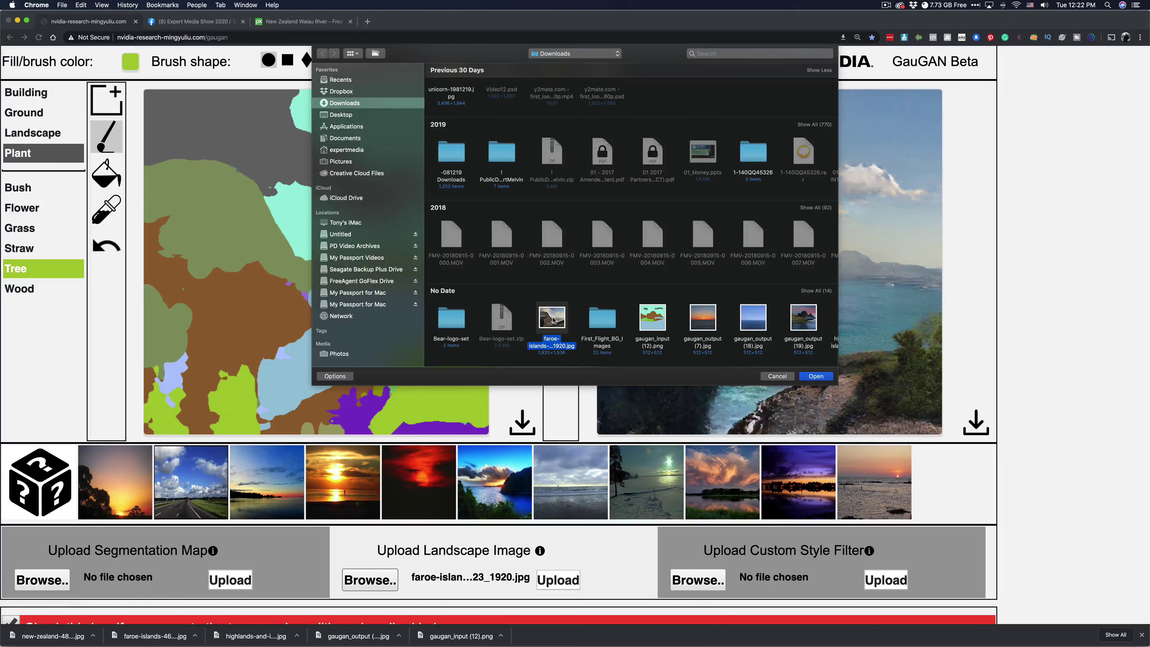
left_click(816, 376)
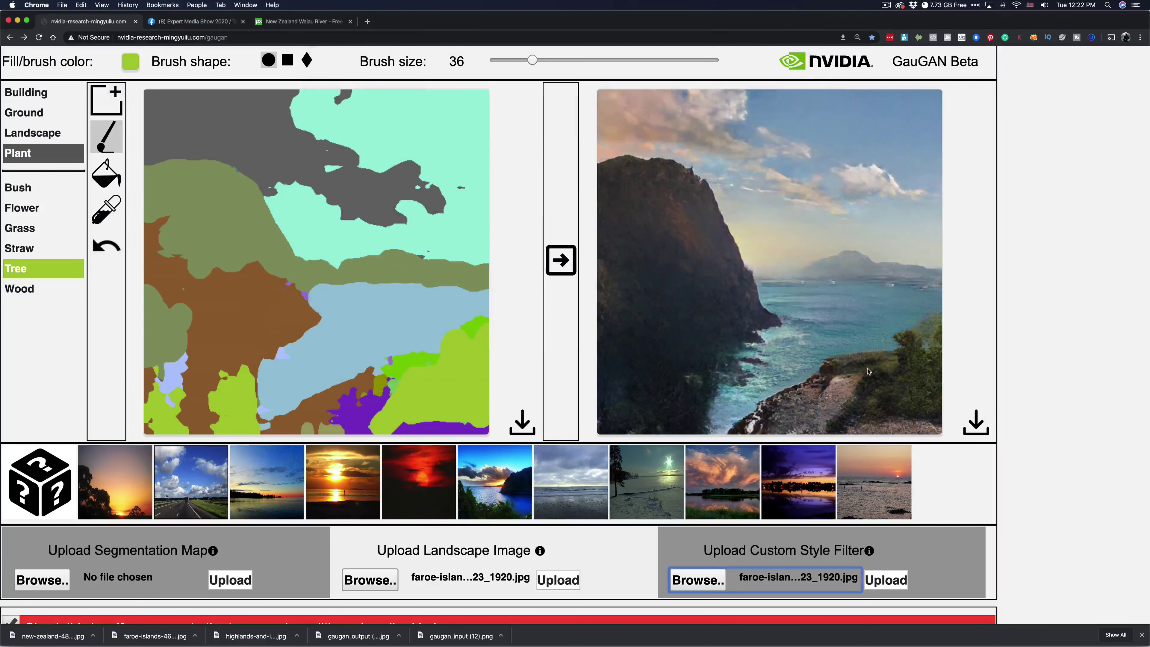
left_click(885, 579)
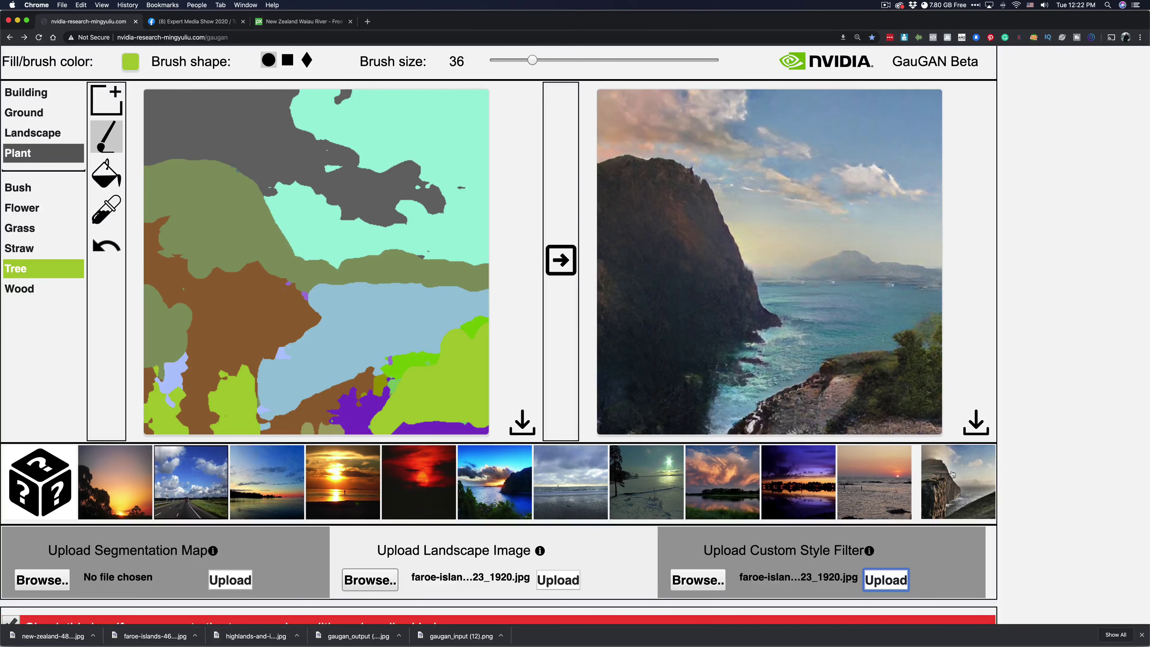
left_click(932, 471)
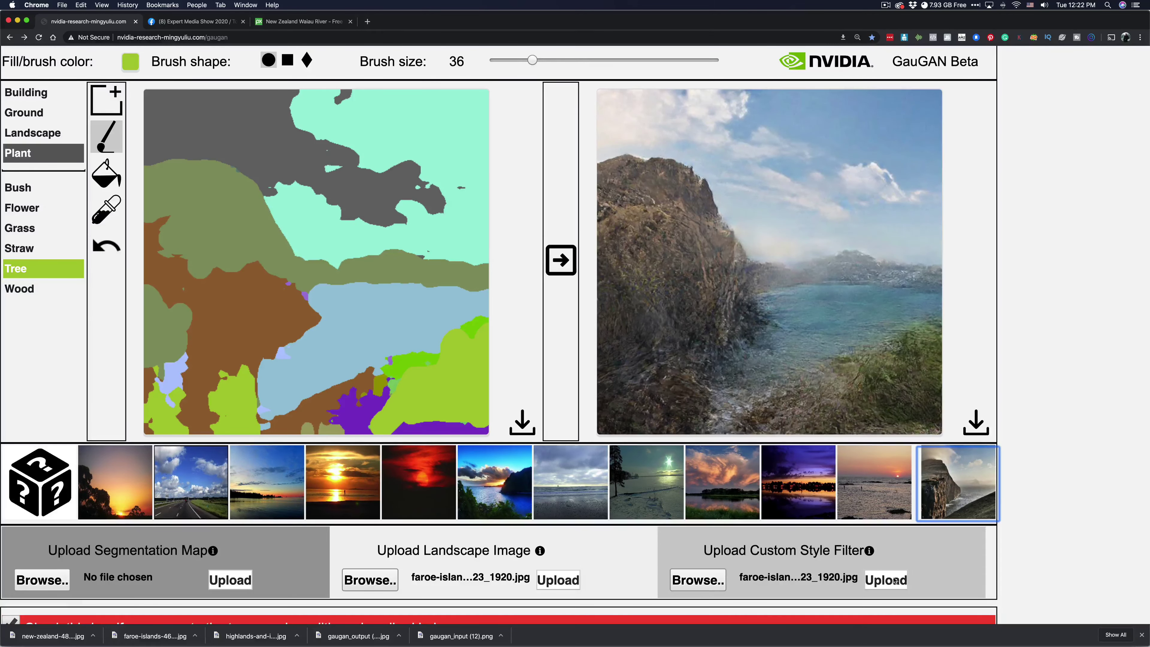
left_click(698, 580)
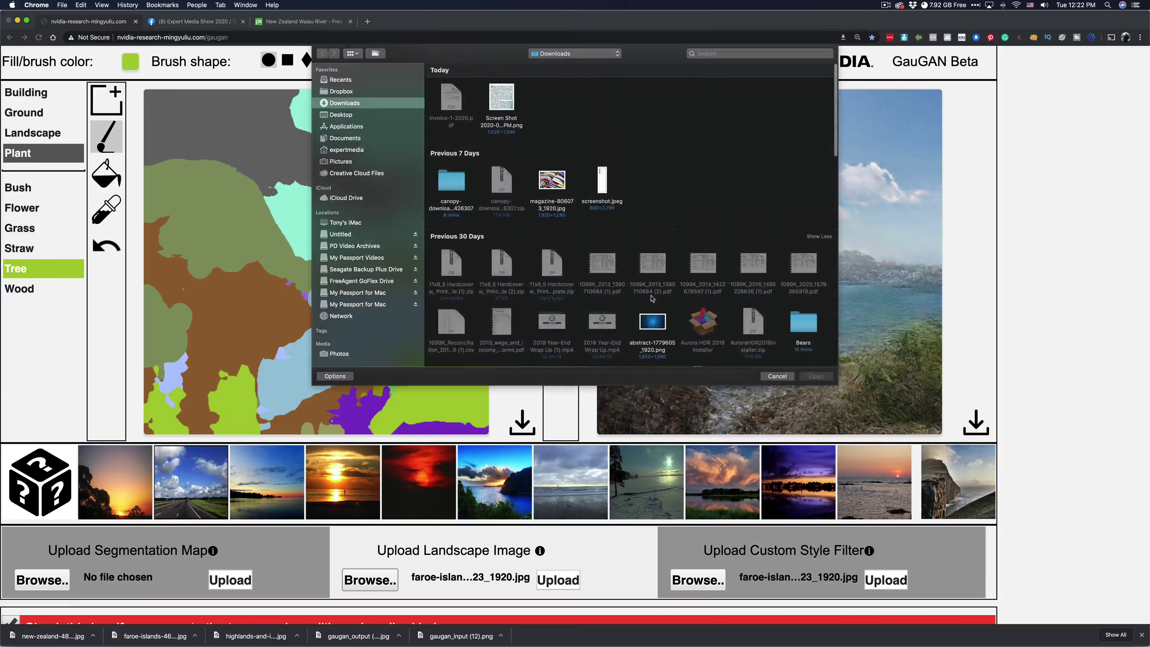
scroll(649, 323, "down", 10)
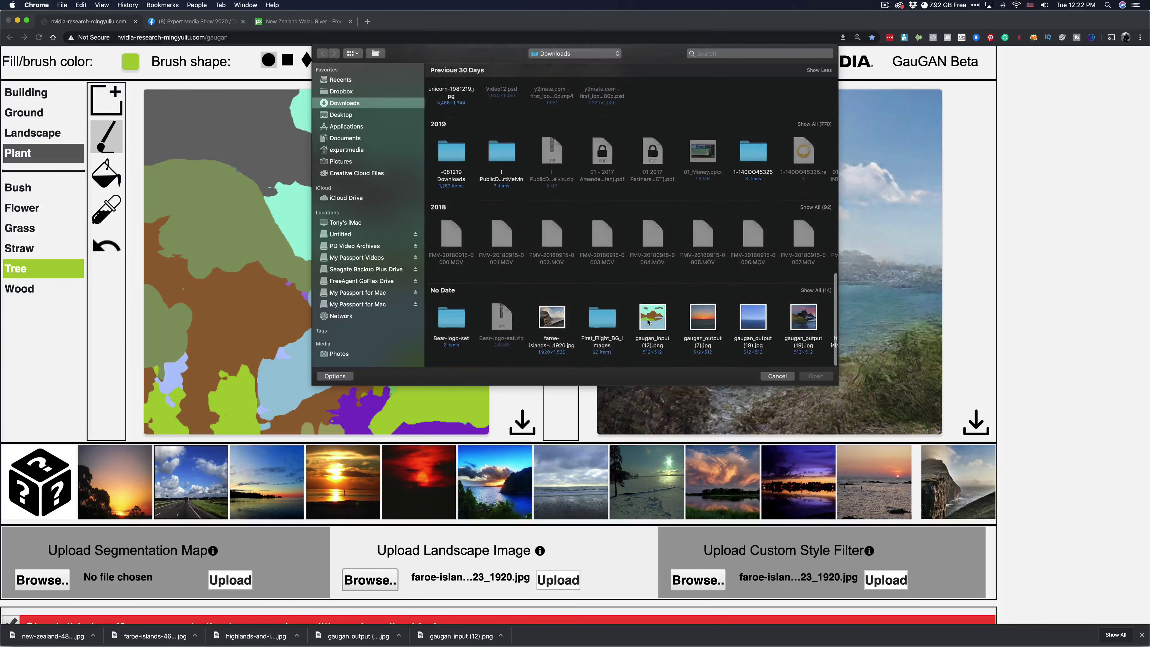
scroll(648, 322, "right", 6)
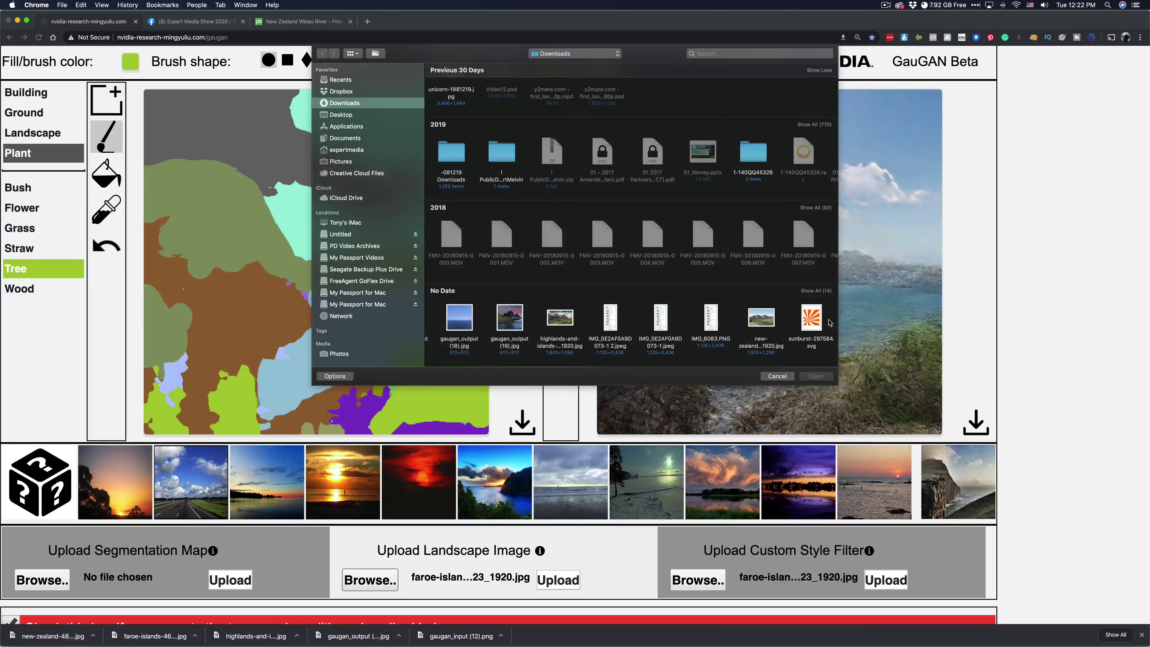
left_click(761, 320)
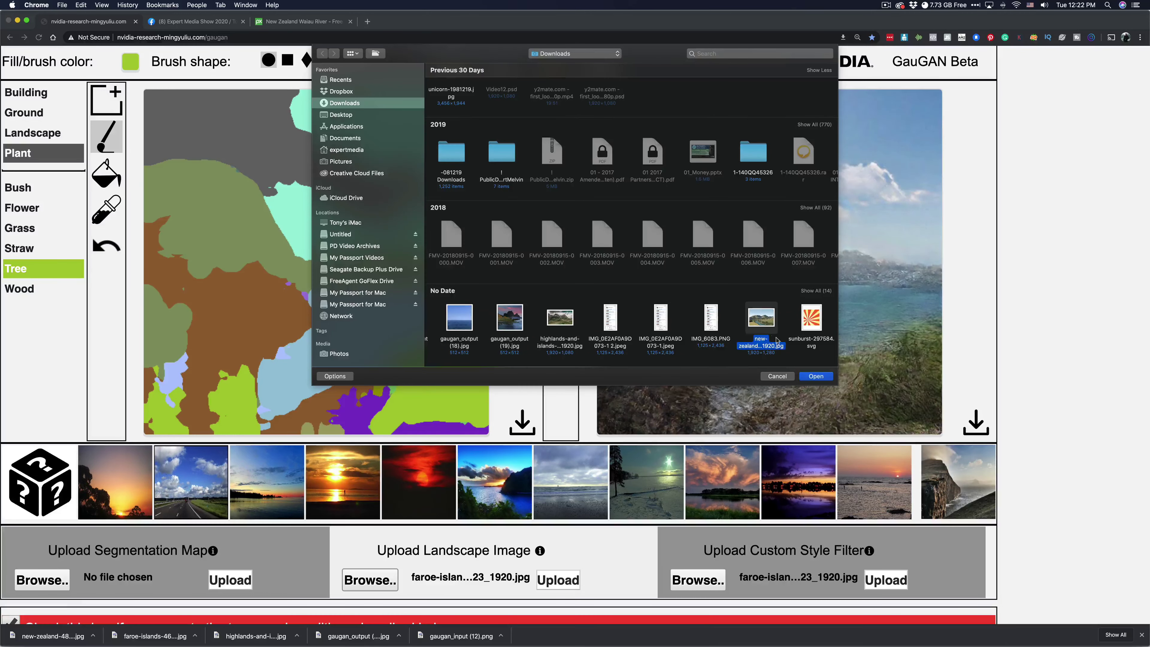
left_click(816, 376)
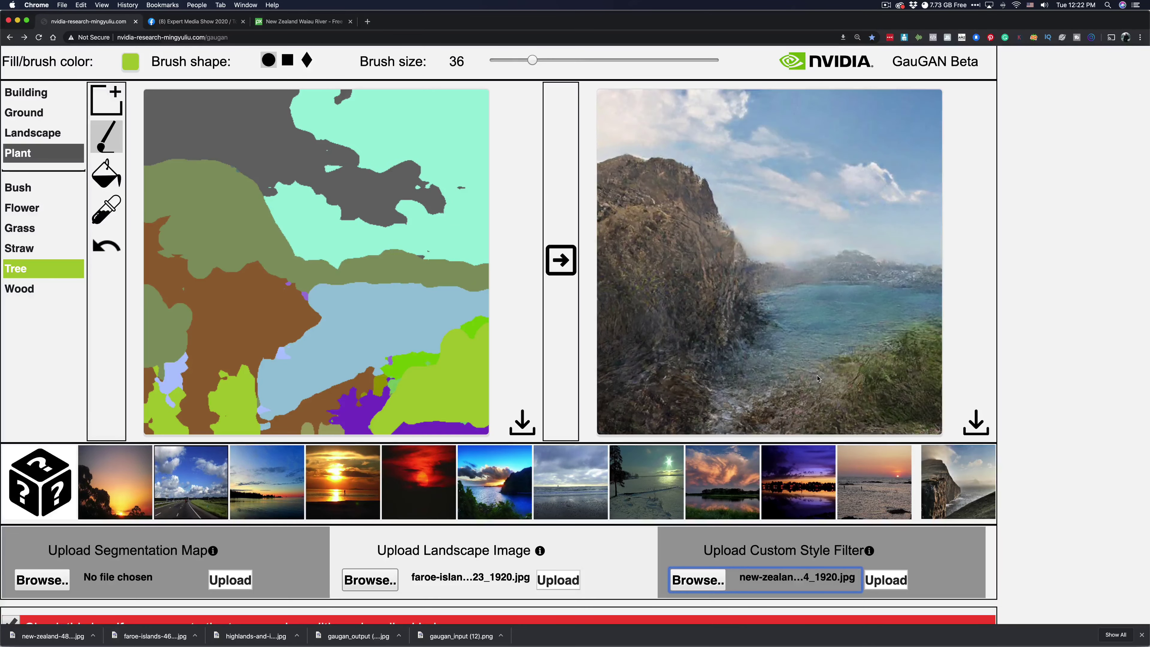
left_click(887, 579)
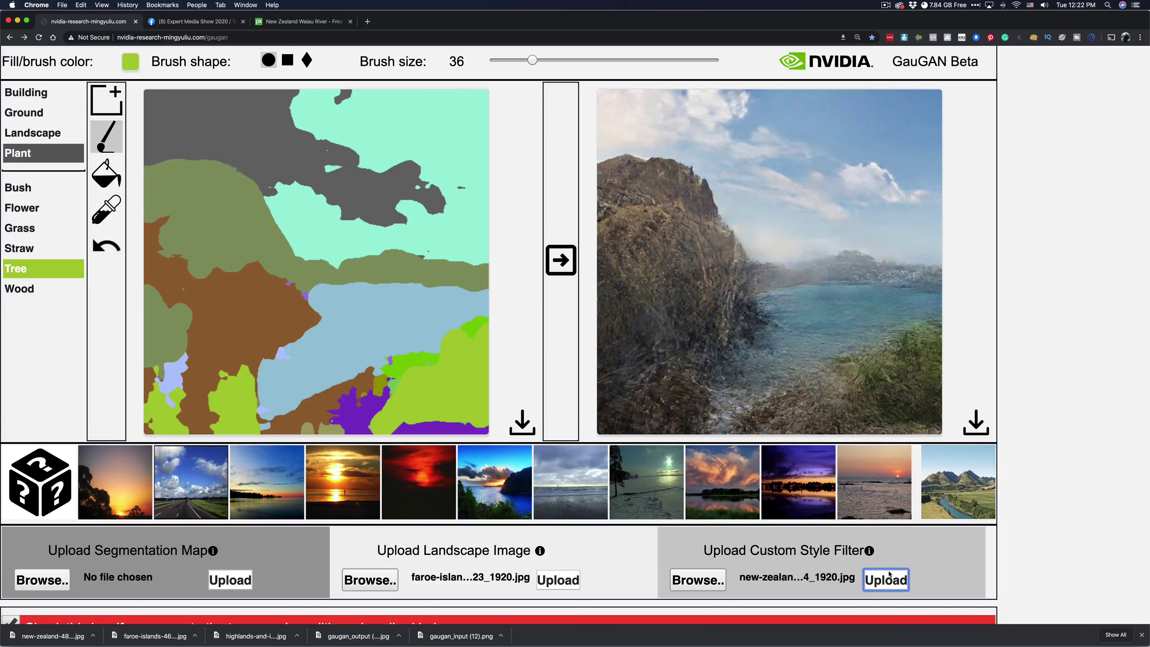
scroll(889, 575, "down", 1)
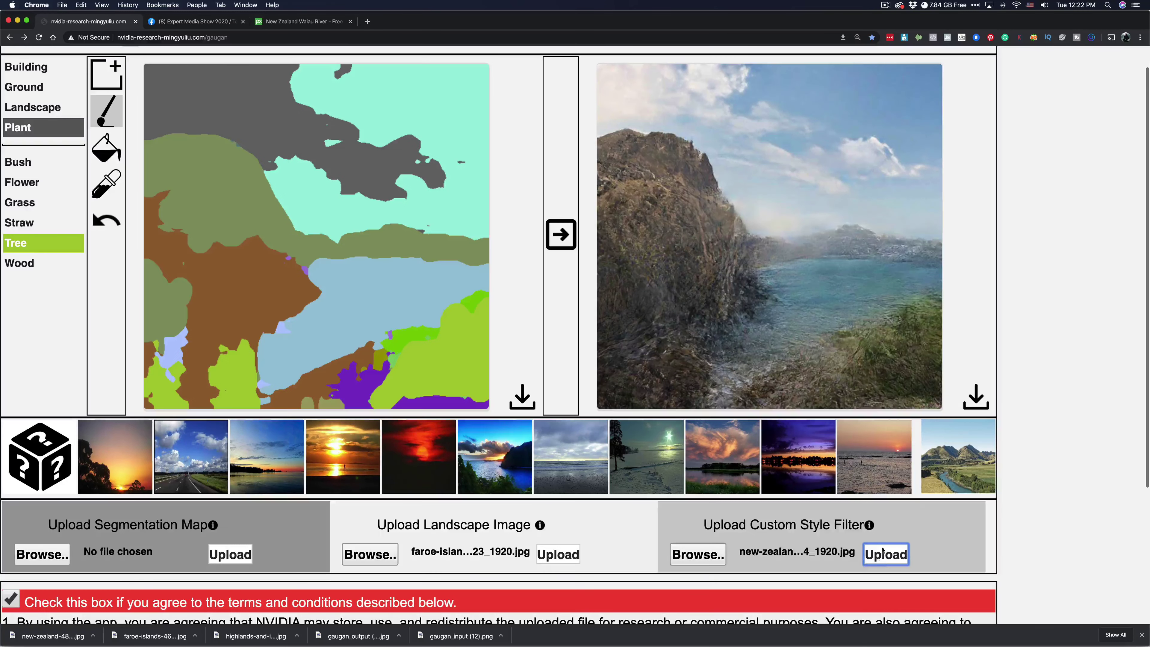
left_click(946, 465)
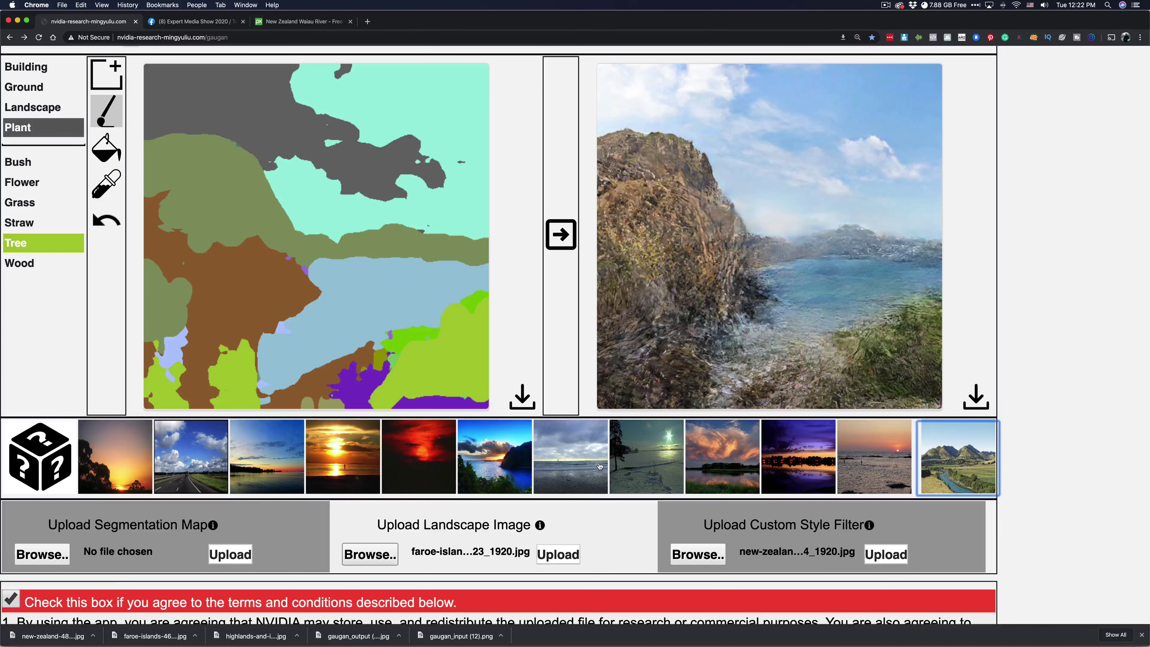
left_click(625, 464)
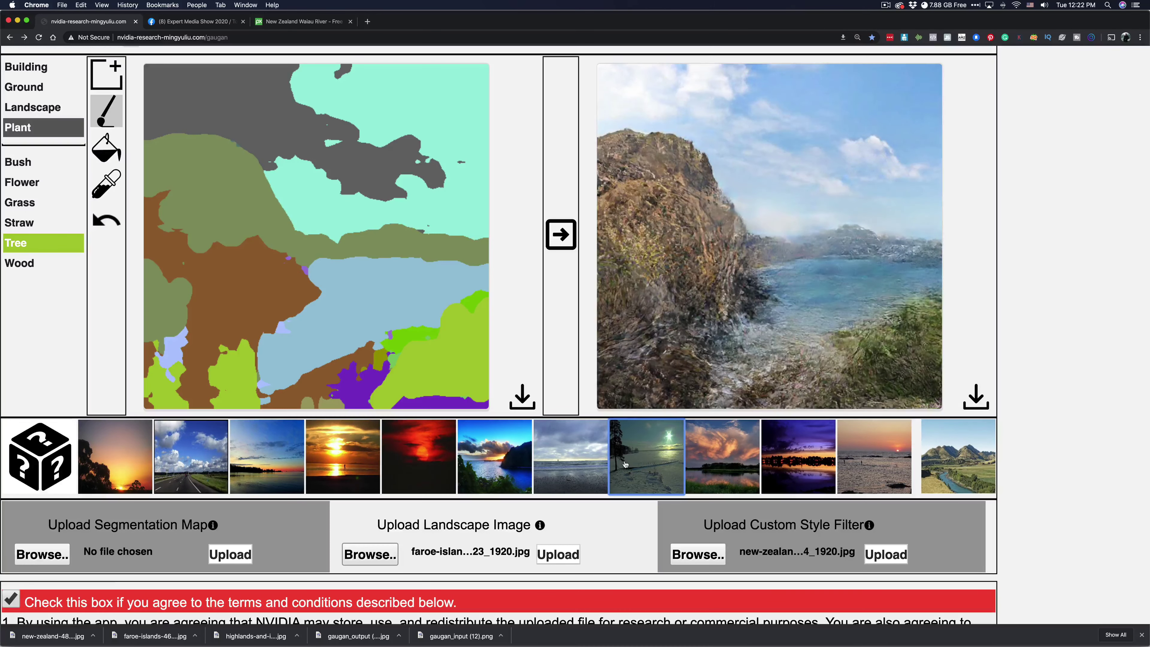
key("ctrl+Up")
key("ctrl+Up")
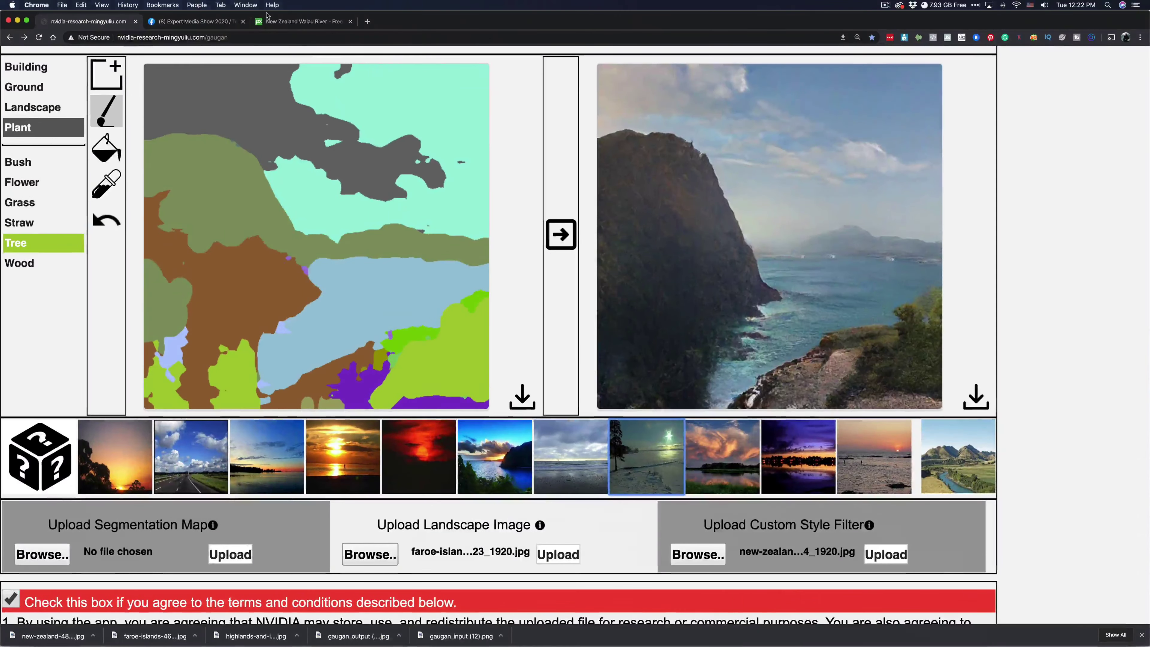
Go back to the Pixabay results and search for 'colorful landscape'.
left_click(290, 26)
left_click(10, 37)
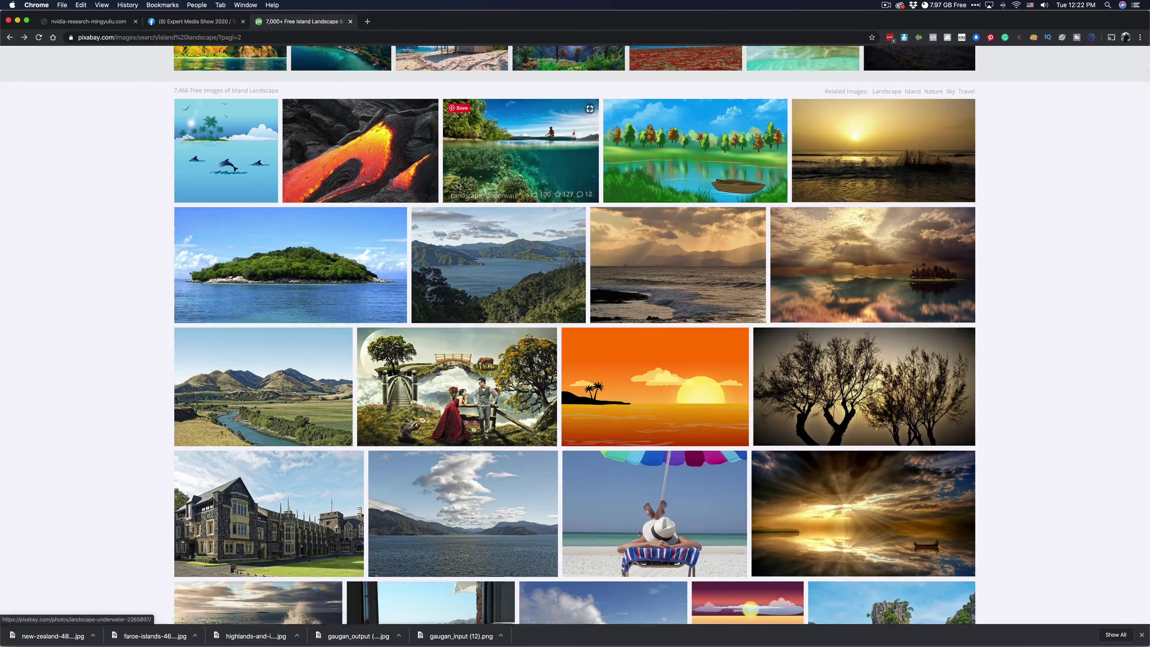
scroll(457, 185, "up", 3)
left_click_drag(282, 60, 257, 63)
type("colorfullandscape")
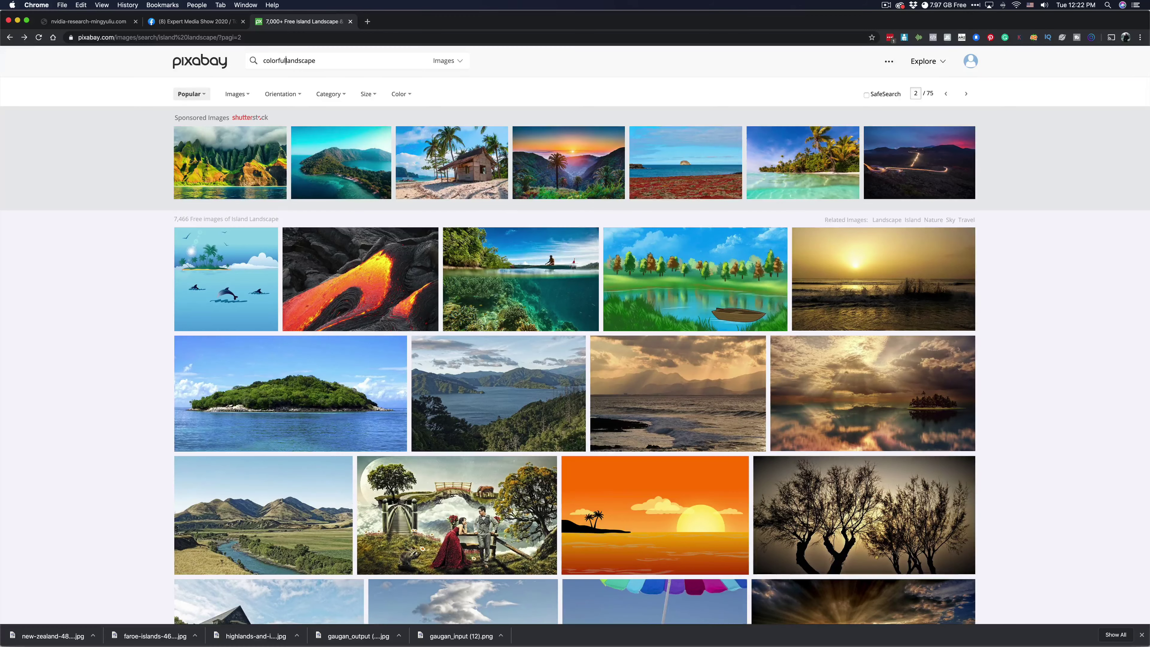
key("Return")
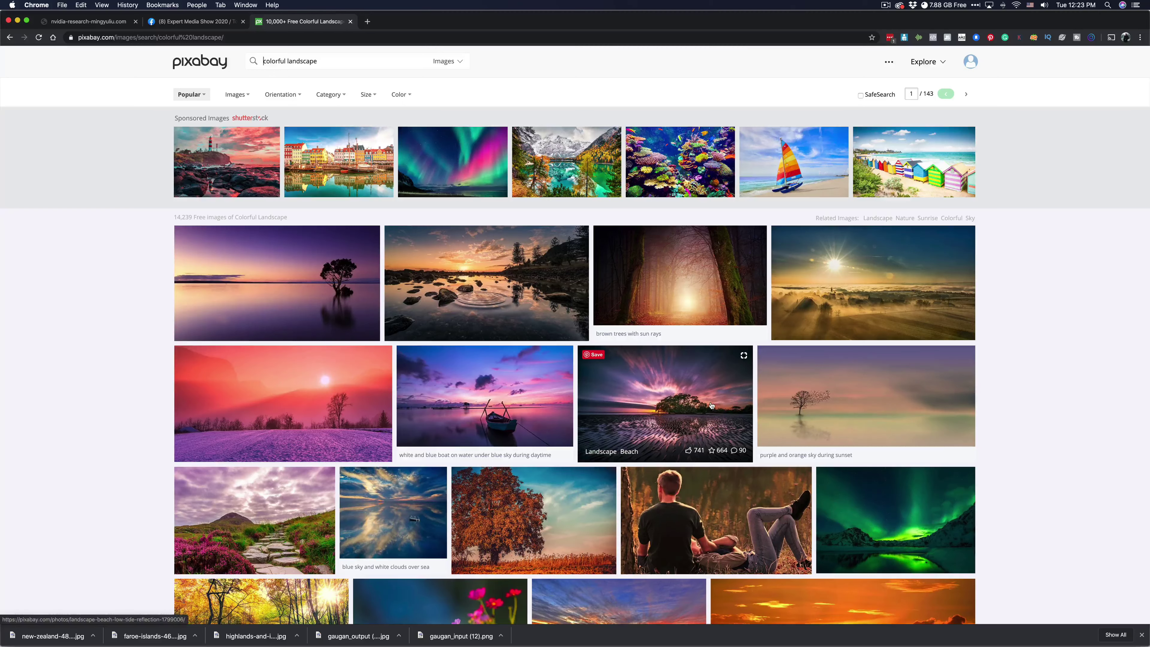
Download the foggy sunrise photo at 1920×1080 and return to the GauGAN page.
left_click(886, 296)
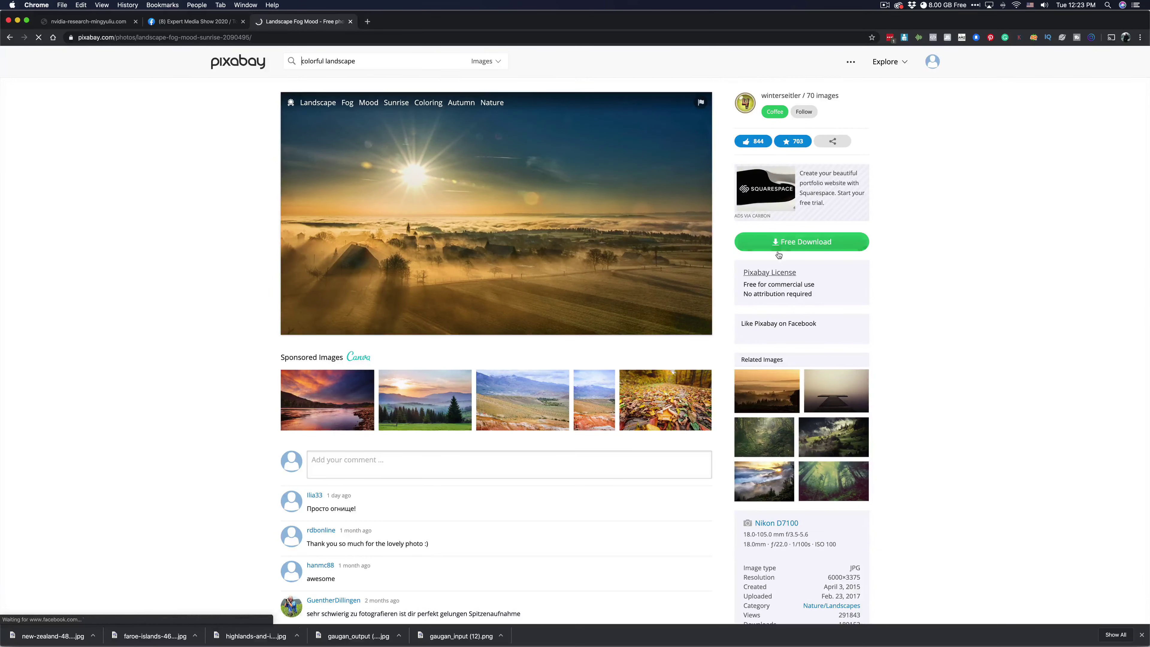
left_click(781, 242)
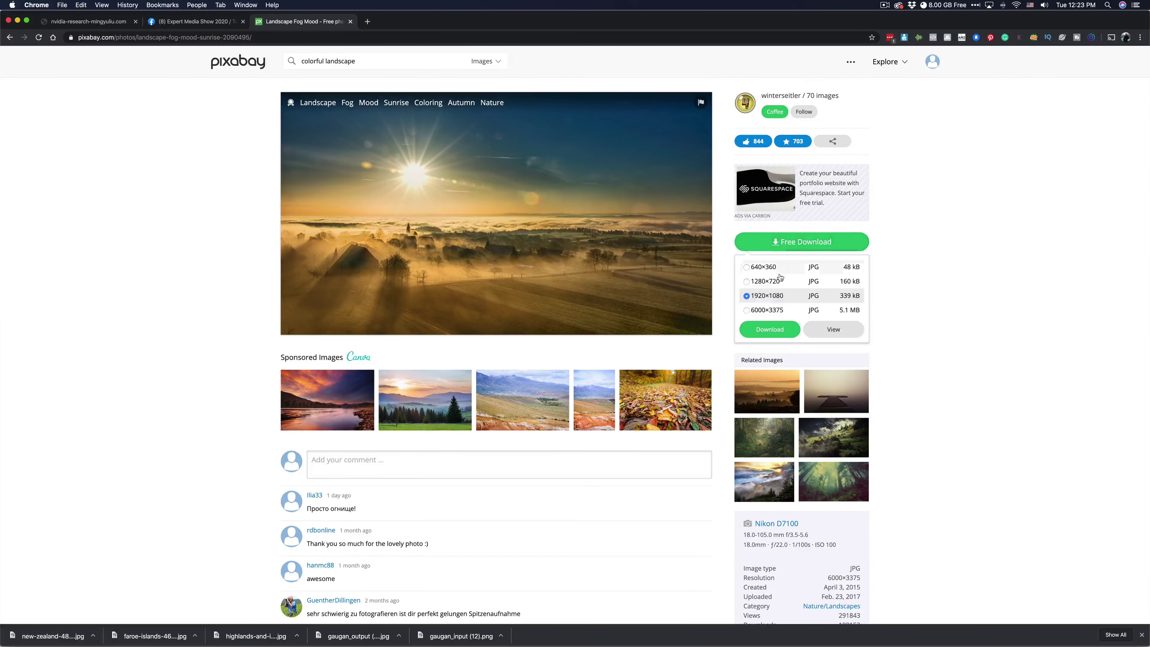
left_click(768, 330)
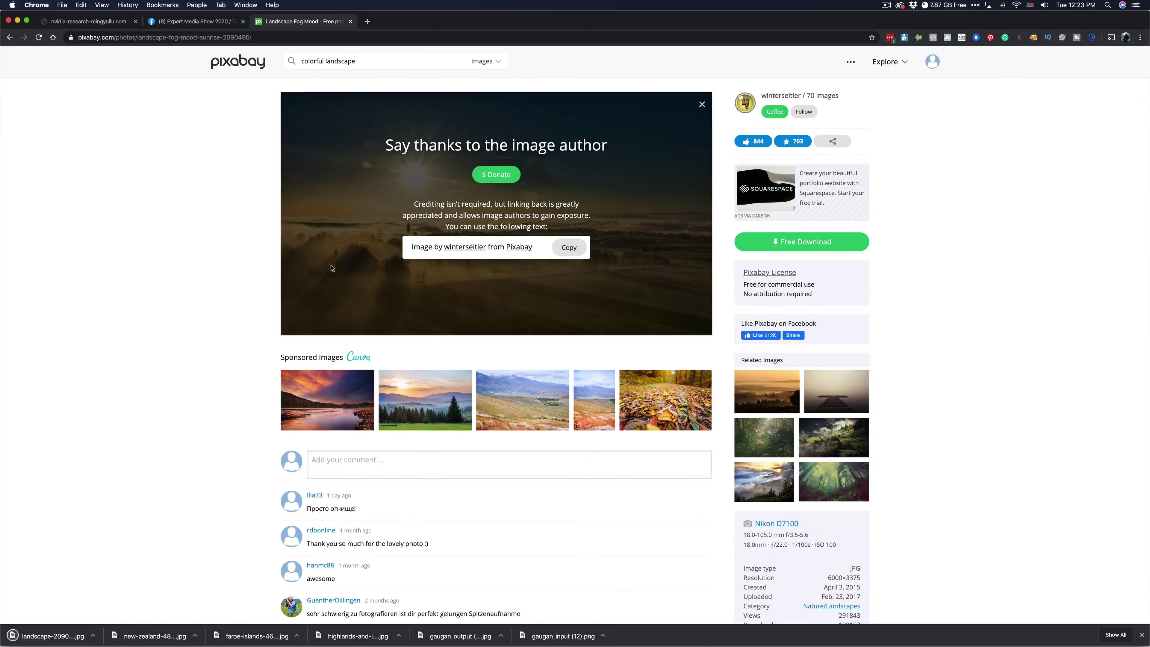
left_click(108, 22)
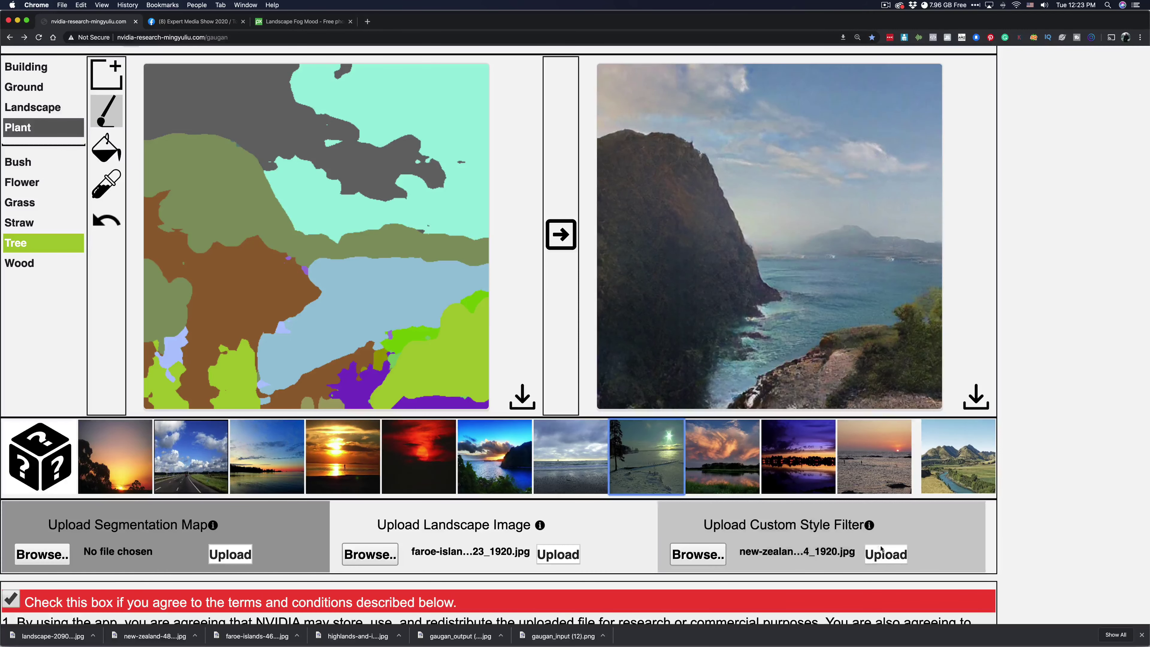
Upload landscape-2090495_1920.jpg as a custom style and apply it to the cliff-and-sea painting.
left_click(889, 556)
left_click(697, 554)
scroll(637, 337, "down", 10)
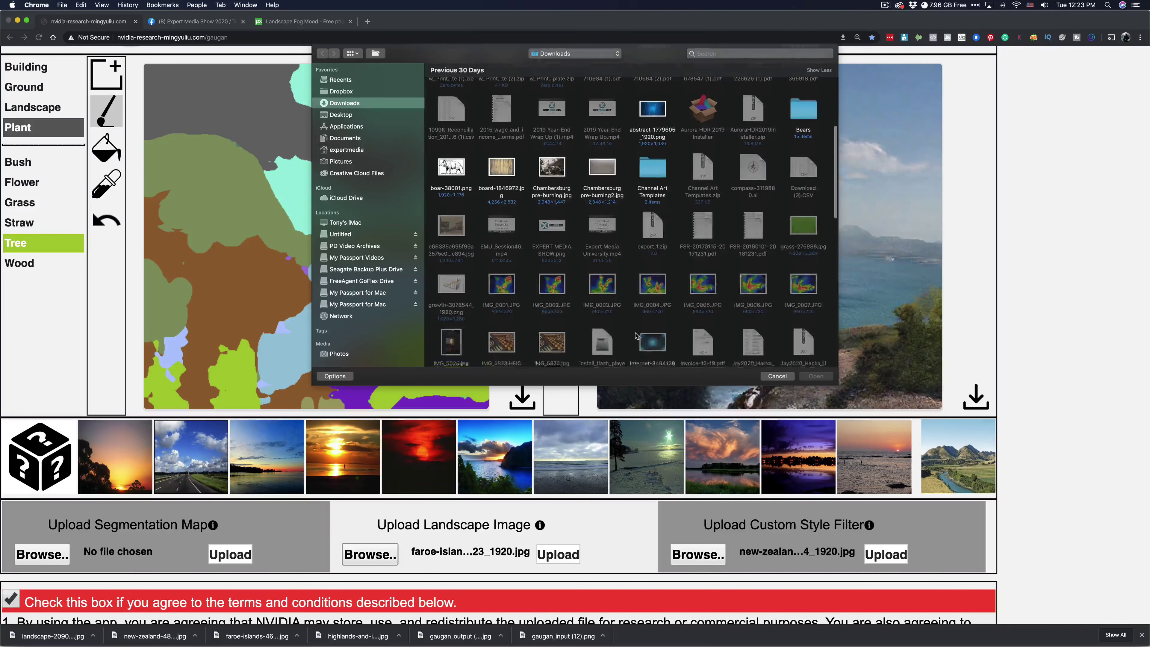
scroll(637, 337, "right", 5)
scroll(636, 337, "right", 5)
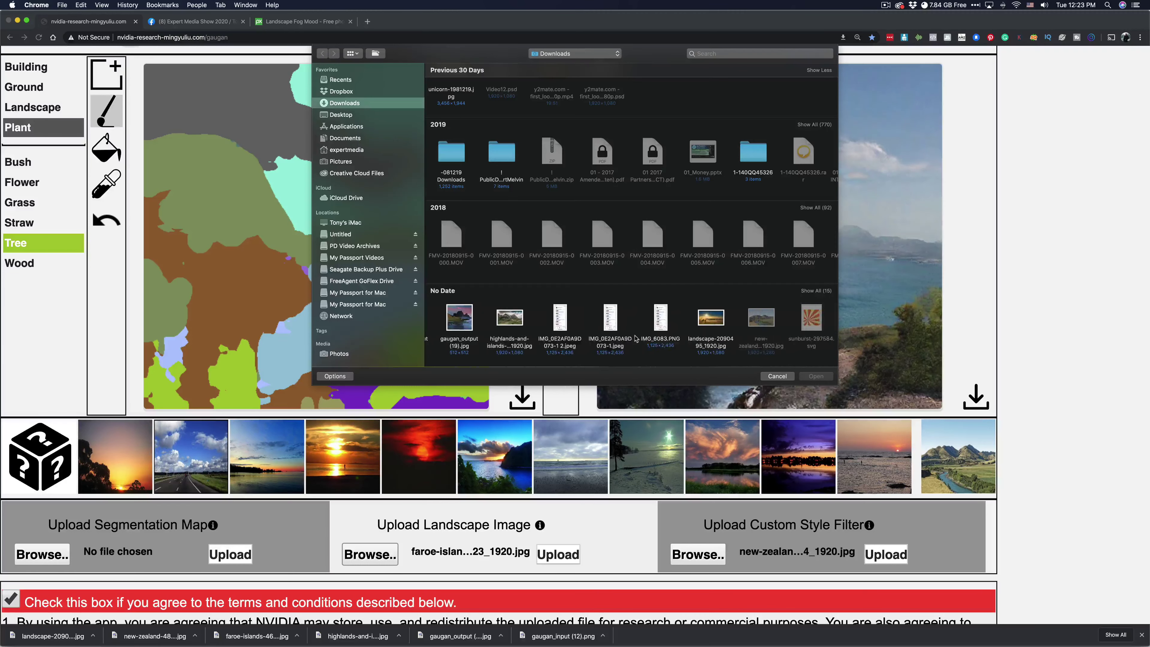
left_click(731, 309)
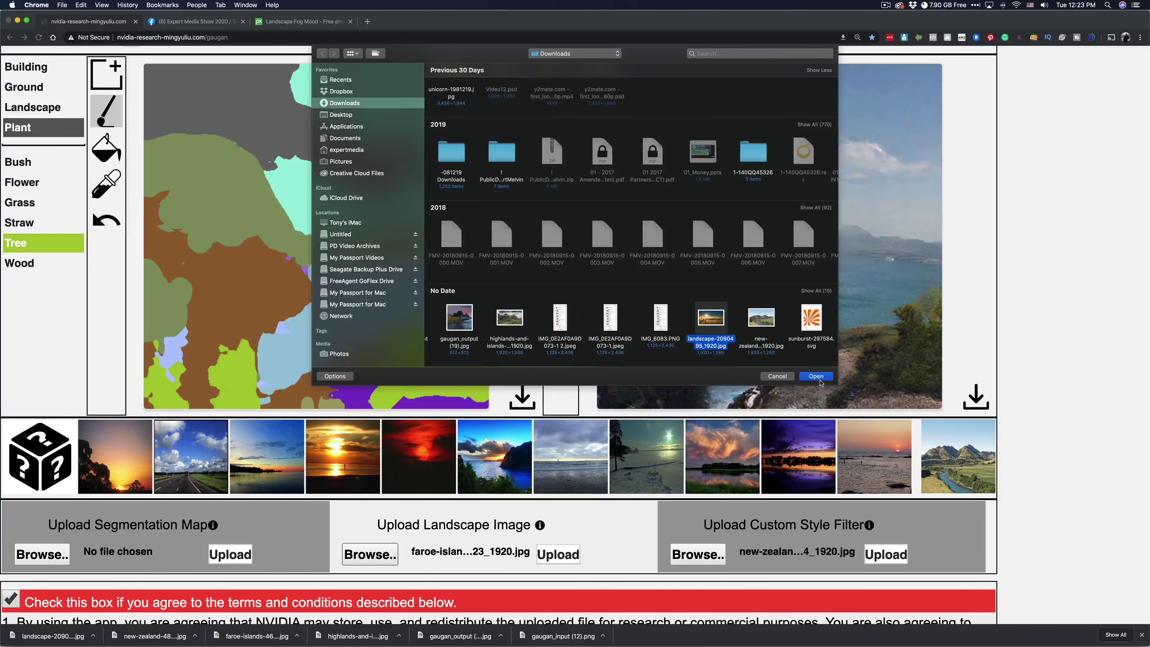
left_click(816, 376)
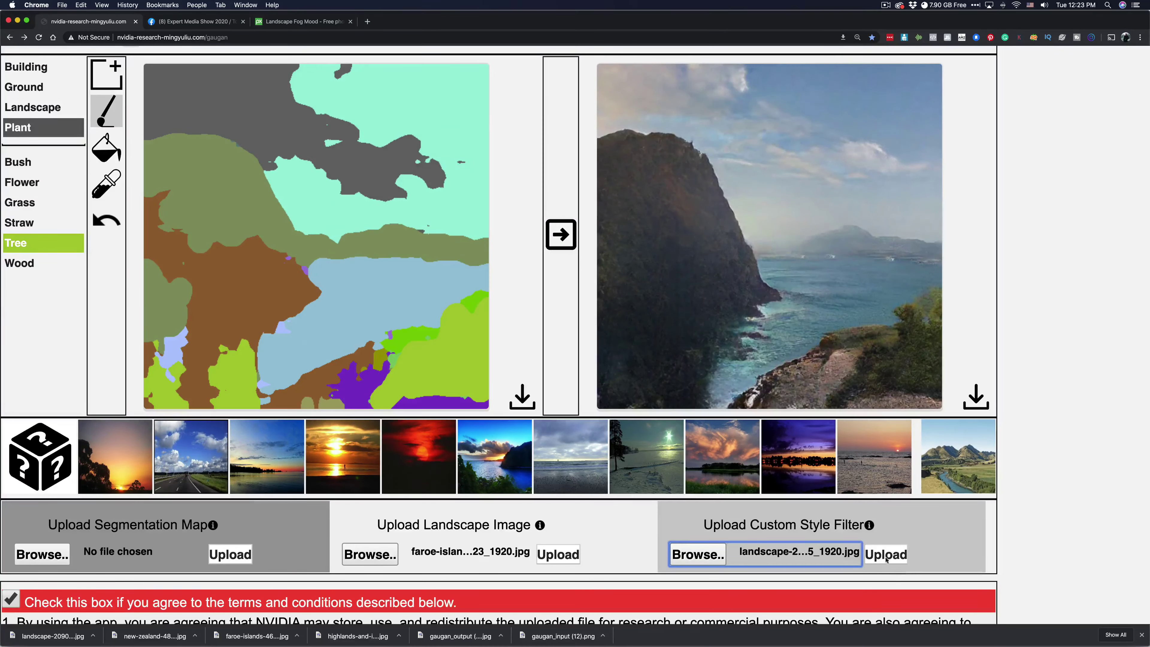
left_click(886, 553)
left_click(960, 465)
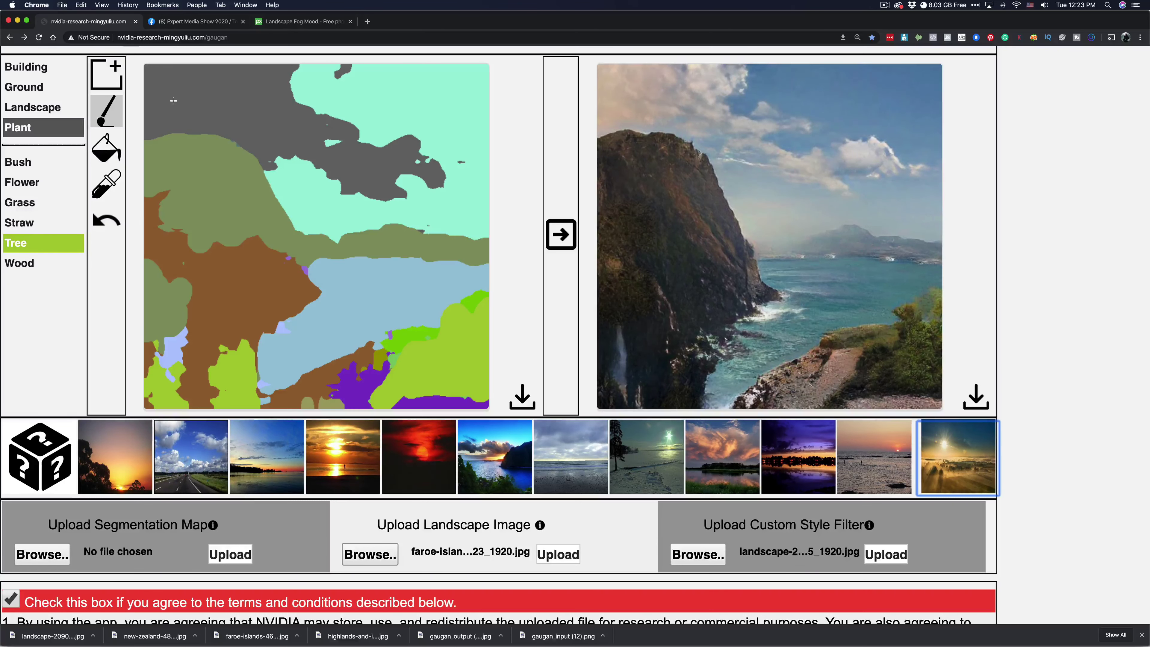
From the colorful landscape results, download the purple Seascape Beach Sunrise photo.
left_click(296, 21)
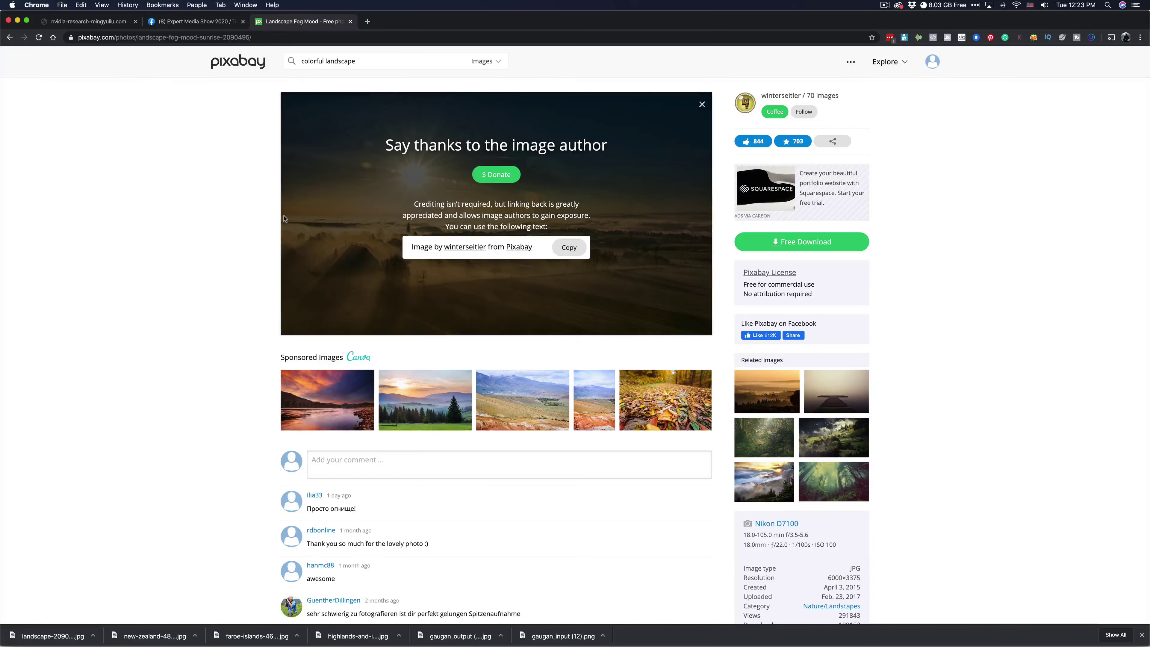
left_click(10, 37)
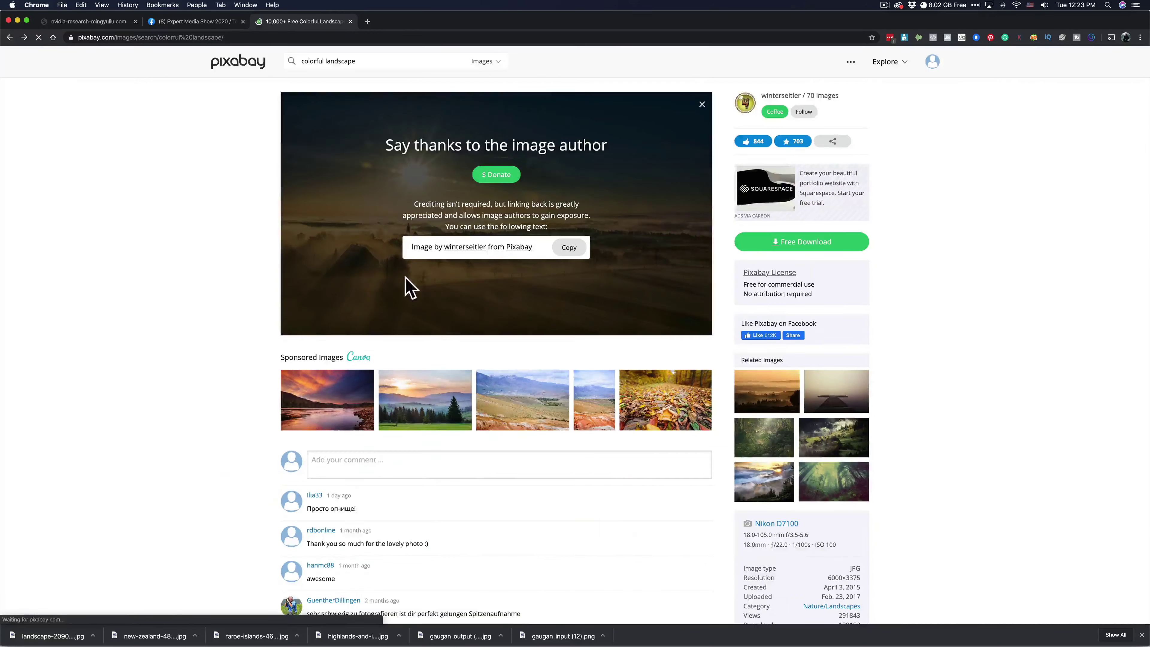
scroll(424, 283, "down", 6)
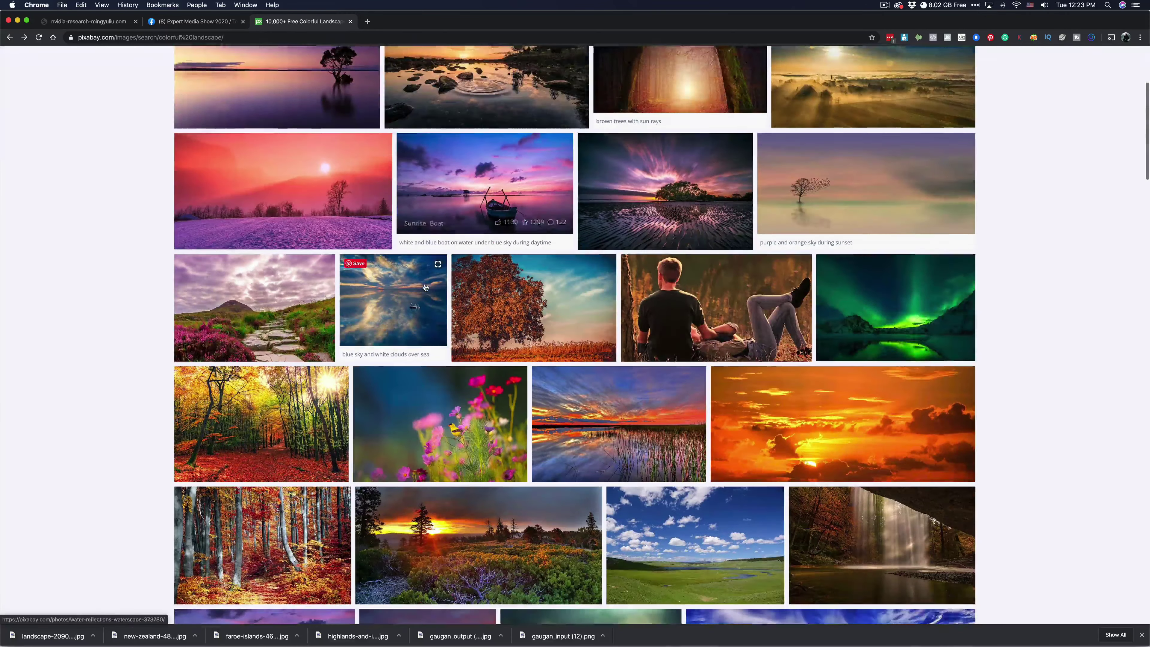
scroll(425, 283, "down", 5)
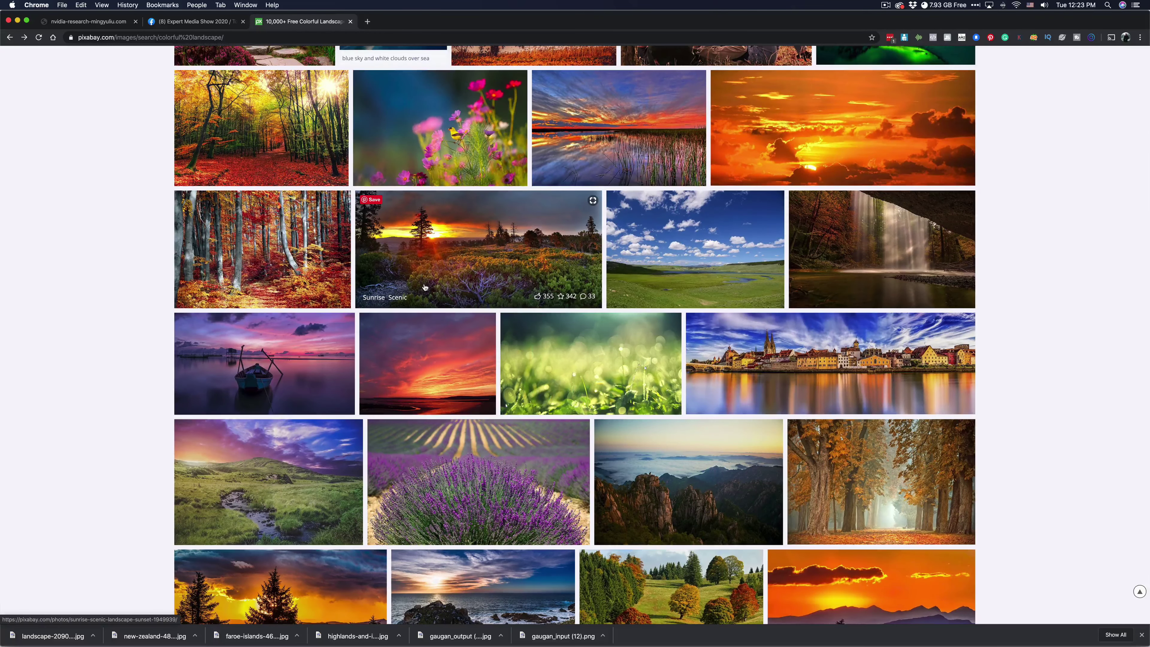
scroll(425, 286, "down", 6)
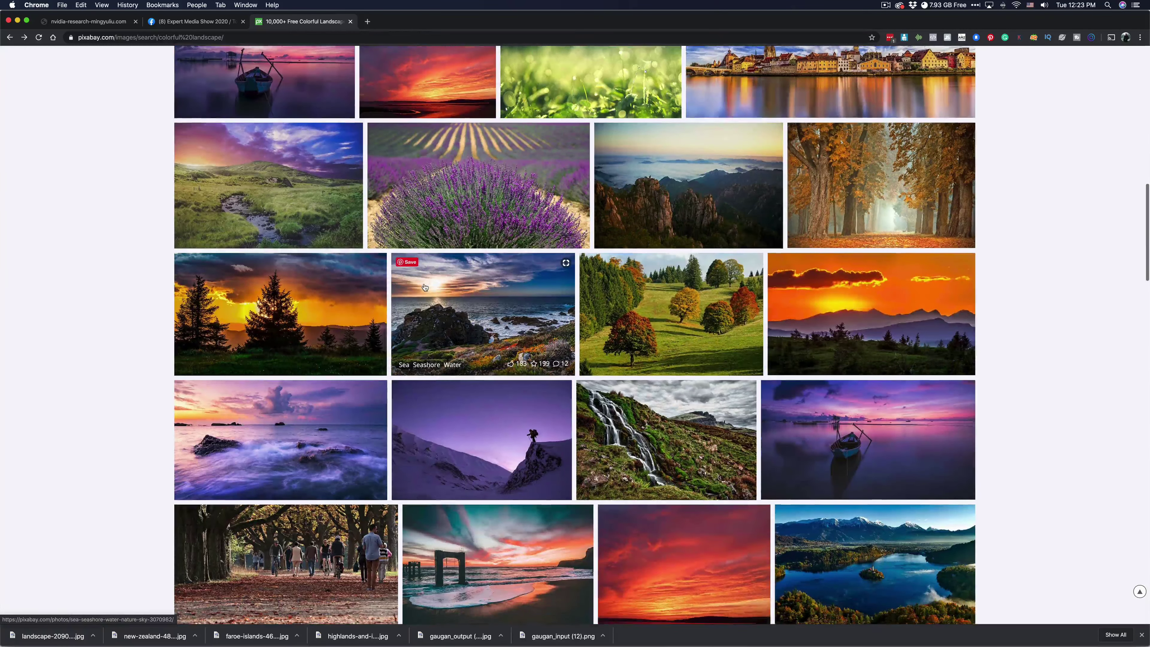
scroll(424, 287, "down", 4)
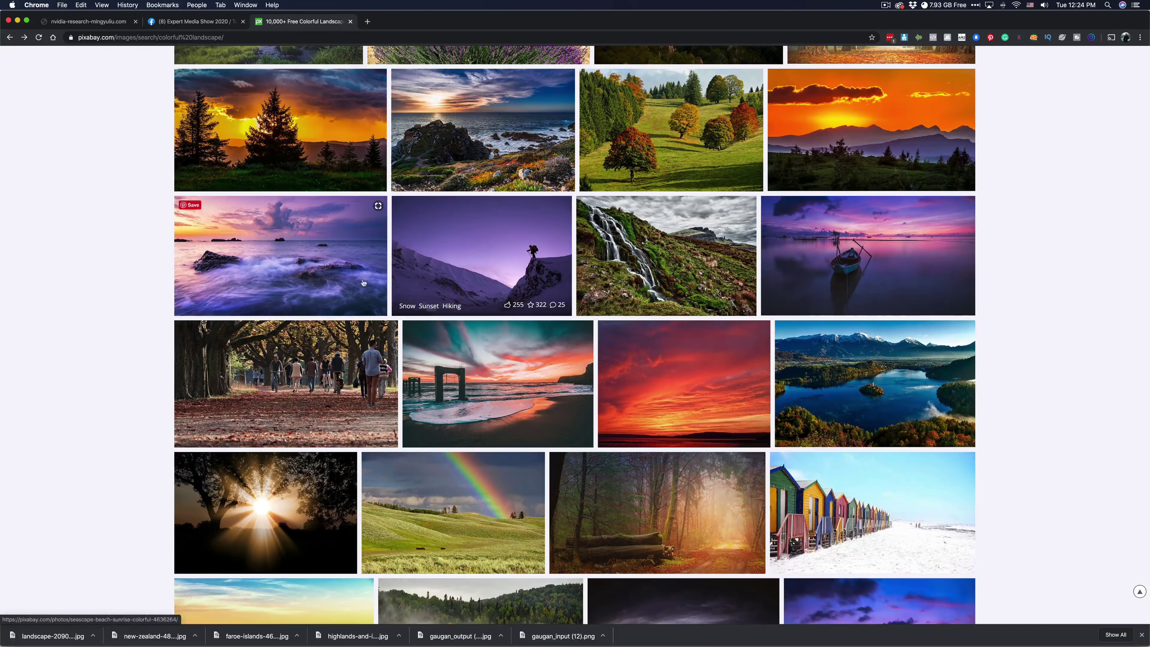
left_click(317, 272)
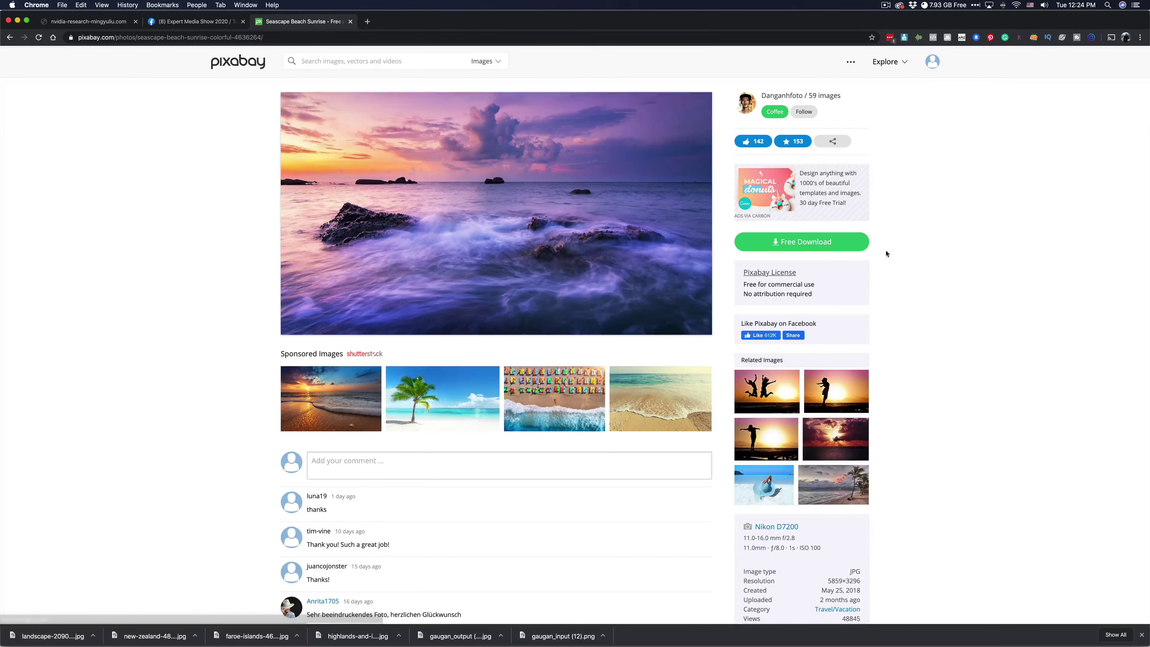
left_click(799, 241)
left_click(769, 329)
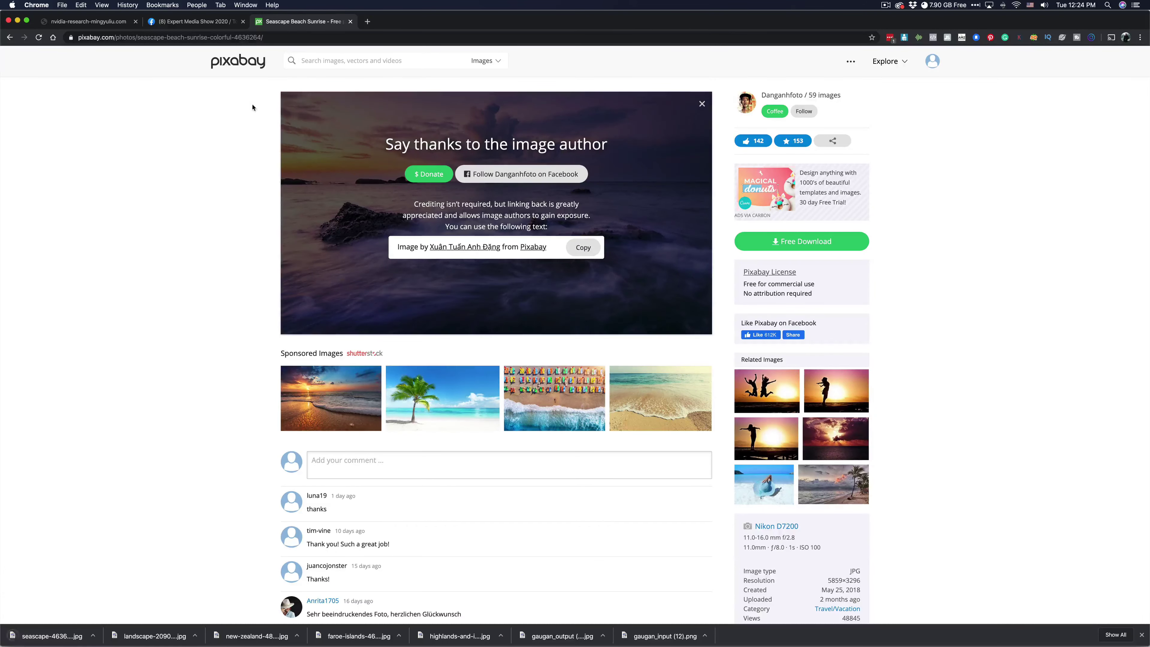
Upload seascape-4636264_1920.jpg as a custom style and apply it to the painting.
left_click(84, 22)
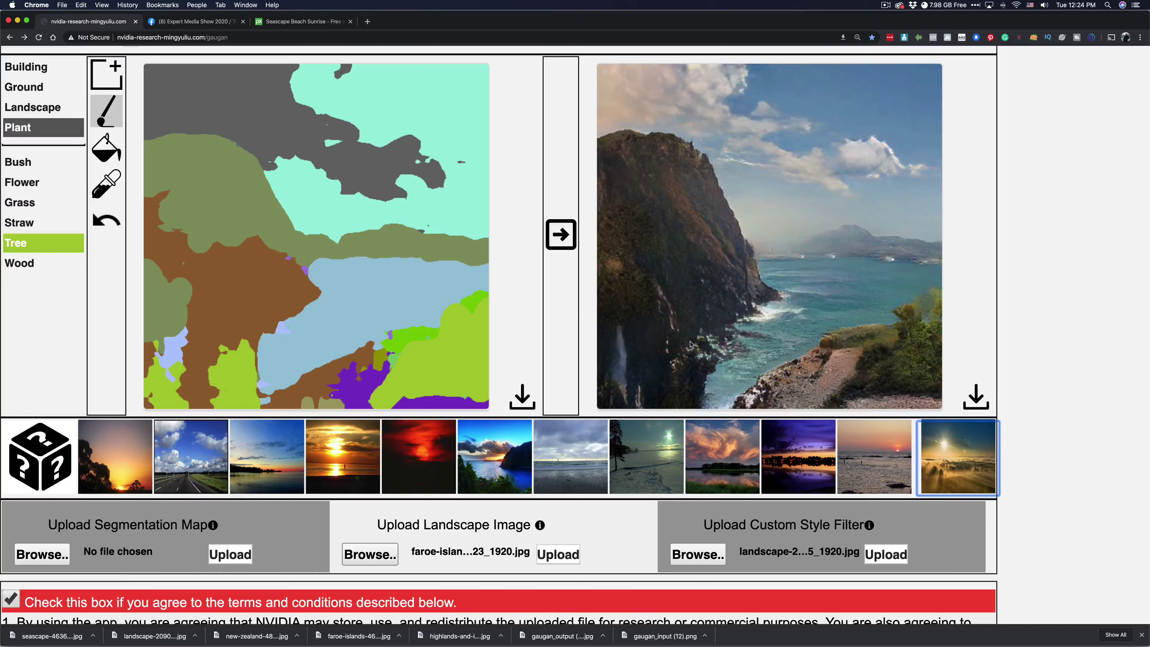
left_click(689, 554)
scroll(669, 322, "down", 15)
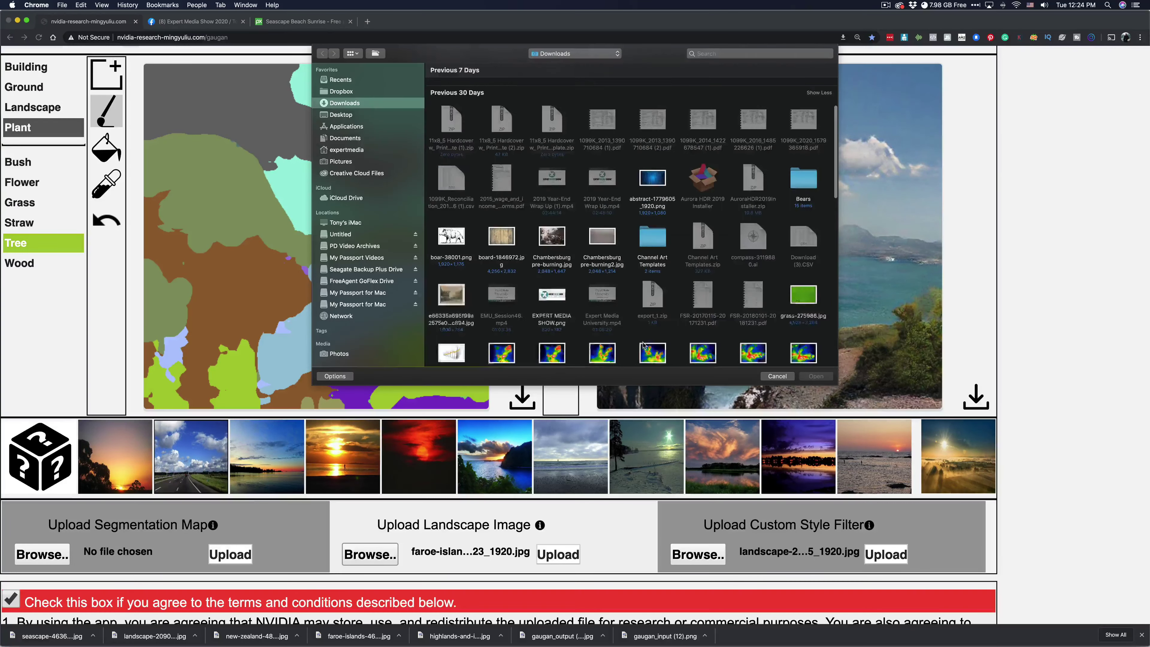
scroll(643, 347, "right", 5)
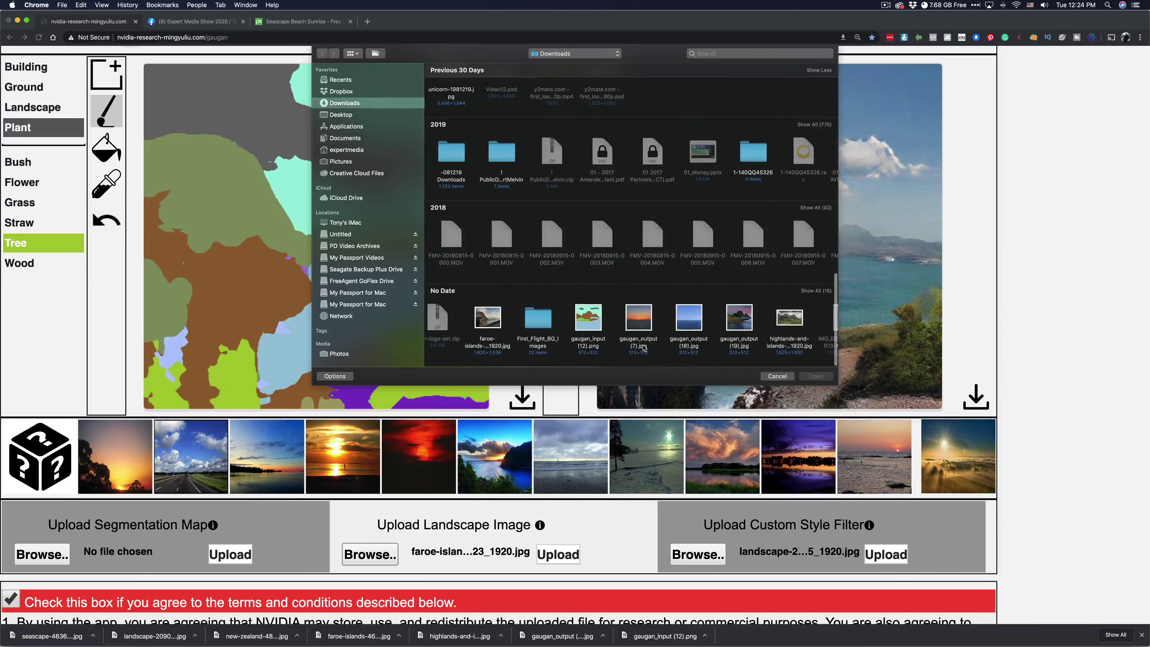
scroll(643, 347, "right", 6)
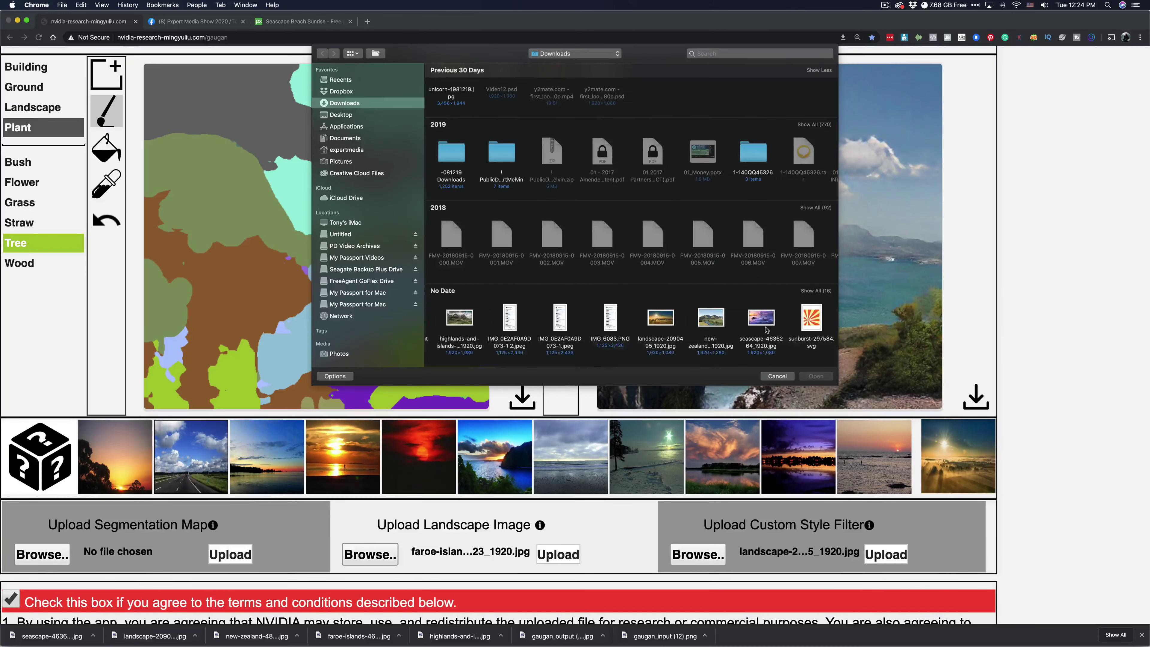
left_click(762, 322)
left_click(817, 376)
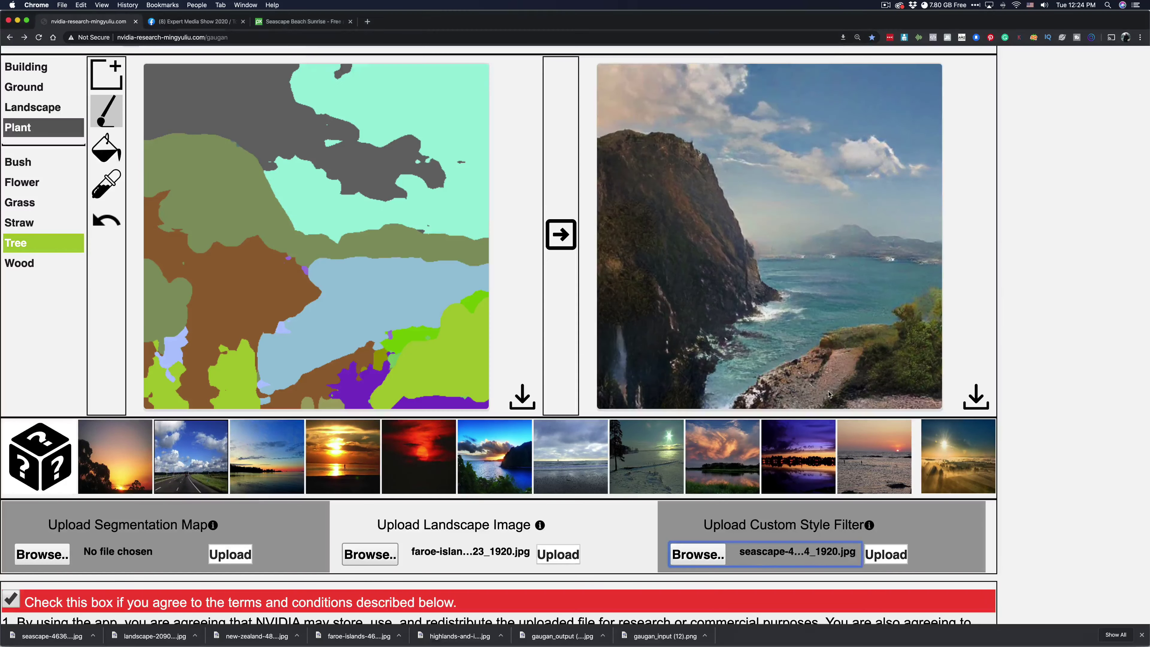
left_click(886, 553)
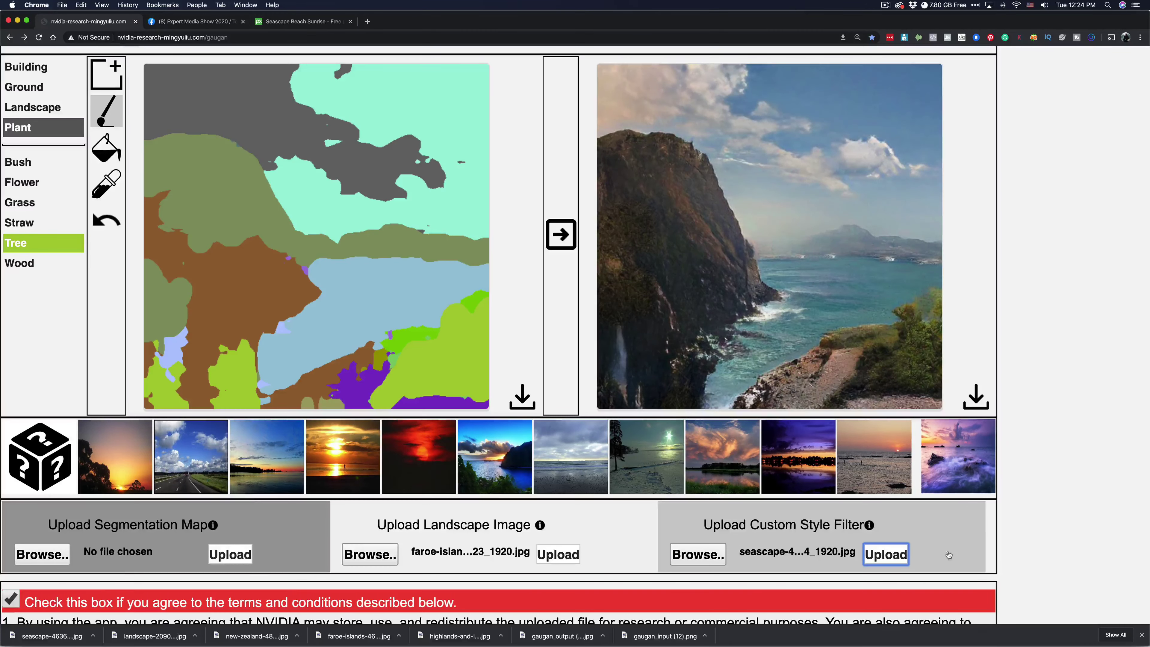
left_click(968, 482)
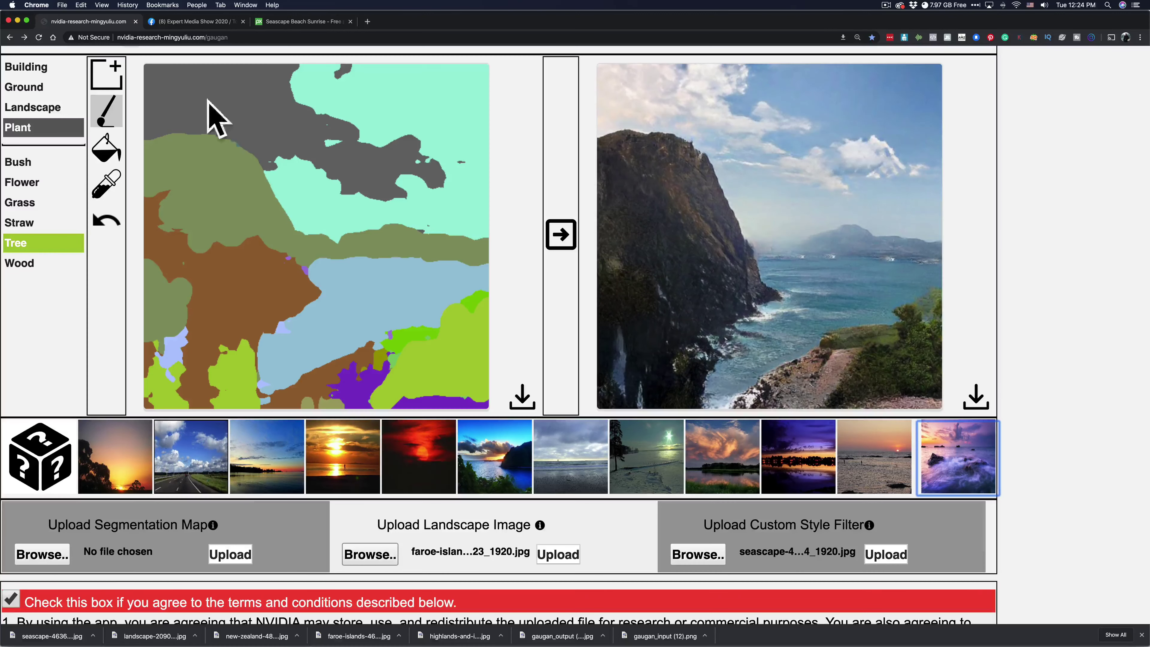
Paint Sky over the grey top band and the hill's upper edge, then regenerate.
left_click(33, 105)
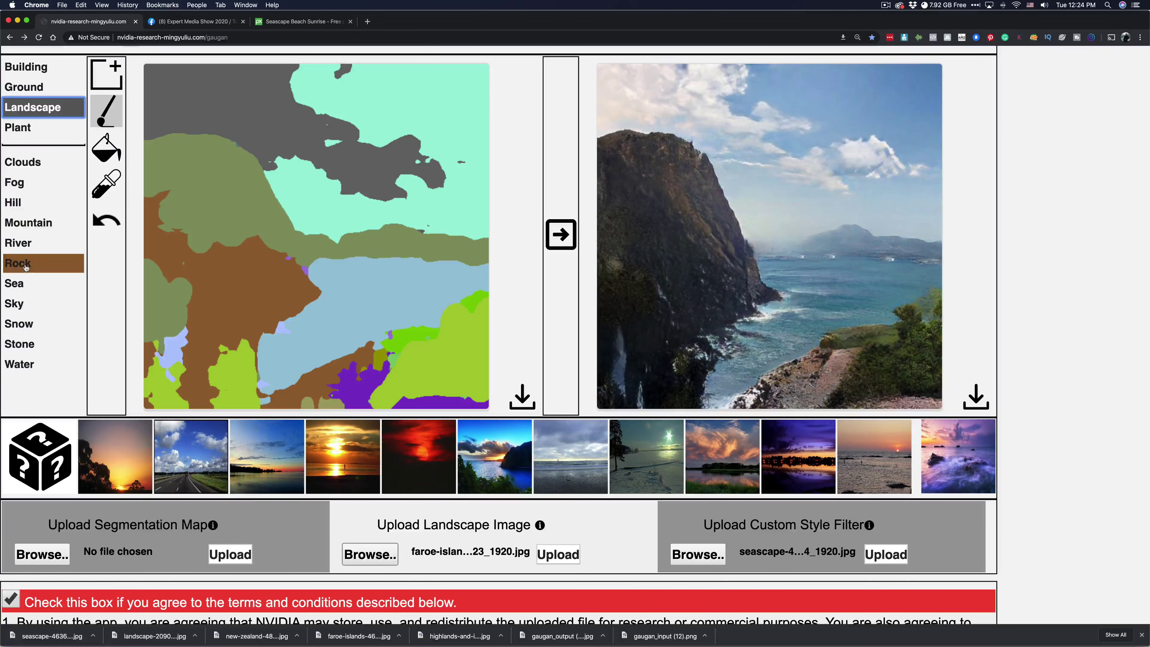
left_click(17, 303)
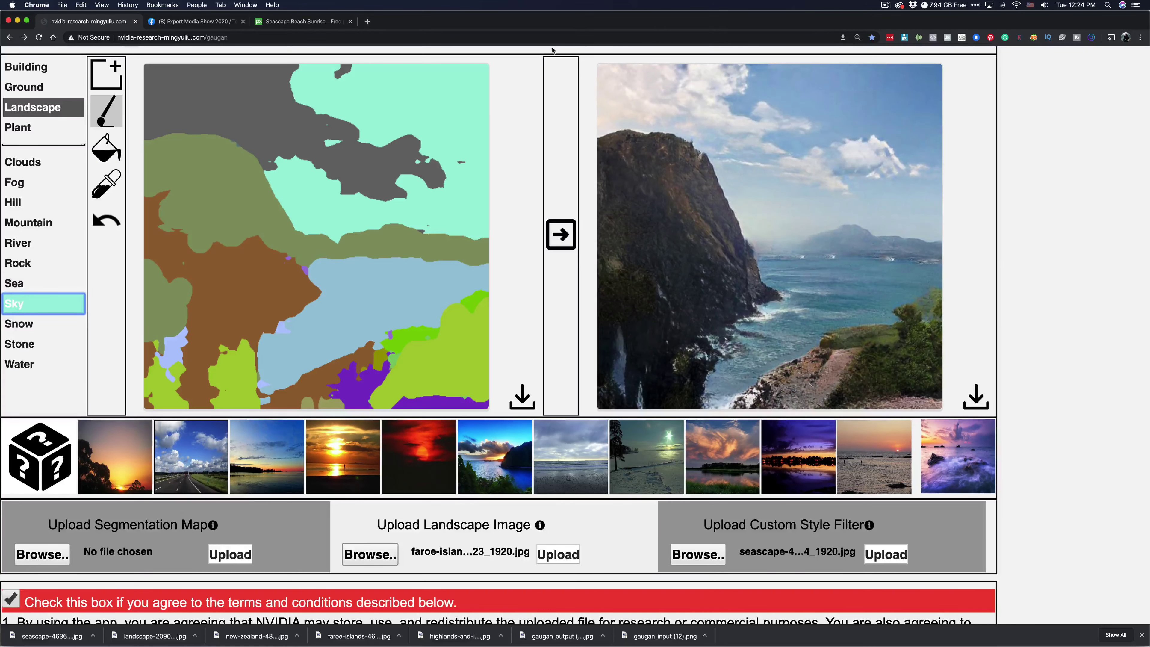
mouse_move(332, 102)
left_mouse_down()
mouse_move(218, 79)
mouse_move(360, 71)
left_mouse_up()
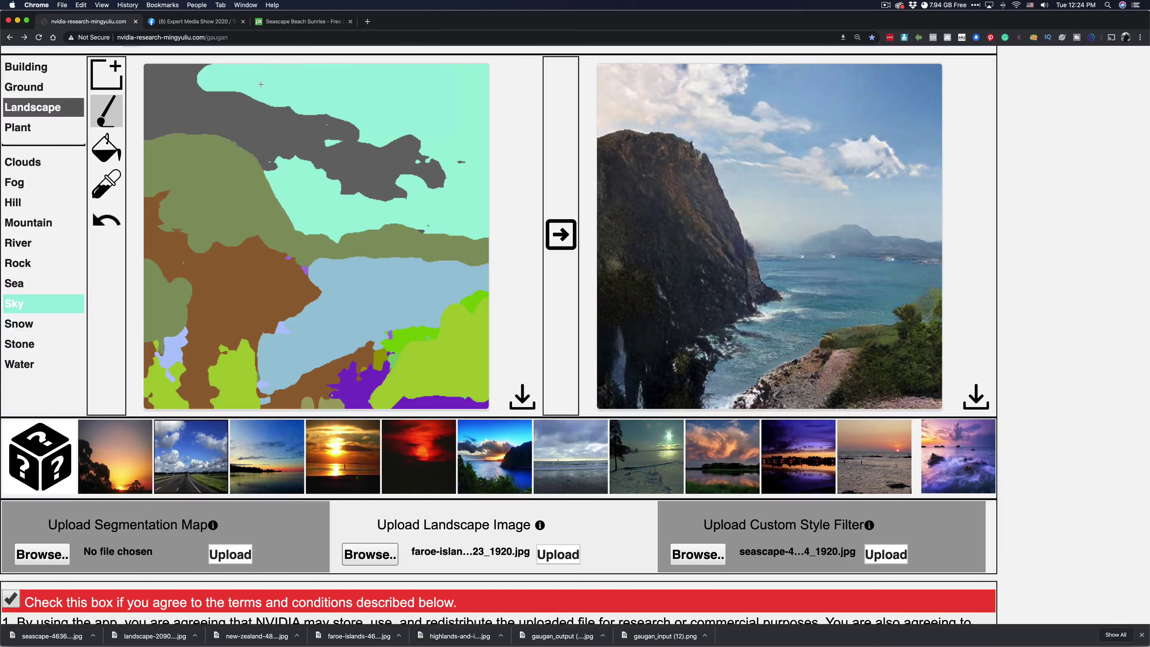
mouse_move(258, 86)
left_mouse_down()
mouse_move(396, 145)
mouse_move(462, 131)
mouse_move(341, 151)
mouse_move(346, 140)
mouse_move(332, 171)
mouse_move(478, 161)
mouse_move(371, 200)
mouse_move(440, 174)
mouse_move(366, 190)
mouse_move(316, 178)
mouse_move(323, 139)
mouse_move(379, 154)
left_mouse_up()
mouse_move(436, 198)
left_mouse_down()
mouse_move(439, 230)
mouse_move(362, 222)
left_mouse_up()
left_click_drag(448, 232, 471, 231)
left_click(543, 236)
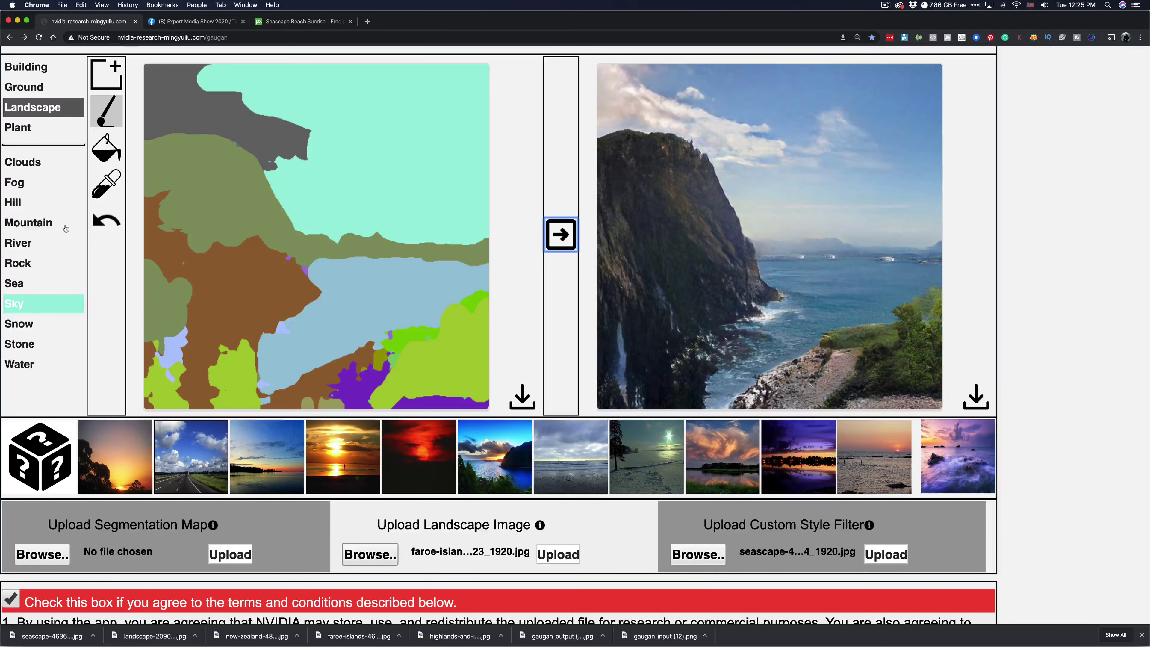
Paint a Clouds patch in the upper-right sky and generate the landscape again.
left_click(54, 223)
left_click(49, 166)
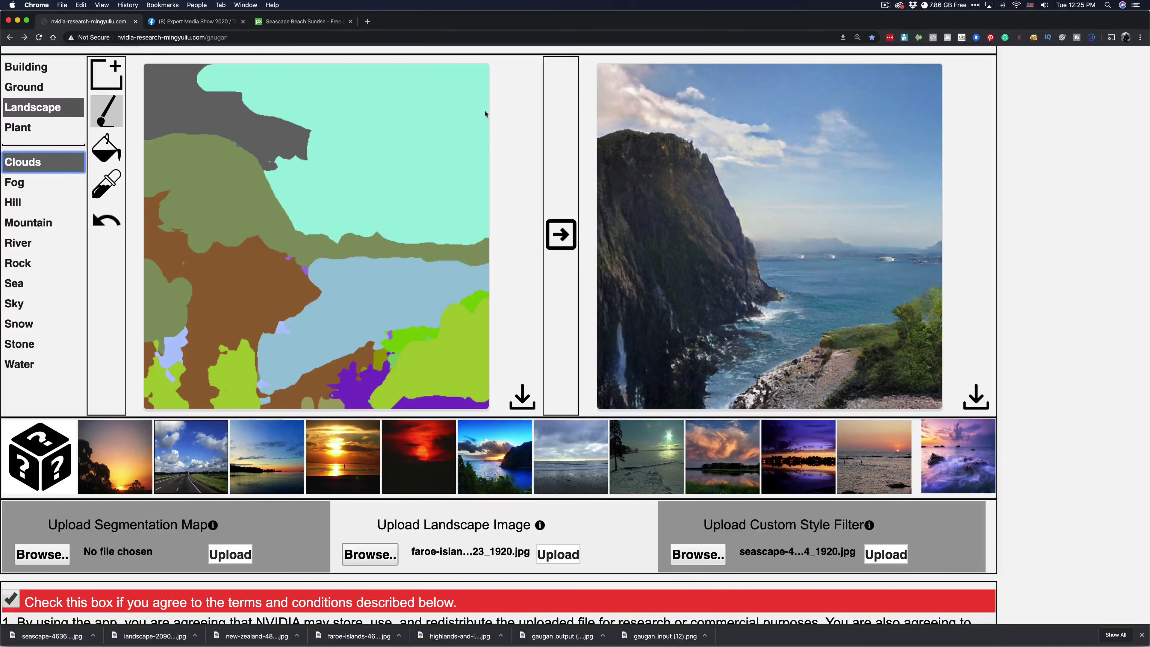
mouse_move(475, 111)
left_mouse_down()
mouse_move(414, 104)
mouse_move(499, 99)
mouse_move(480, 117)
left_mouse_up()
left_click(567, 238)
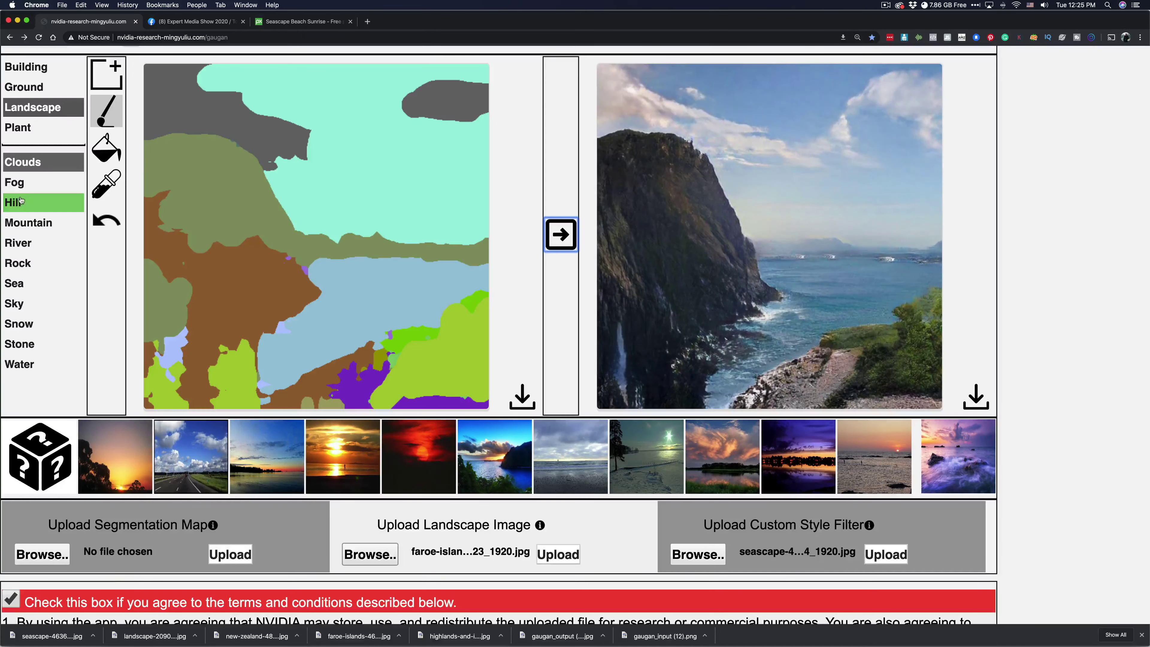
Paint Fog at the hill band's right end and across the sea, regenerate, then restore some Sea.
left_click(18, 183)
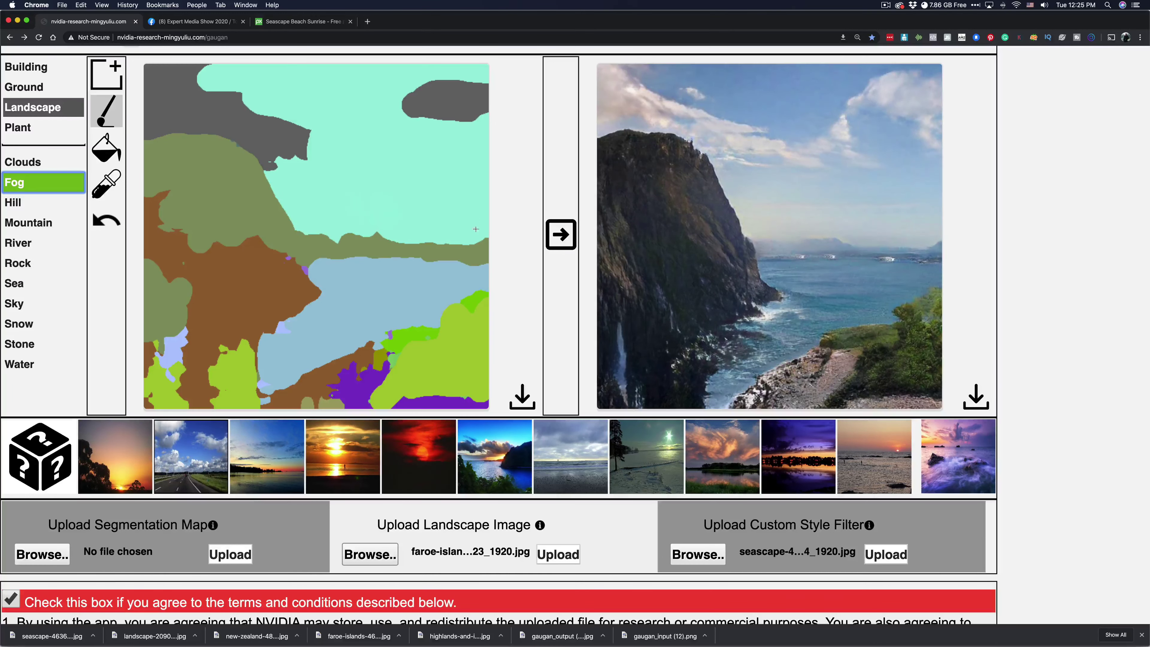
left_click_drag(476, 231, 451, 233)
left_click(553, 236)
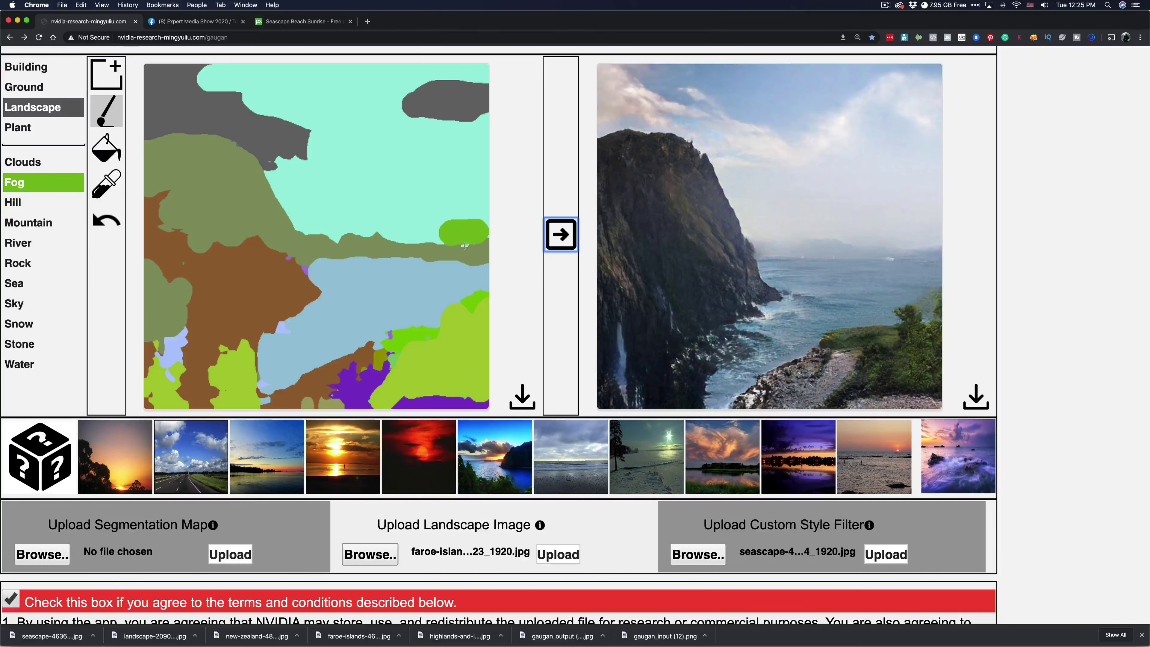
left_click_drag(411, 270, 327, 267)
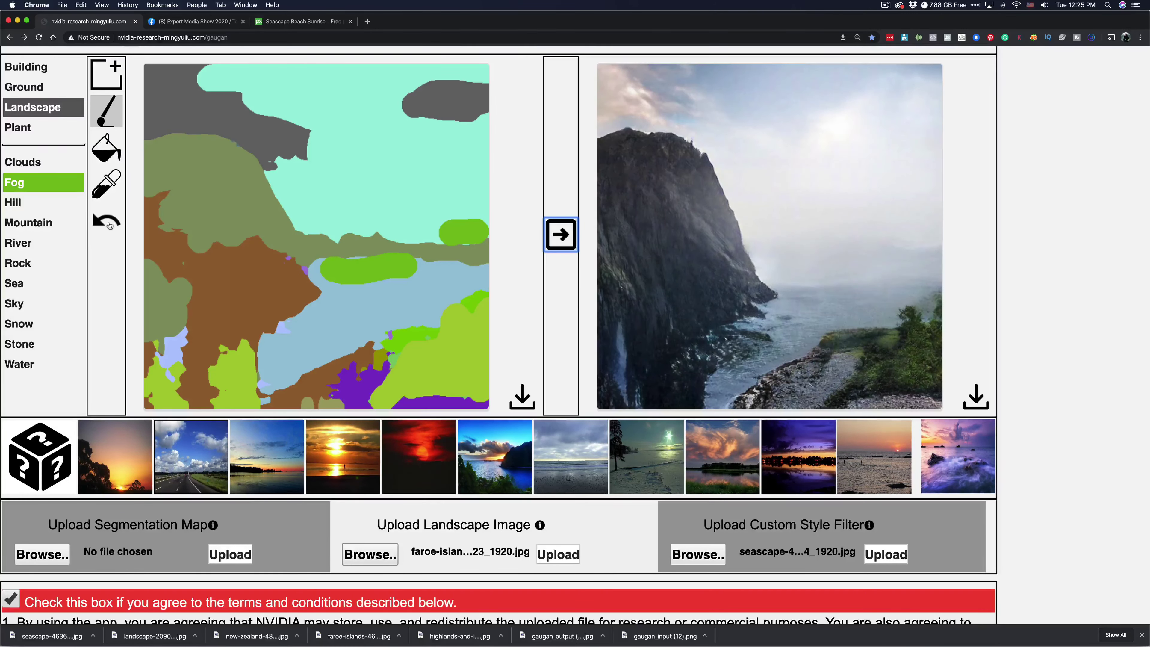
left_click(20, 285)
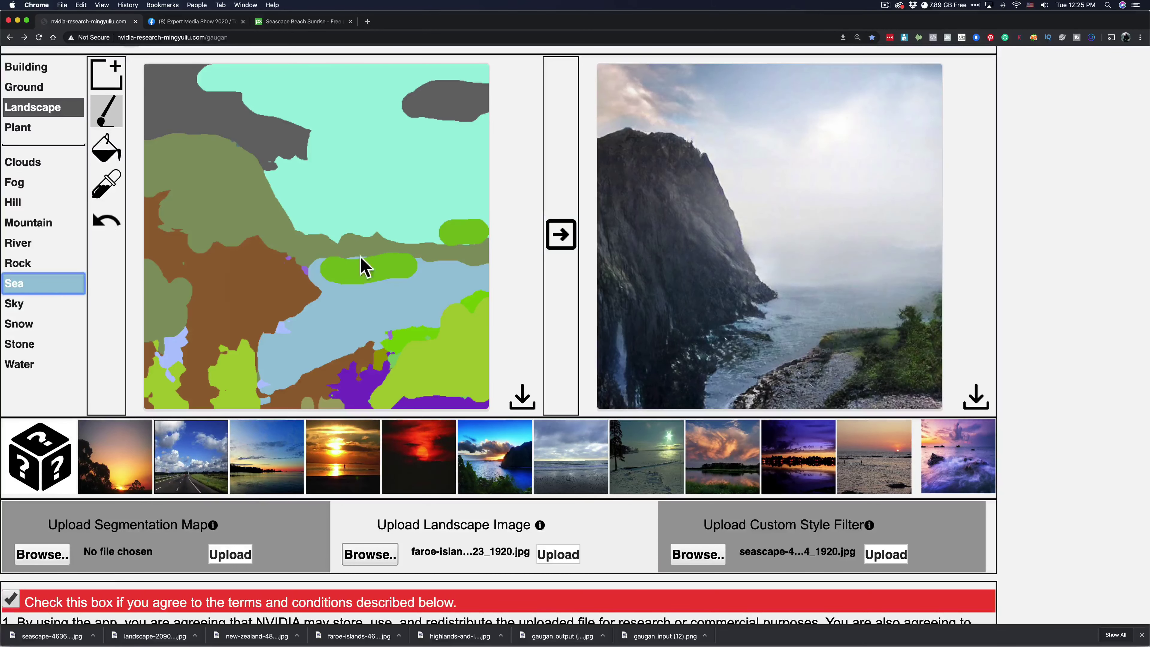
mouse_move(409, 249)
left_mouse_down()
mouse_move(391, 273)
mouse_move(355, 277)
mouse_move(414, 269)
mouse_move(327, 270)
mouse_move(374, 266)
left_mouse_up()
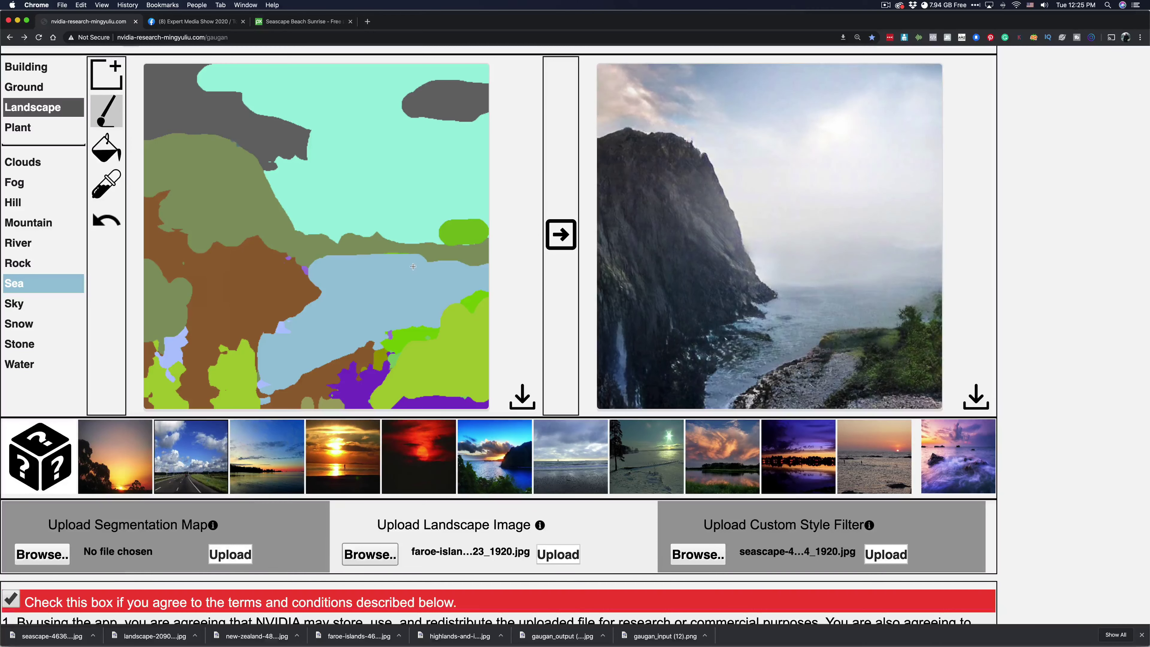
Replace the fog patch with Sky and paint a large Mountain across the right side.
left_click(26, 305)
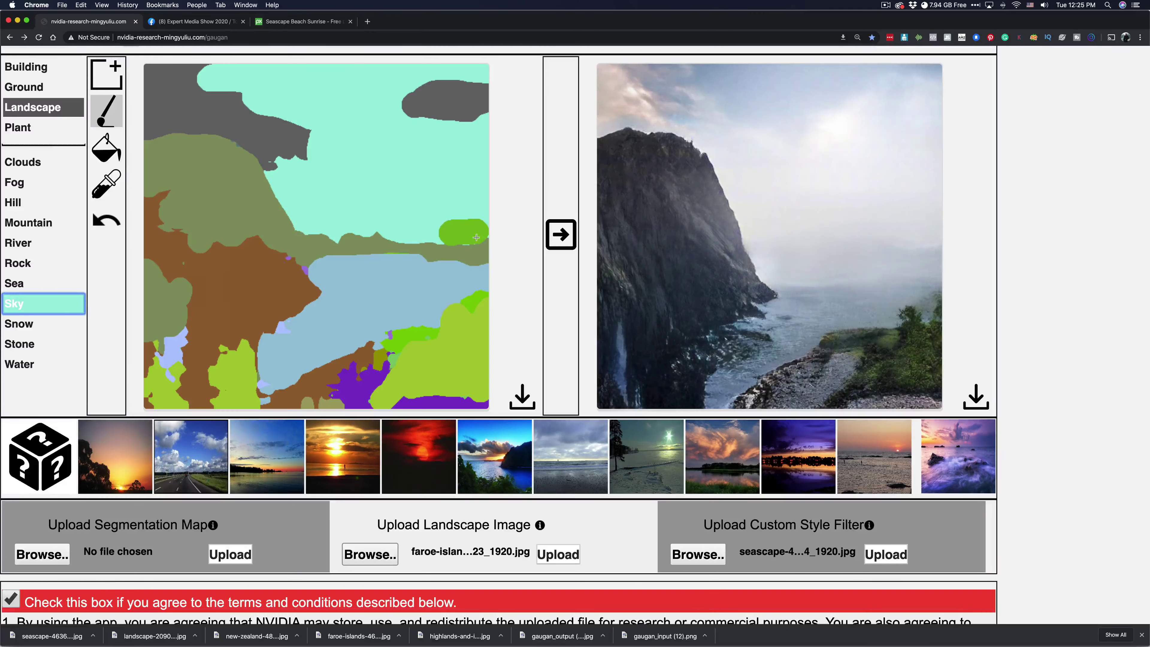
mouse_move(421, 223)
left_mouse_down()
mouse_move(497, 231)
mouse_move(419, 232)
left_mouse_up()
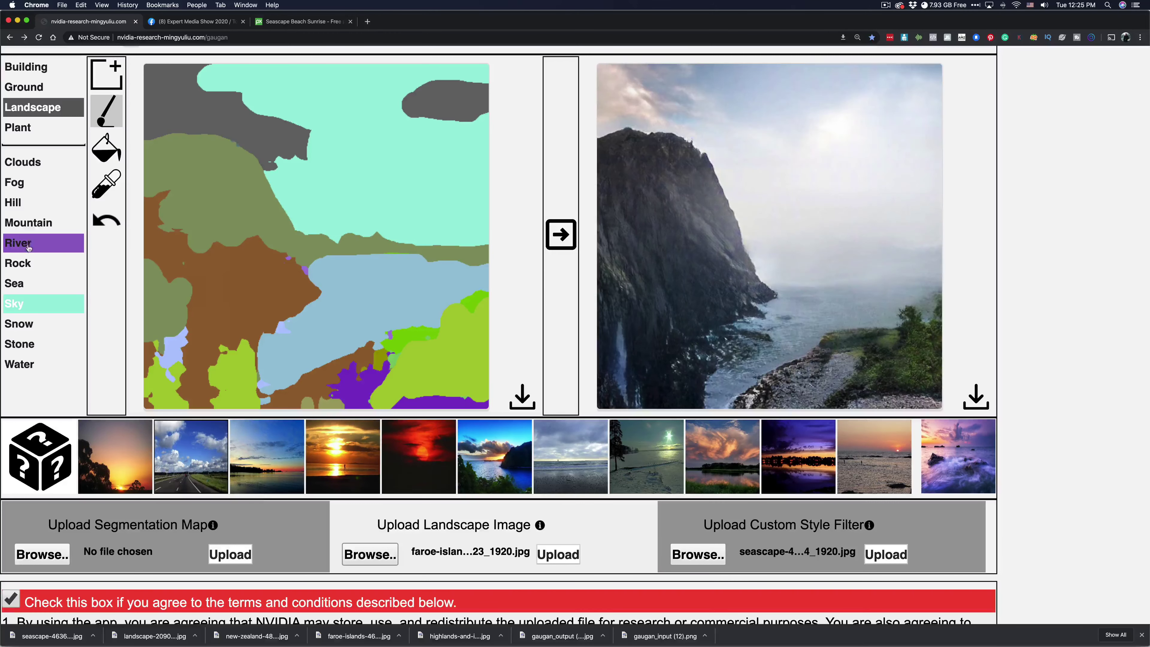
left_click(28, 224)
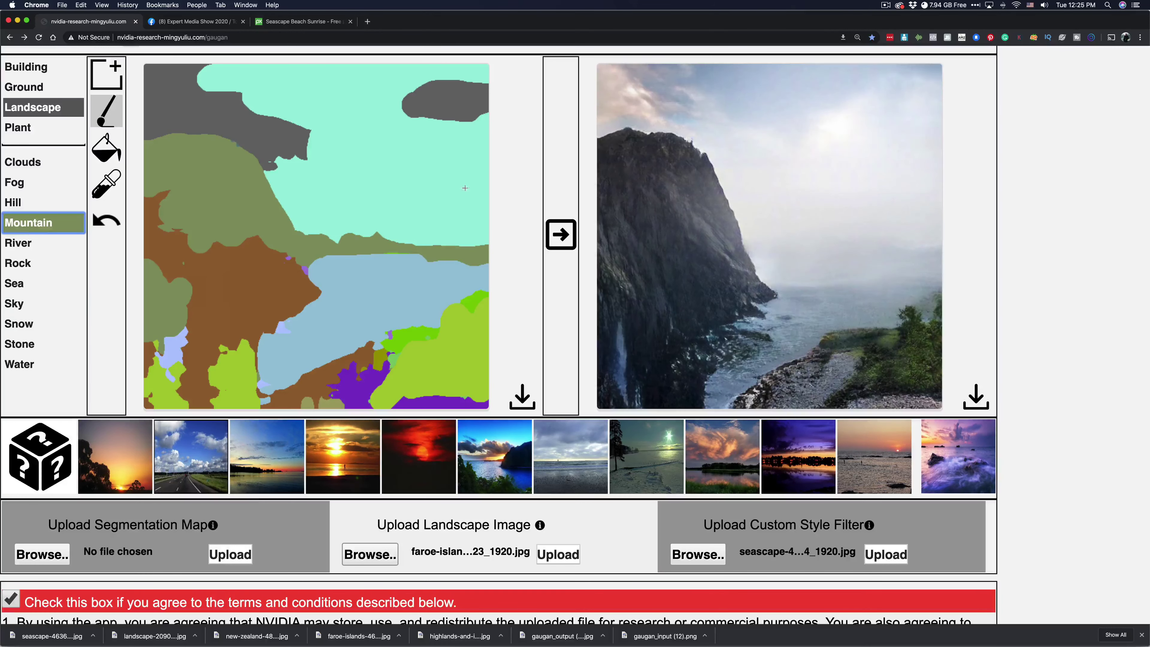
mouse_move(485, 148)
left_mouse_down()
mouse_move(416, 165)
mouse_move(381, 237)
mouse_move(475, 236)
mouse_move(496, 179)
mouse_move(429, 168)
mouse_move(400, 201)
mouse_move(492, 181)
mouse_move(419, 208)
mouse_move(423, 218)
mouse_move(494, 213)
mouse_move(483, 239)
mouse_move(380, 223)
mouse_move(410, 206)
mouse_move(380, 204)
mouse_move(342, 236)
left_mouse_up()
Paint Sky over part of the grey clouds and regenerate the image.
left_click(26, 263)
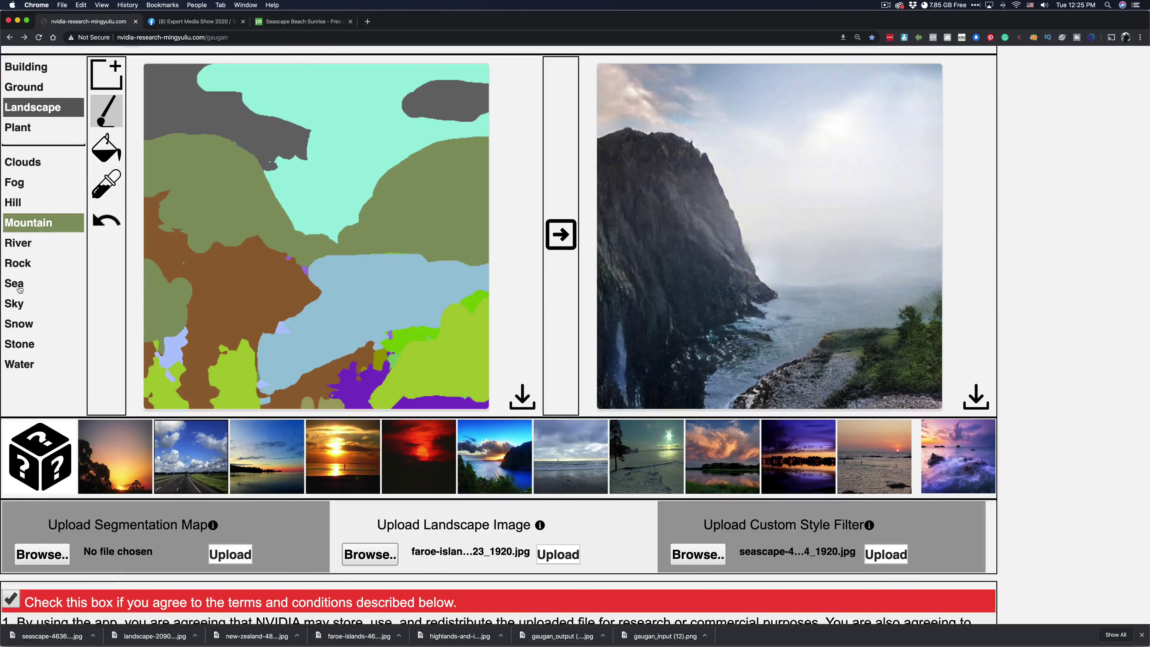
left_click(16, 304)
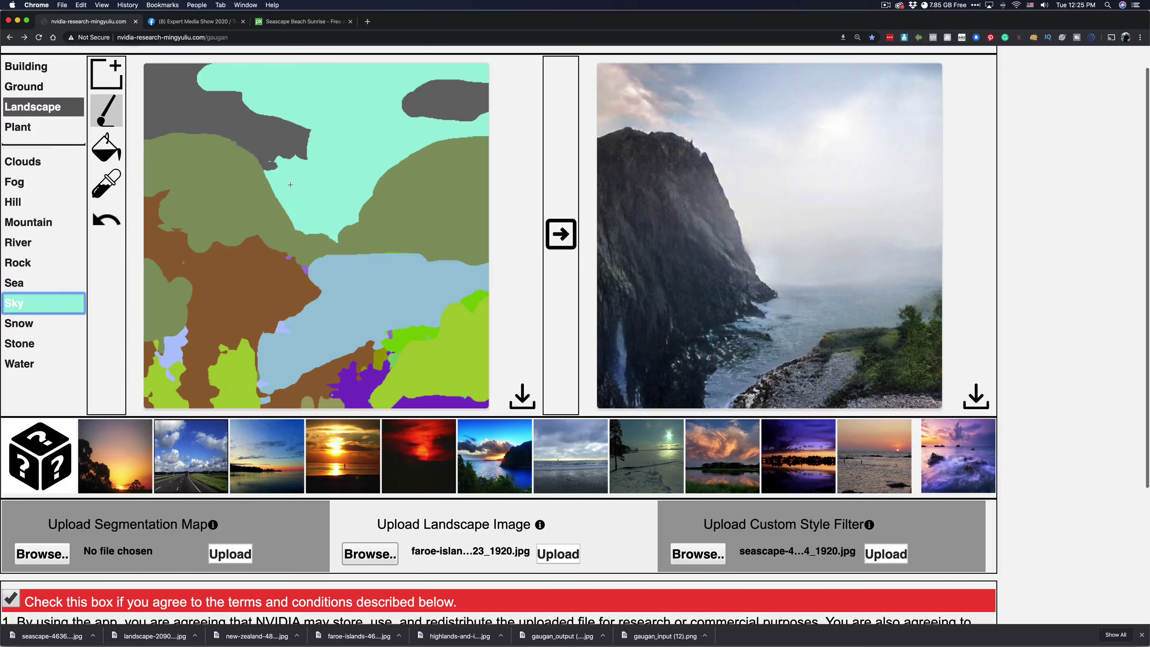
mouse_move(271, 176)
left_mouse_down()
mouse_move(231, 149)
mouse_move(136, 148)
mouse_move(152, 157)
mouse_move(141, 185)
mouse_move(240, 183)
mouse_move(163, 184)
mouse_move(207, 213)
mouse_move(310, 216)
mouse_move(184, 203)
mouse_move(282, 197)
mouse_move(154, 167)
left_mouse_up()
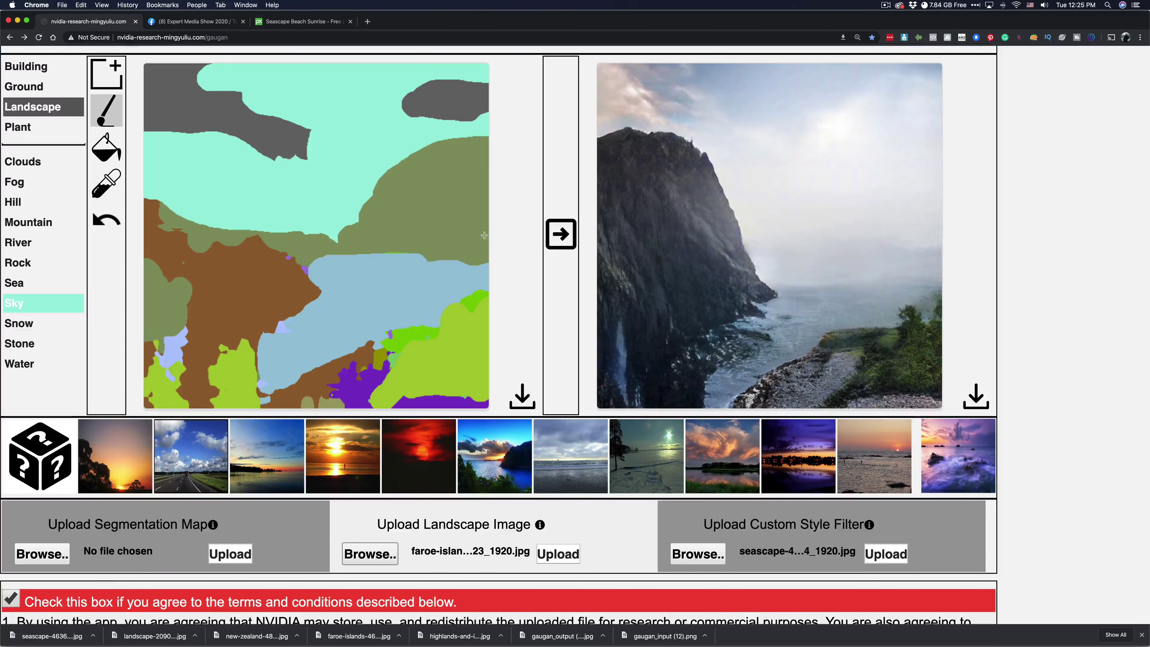
left_click(559, 246)
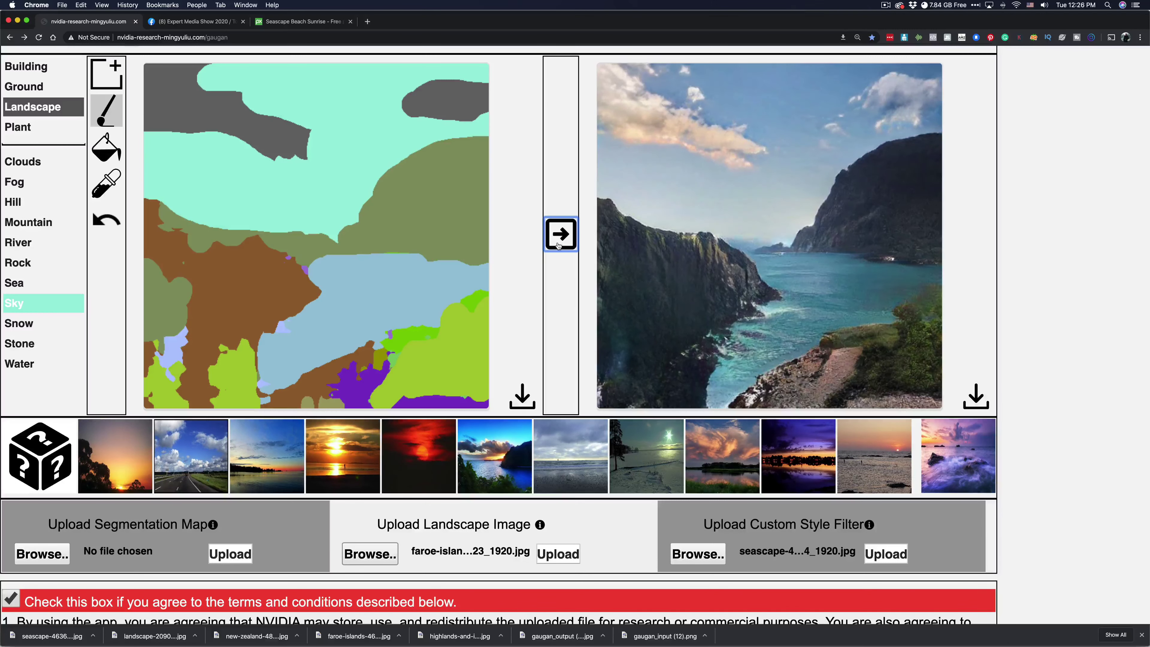
Preview sunset beach, purple dusk, orange cloud sunset and moonlit beach styles, then return to Pixabay.
left_click(874, 484)
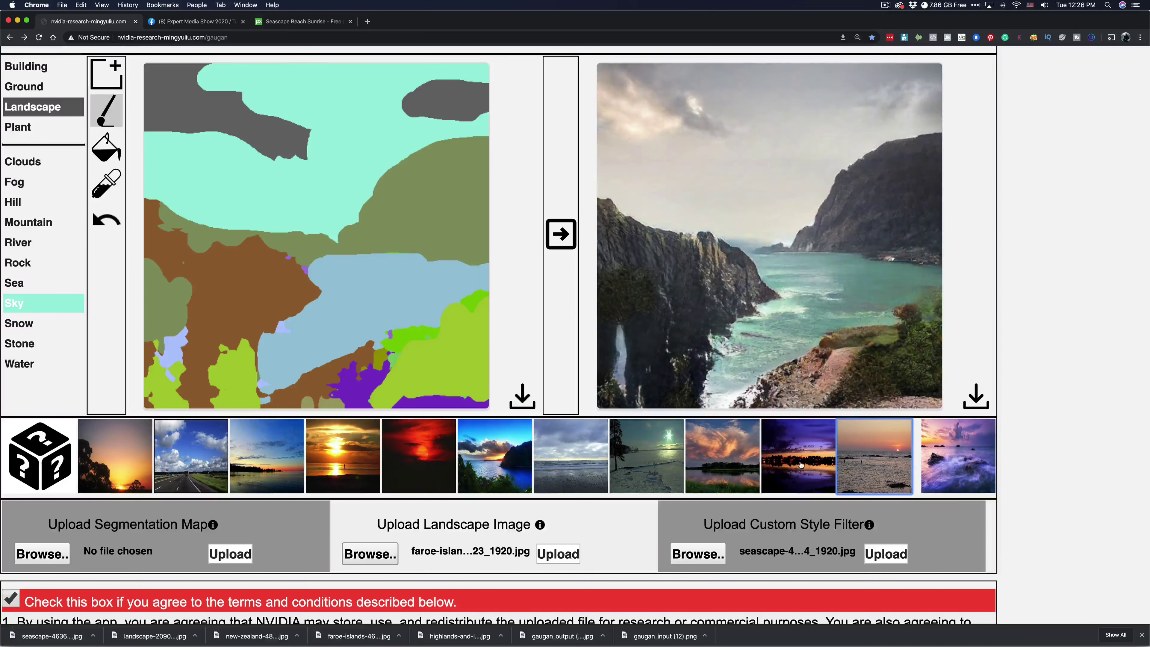
left_click(804, 465)
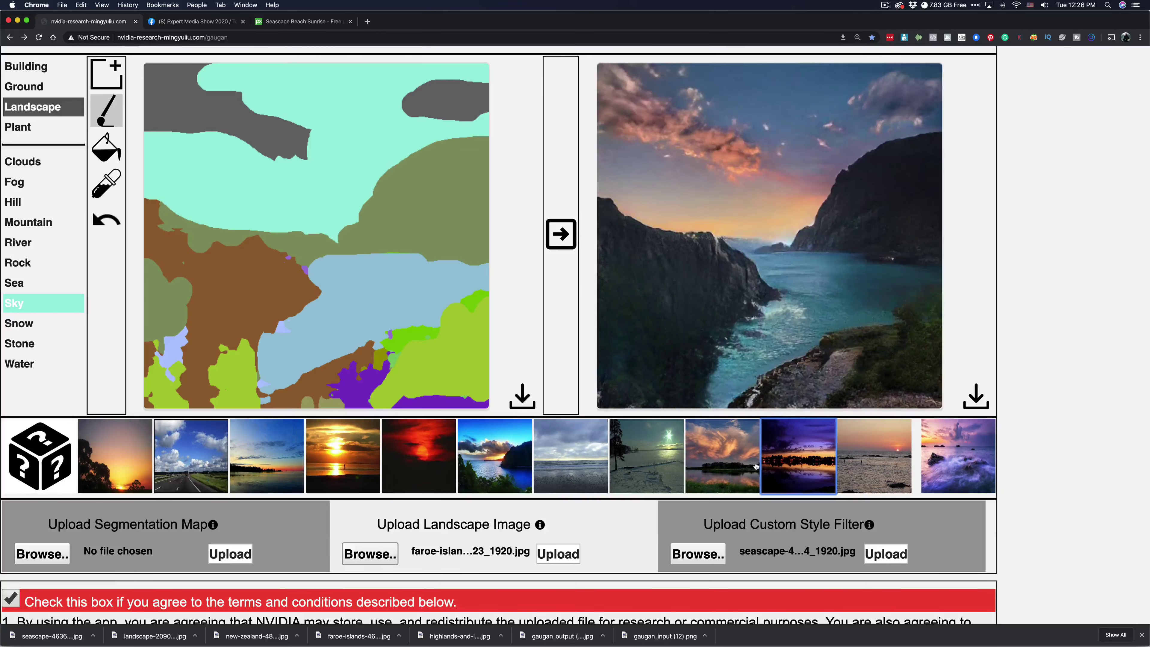
left_click(724, 470)
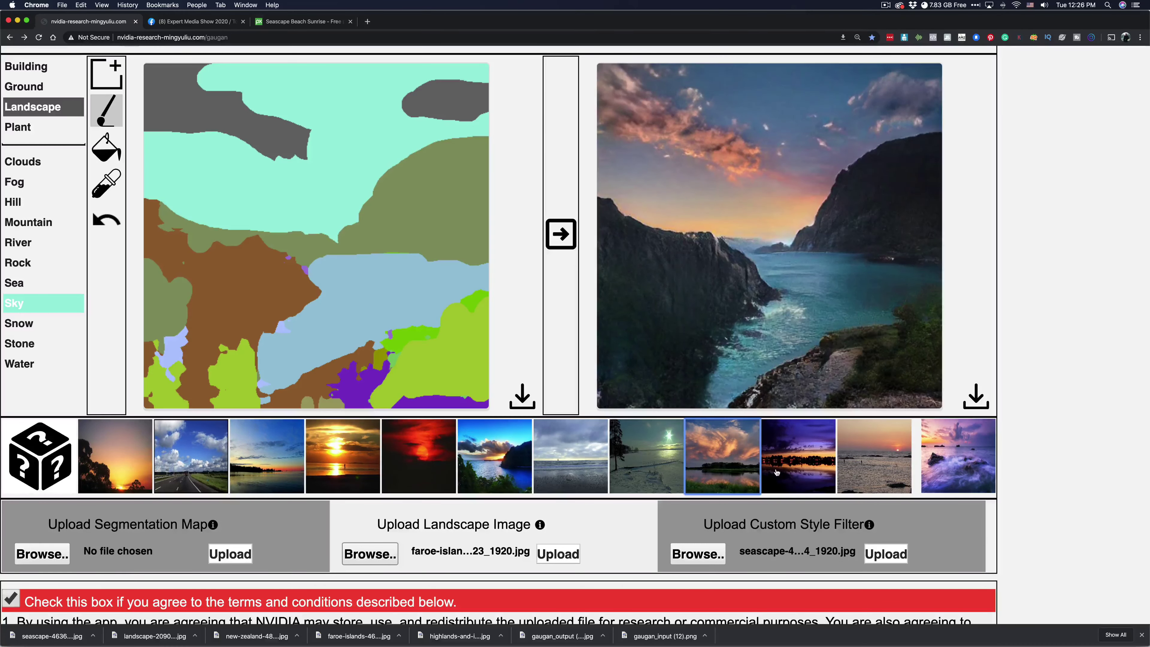
left_click(642, 460)
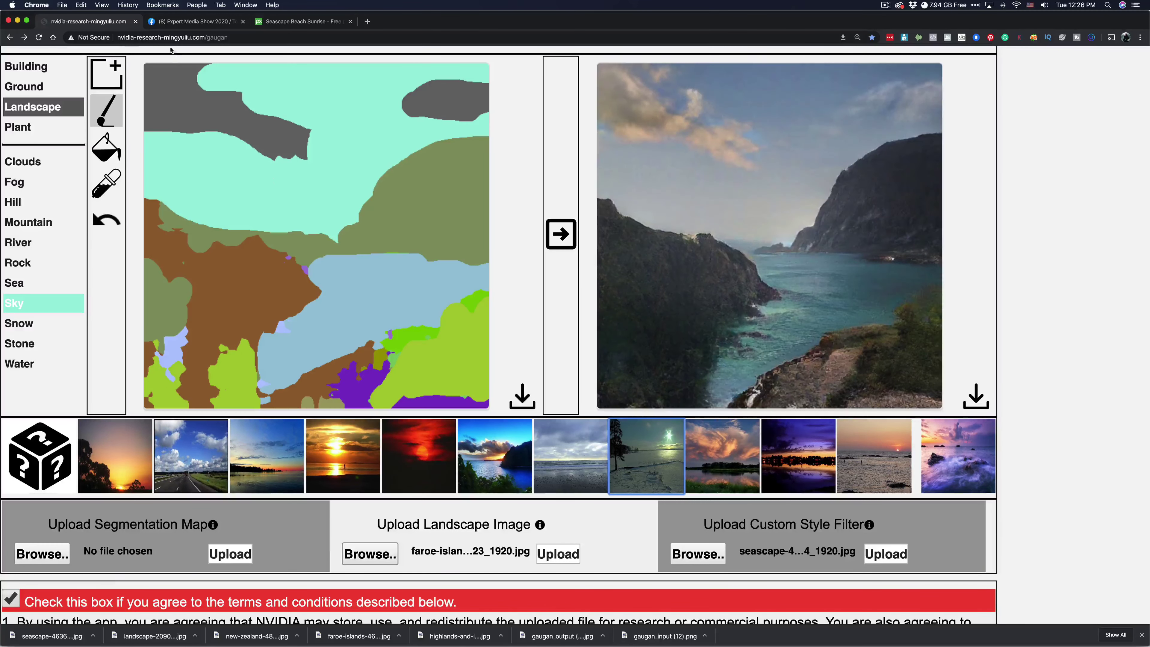
left_click(303, 24)
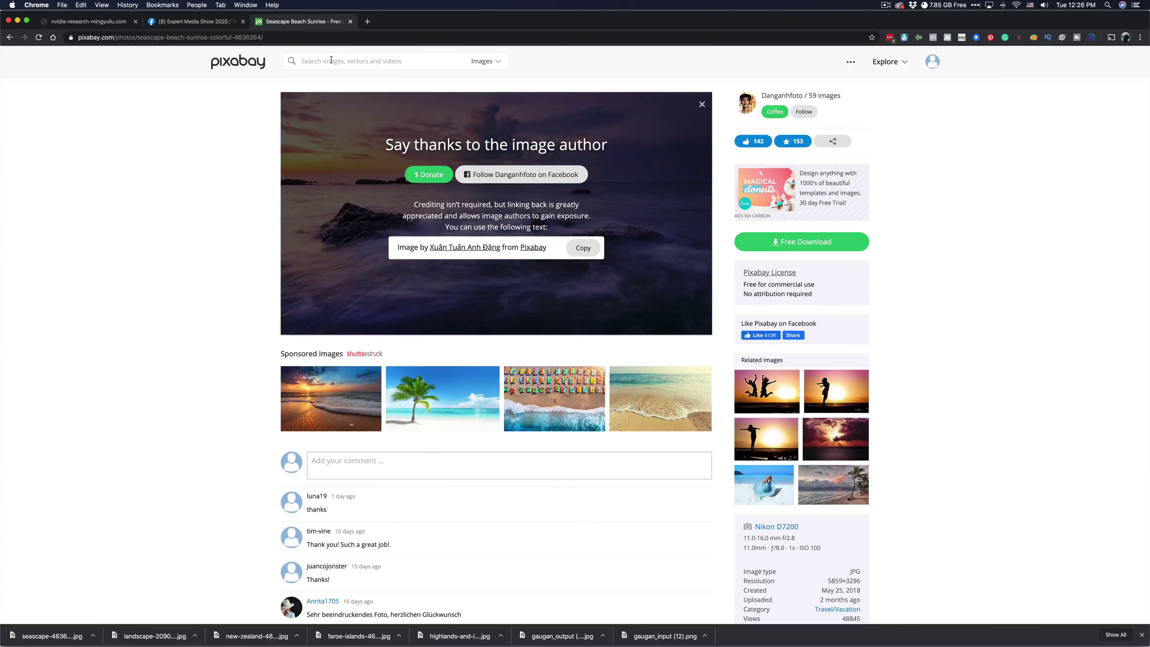
Search Pixabay for rainbow colors, download the roses photo at 1920×1275, and return to GauGAN.
type("rainbow colors")
key("Return")
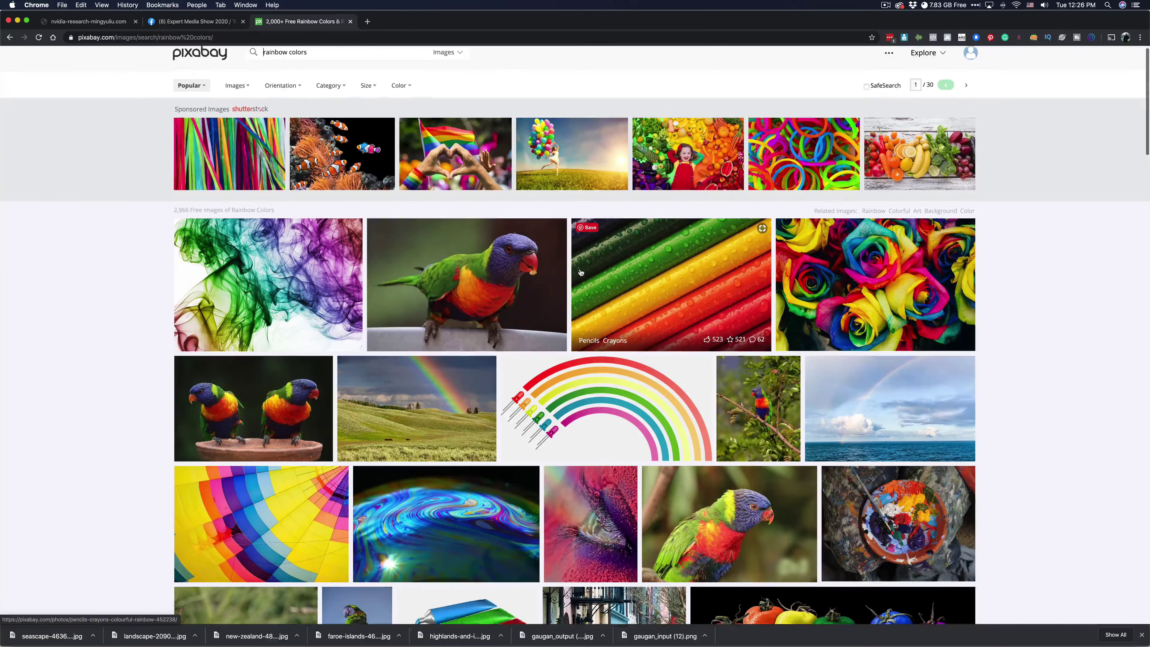
scroll(581, 272, "down", 3)
left_click(882, 183)
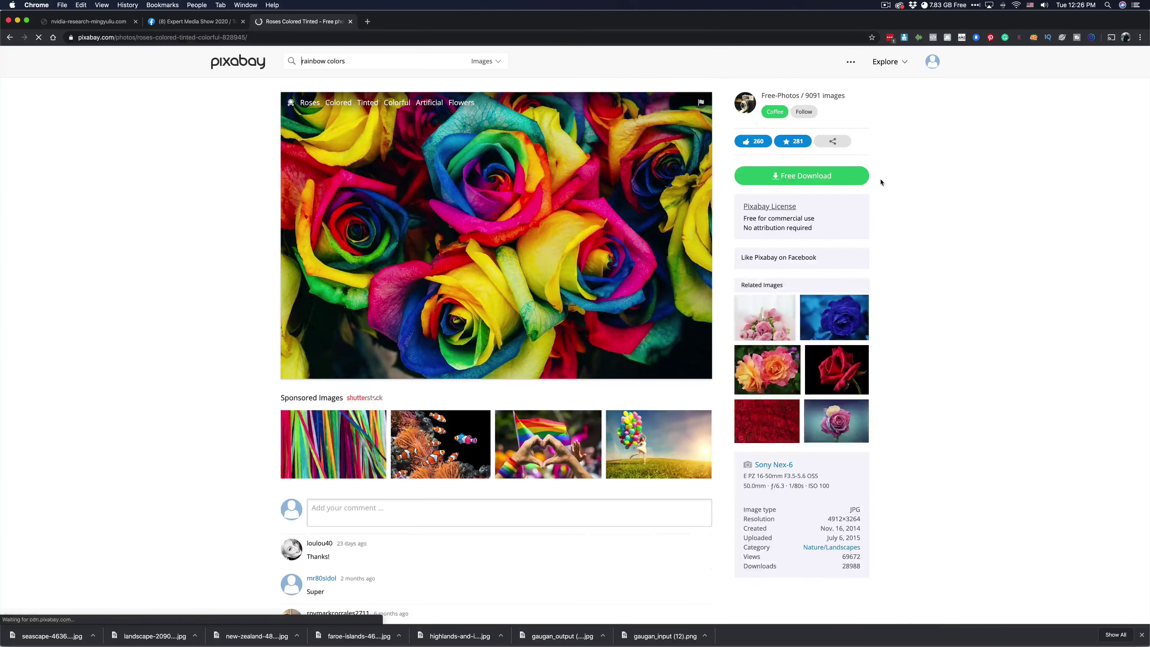
left_click(797, 242)
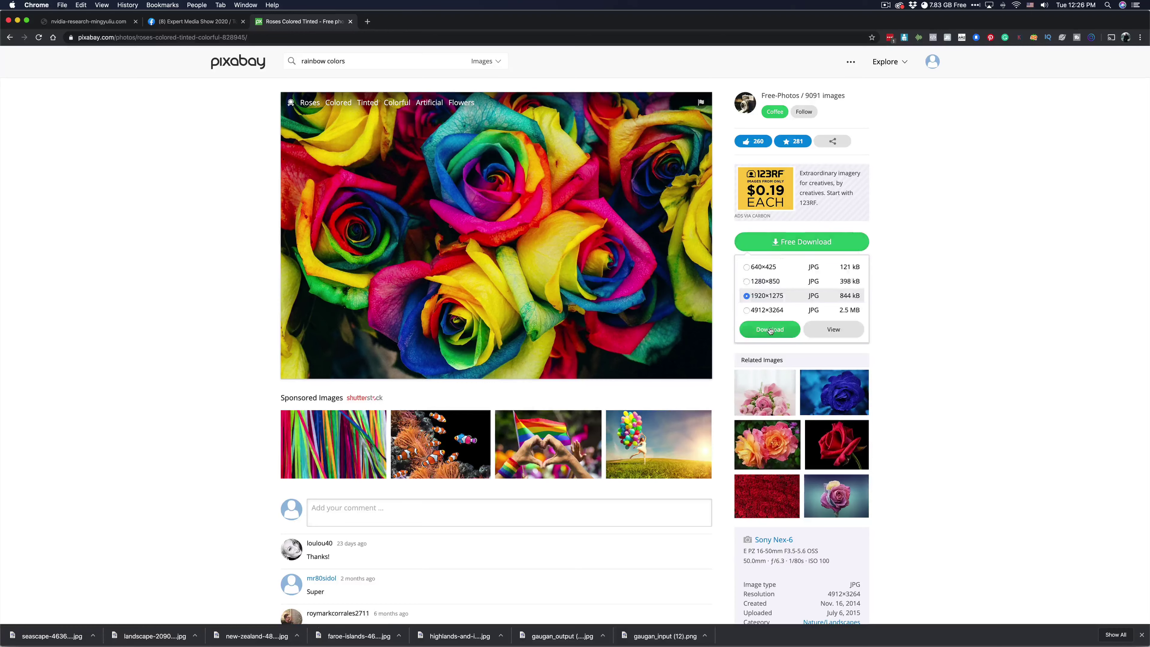
left_click(769, 330)
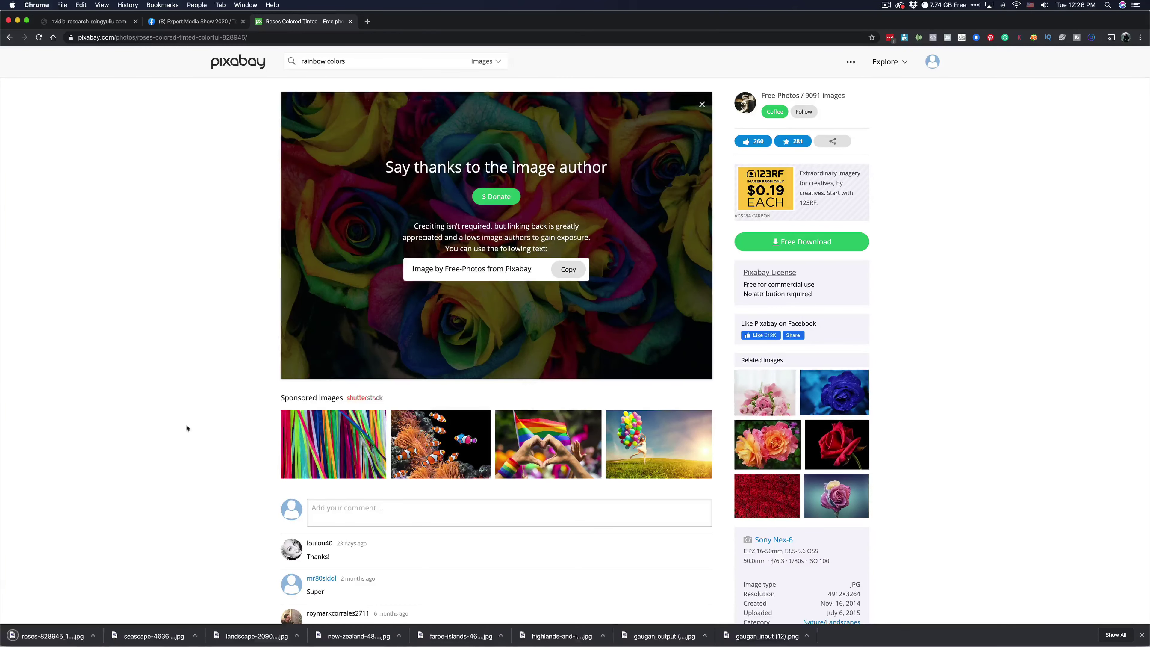
left_click(99, 22)
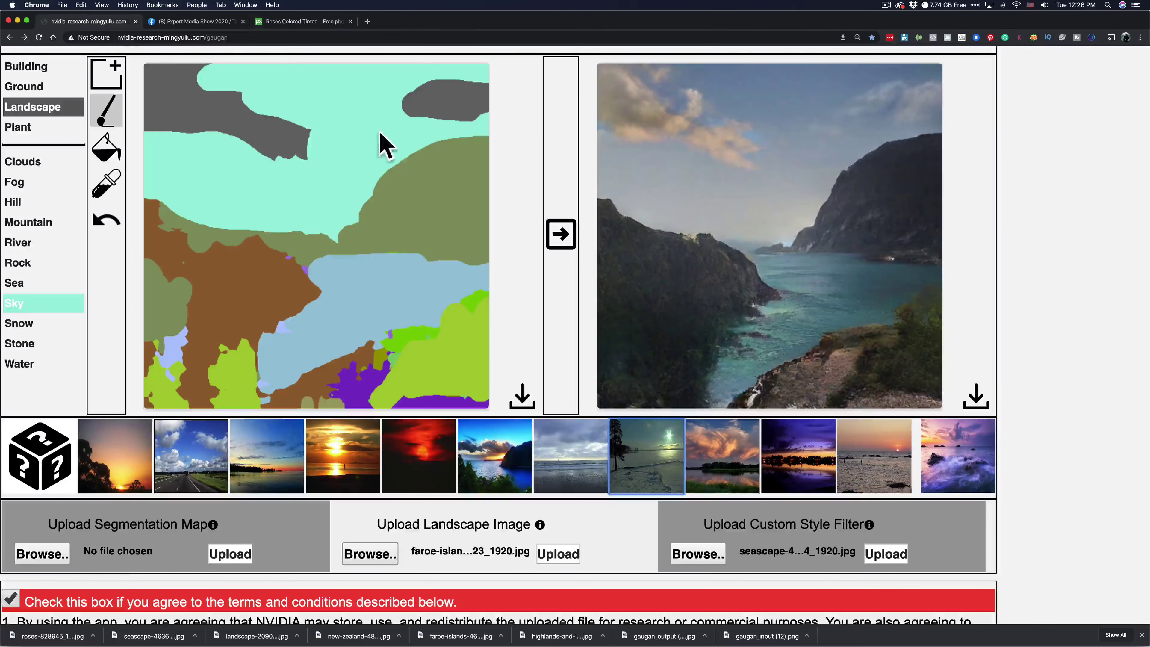
Upload the downloaded rainbow roses image as a custom style and apply it to the seascape.
left_click(692, 556)
scroll(616, 318, "down", 15)
scroll(609, 347, "right", 15)
left_click(717, 318)
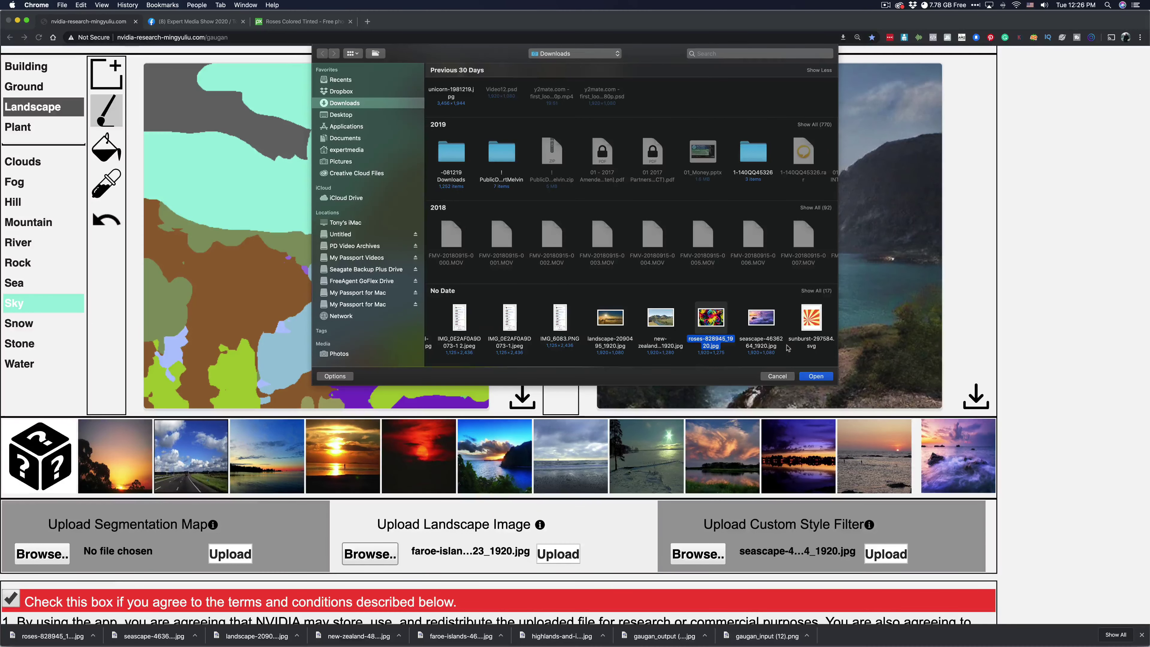
left_click(816, 376)
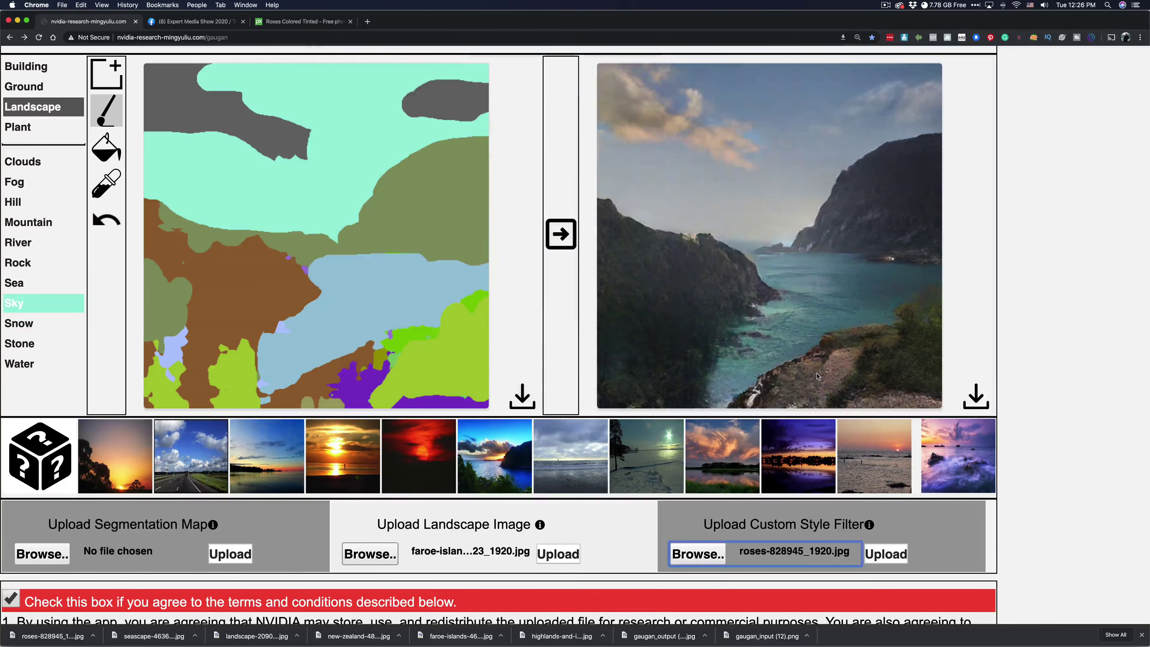
left_click(886, 554)
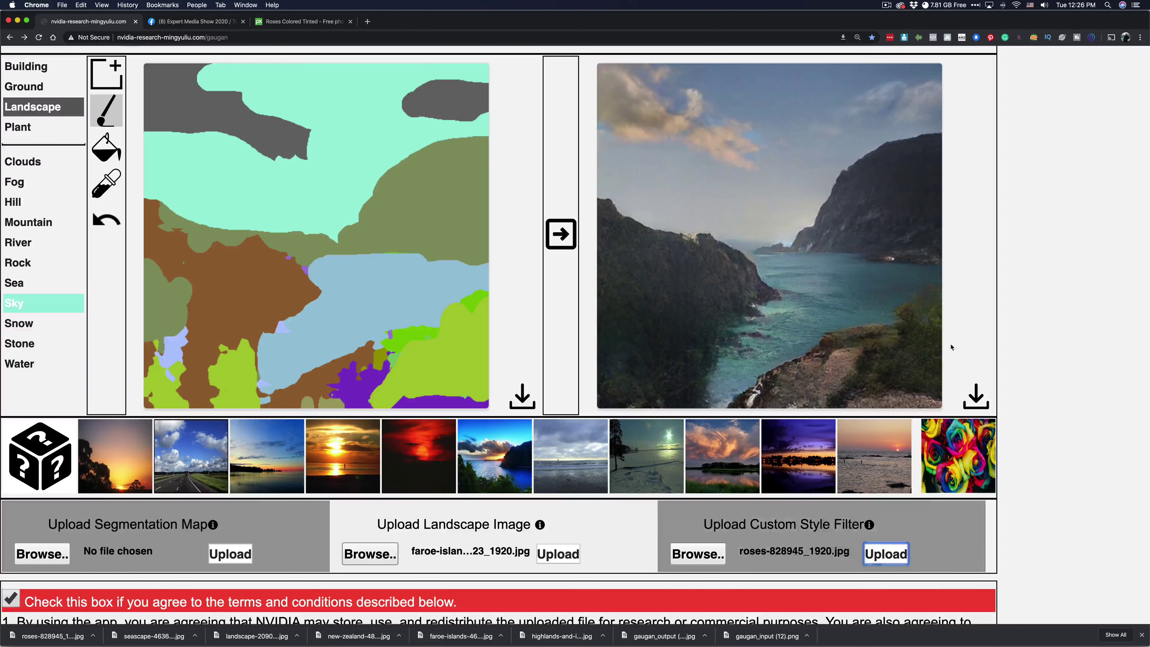
left_click(973, 442)
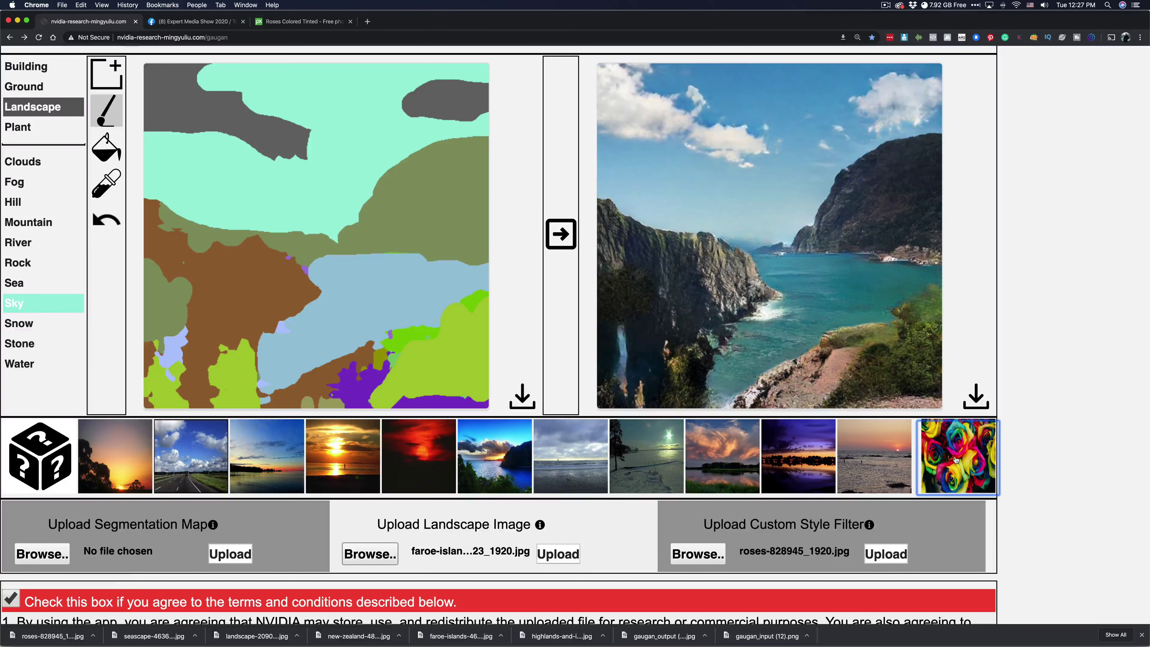
Compare the beach sunset, purple sunset and orange-clouds styles, settling back on roses.
left_click(876, 463)
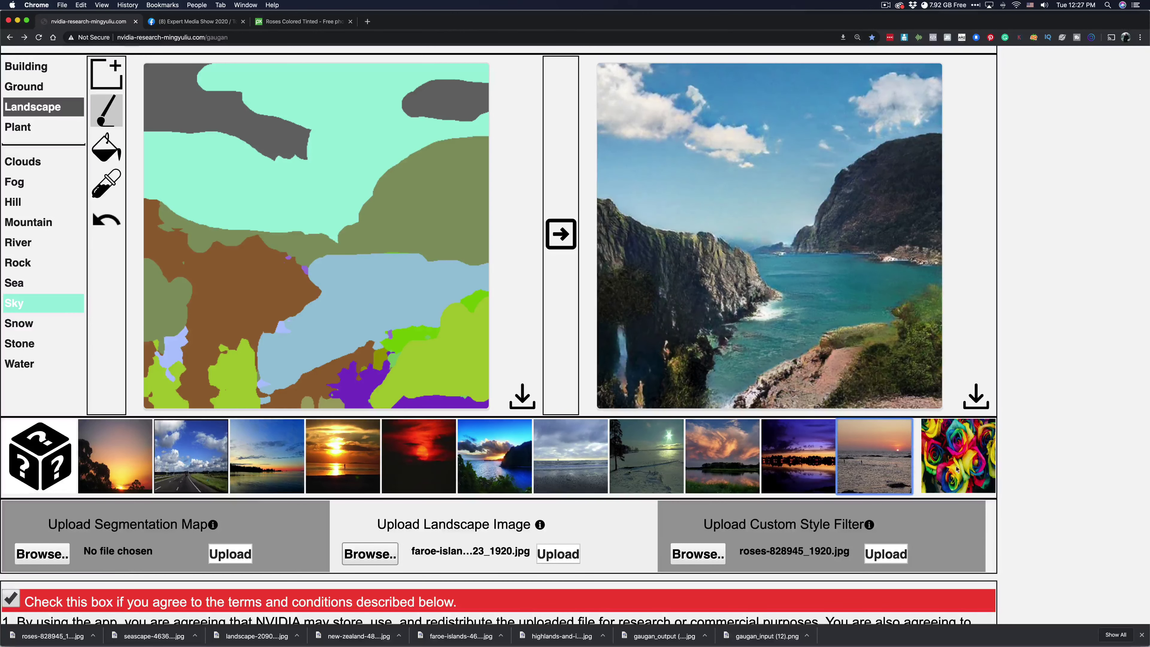
left_click(974, 468)
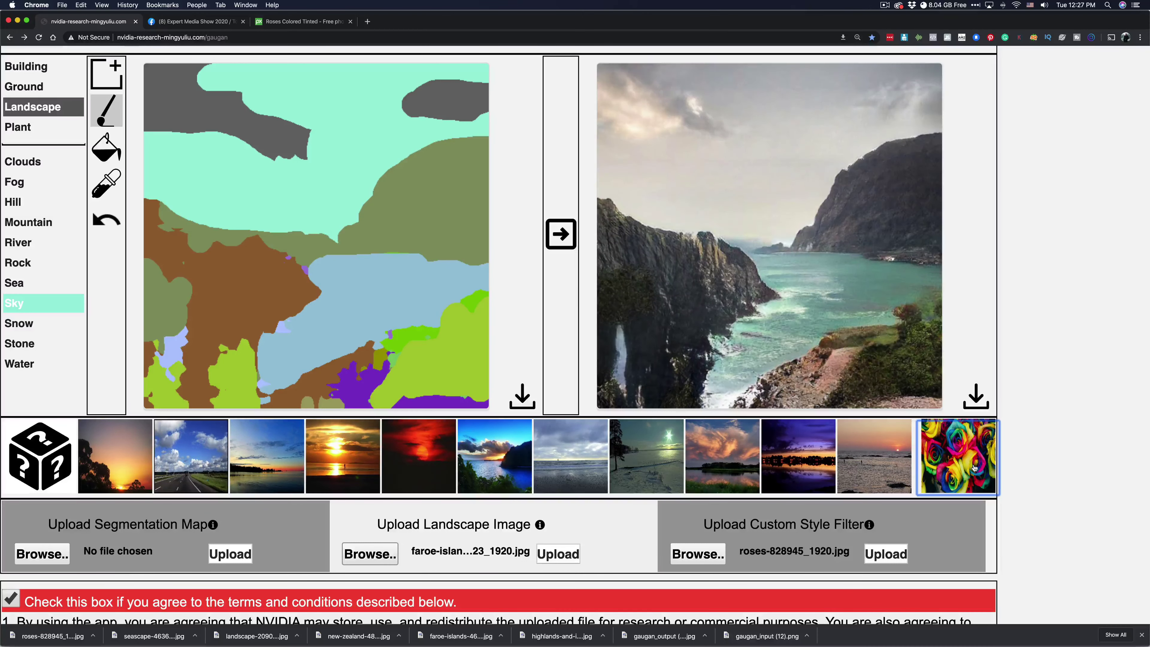
left_click(884, 469)
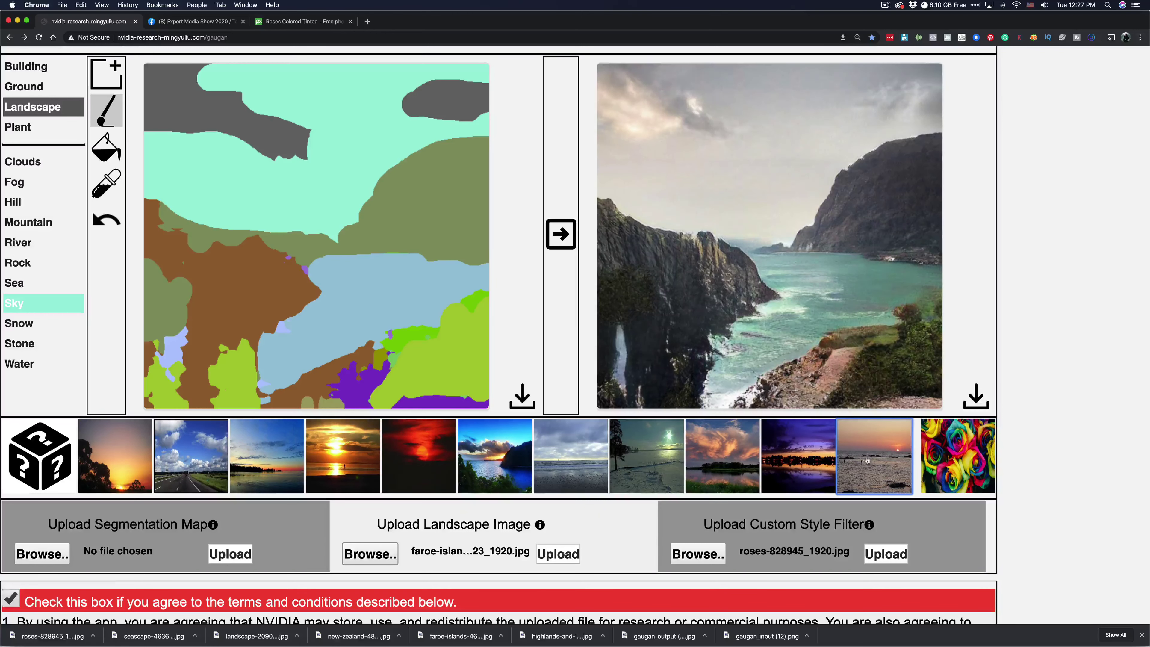
left_click(959, 463)
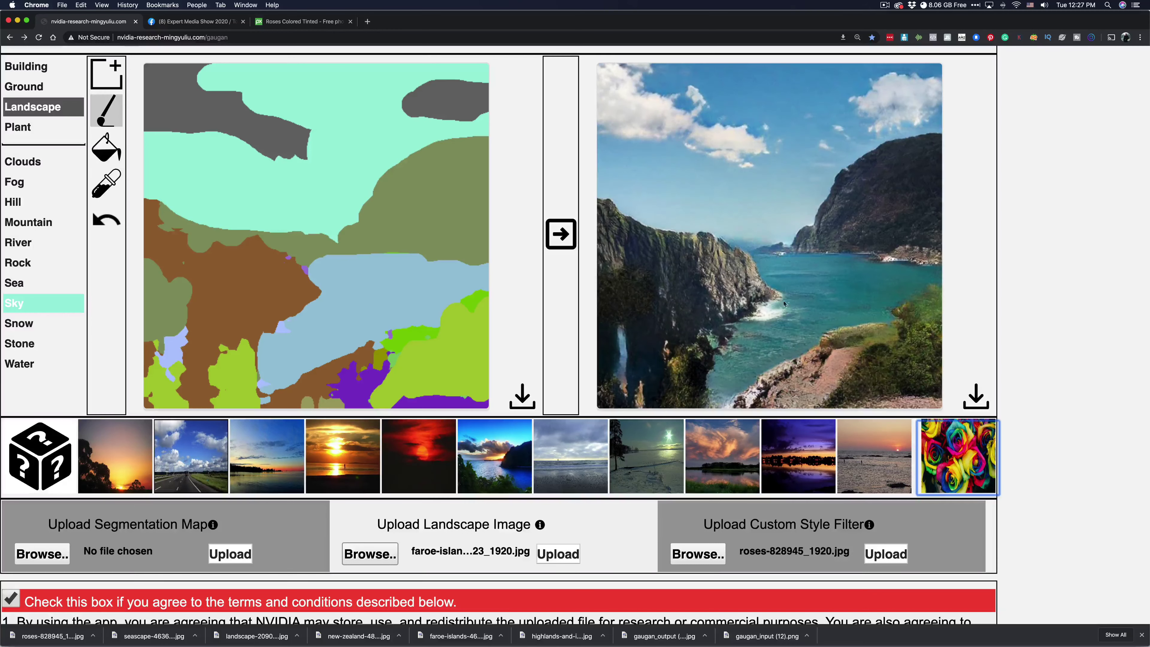
left_click(800, 438)
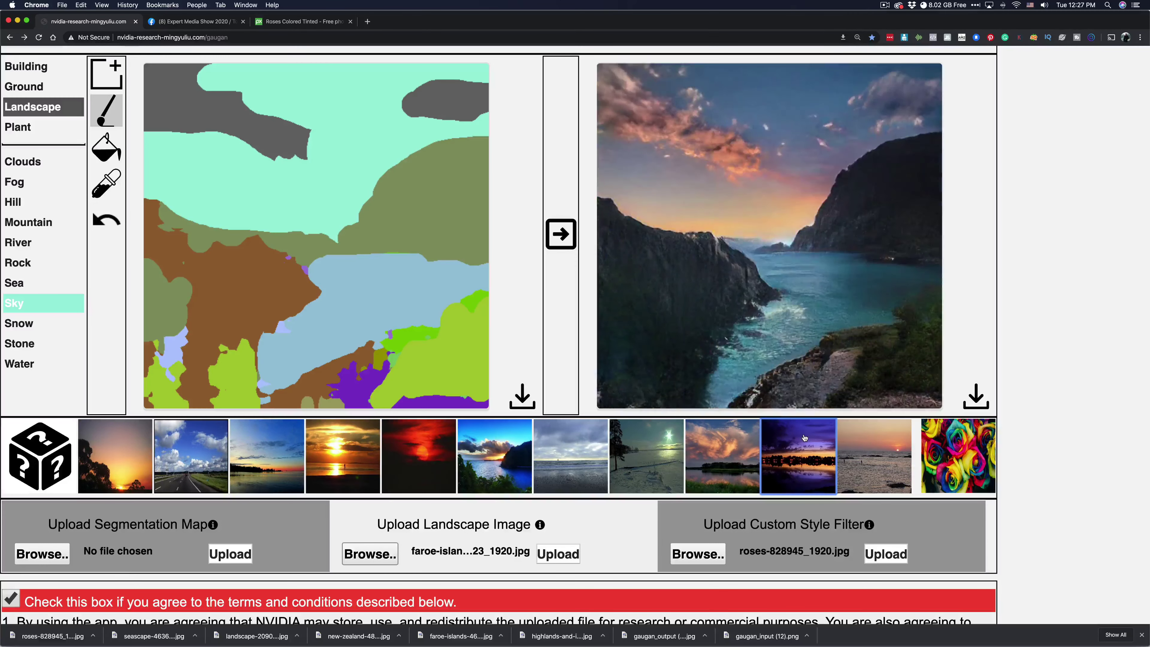
left_click(735, 457)
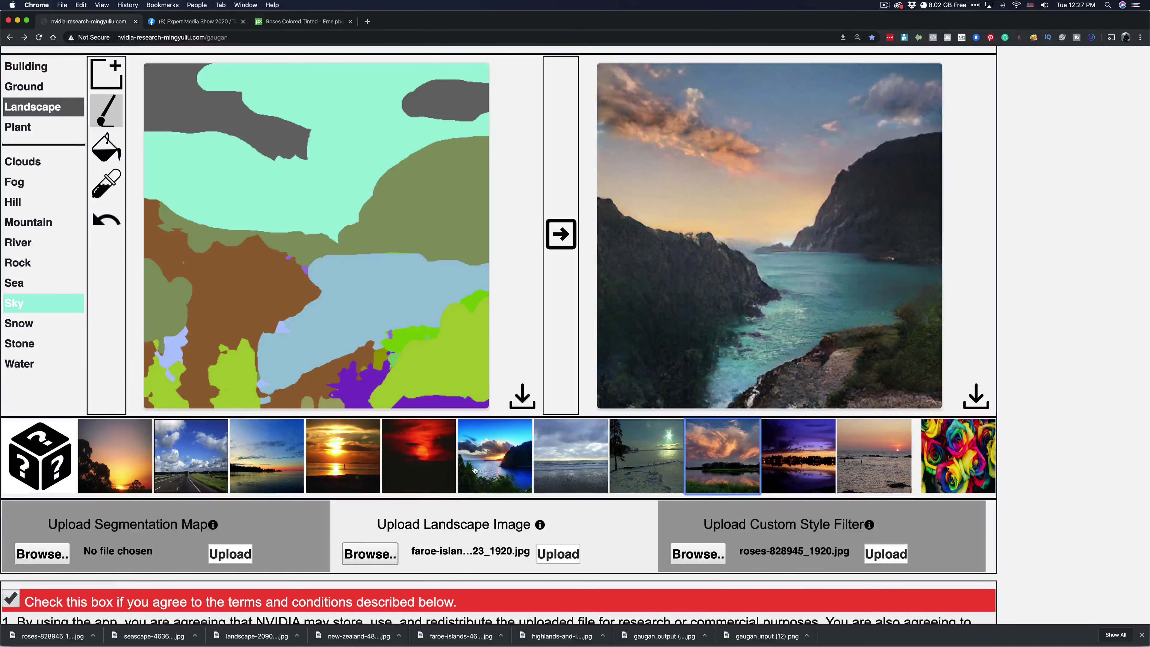
left_click(955, 464)
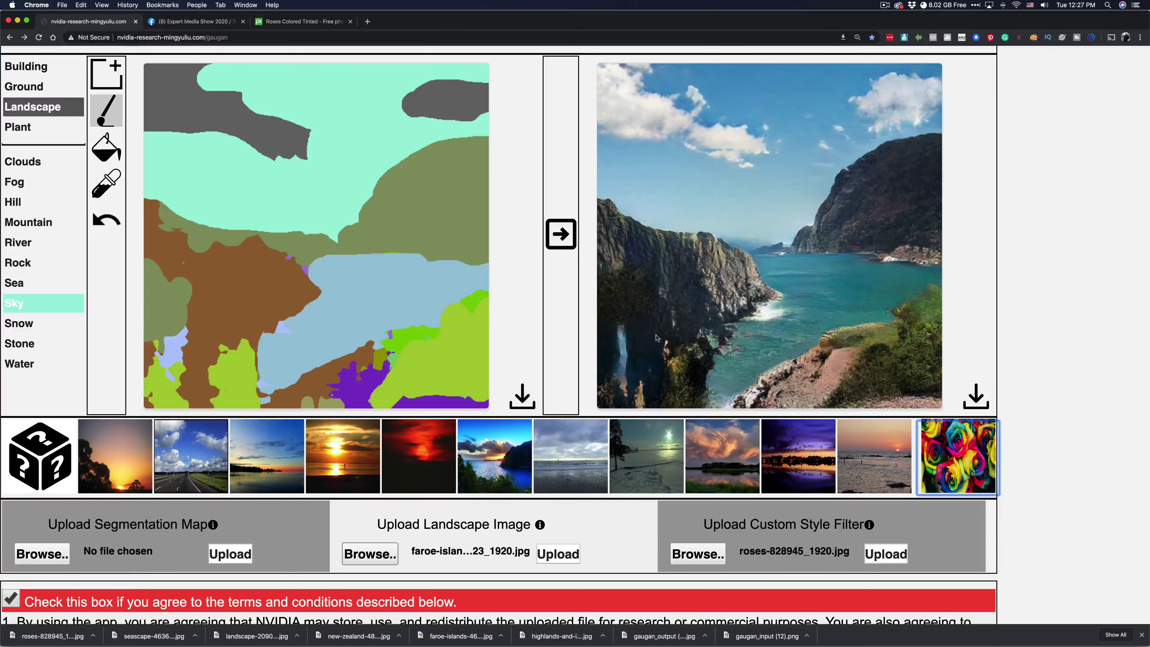
key("ctrl+Up")
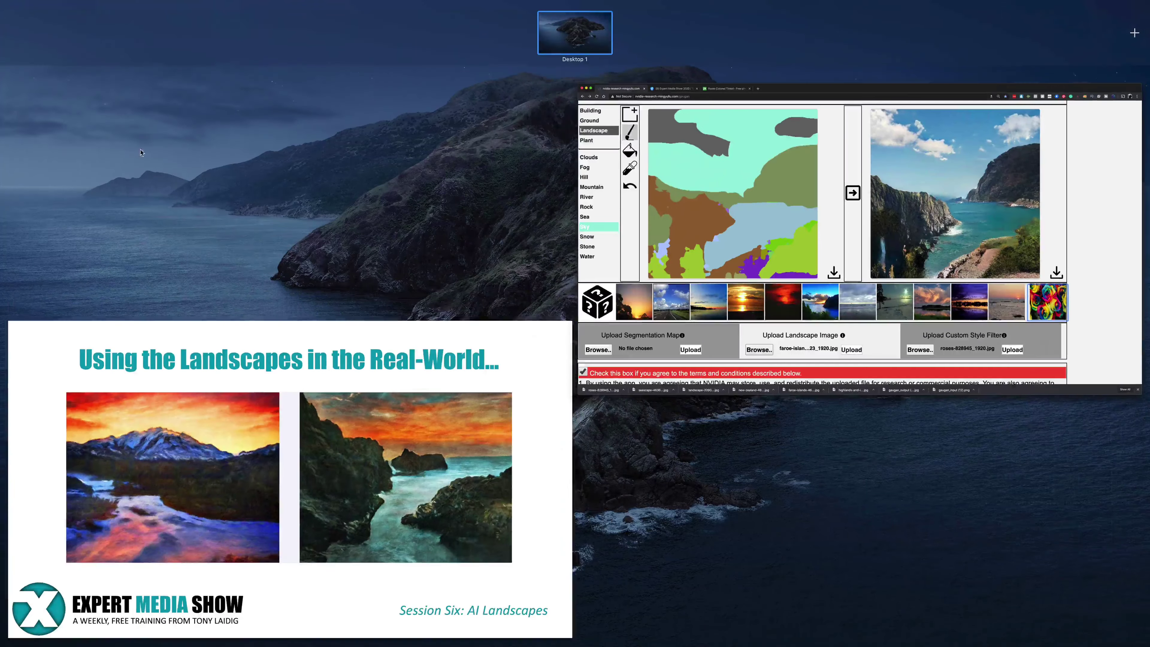
left_click(629, 345)
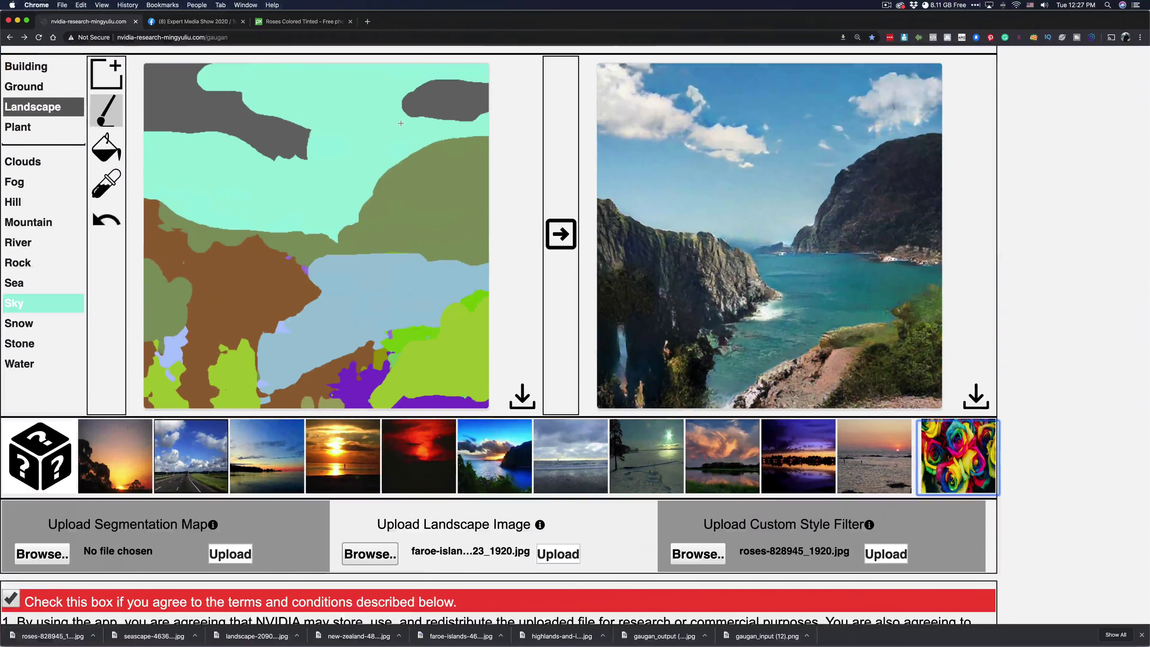
Replace the 'rainbow colors' Pixabay search with 'mountains' and browse the results.
left_click(296, 22)
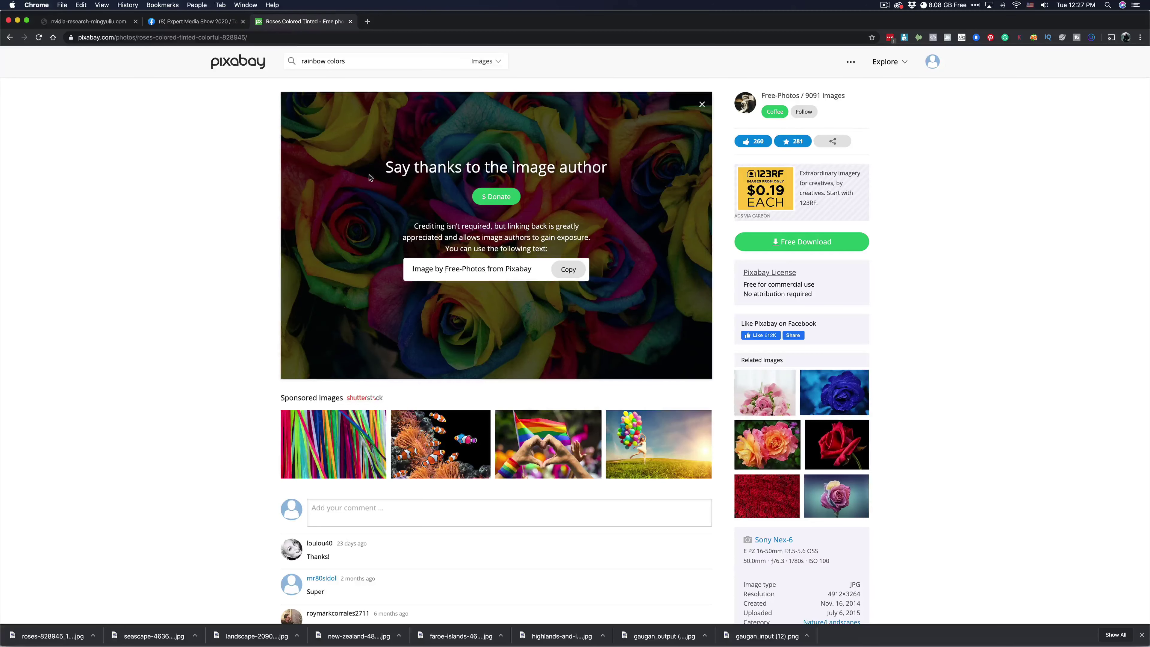
left_click_drag(355, 57, 278, 65)
type("mountains")
key("Return")
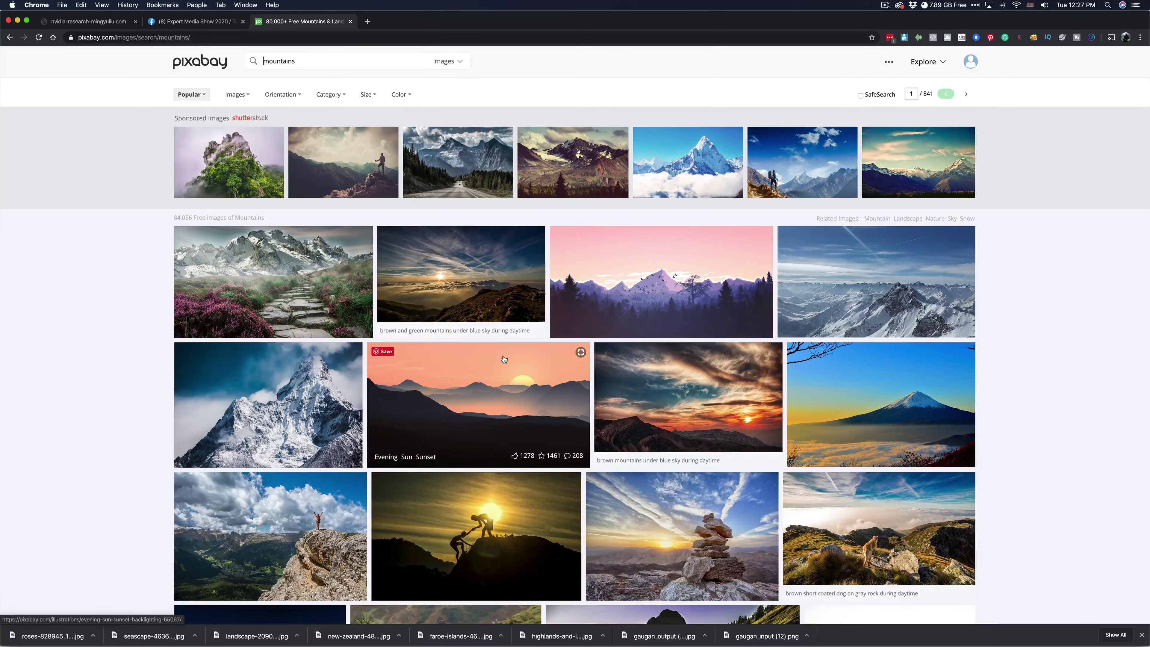
scroll(504, 359, "down", 5)
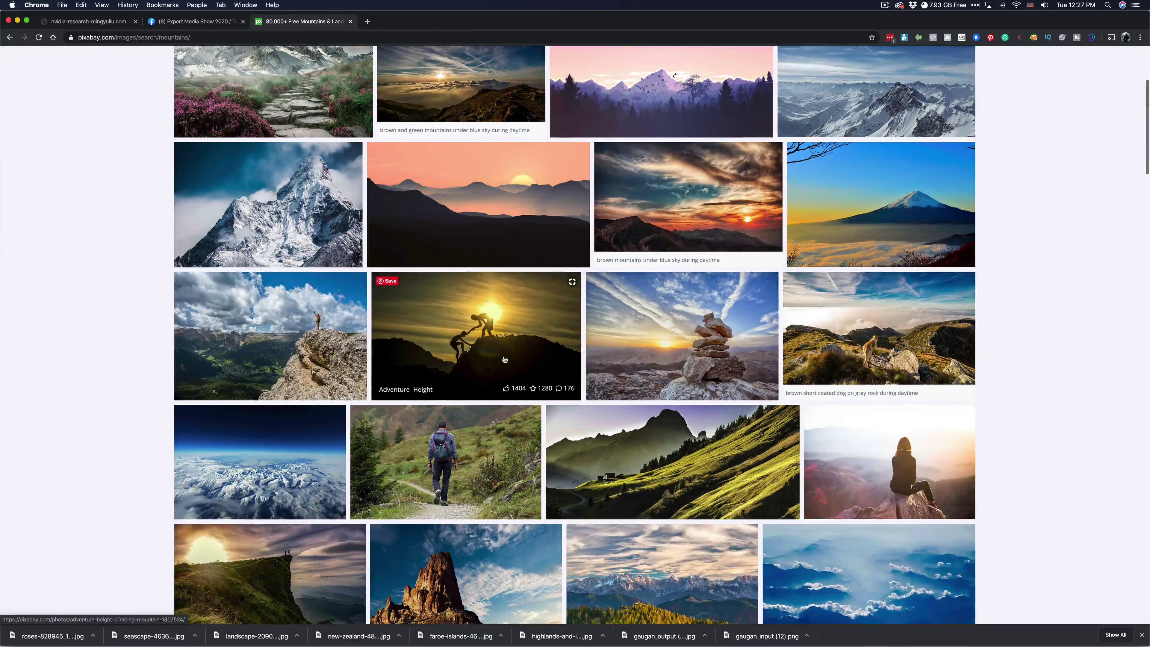
scroll(504, 359, "down", 6)
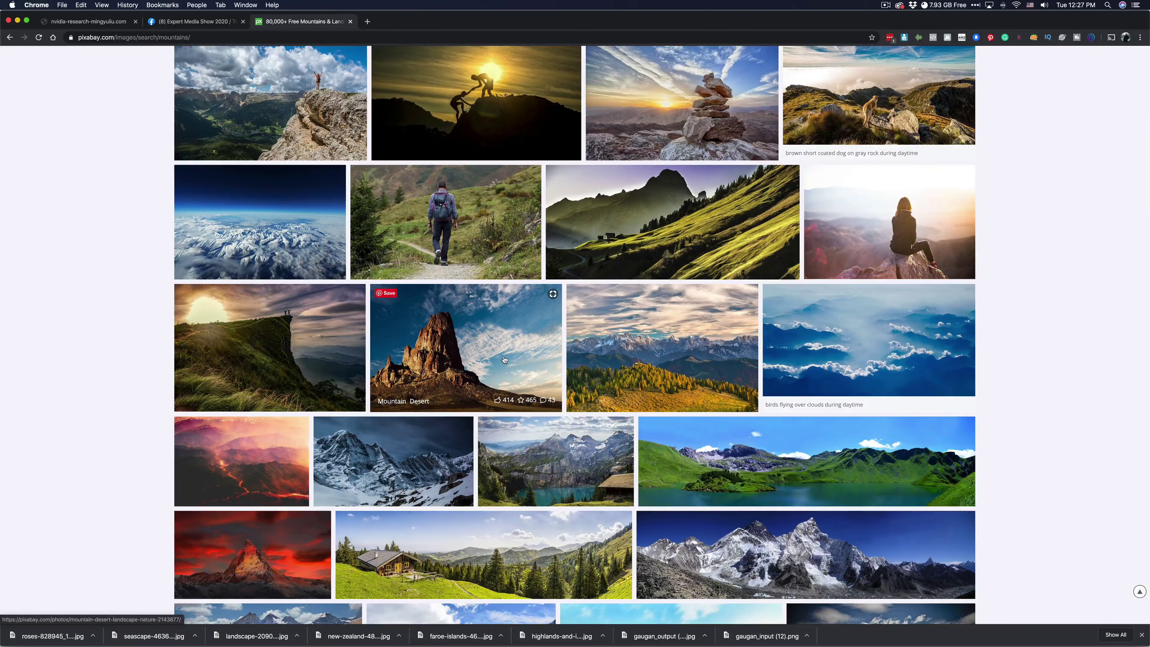
Download the Cliff Adventure Above photo as a 1920×1281 JPG and return to GauGAN.
left_click(317, 358)
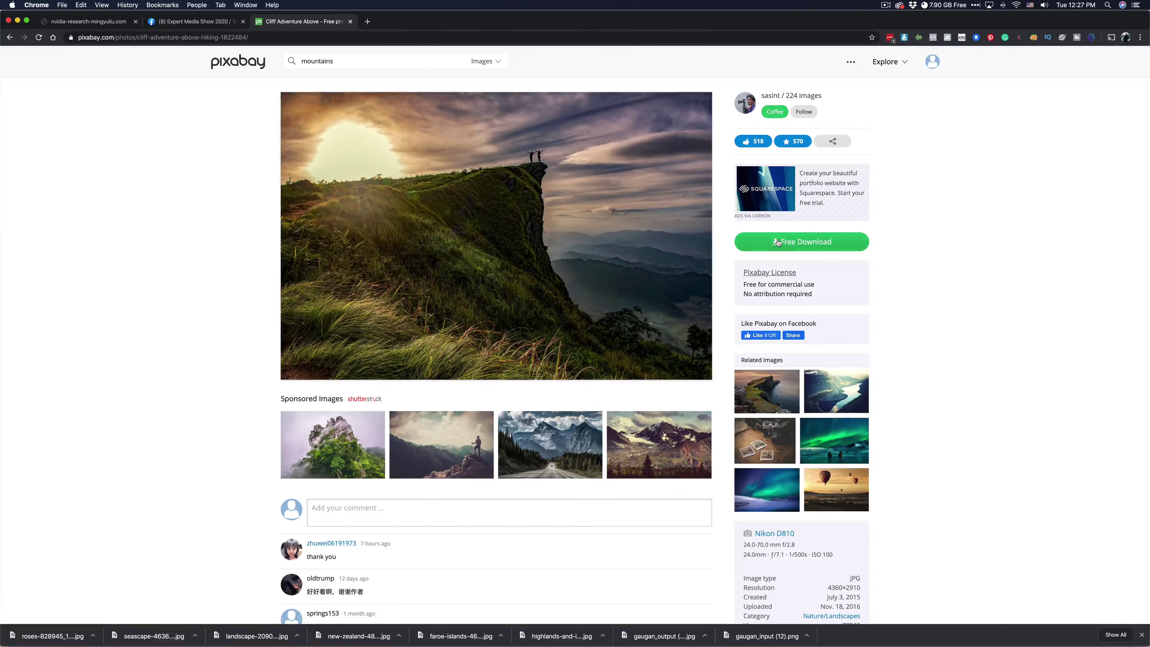
left_click(778, 243)
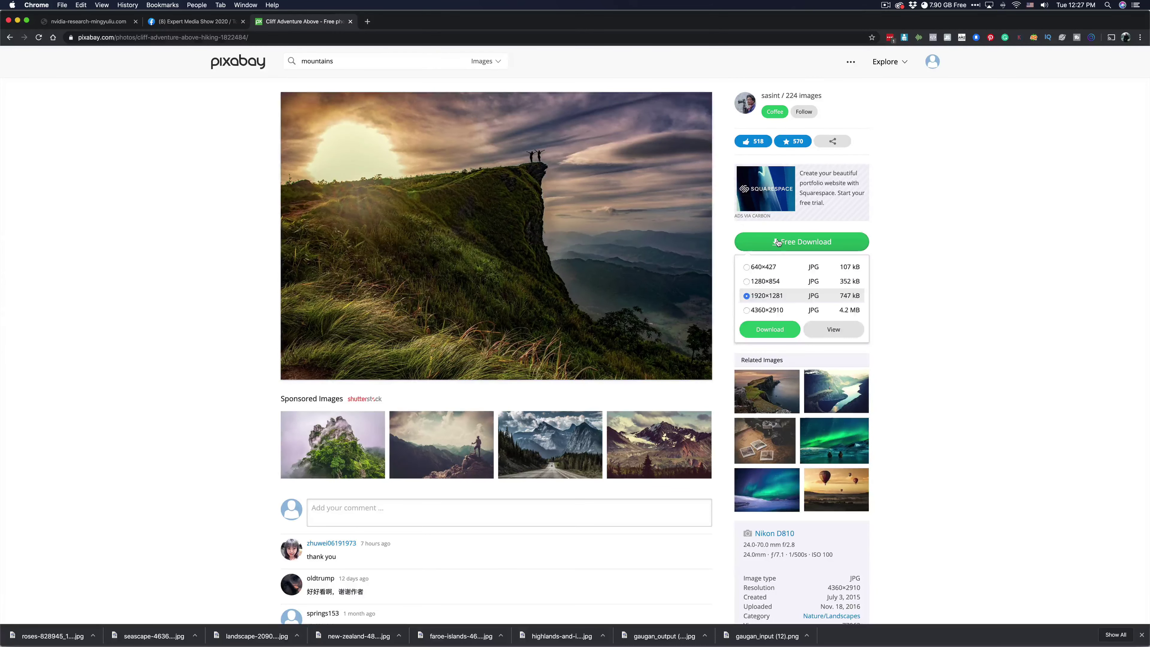
left_click(767, 330)
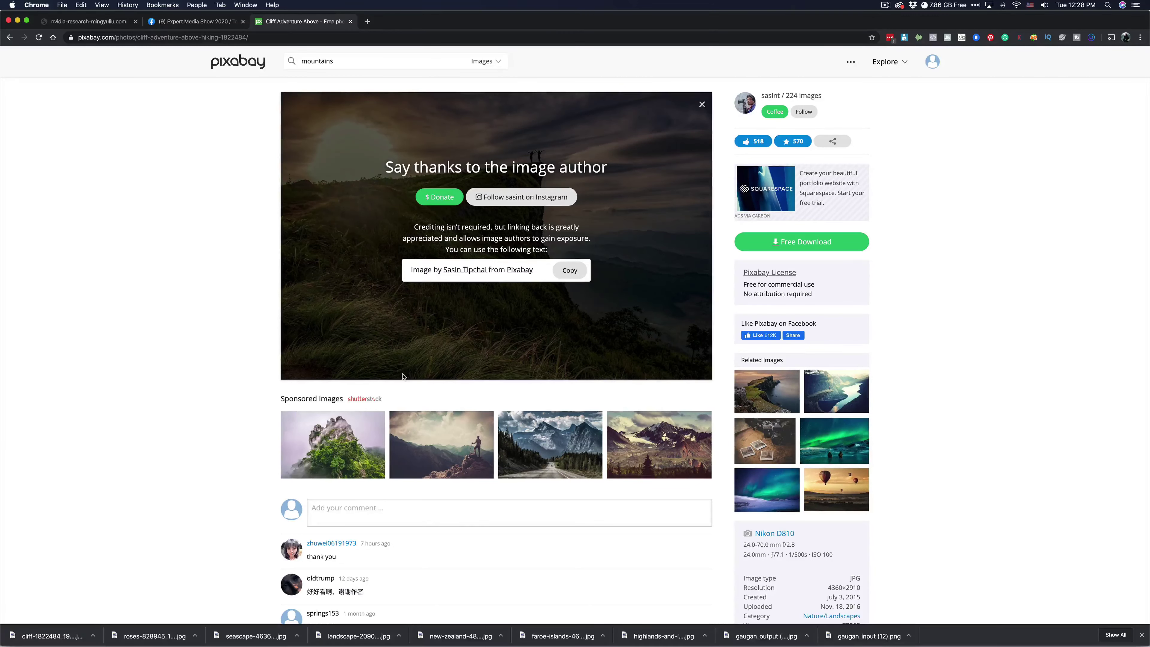
left_click(97, 23)
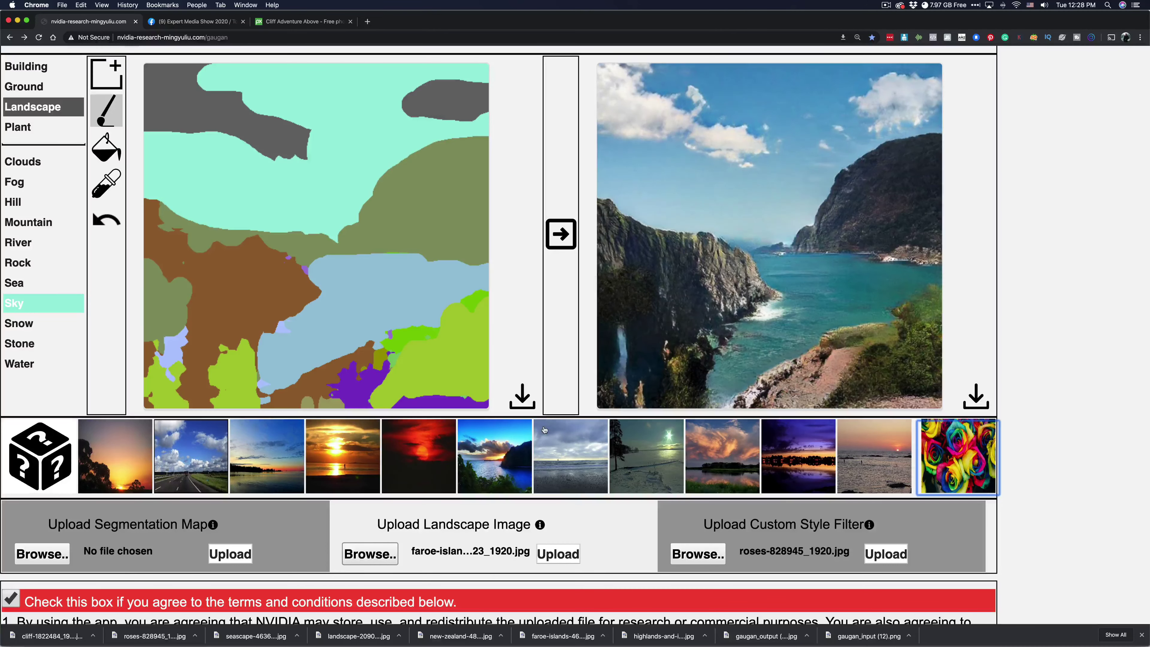
Upload cliff-1822484_1920.jpg from Downloads as the landscape image for a segmentation map.
left_click(370, 554)
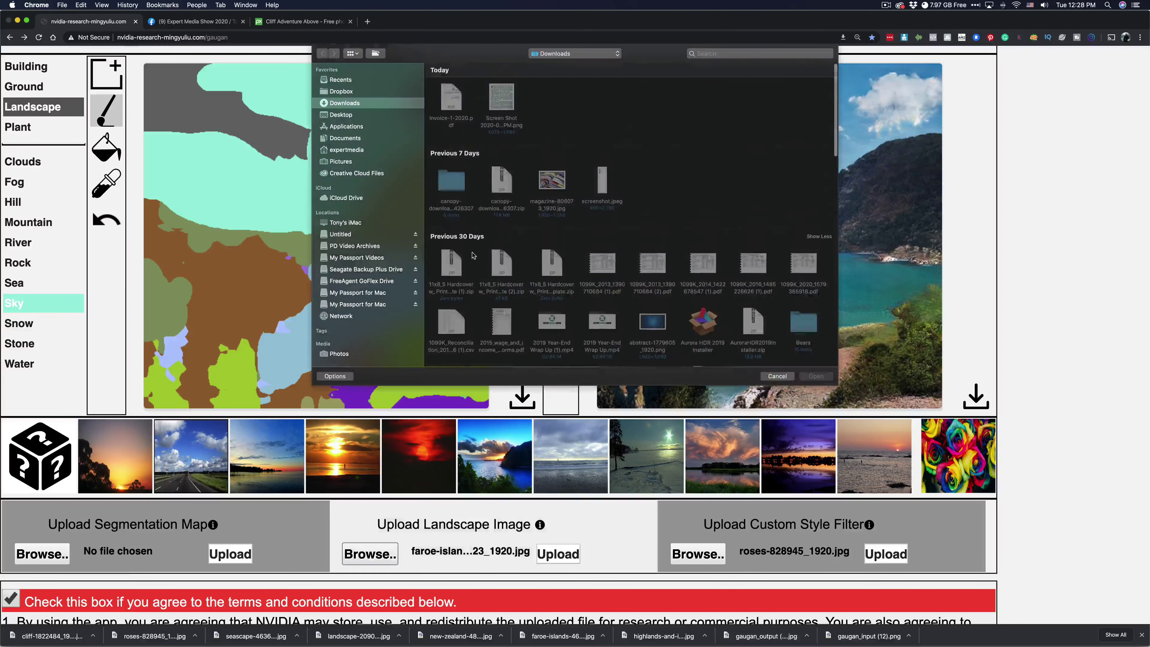
scroll(588, 298, "down", 10)
scroll(588, 298, "down", 5)
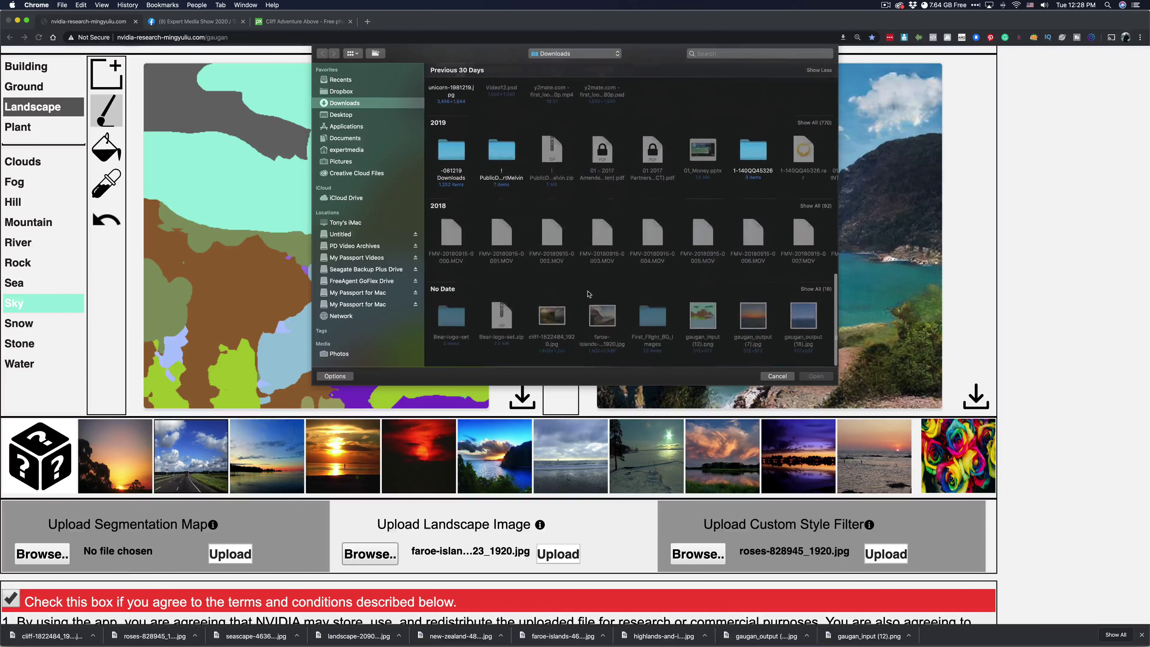
left_click(564, 317)
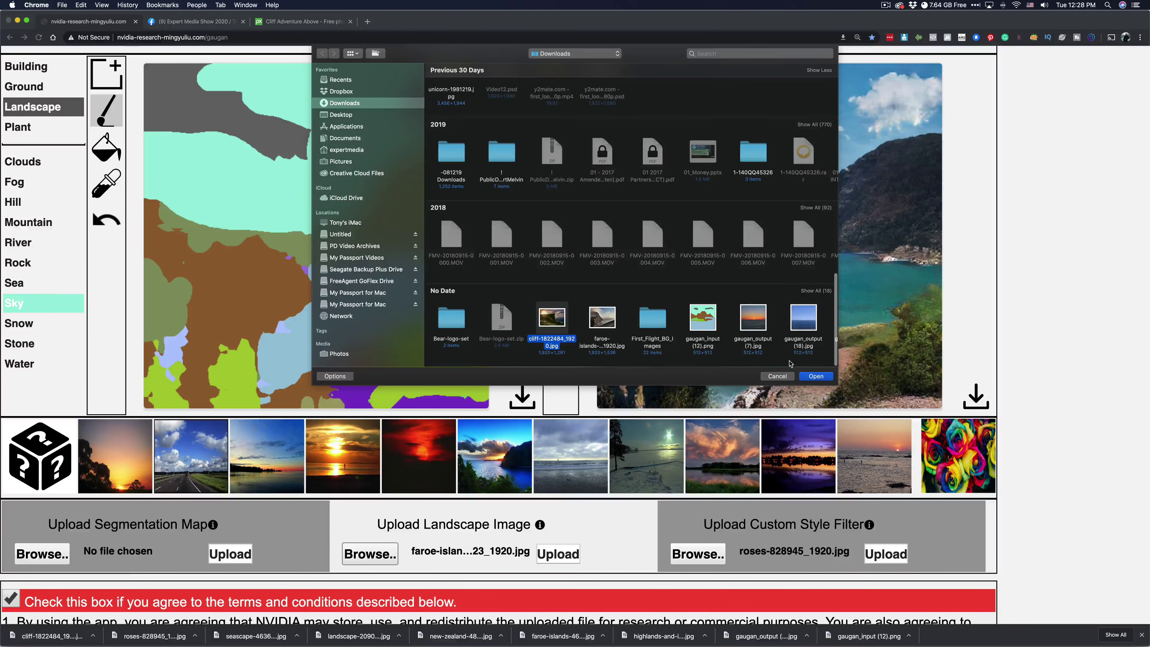
left_click(816, 375)
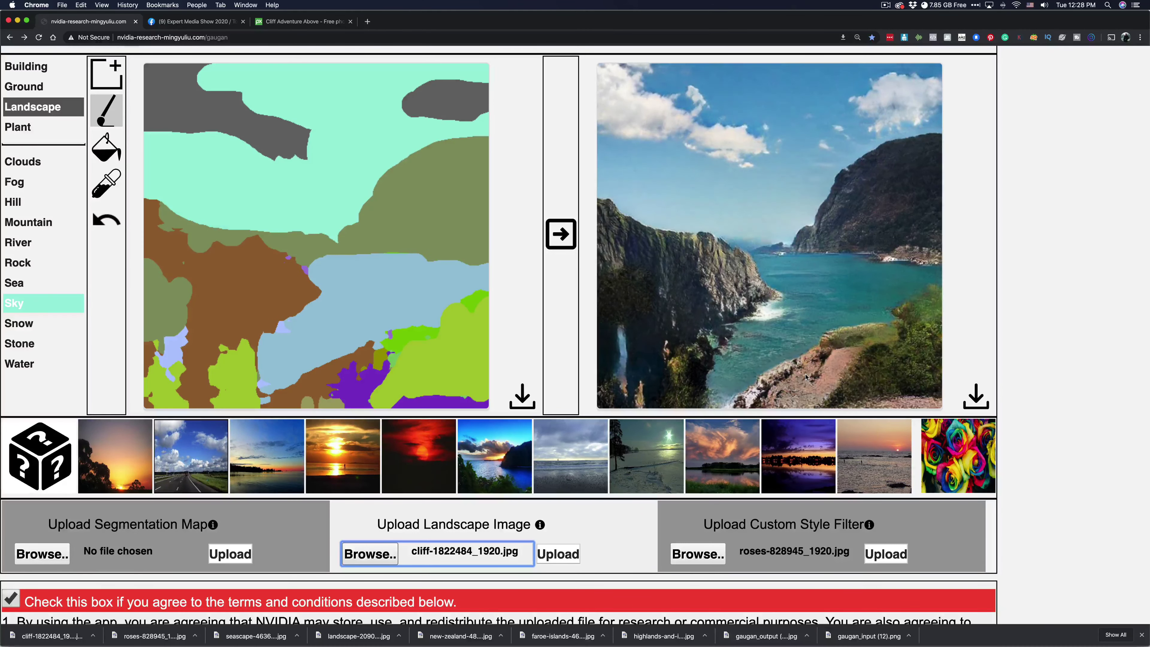
left_click(555, 554)
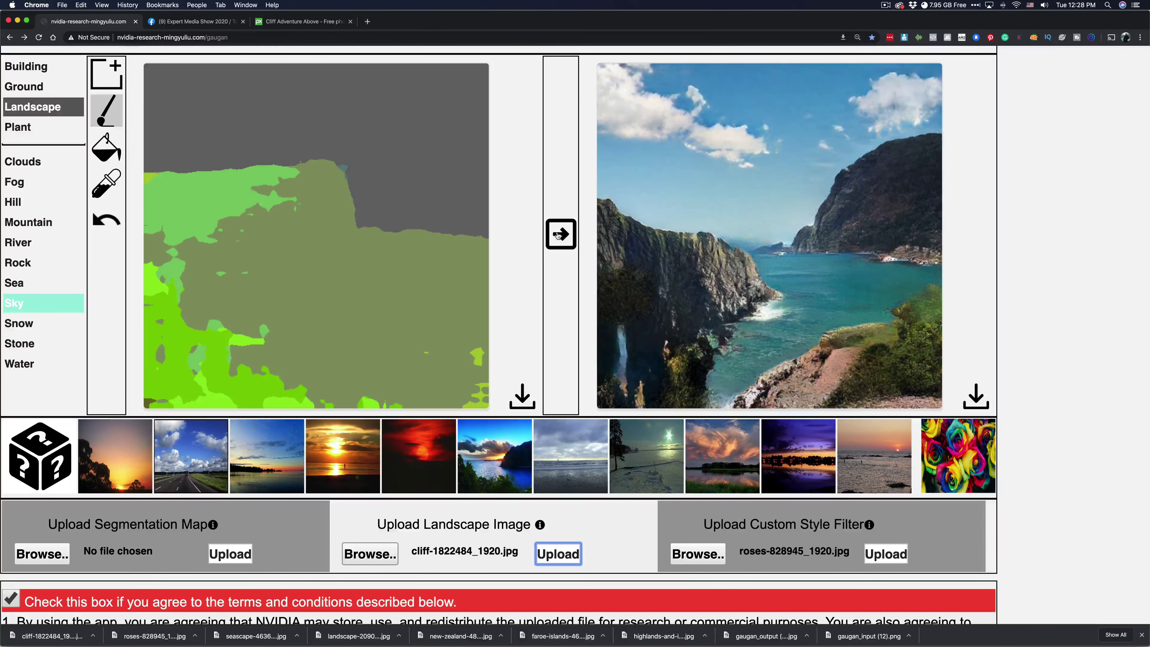
Render the cliff map, preview purple sunset and sea-sunset styles, then reselect roses.
left_click(565, 238)
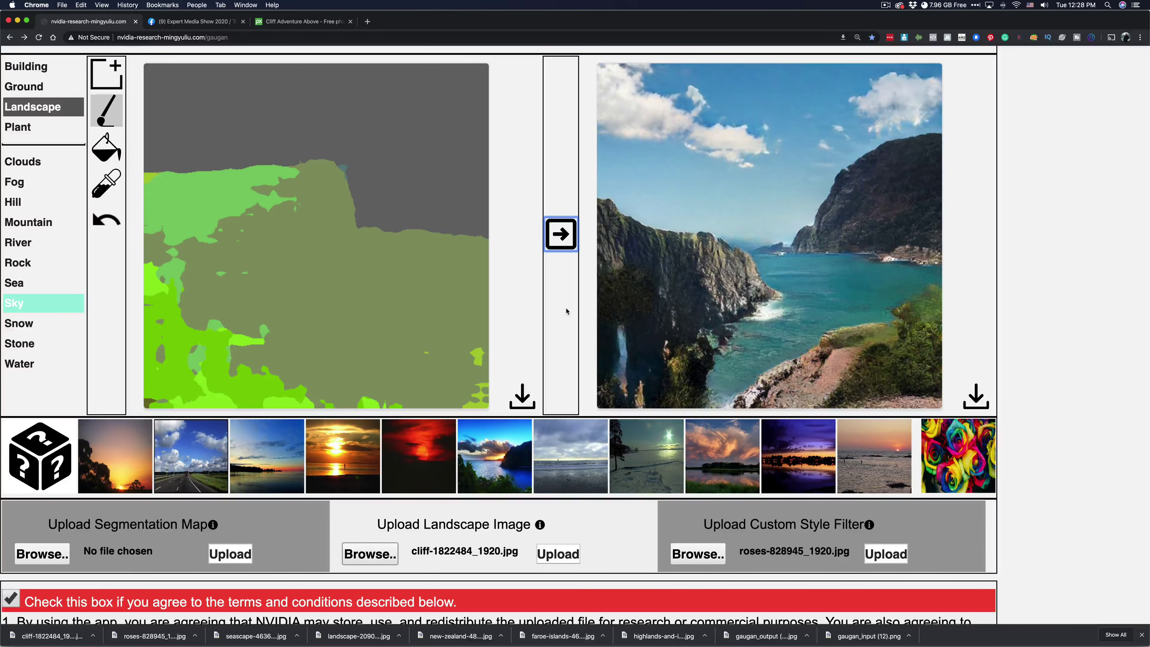
left_click(559, 235)
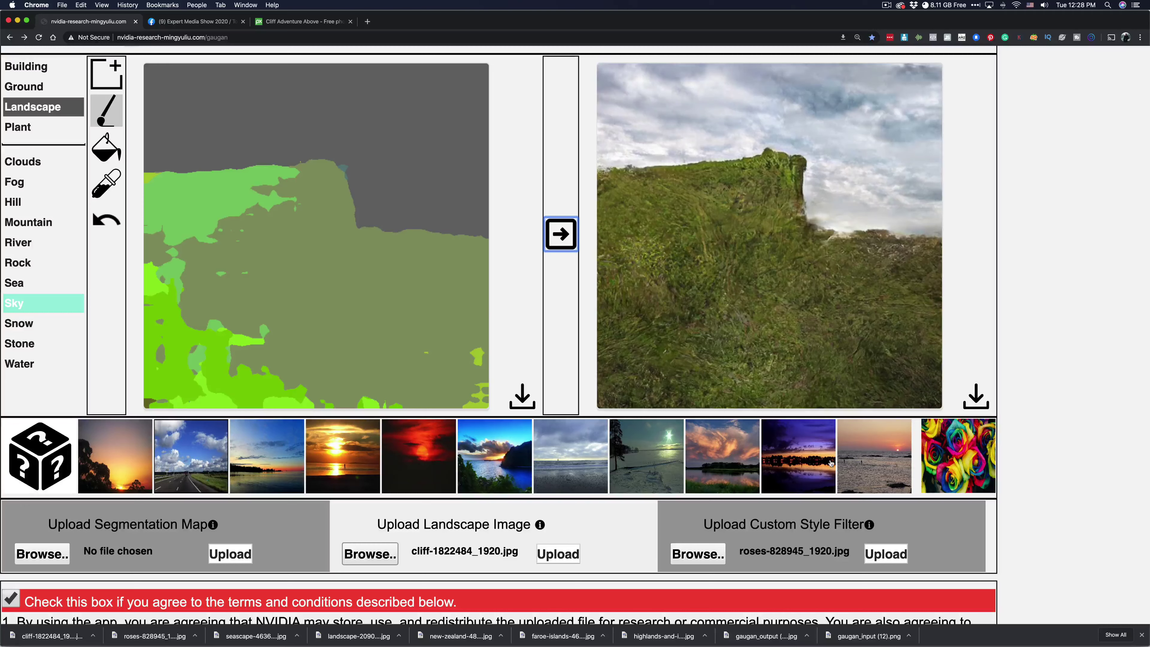
left_click(812, 458)
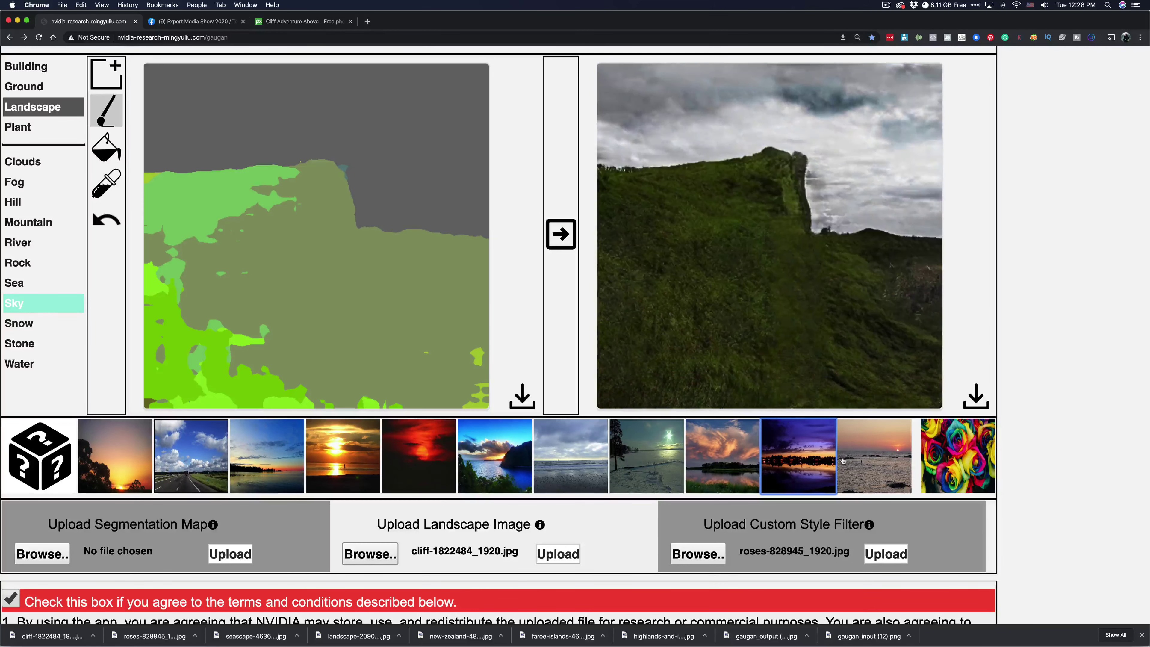
left_click(850, 462)
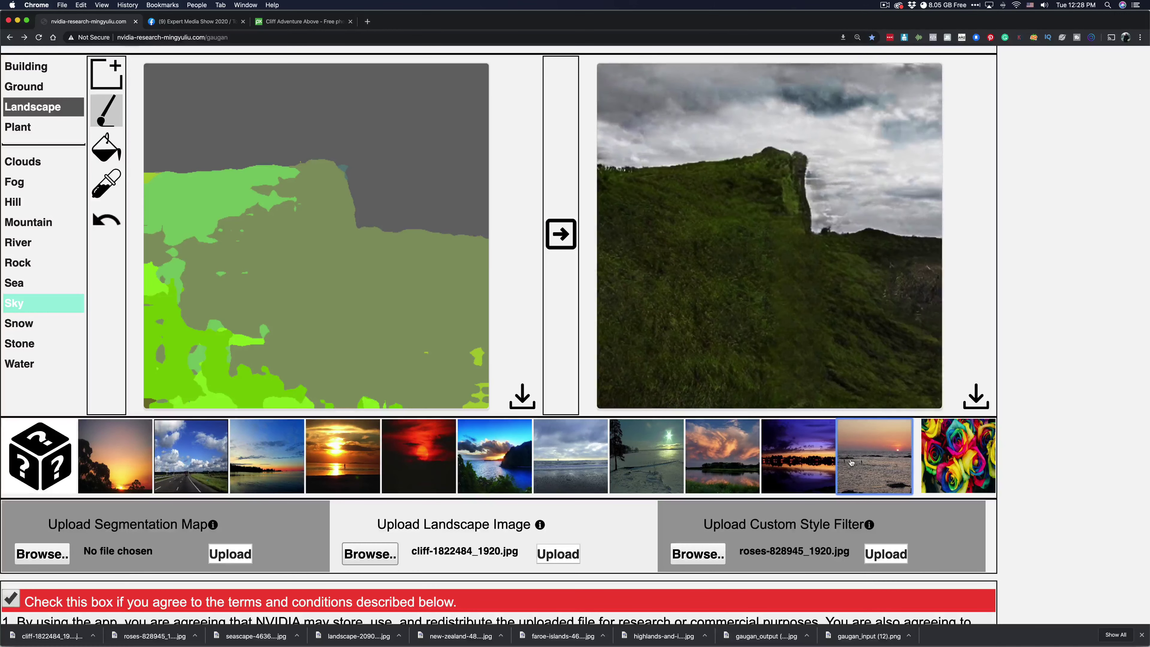
left_click(946, 458)
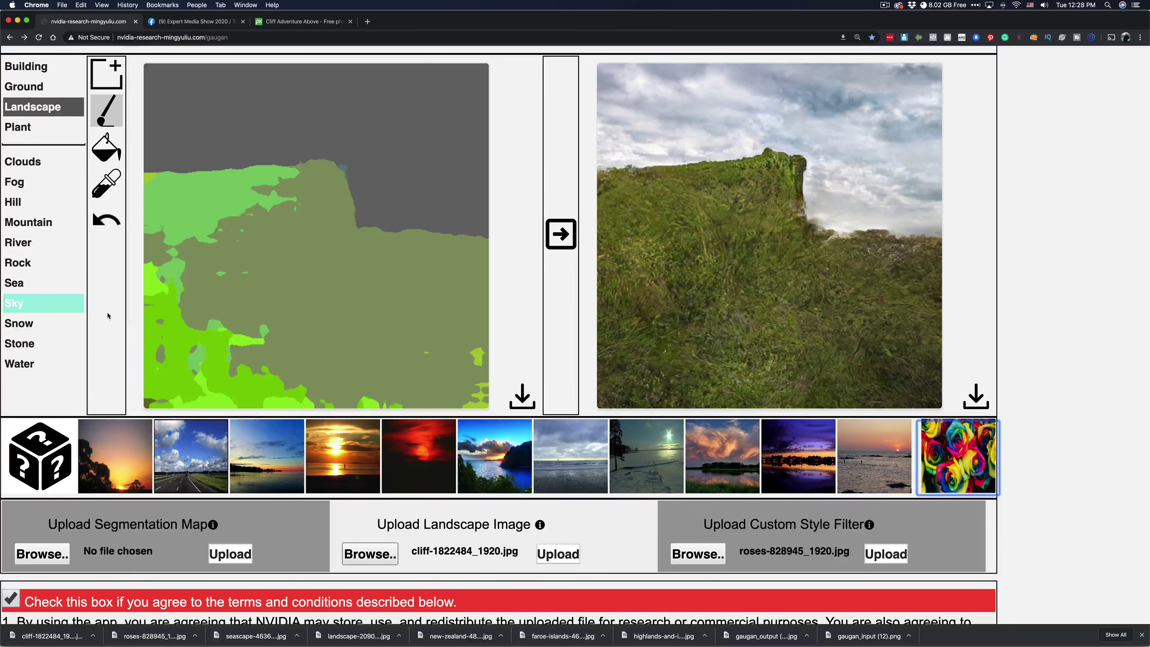
Paint a Rock area across the right side and down to the canvas bottom, regenerating.
left_click(43, 264)
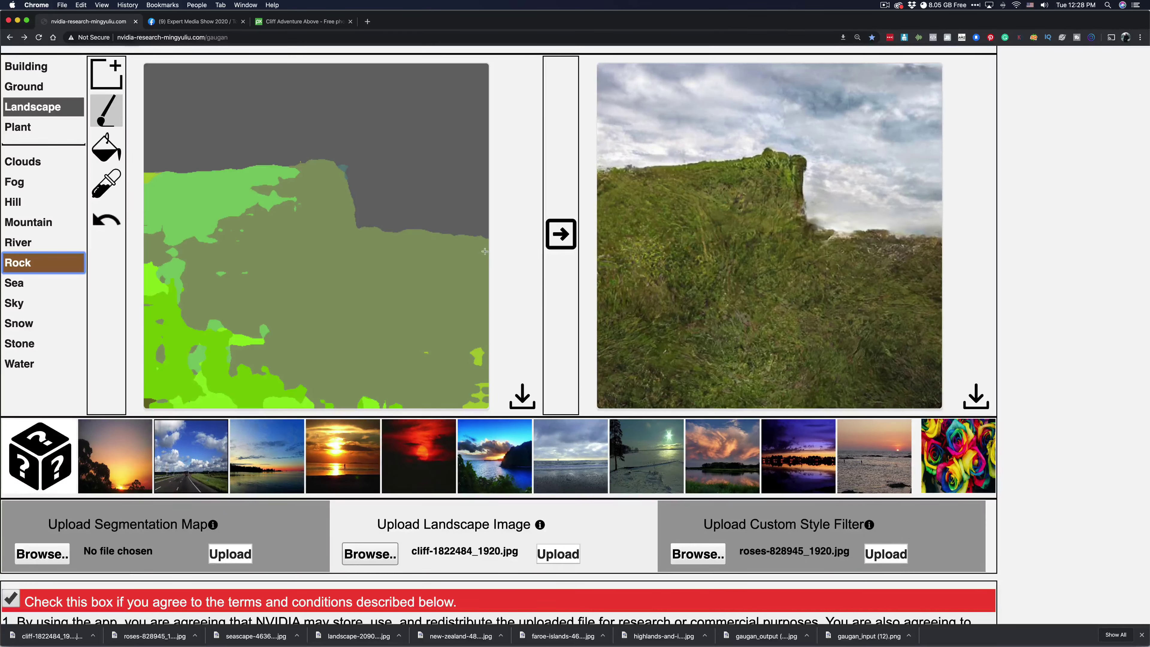
mouse_move(484, 251)
left_mouse_down()
mouse_move(372, 241)
mouse_move(334, 285)
mouse_move(362, 243)
mouse_move(485, 238)
mouse_move(350, 285)
mouse_move(388, 251)
mouse_move(329, 282)
mouse_move(303, 342)
mouse_move(462, 271)
mouse_move(479, 311)
mouse_move(487, 281)
mouse_move(391, 321)
mouse_move(417, 298)
mouse_move(385, 286)
mouse_move(440, 288)
left_mouse_up()
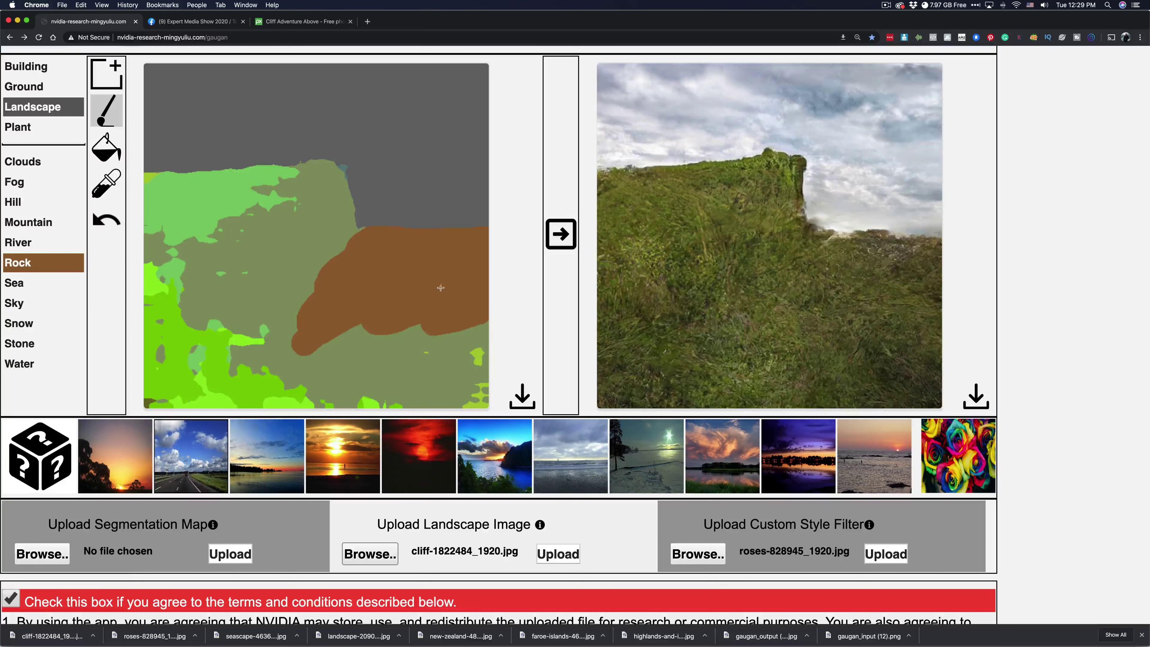
left_click(560, 235)
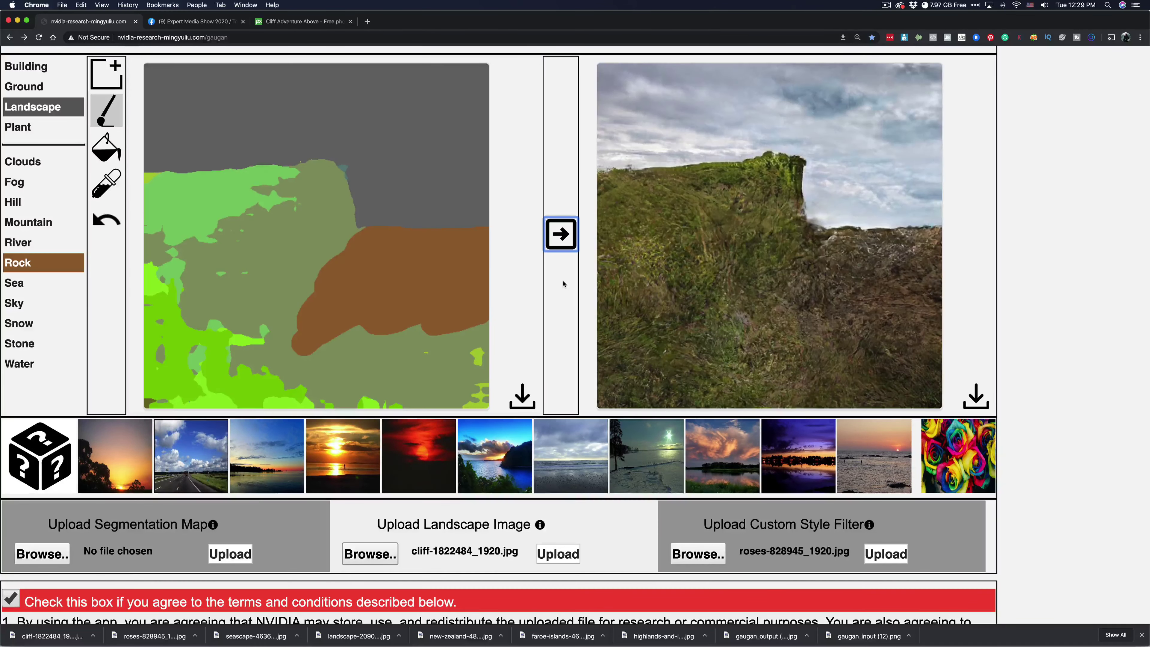
mouse_move(346, 329)
left_mouse_down()
mouse_move(265, 360)
mouse_move(222, 402)
left_mouse_up()
left_click(562, 240)
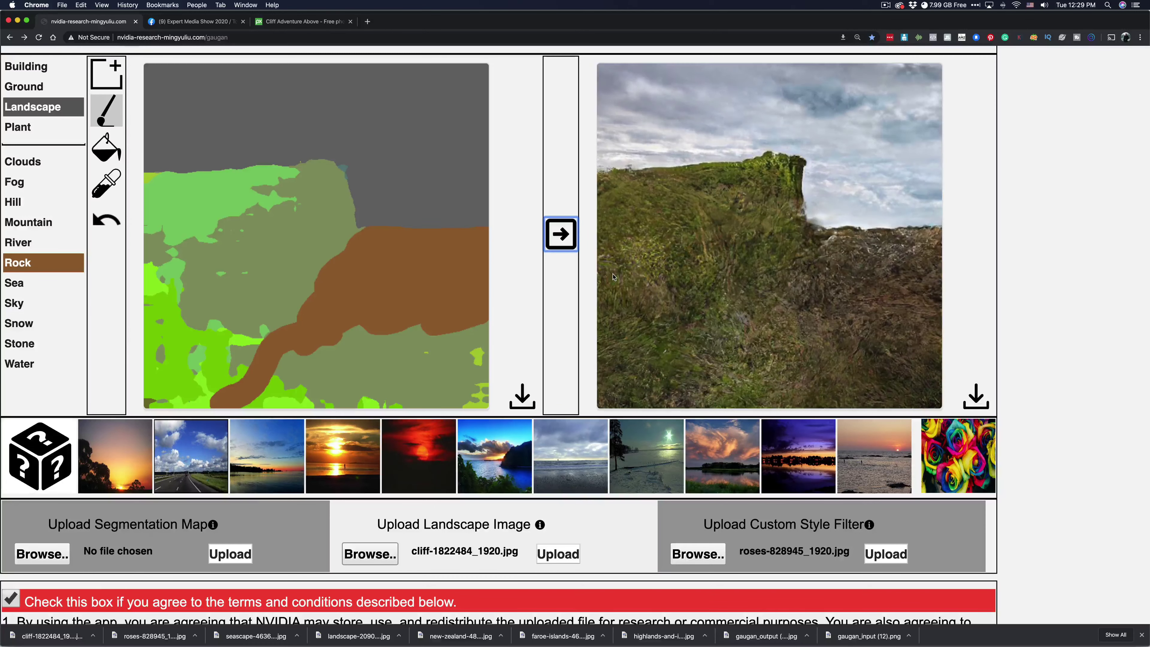
Paint a River channel through the rock, tidy its upper edge with Rock, and re-render.
left_click(22, 242)
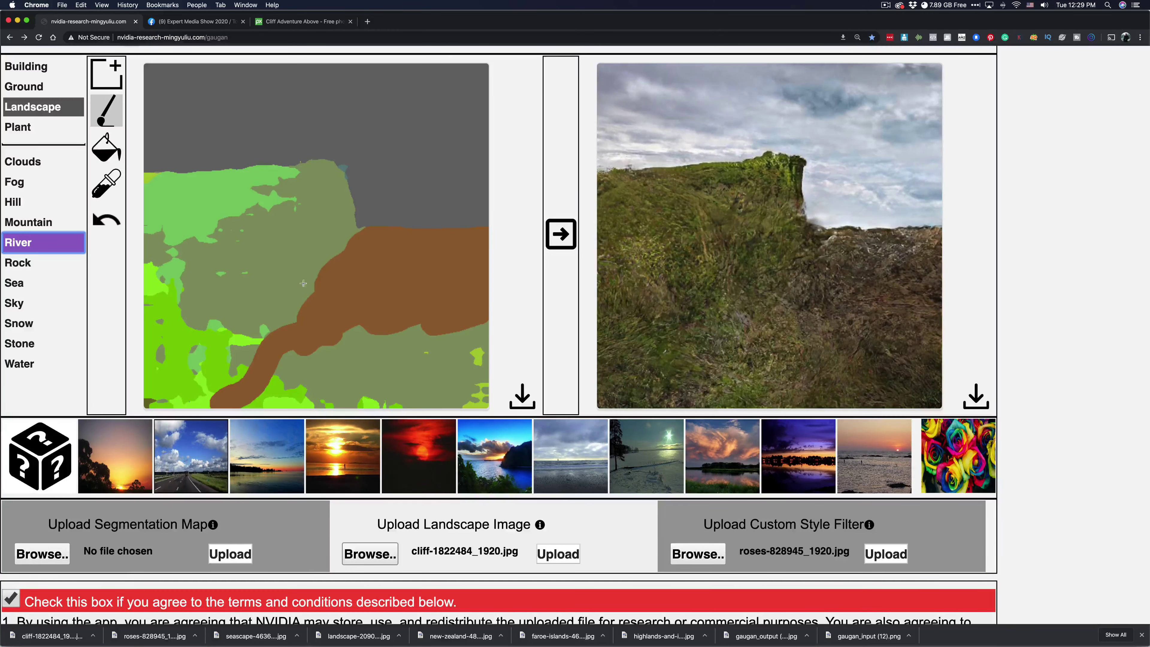
mouse_move(358, 227)
left_mouse_down()
mouse_move(373, 288)
mouse_move(294, 361)
mouse_move(285, 413)
mouse_move(363, 316)
mouse_move(290, 377)
mouse_move(328, 350)
mouse_move(305, 405)
mouse_move(338, 382)
mouse_move(343, 368)
mouse_move(298, 391)
mouse_move(299, 352)
mouse_move(303, 377)
mouse_move(379, 295)
mouse_move(367, 262)
left_mouse_up()
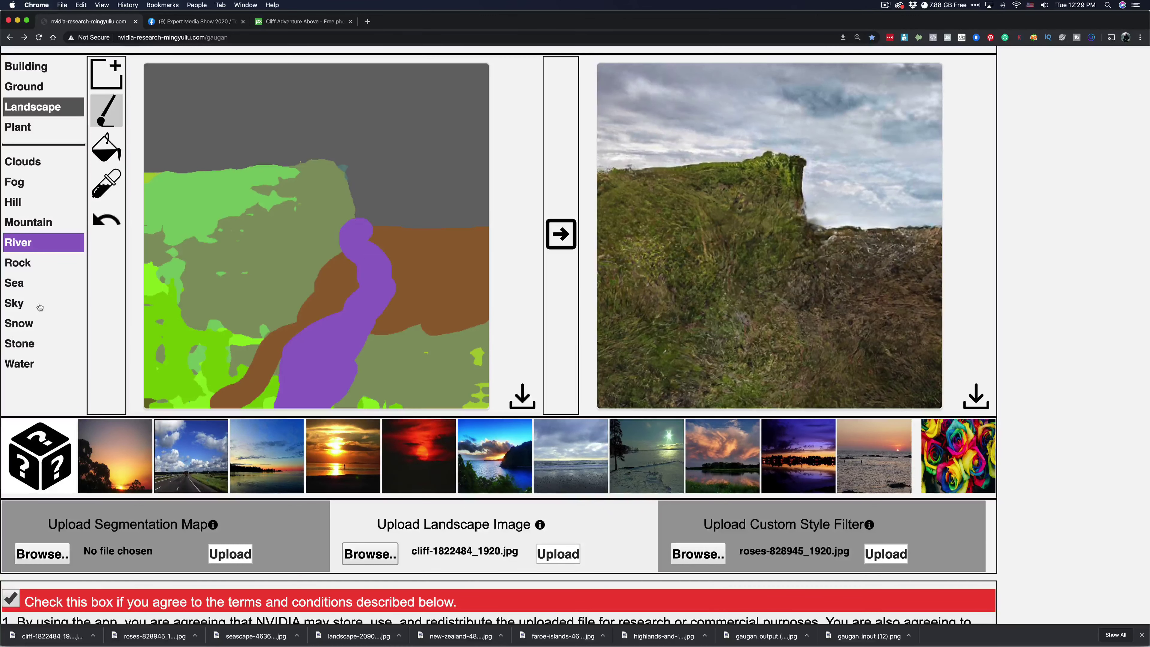
left_click(28, 271)
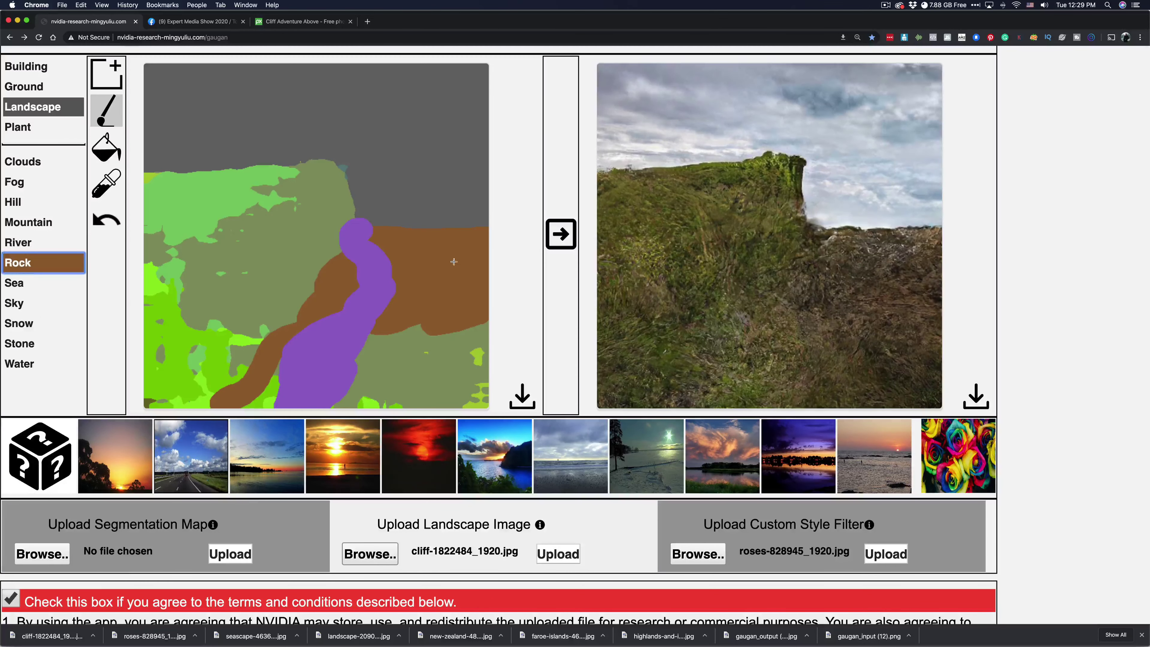
left_click_drag(401, 246, 364, 233)
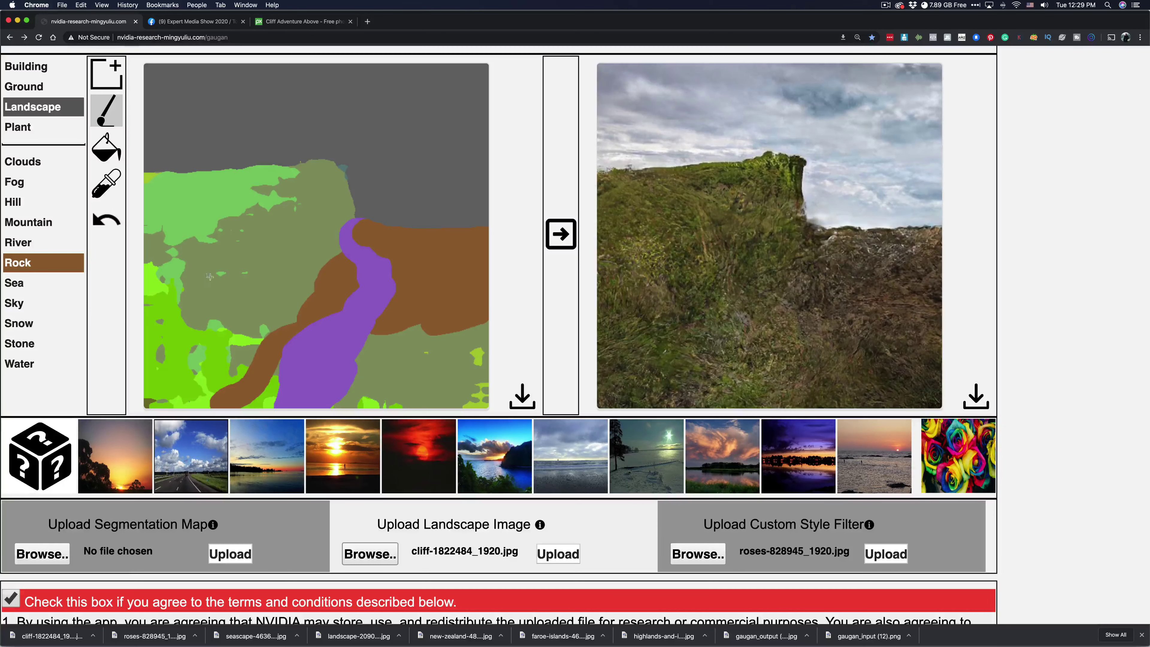
left_click(562, 234)
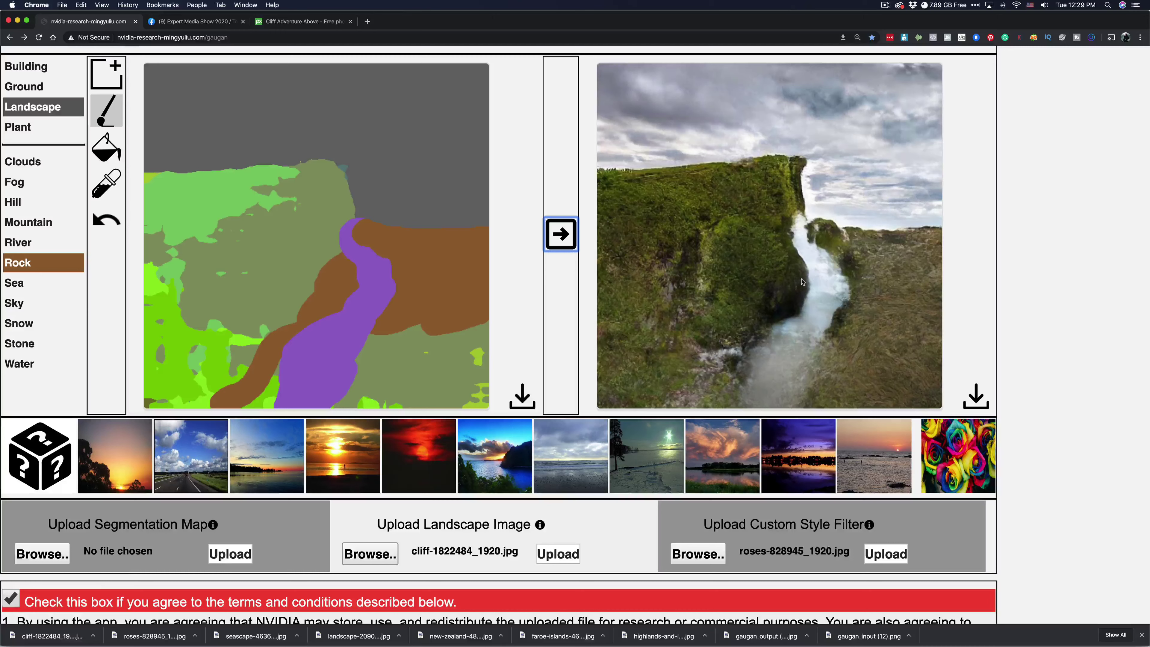
Preview sunset-over-sea, red-sky, orange sunset, blue sea, road-and-clouds, tree and purple sunset styles.
left_click(870, 431)
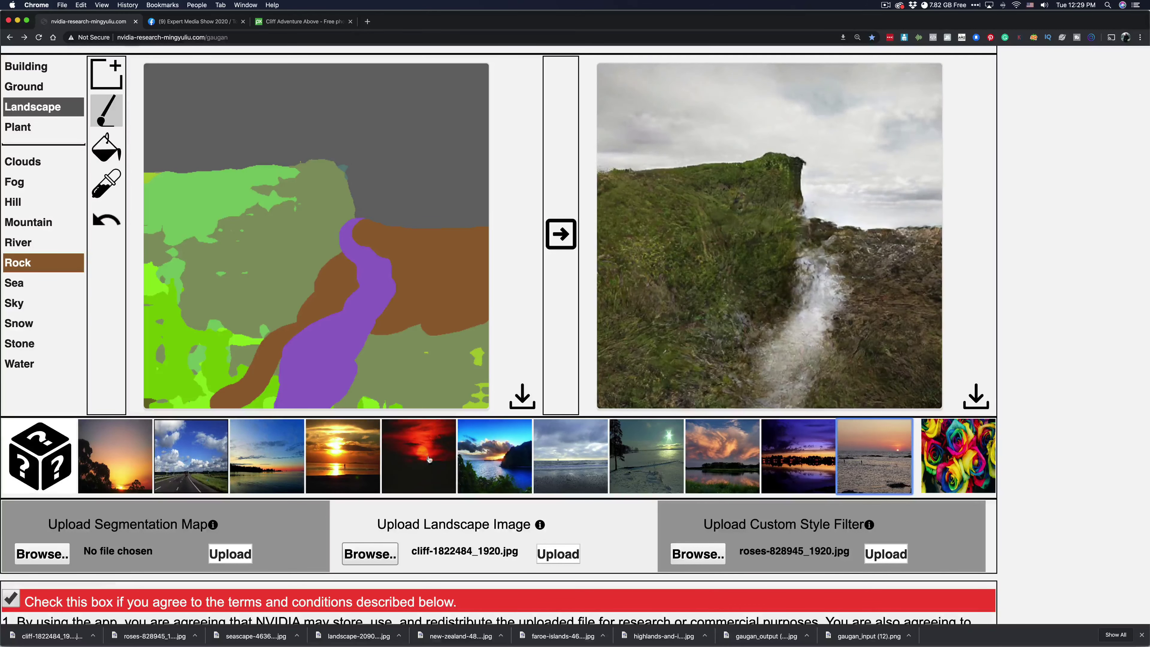
left_click(414, 458)
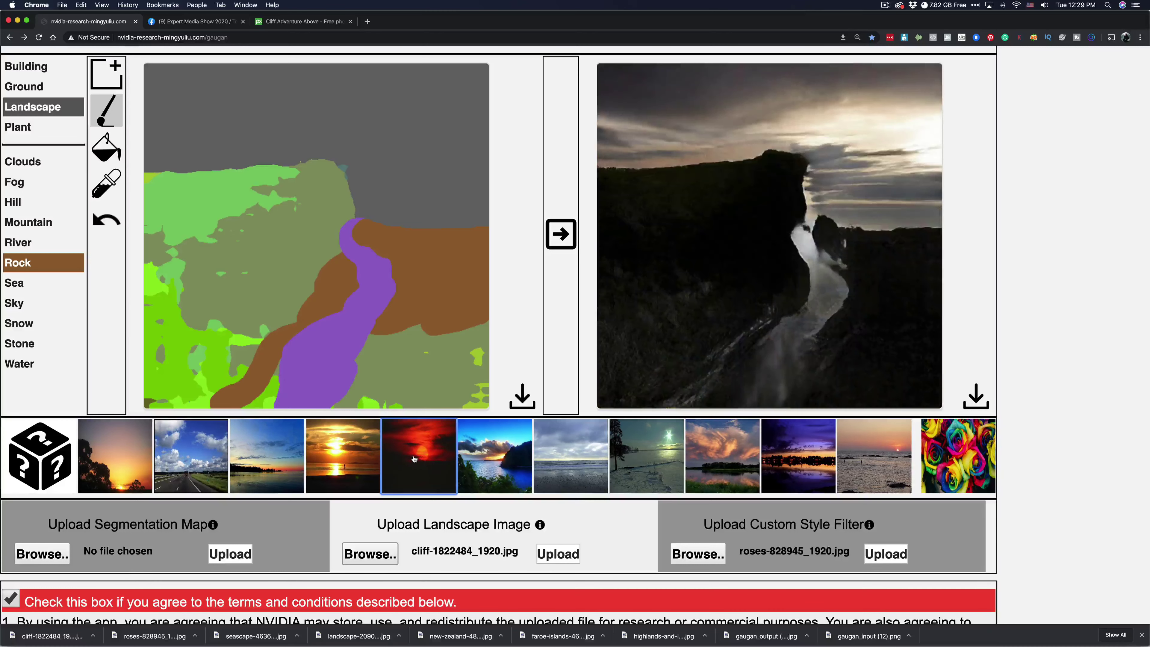
left_click(347, 469)
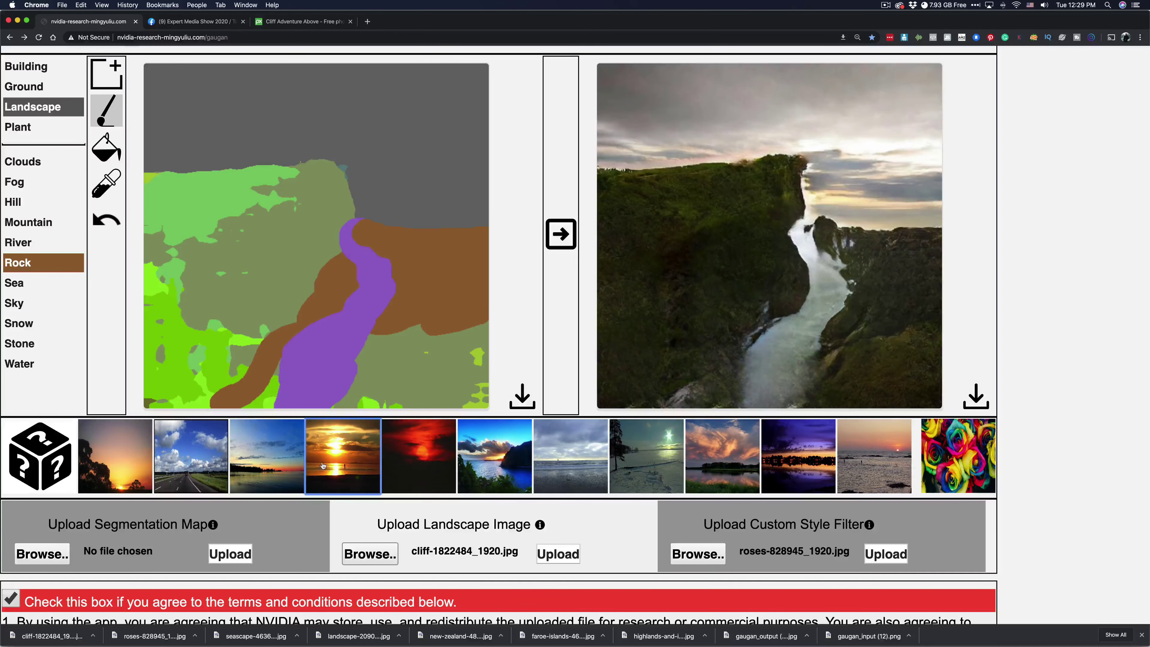
left_click(266, 464)
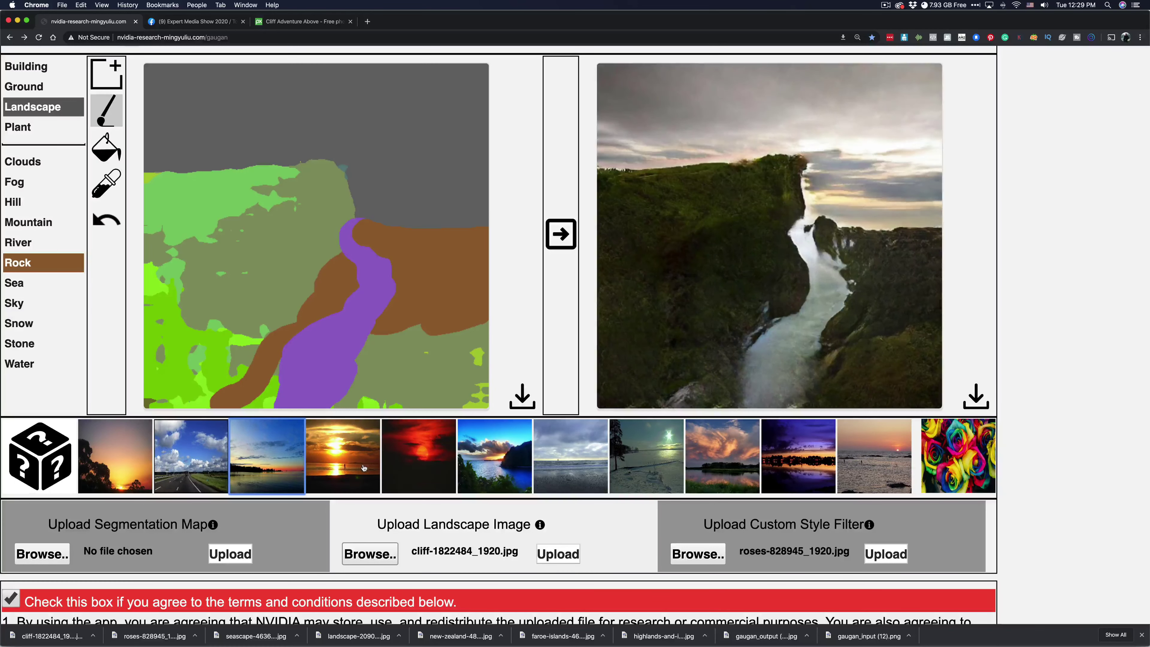
left_click(217, 469)
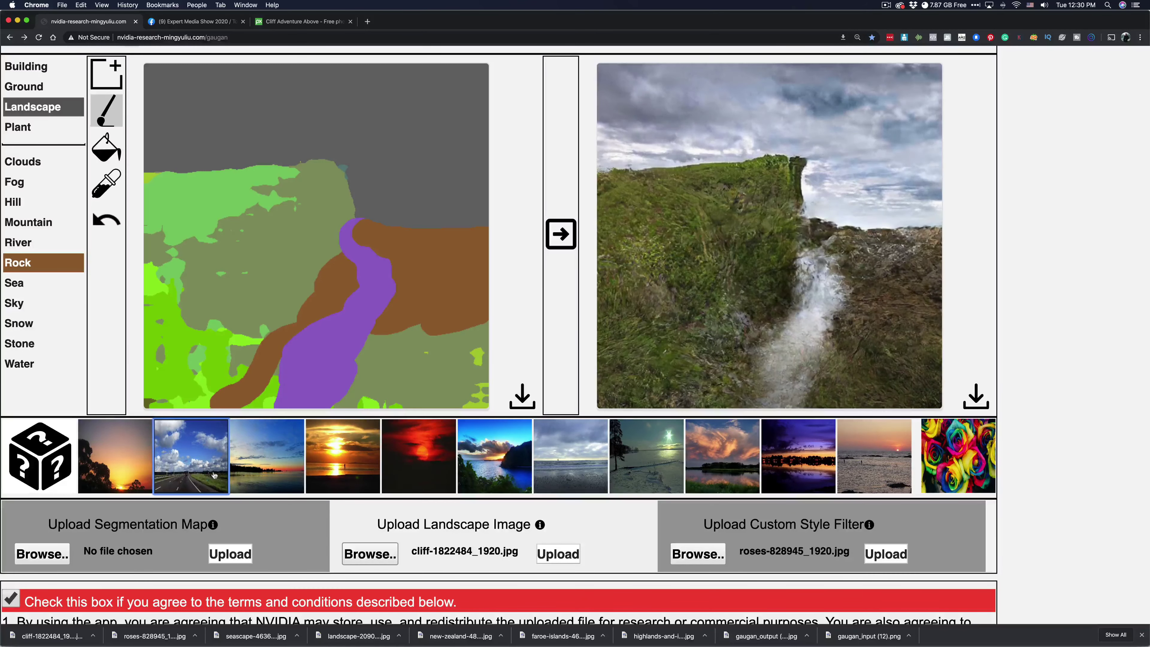
left_click(125, 469)
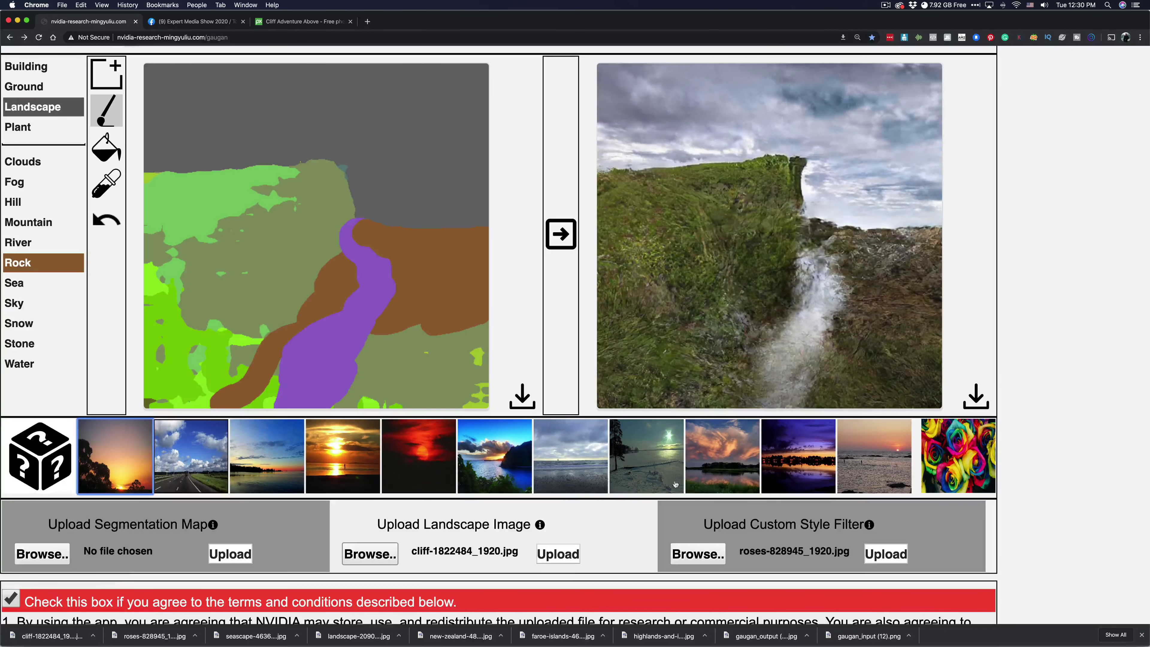
left_click(788, 470)
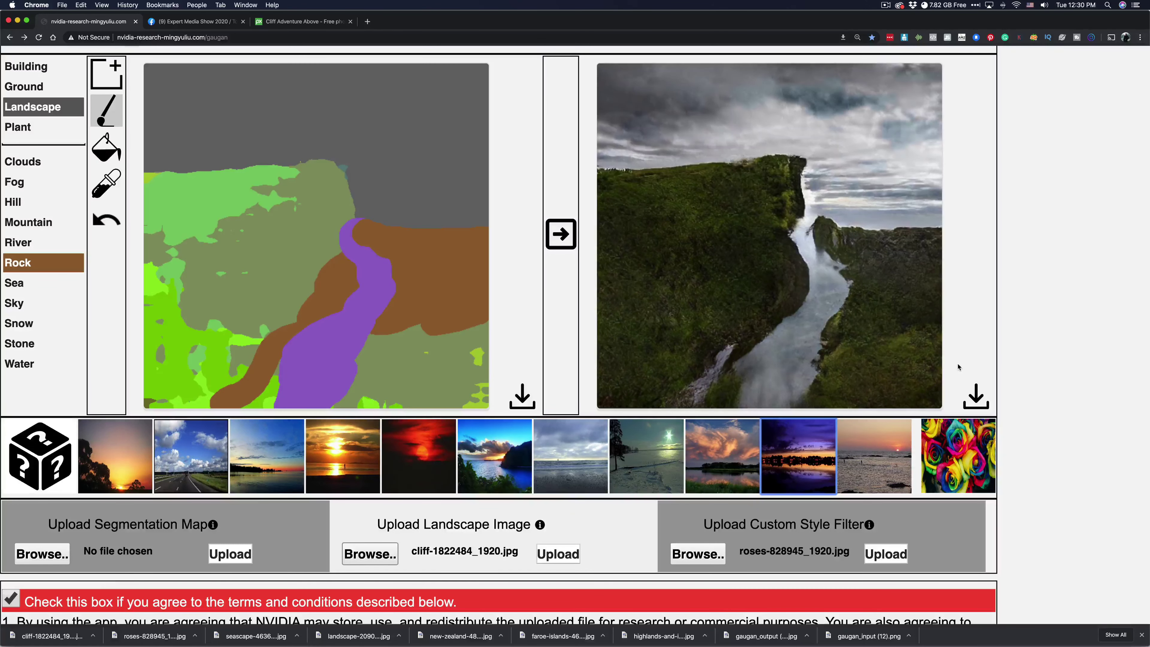
Compare roses, sea-sunset and orange cloudy styles, settle on purple-night and download the render.
left_click(961, 447)
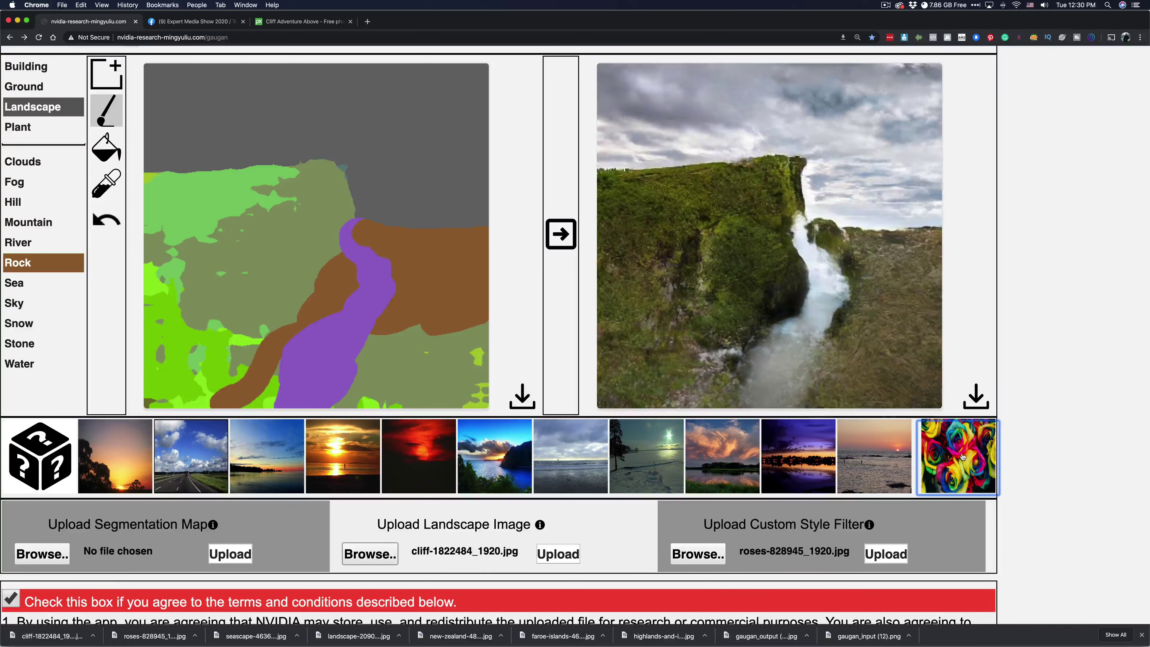
left_click(876, 457)
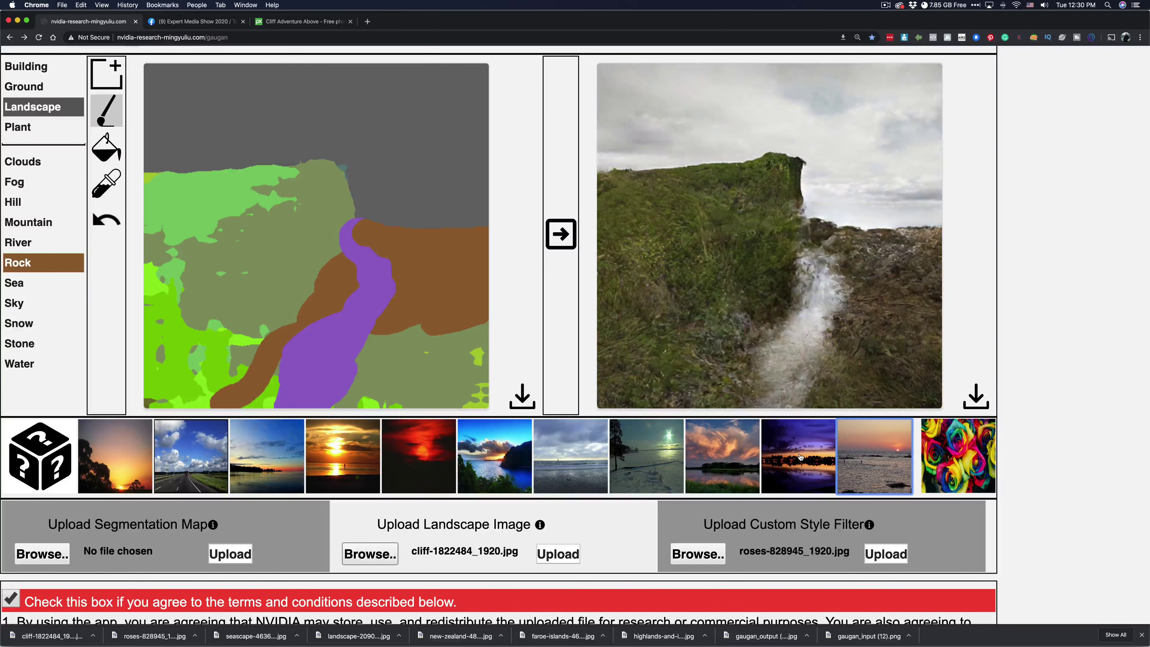
left_click(800, 456)
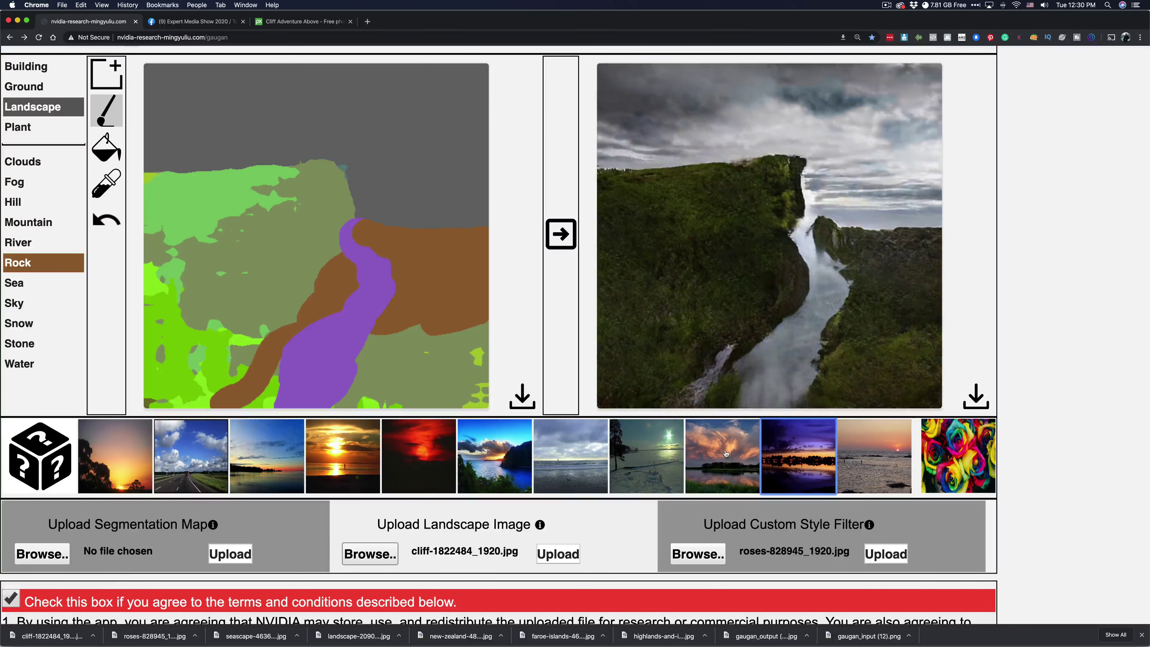
left_click(753, 462)
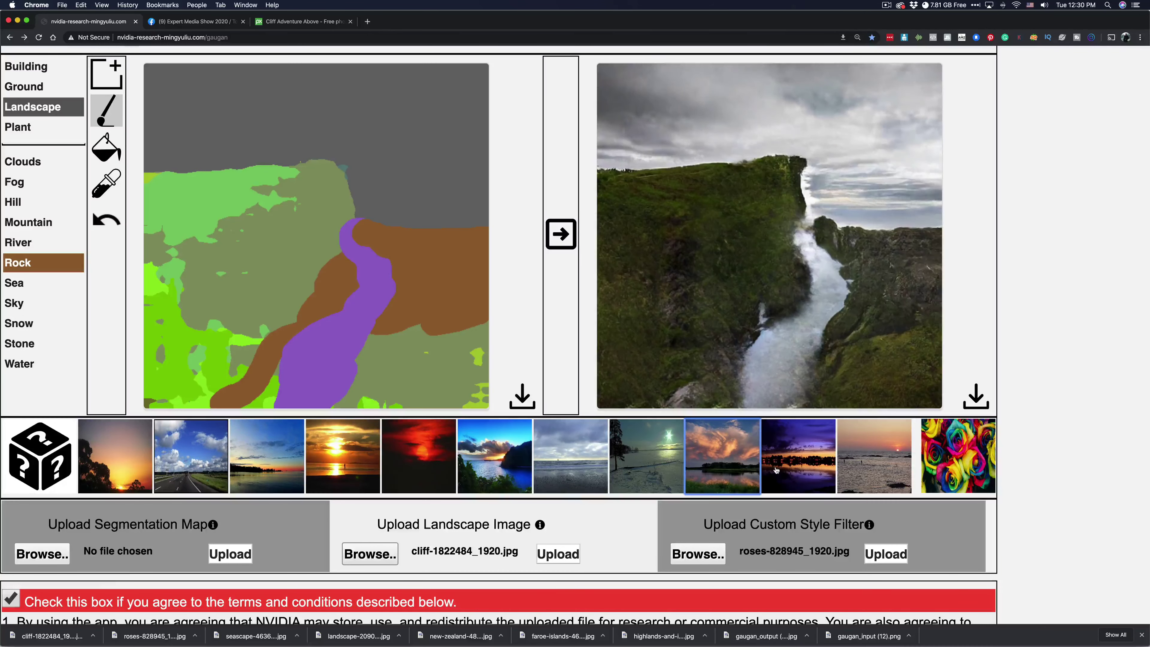
left_click(796, 468)
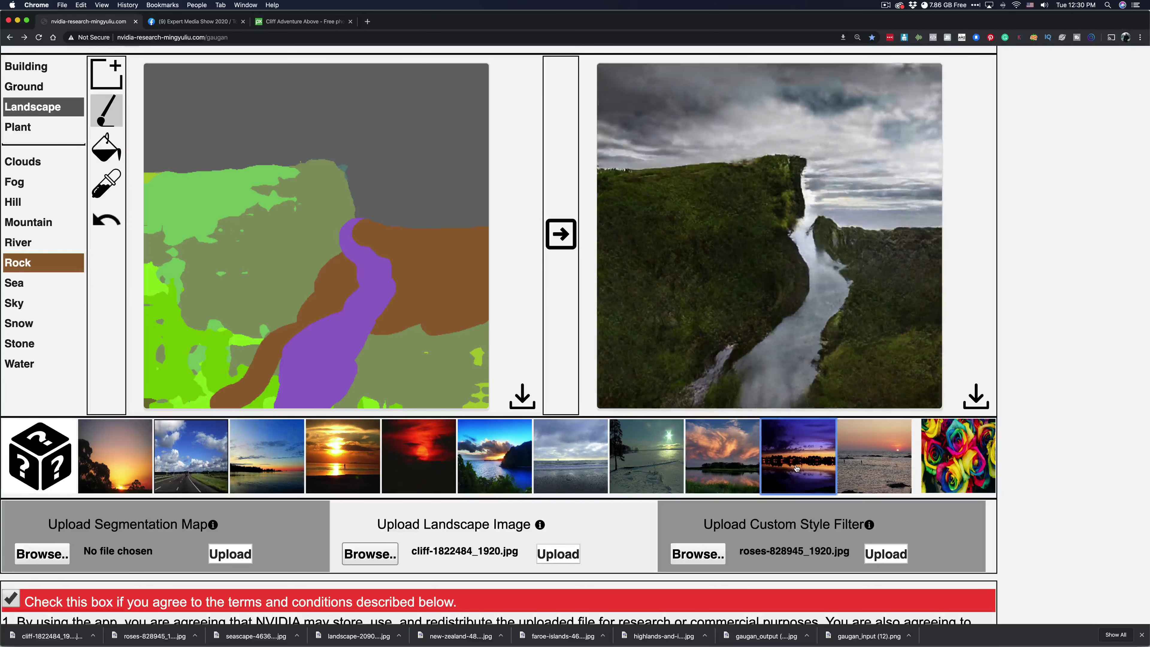
left_click(979, 396)
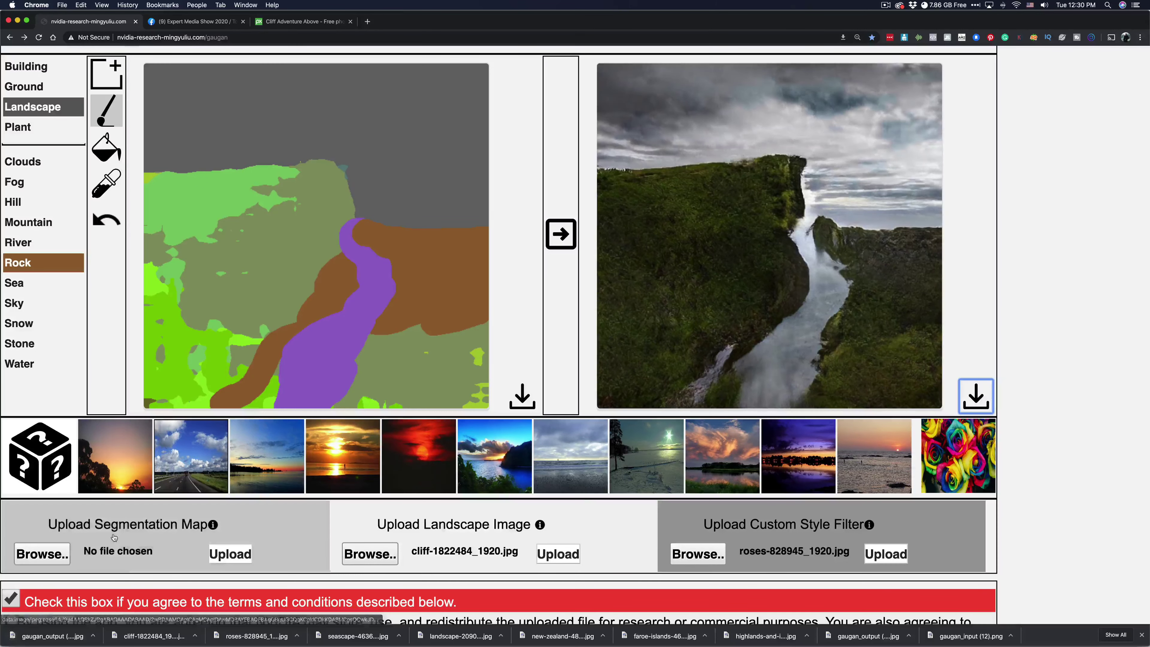
Launch Topaz A.I. Gigapixel by searching 'gig' in Launchpad.
mouse_move(175, 642)
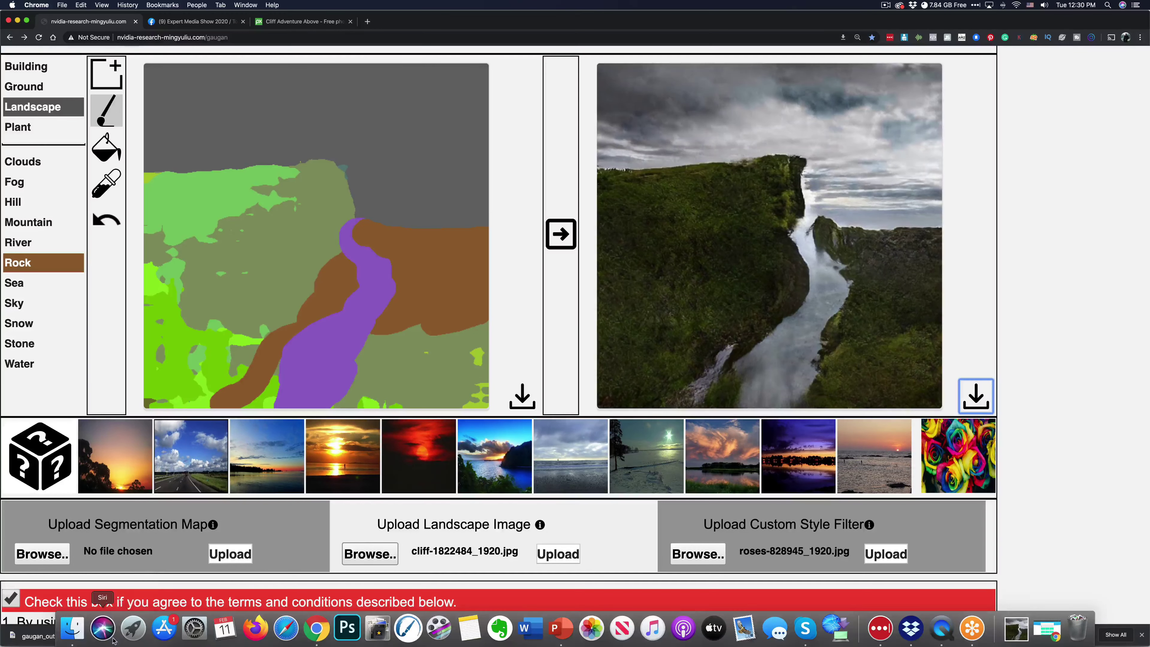
left_click(131, 630)
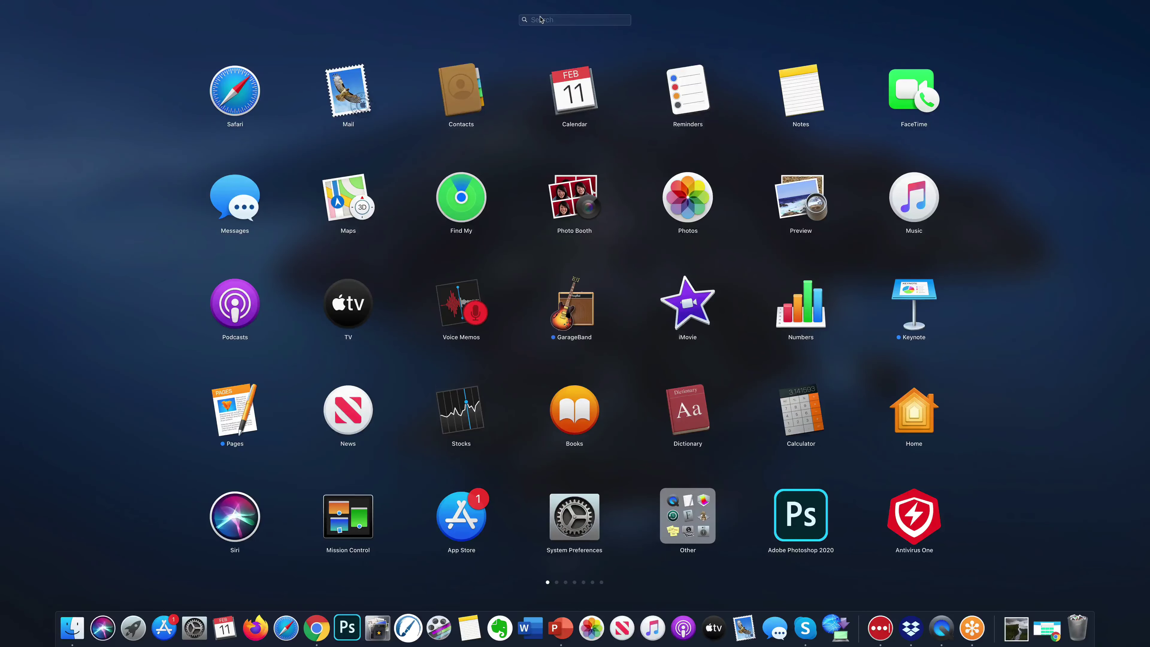
type("gig")
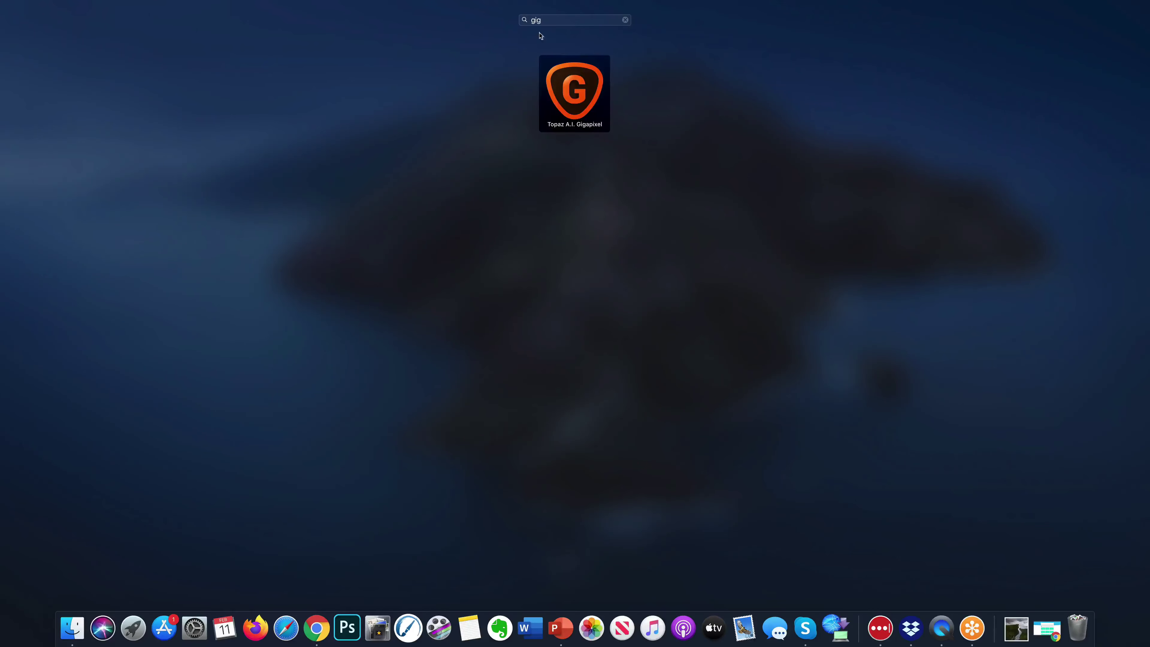
left_click(571, 94)
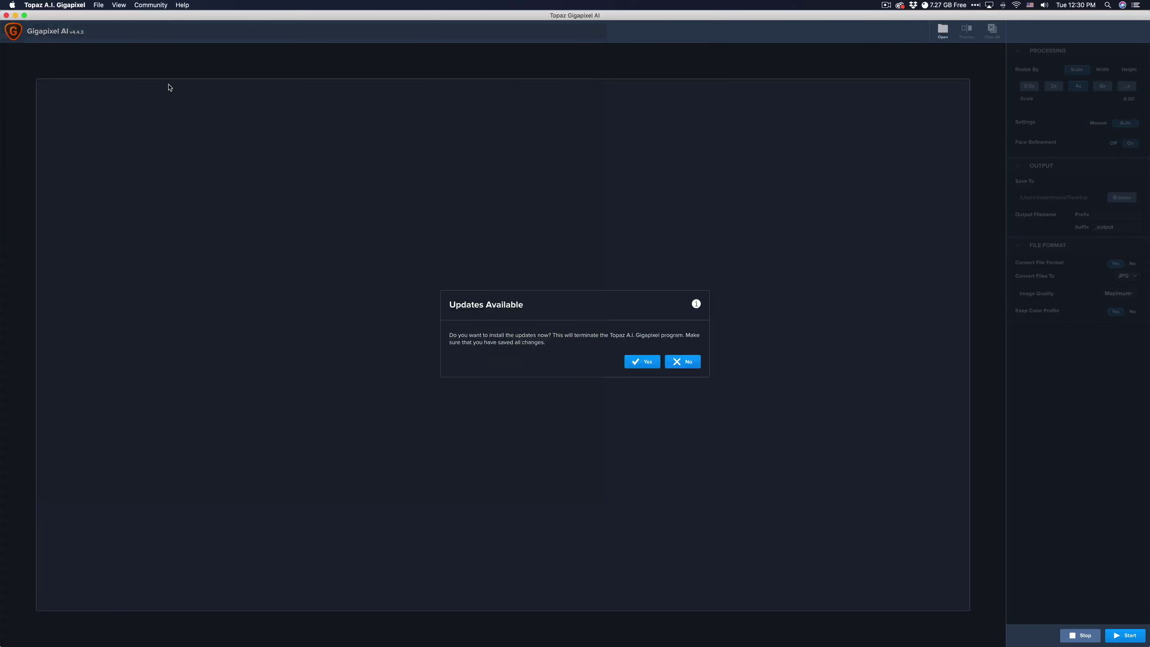
Skip the update and open gaugan_output (20).jpg from Downloads in Gigapixel.
left_click(689, 363)
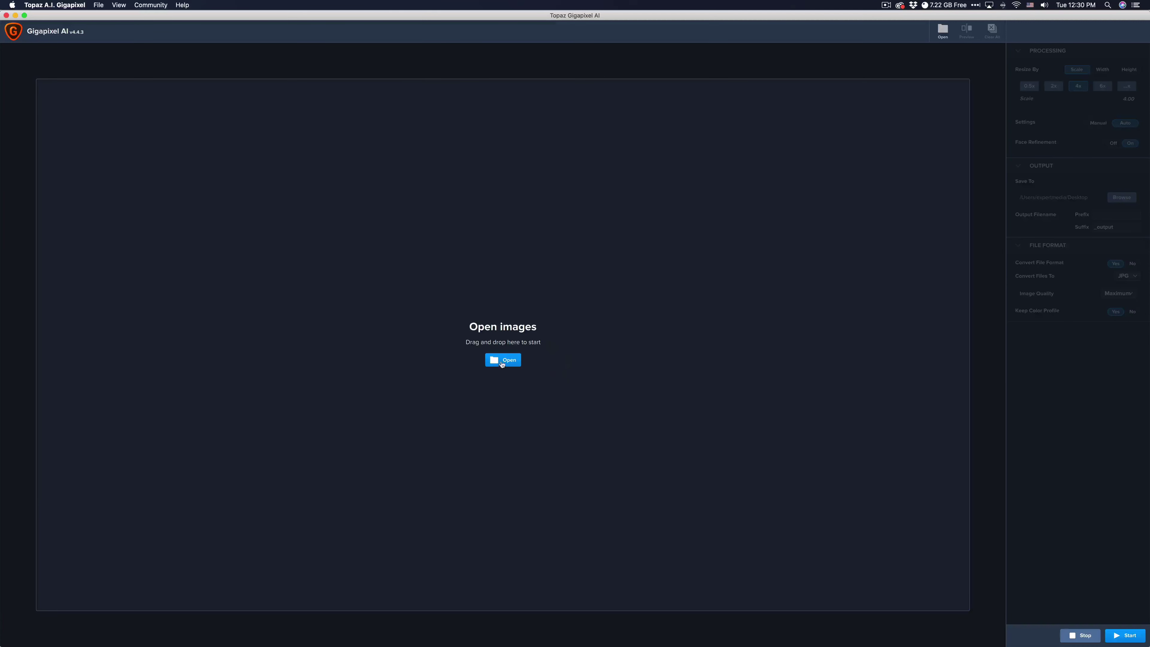
left_click(502, 360)
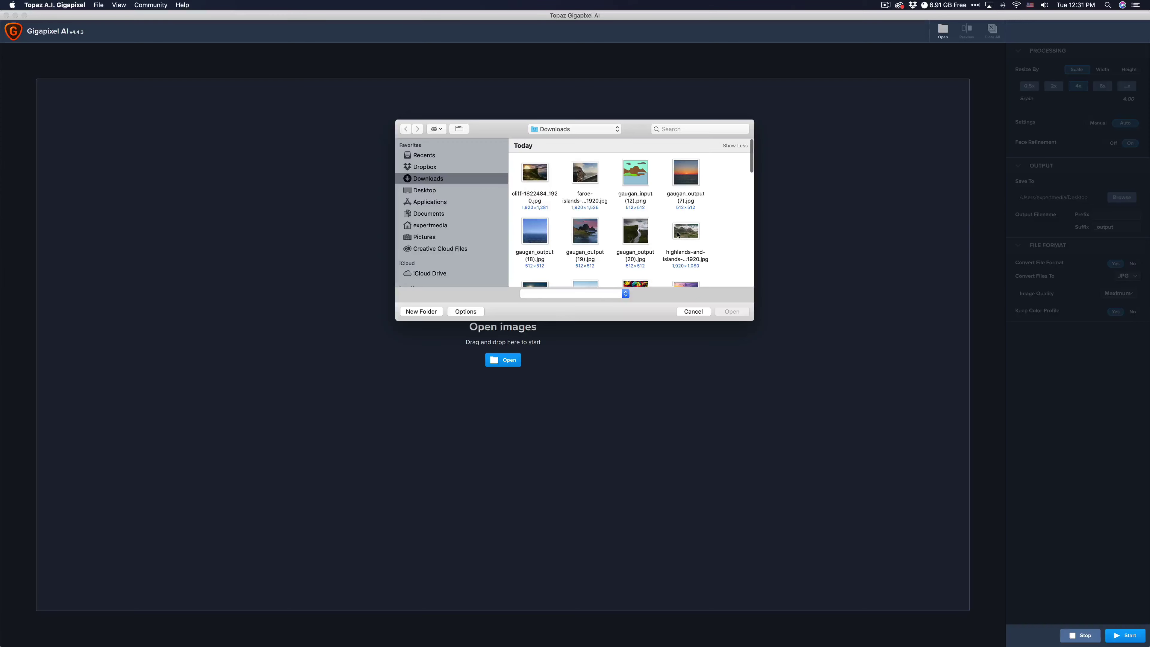
scroll(696, 217, "down", 3)
scroll(694, 216, "down", 1)
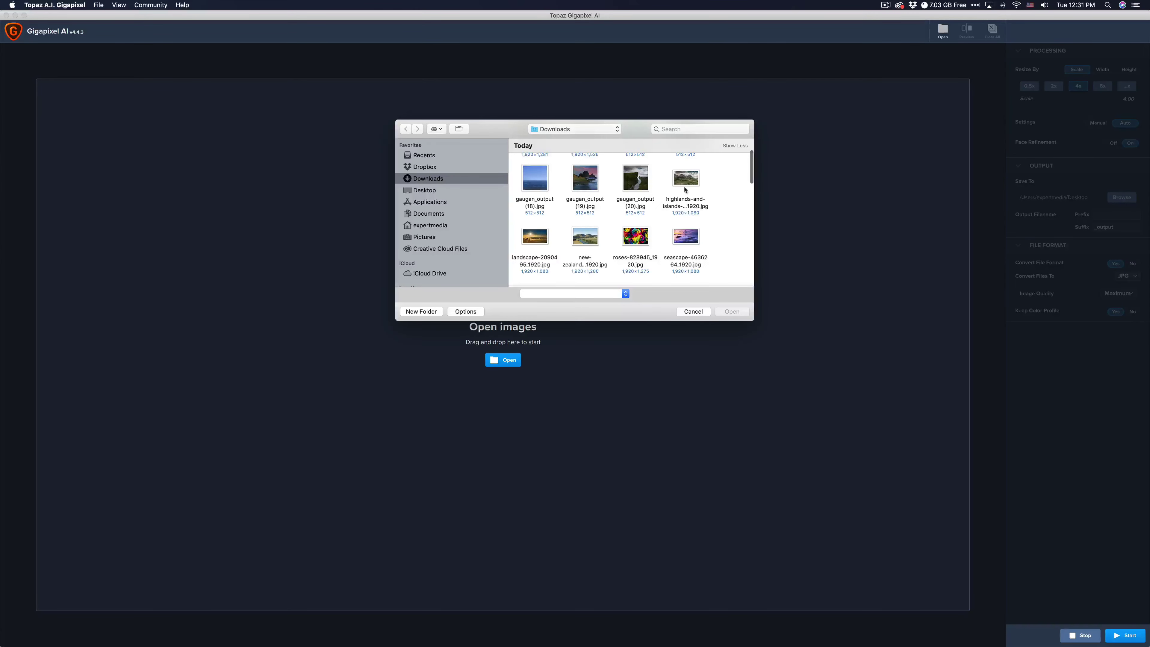
left_click(636, 183)
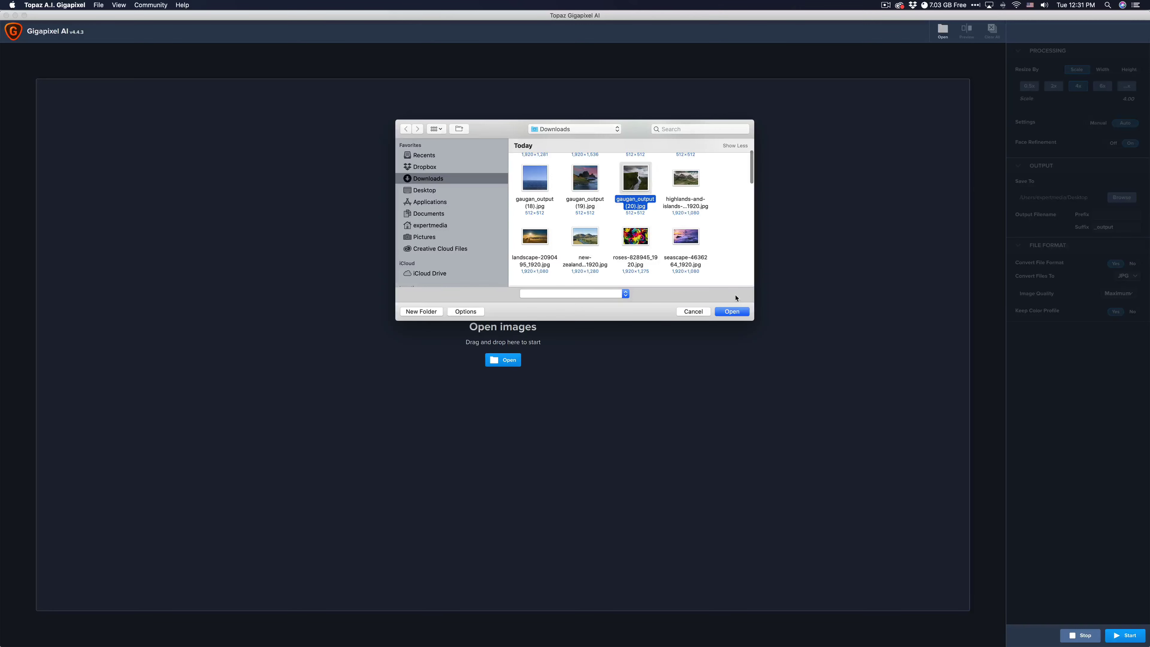
left_click(732, 312)
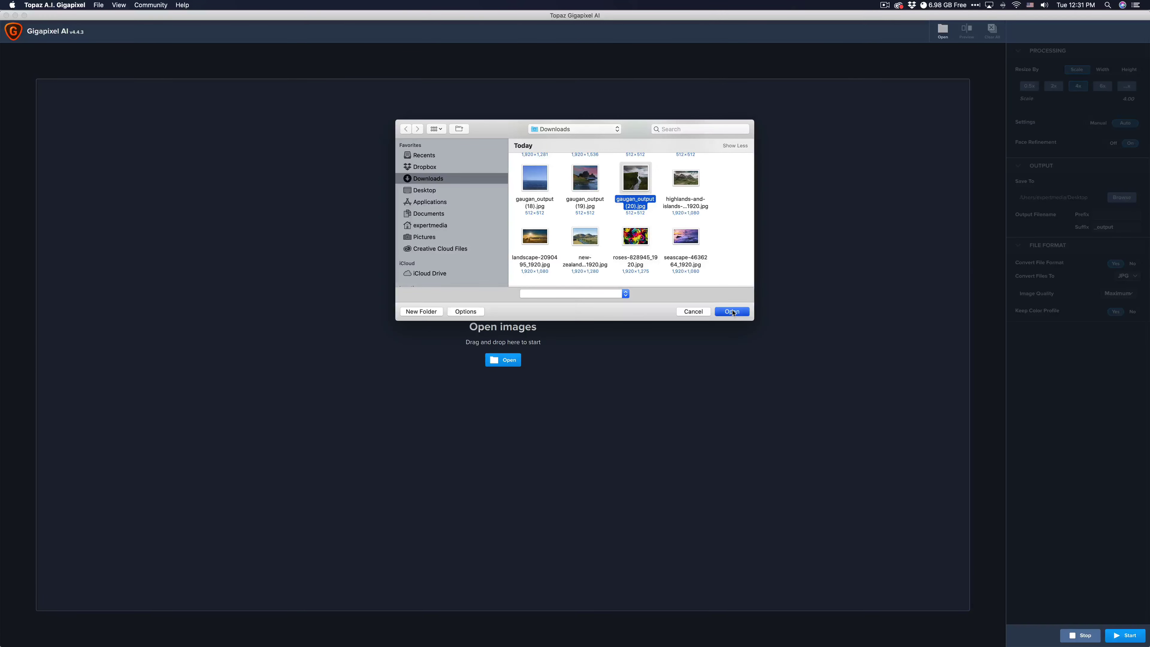
left_click(732, 312)
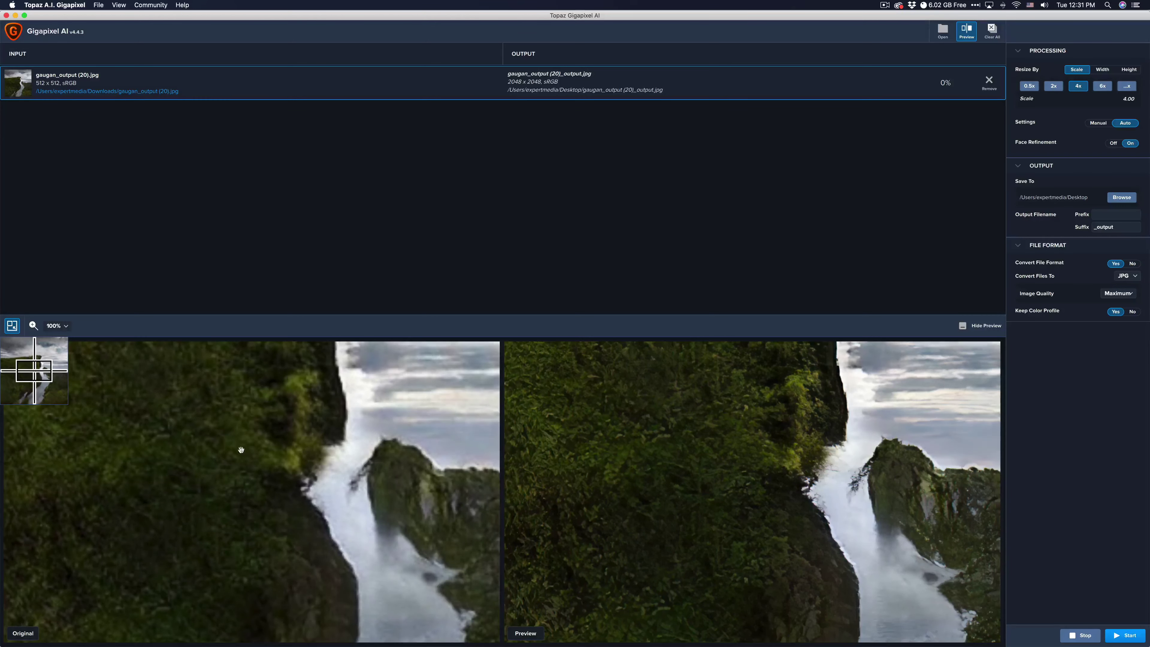
Check the waterfall and sky in the preview, then upscale 4x to a 2048×2048 JPG.
left_click_drag(28, 370, 64, 365)
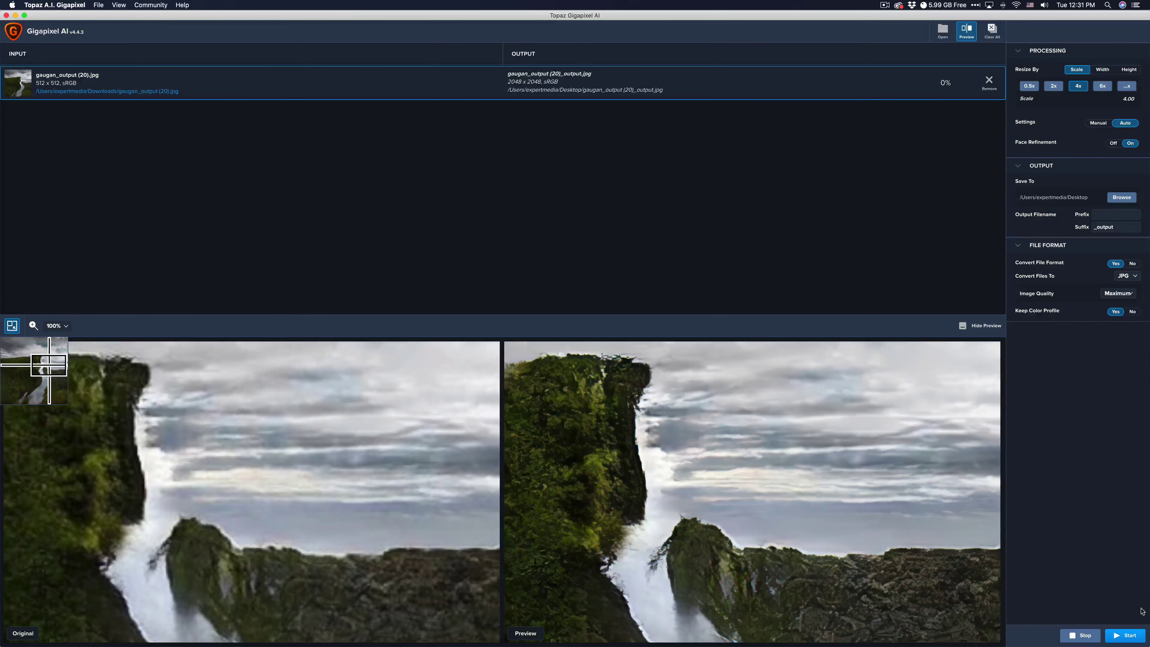
left_click(1125, 635)
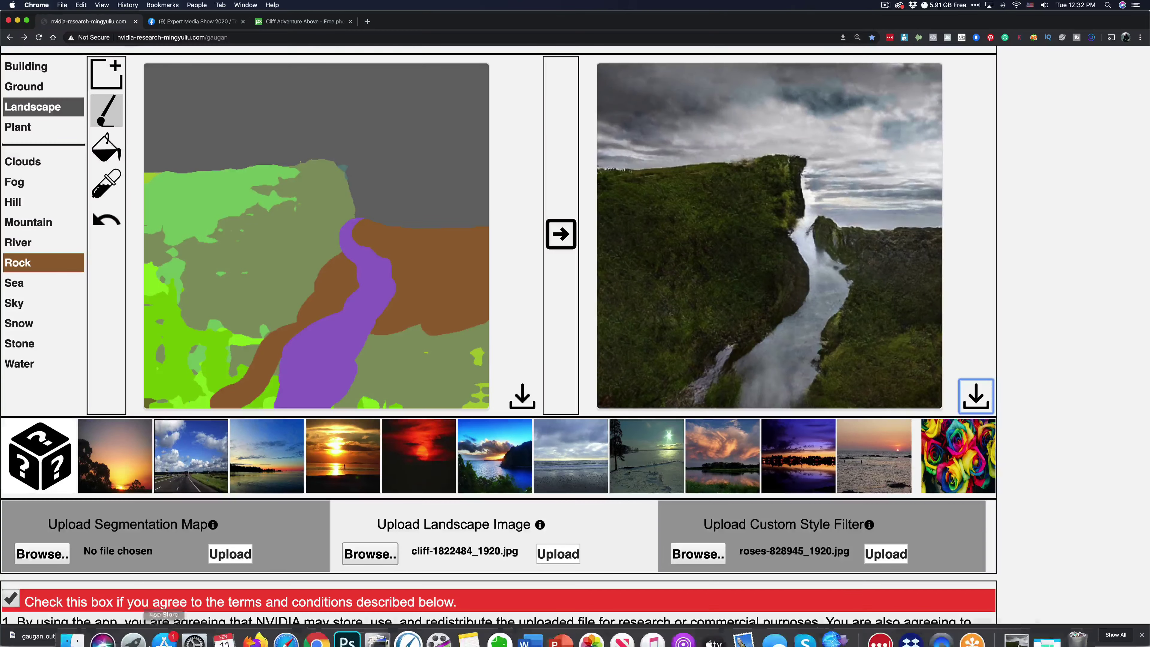
Find Impresso Pro by searching 'imp' in Launchpad and launch it.
left_click(133, 634)
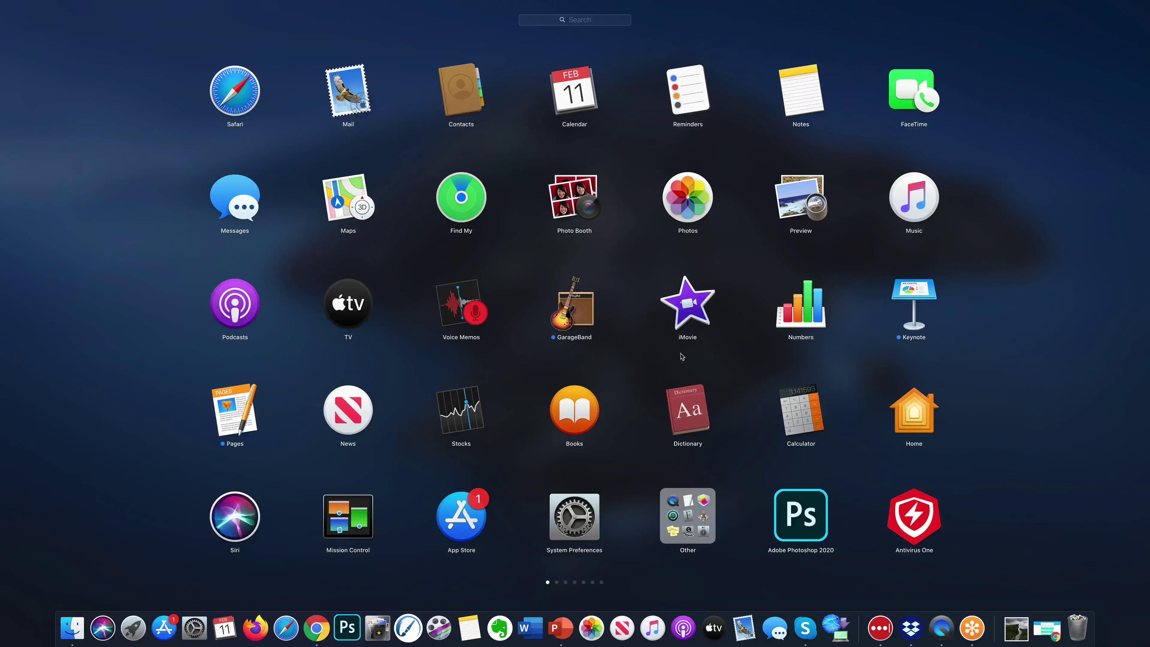
left_click(558, 23)
type("impr")
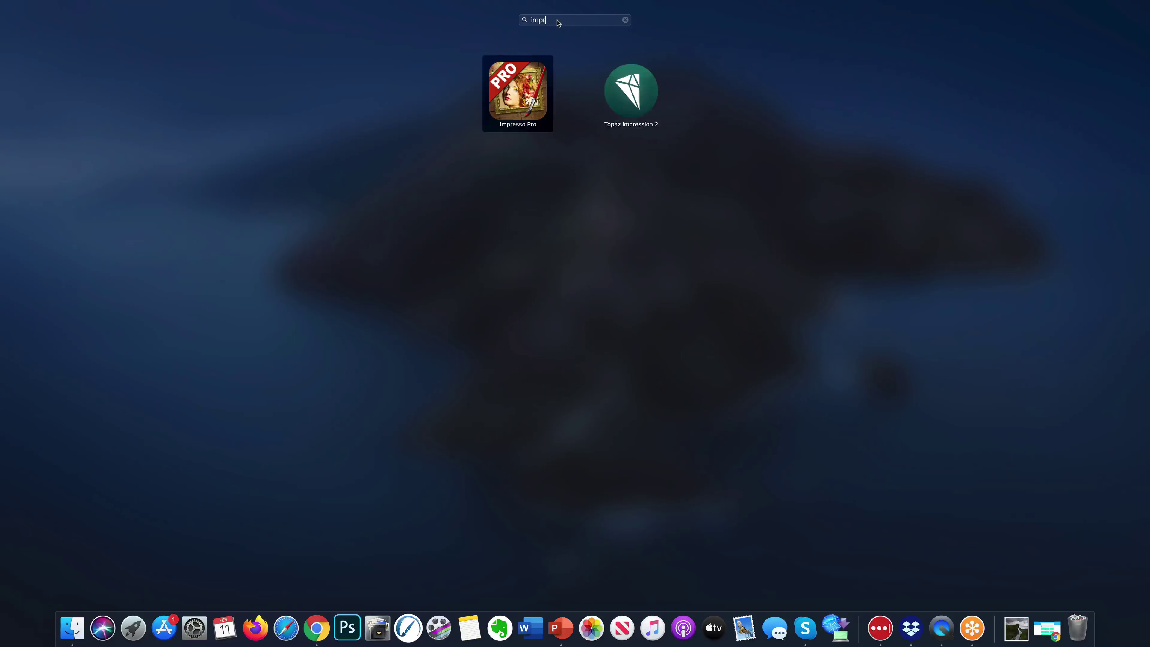
left_click(547, 97)
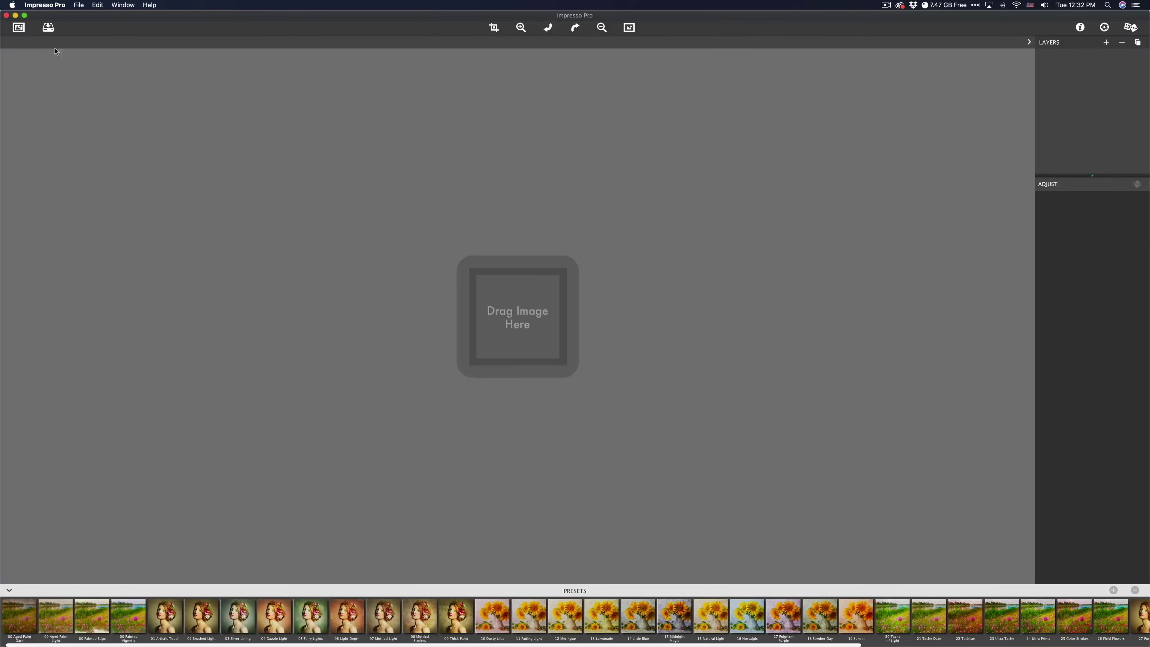
Open gaugan_output (20)_output (1).jpg from the Desktop folder after checking Downloads.
left_click(19, 28)
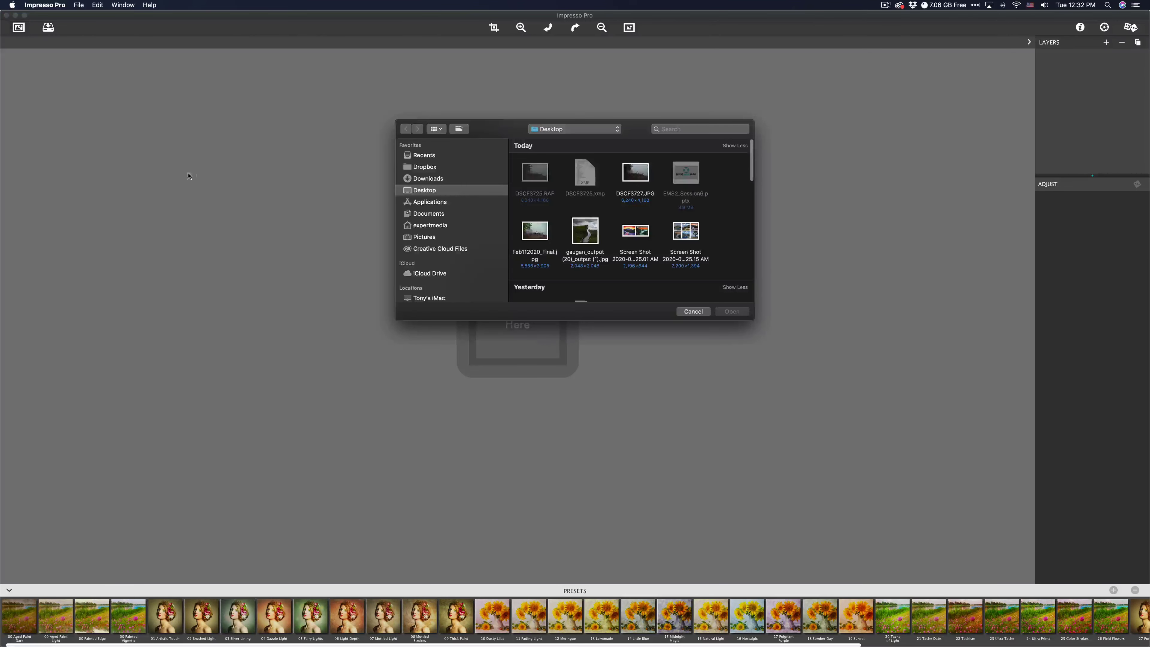
left_click(426, 179)
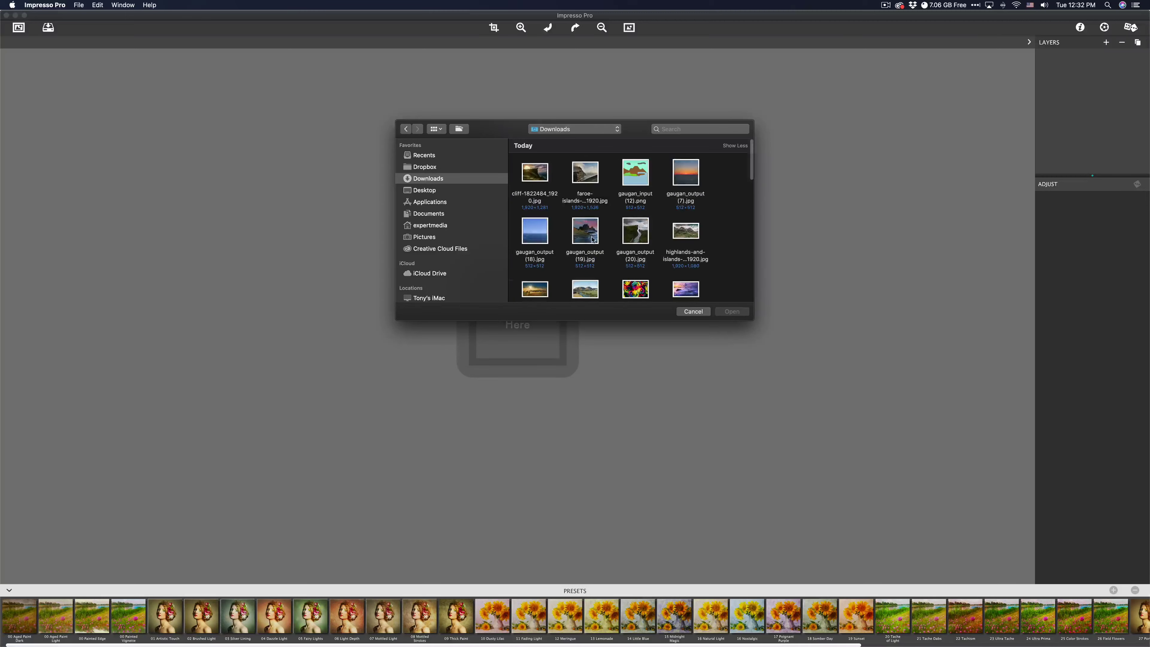
scroll(599, 240, "down", 2)
scroll(599, 240, "down", 1)
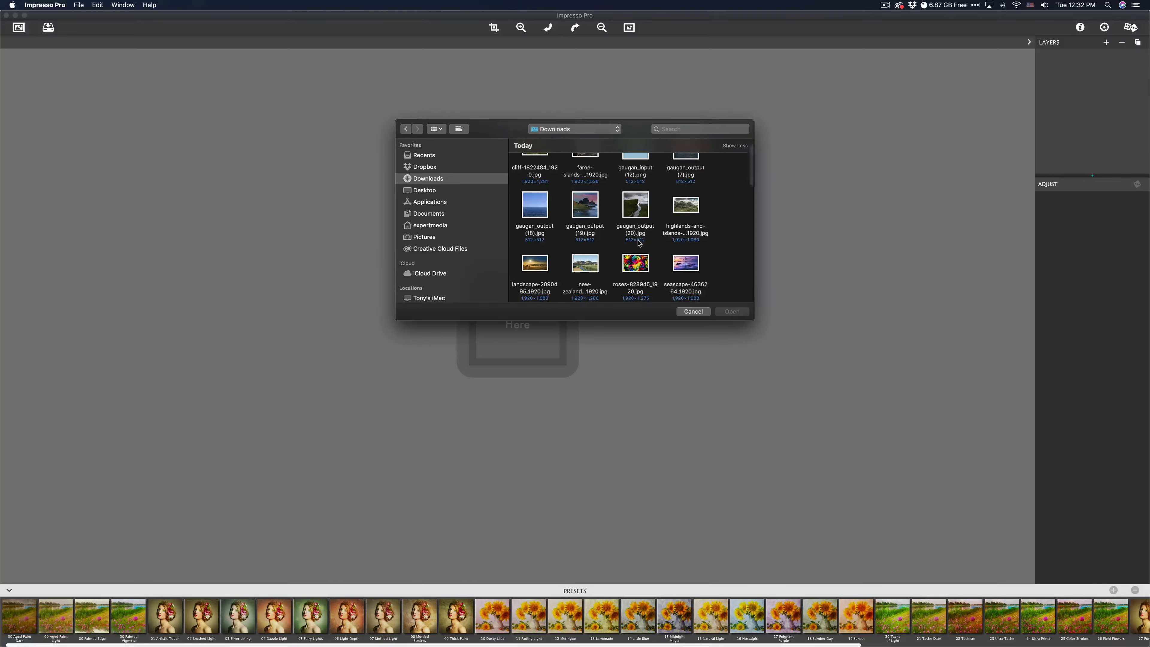
scroll(639, 245, "down", 10)
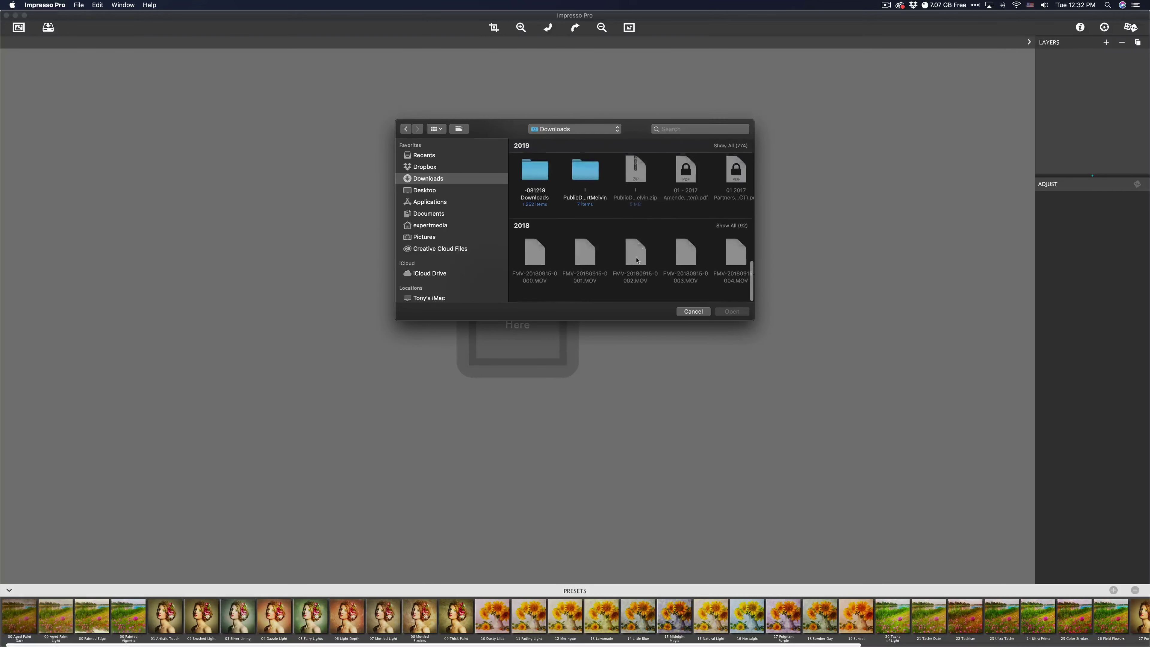
scroll(597, 242, "up", 10)
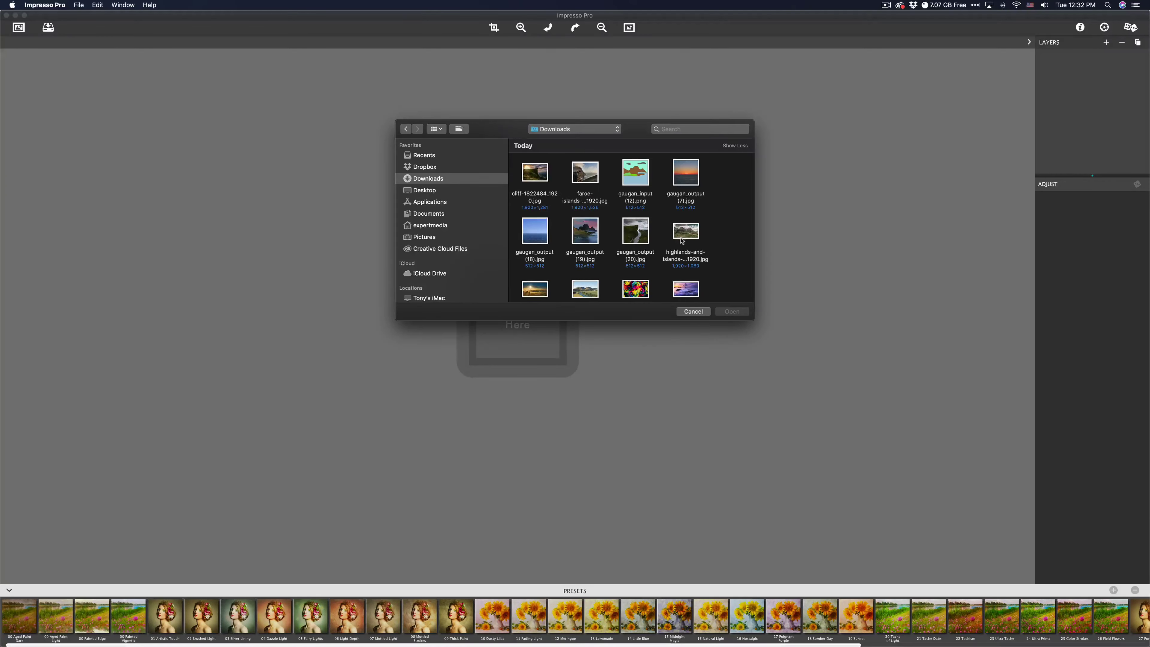
left_click(428, 191)
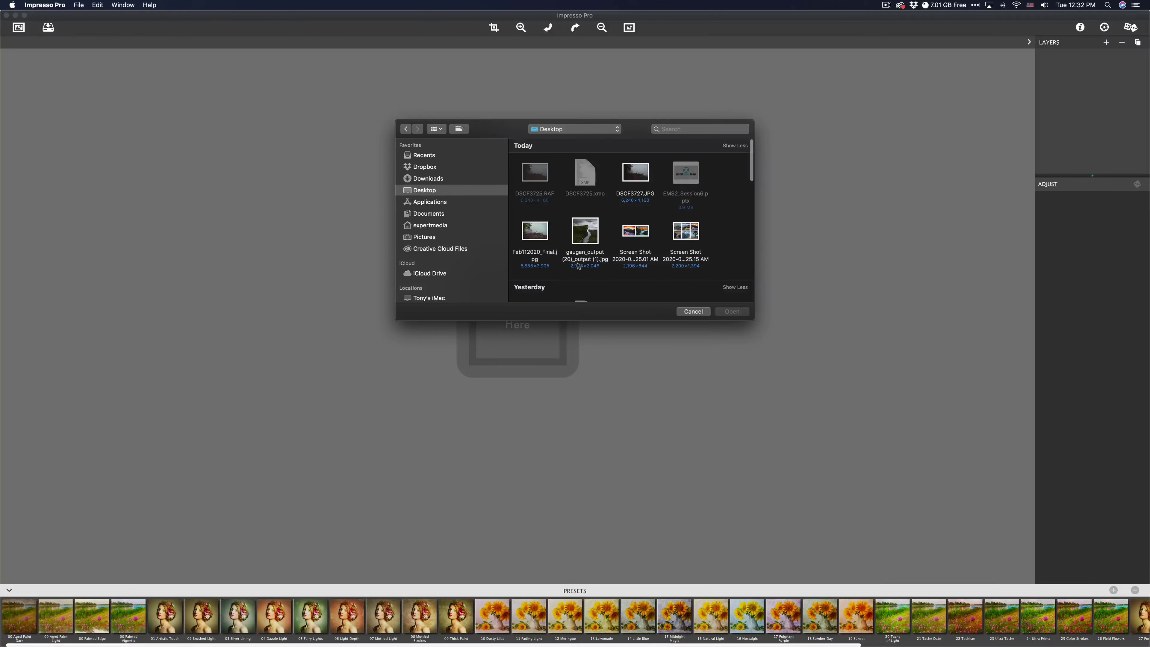
left_click(587, 231)
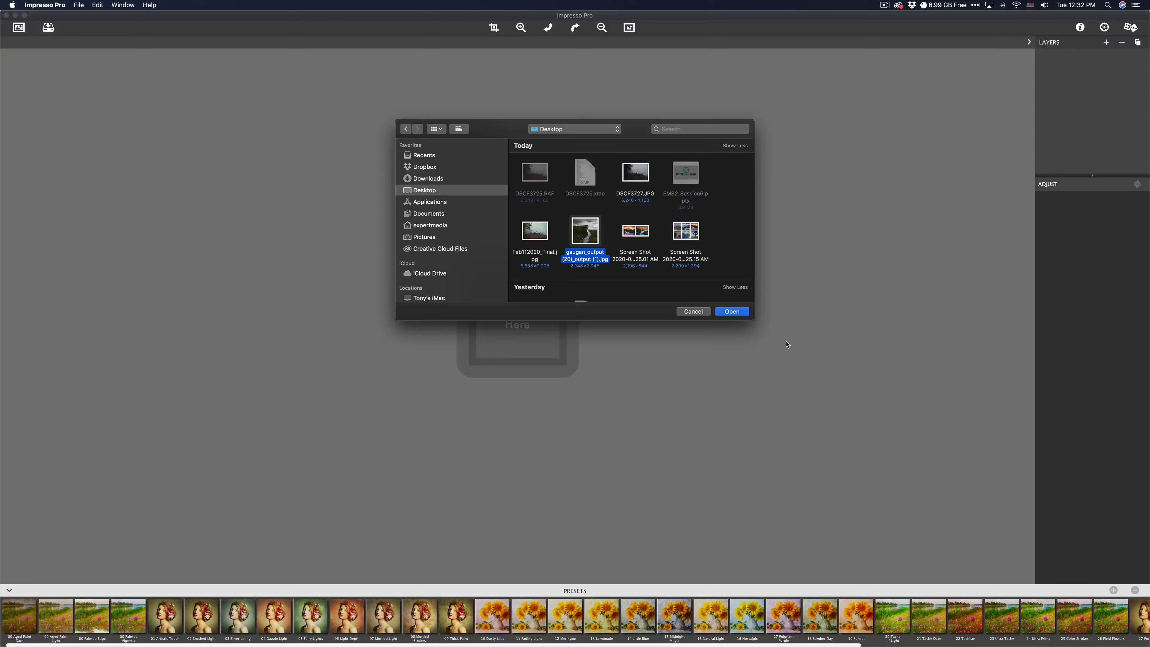
left_click(736, 312)
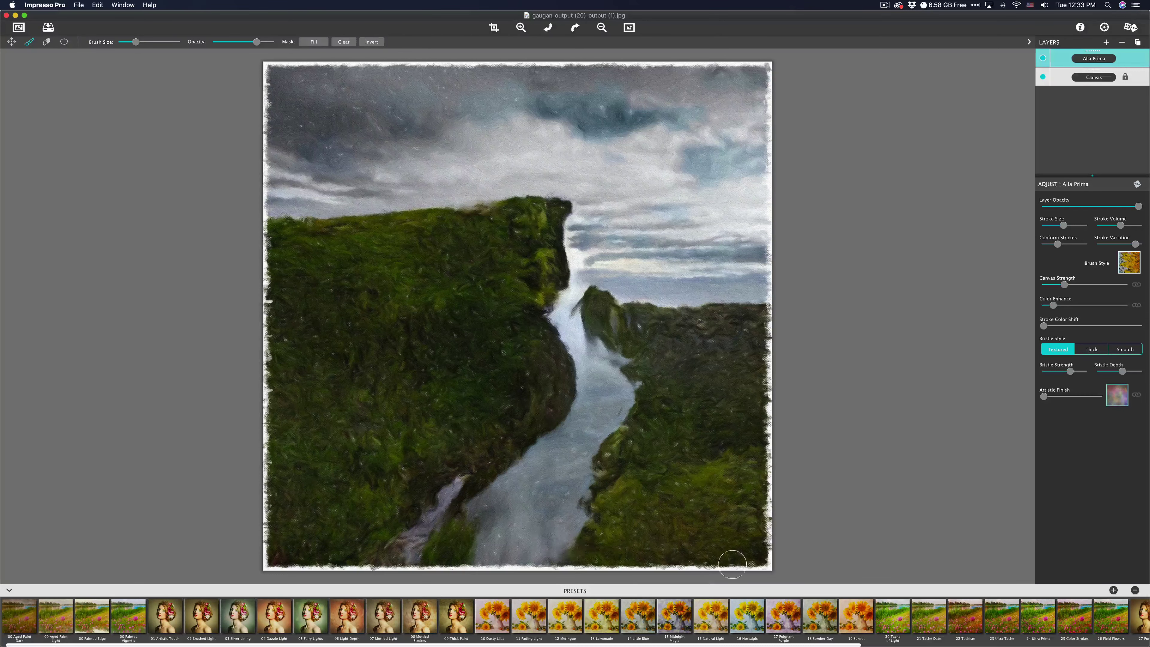
Try presets 22 Tachism, 23 Ultra Tache and 25 Color Strokes, then settle on 26 Field Flowers.
mouse_move(859, 617)
mouse_move(915, 614)
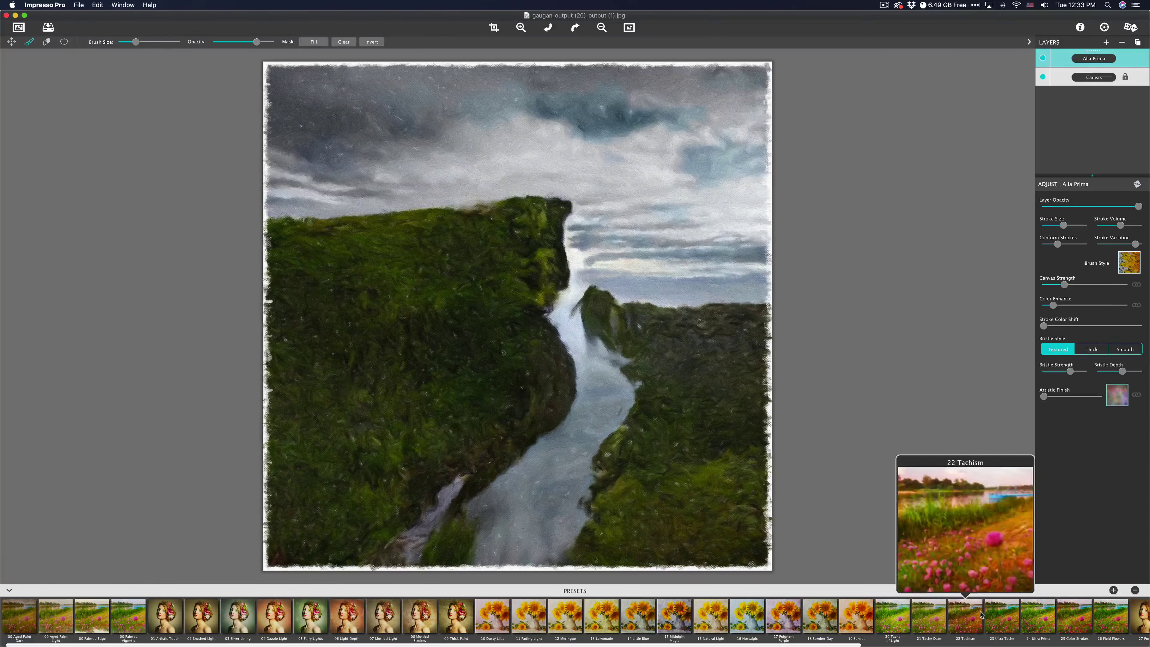
mouse_move(966, 620)
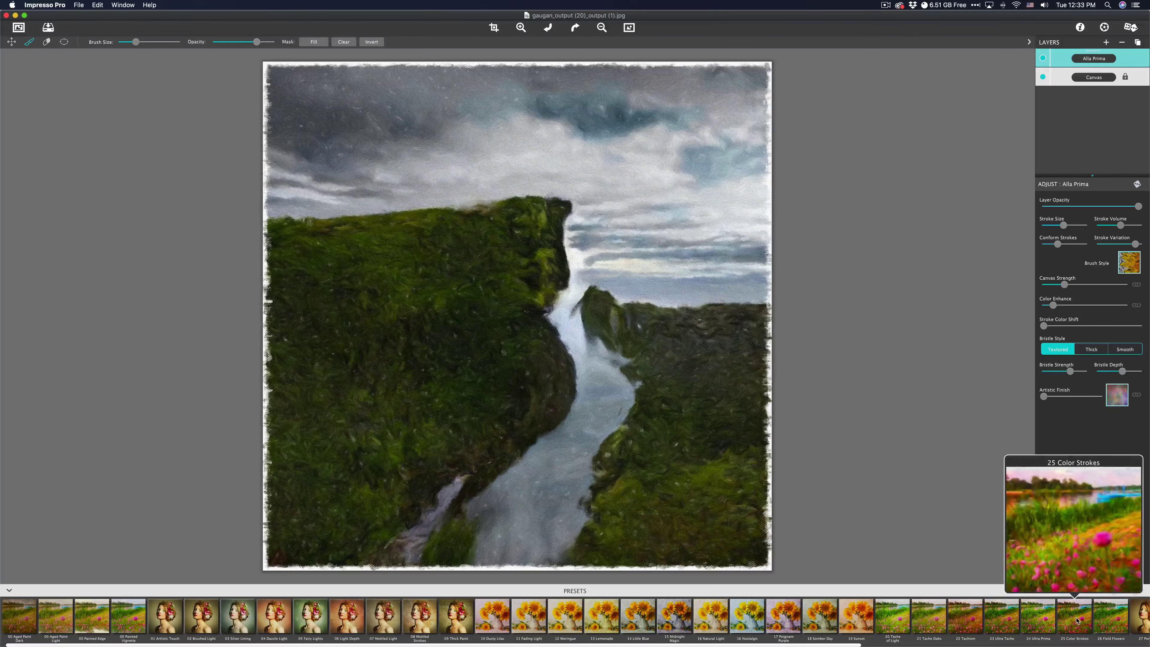
left_click(976, 627)
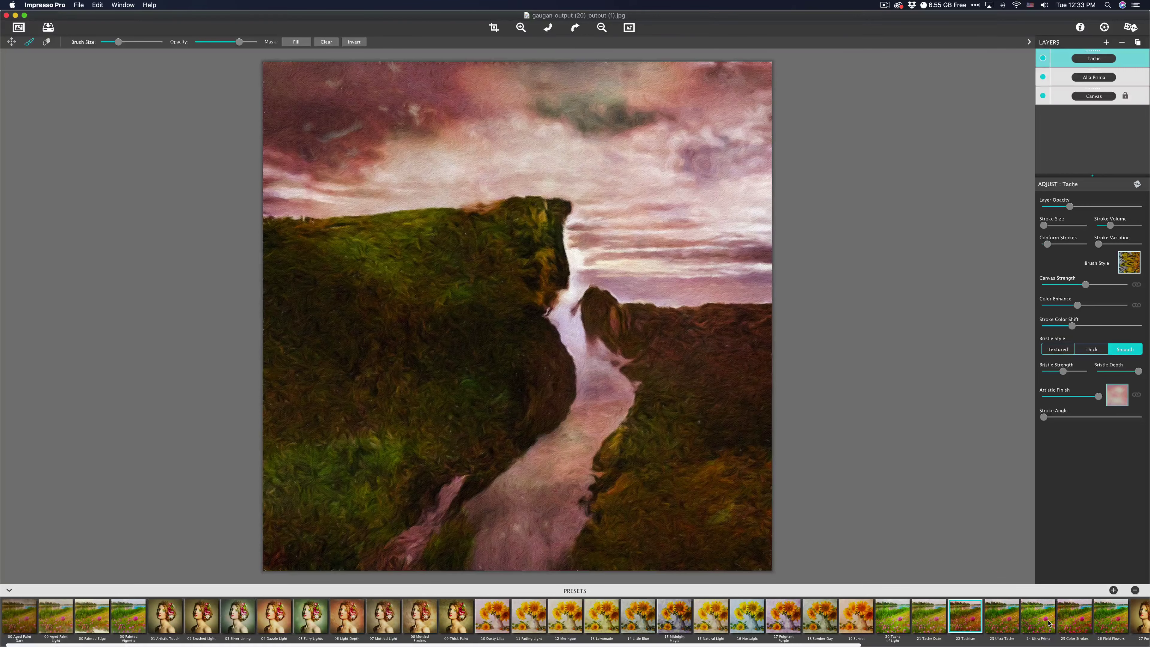
left_click(1008, 630)
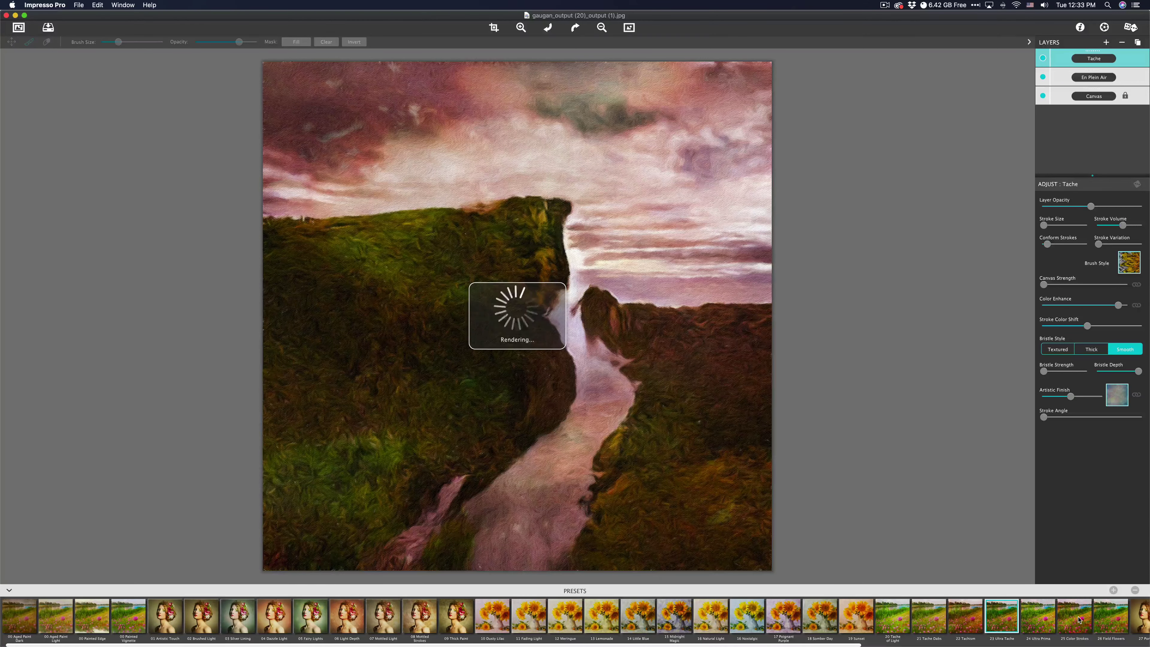
left_click(1080, 620)
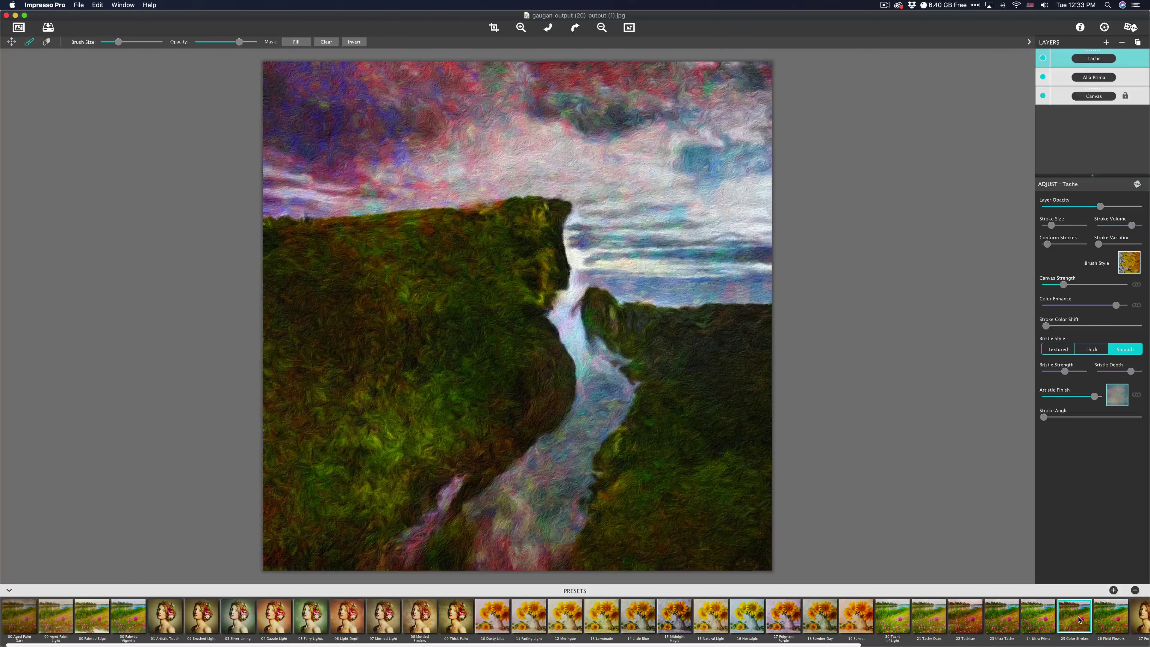
scroll(1079, 619, "right", 10)
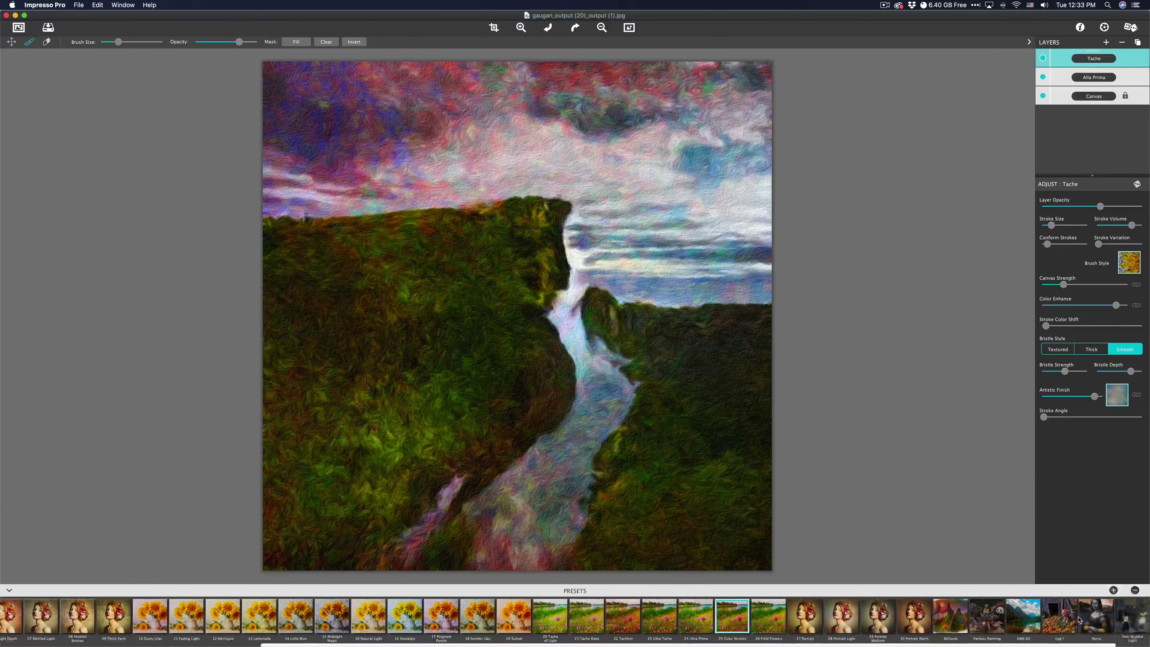
scroll(734, 623, "left", 1)
left_click(729, 626)
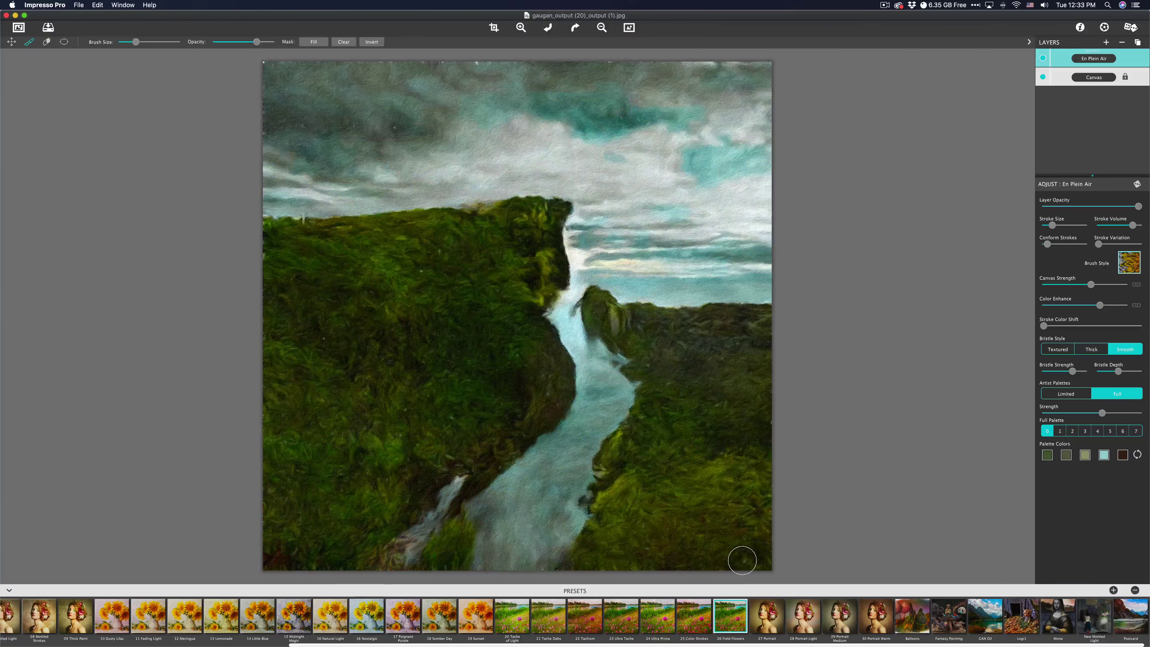
Try 17 Poignant Purple, 15 Midnight Magic and 16 Natural Light, then add 23 Ultra Tache as a Tache layer.
left_click(407, 629)
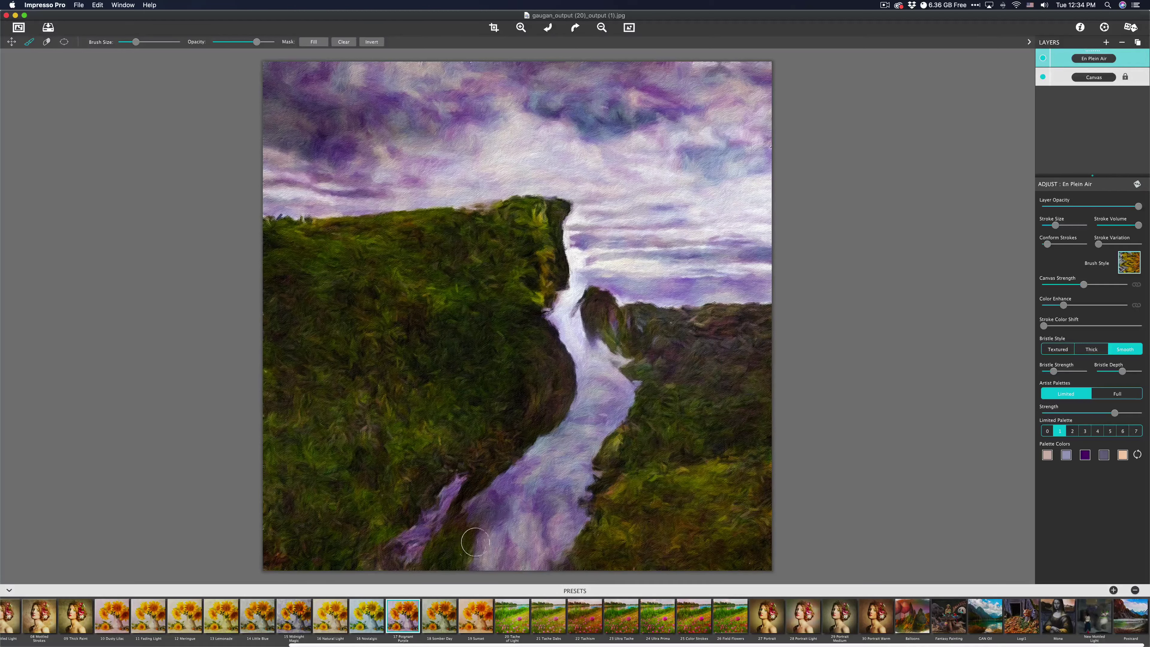
left_click(294, 616)
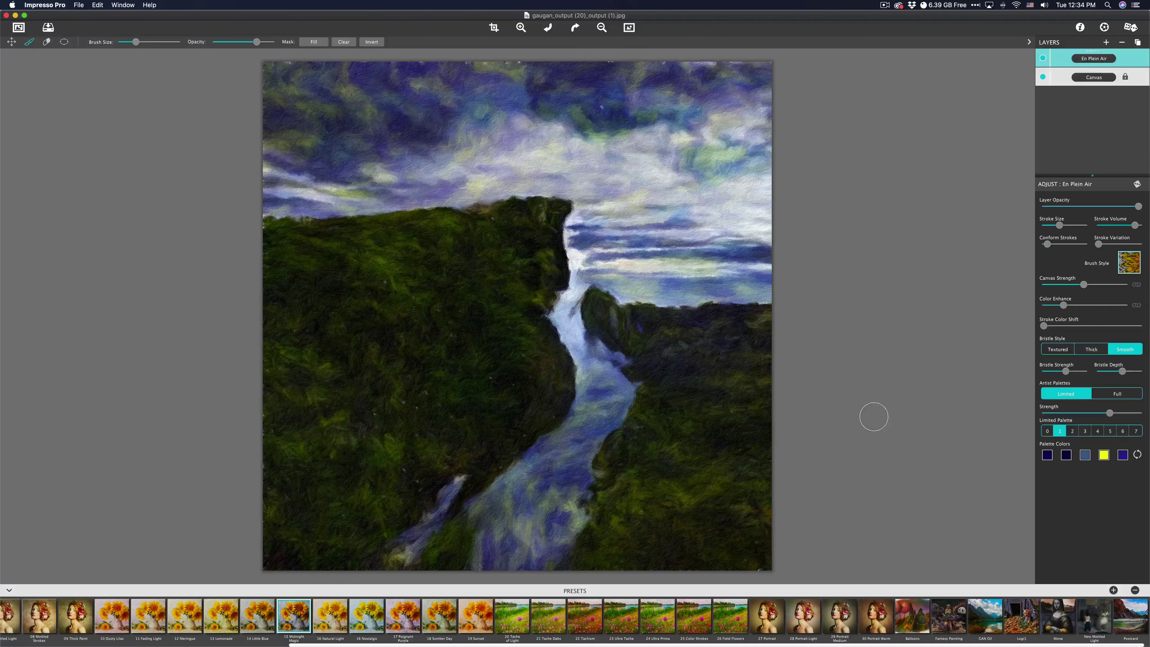
mouse_move(344, 627)
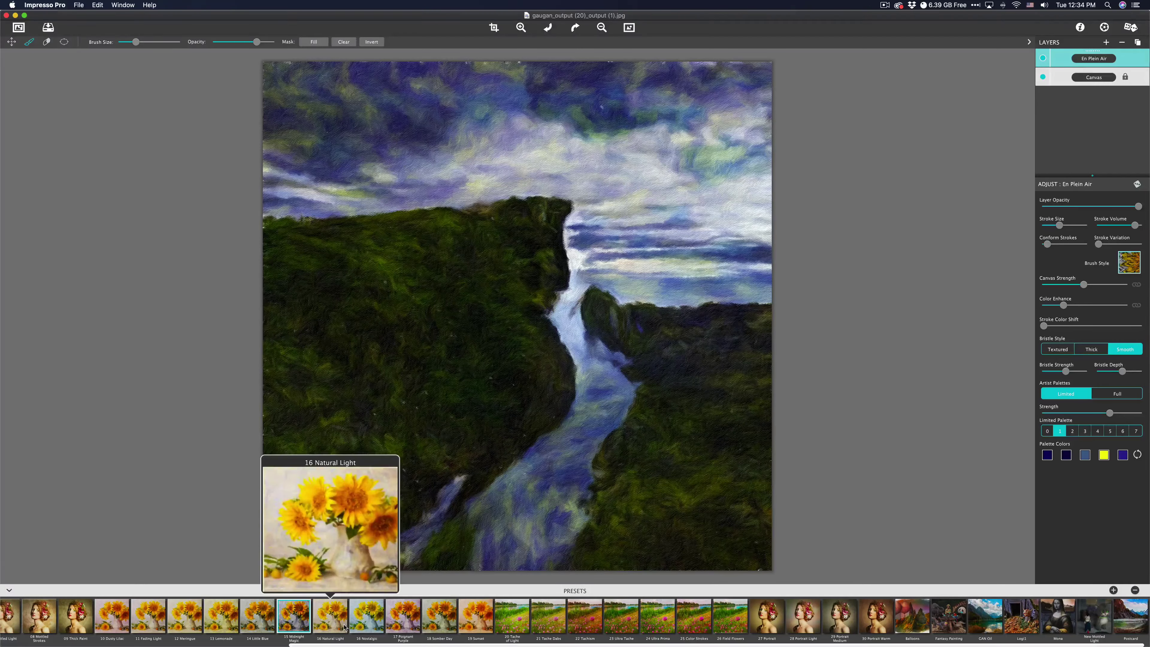
left_click(342, 627)
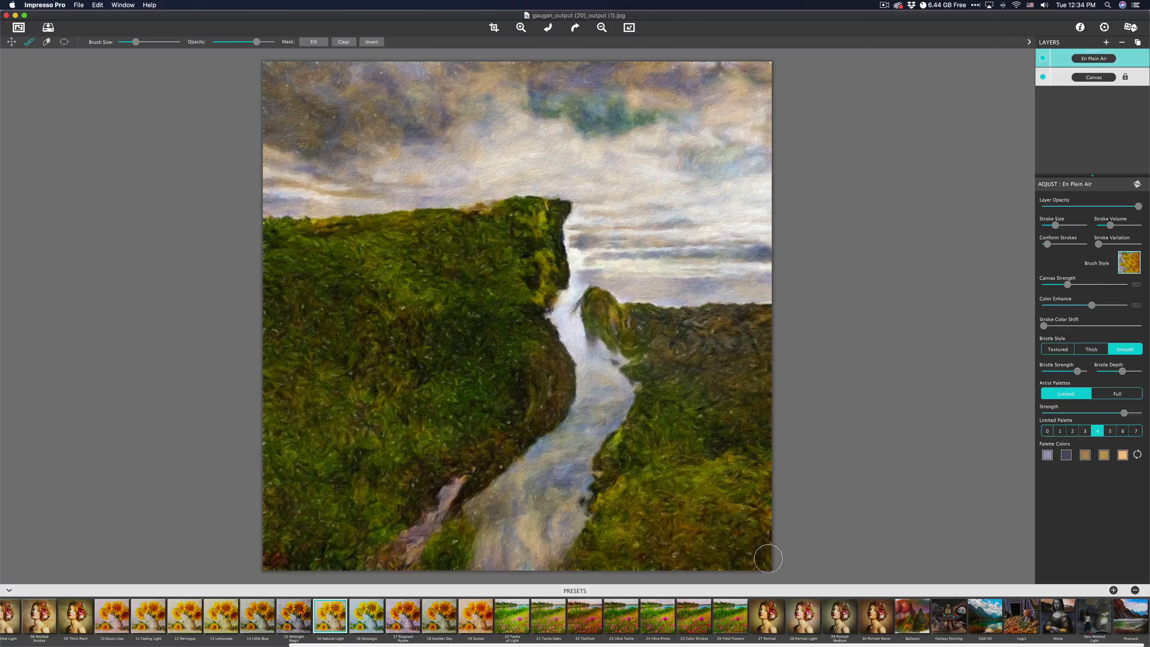
left_click(622, 616)
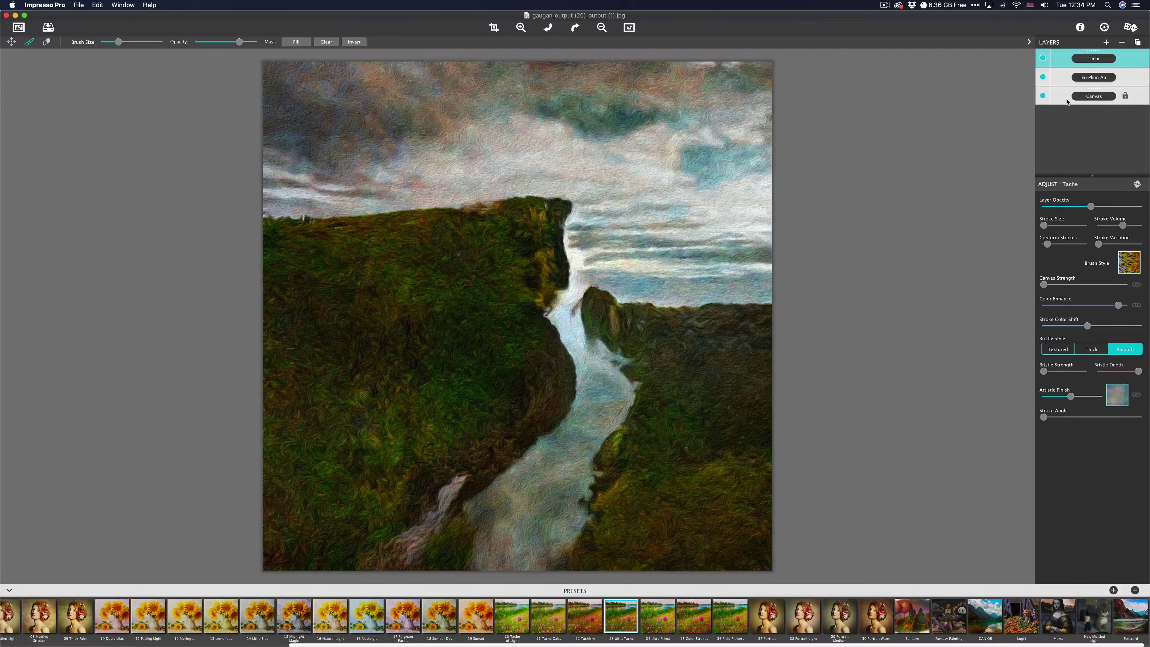
Turn the Canvas layer's strength fully down and lower En Plein Air's canvas strength slightly.
left_click(1058, 80)
left_click(1057, 61)
left_click(1069, 93)
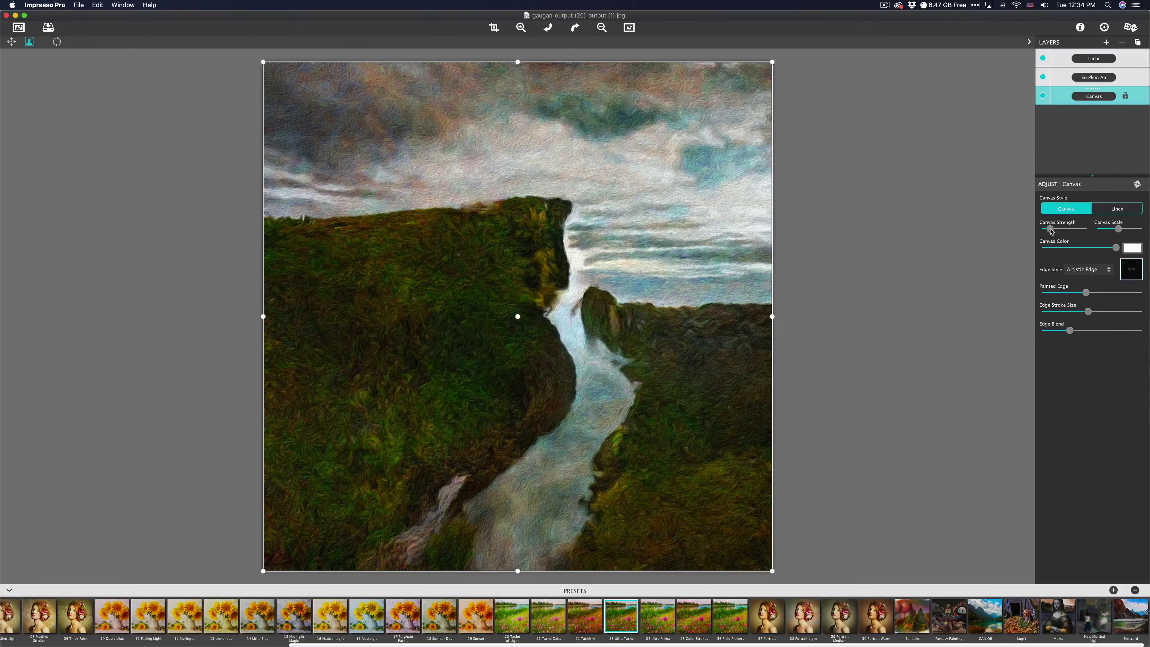
left_click_drag(1051, 229, 1037, 231)
left_click(1062, 76)
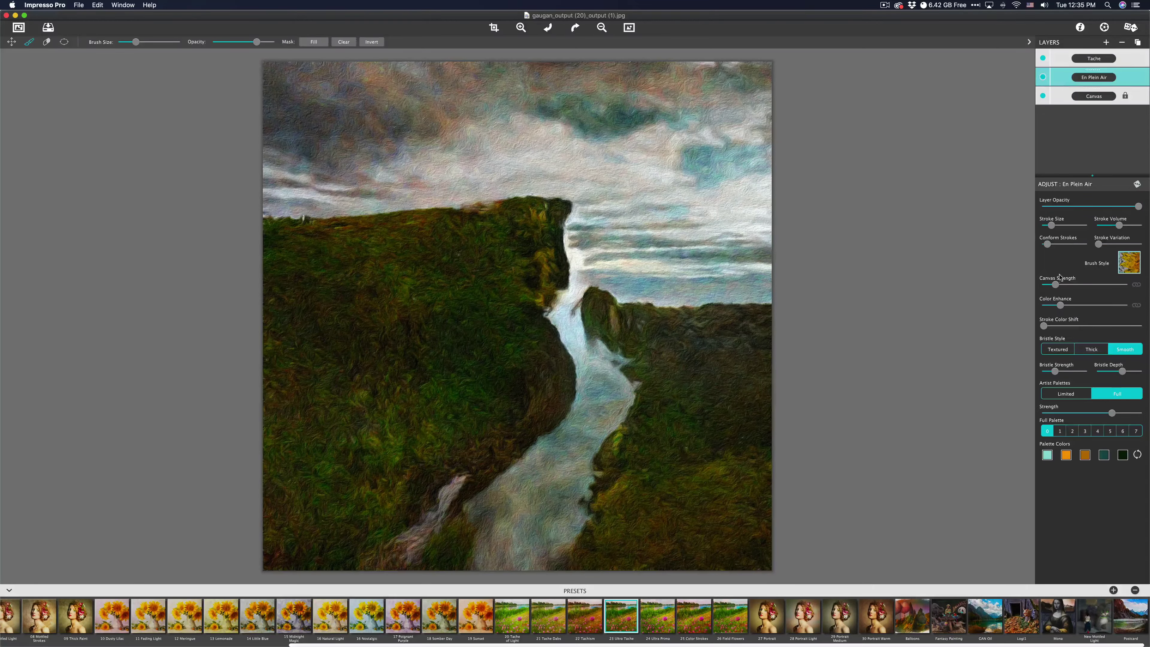
left_click_drag(1055, 285, 1043, 285)
left_click(1061, 60)
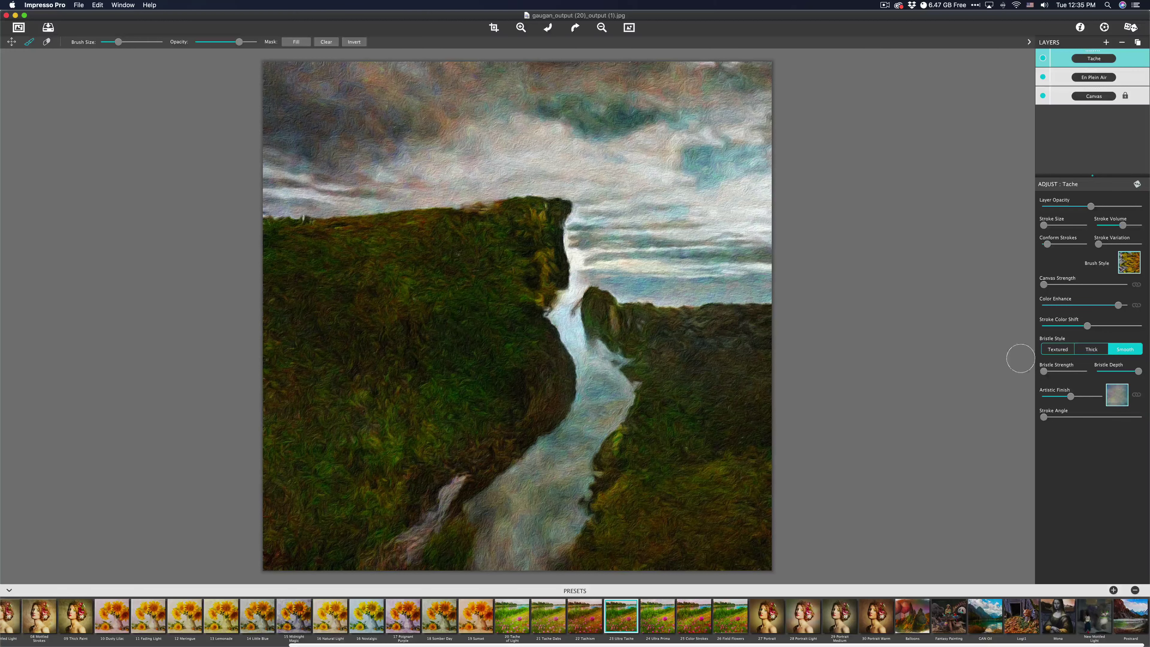
Give the Tache layer artistic finish texture 16 (after trying 18) and a larger stroke size.
left_click(1117, 395)
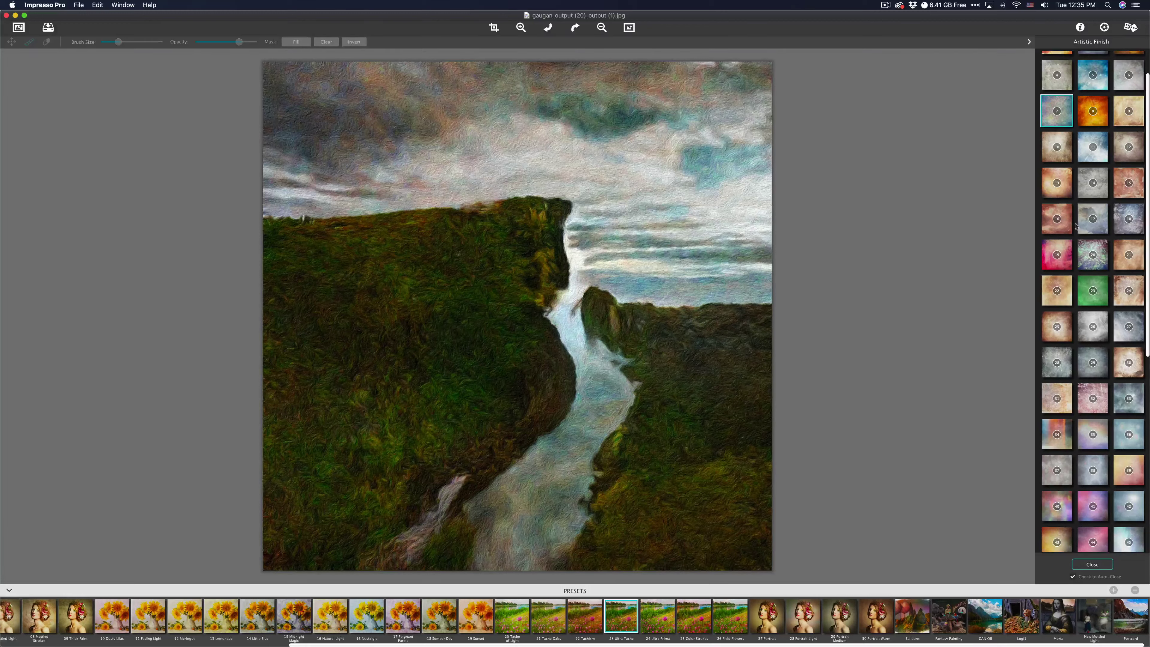
left_click(1128, 219)
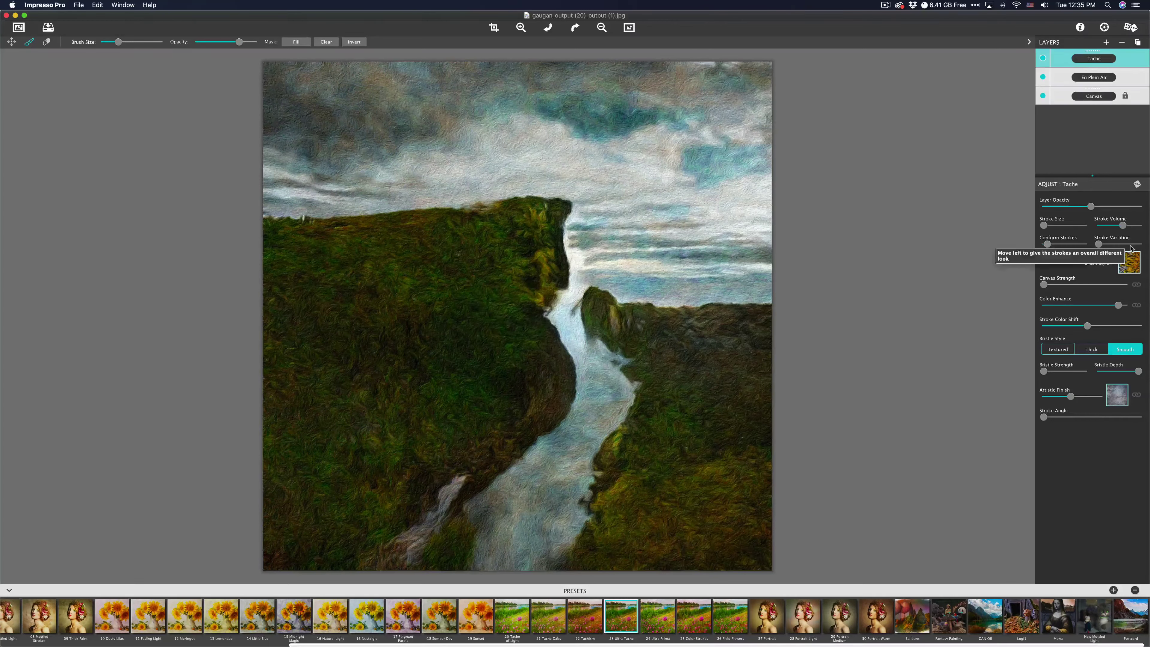
left_click(1117, 396)
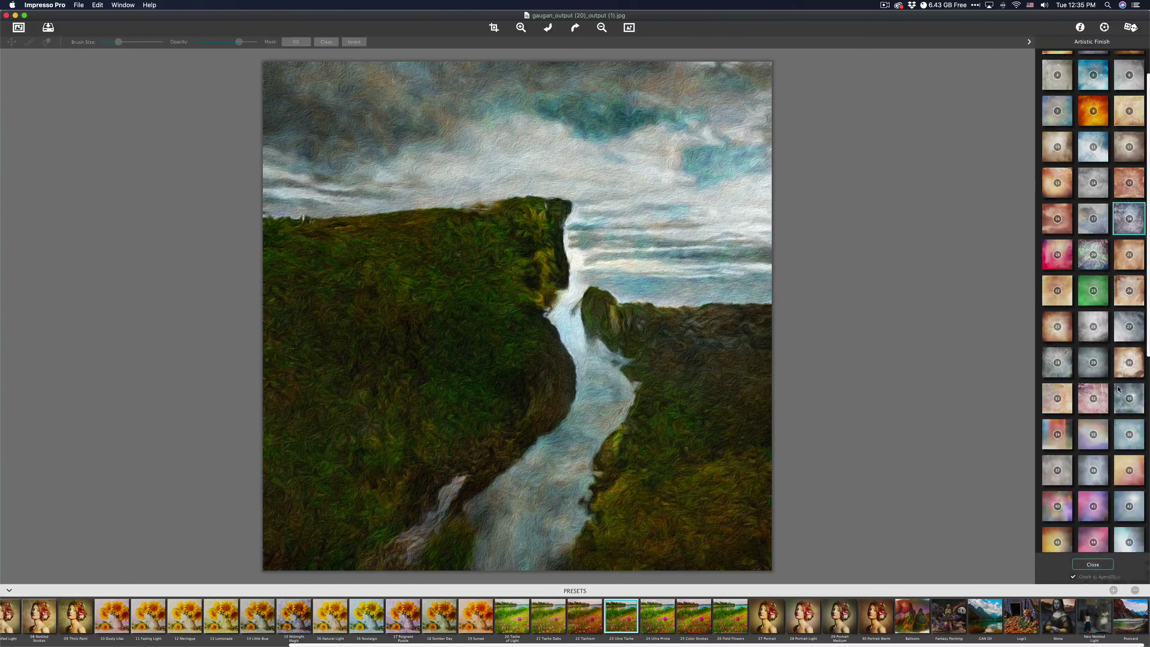
left_click(1058, 219)
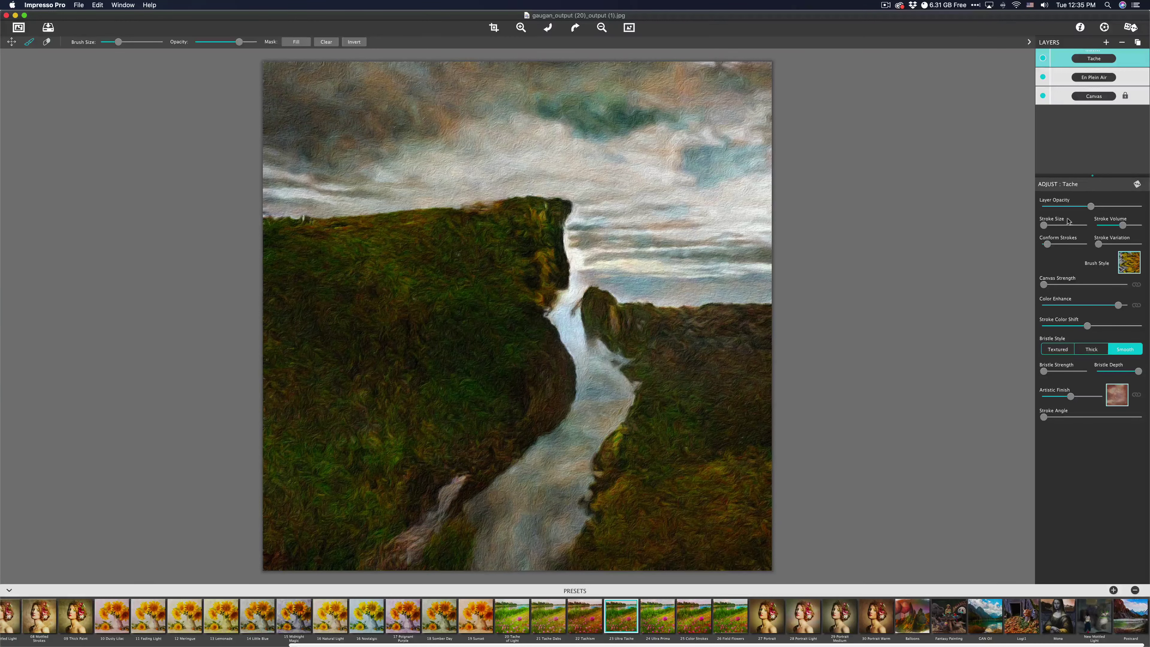
left_click_drag(1044, 226, 1068, 225)
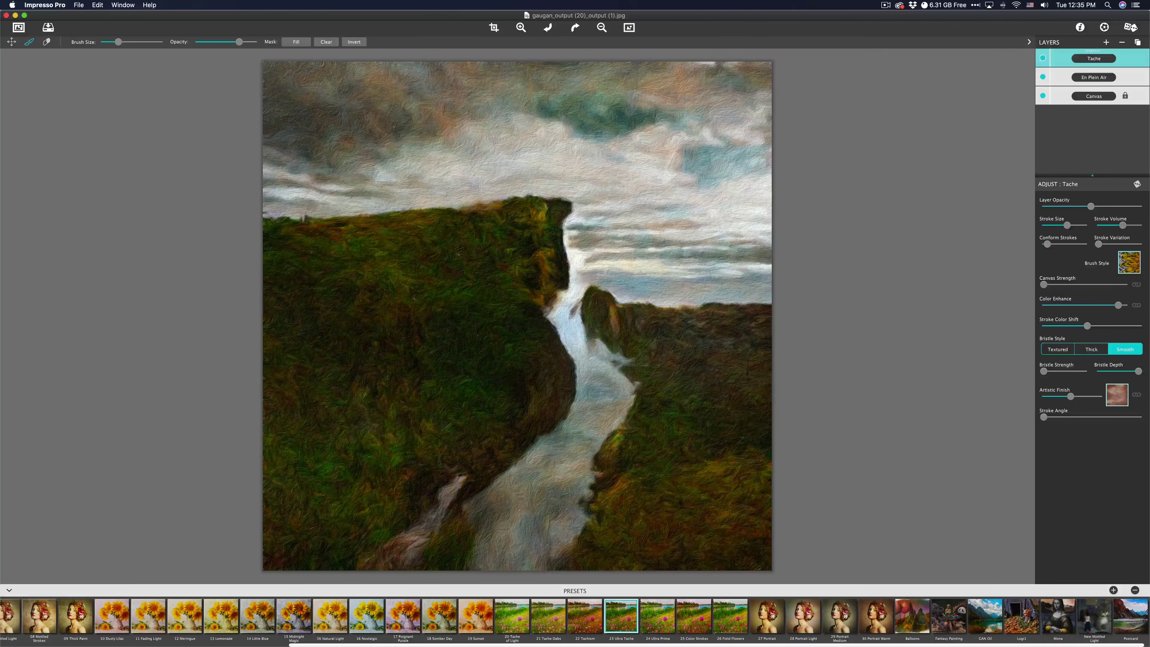
left_click_drag(1067, 225, 1077, 226)
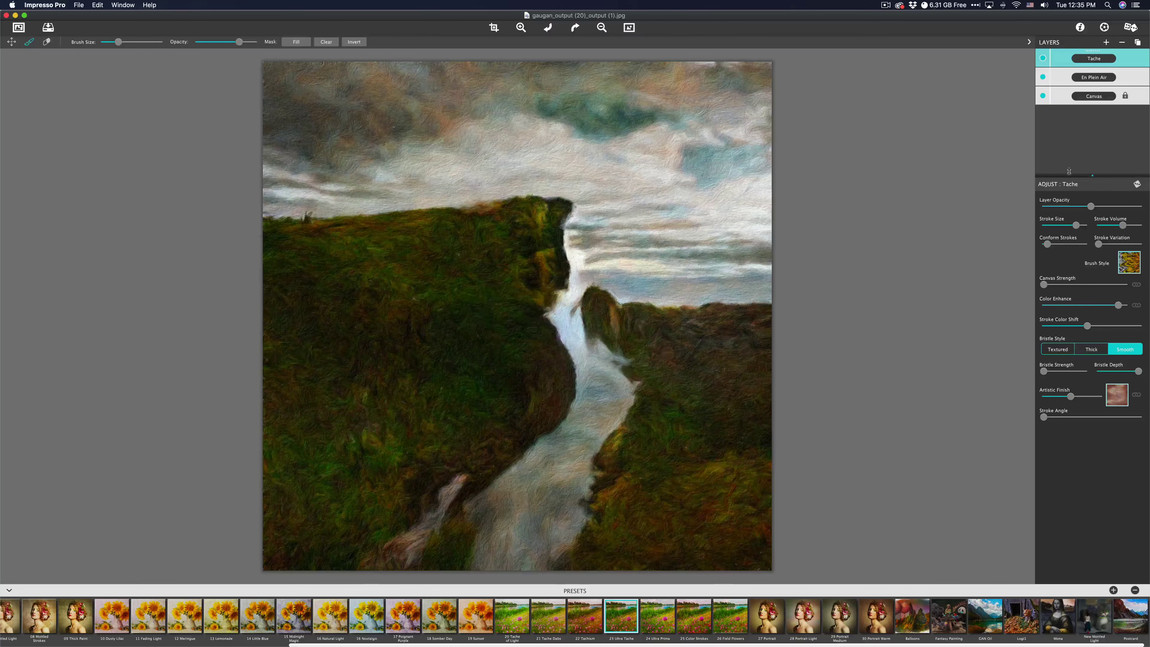
Enlarge En Plein Air's strokes, restrict it to limited palette 2, and set Textured bristle style.
left_click(1063, 79)
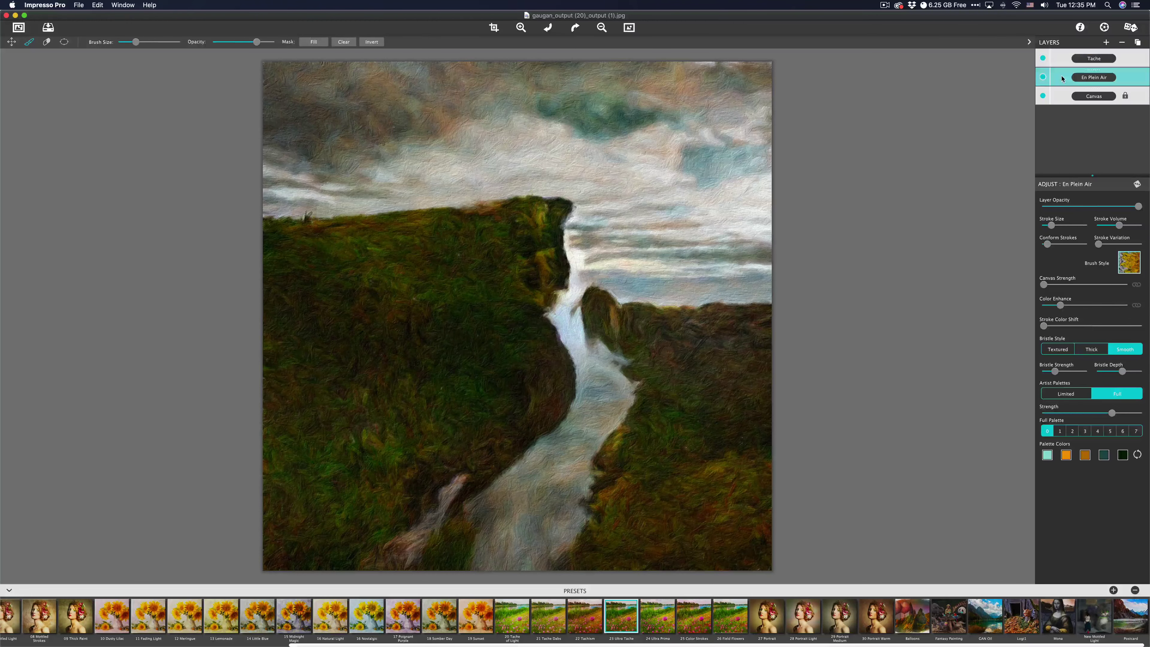
left_click_drag(1052, 227, 1067, 228)
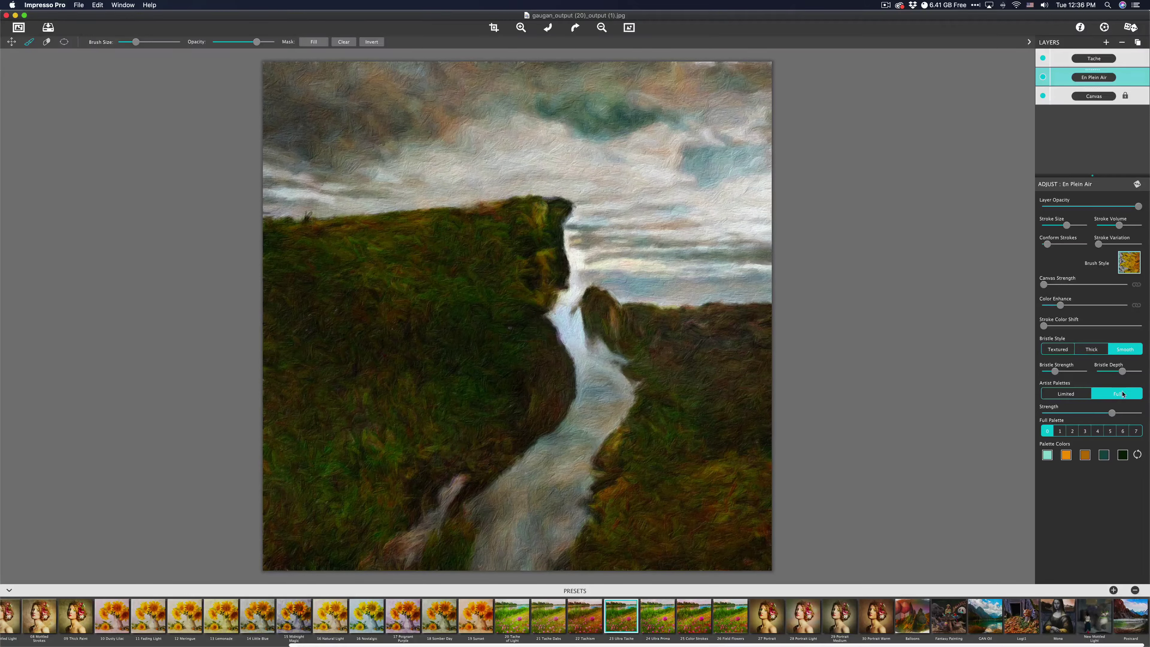
left_click(1065, 395)
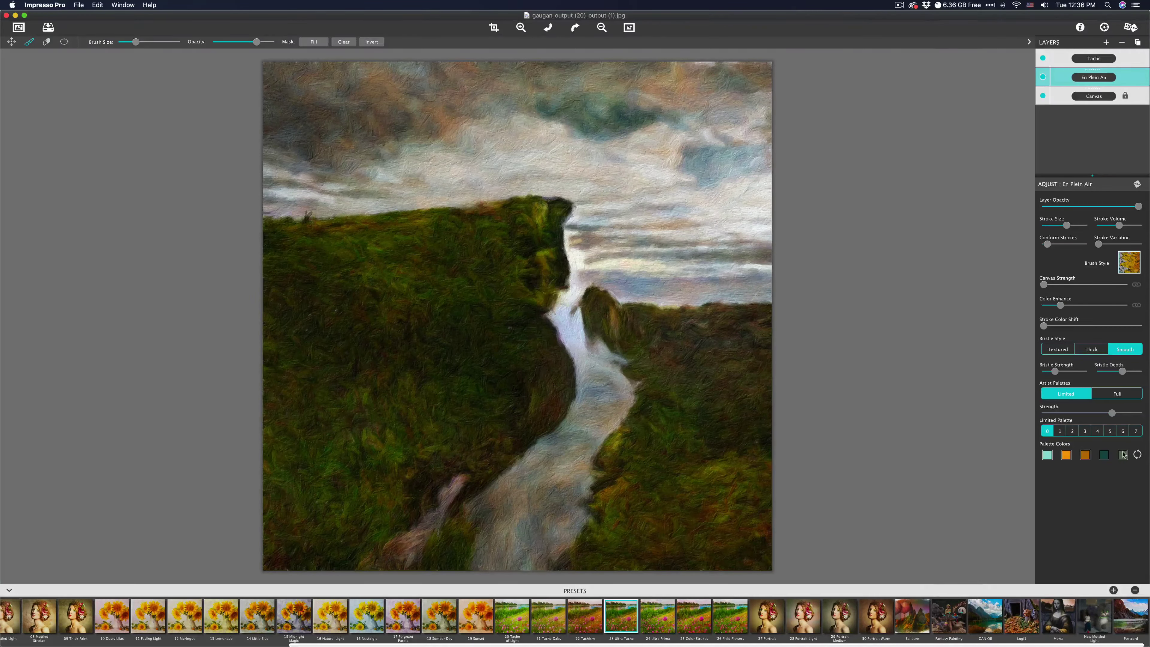
left_click(1073, 432)
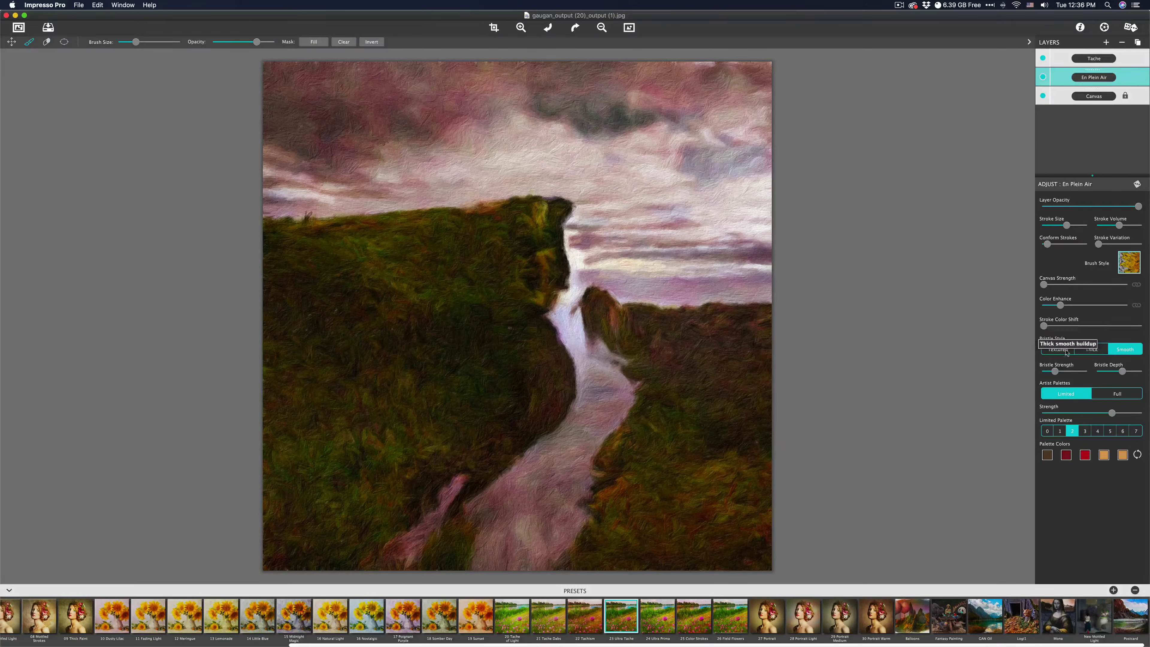
left_click(1098, 349)
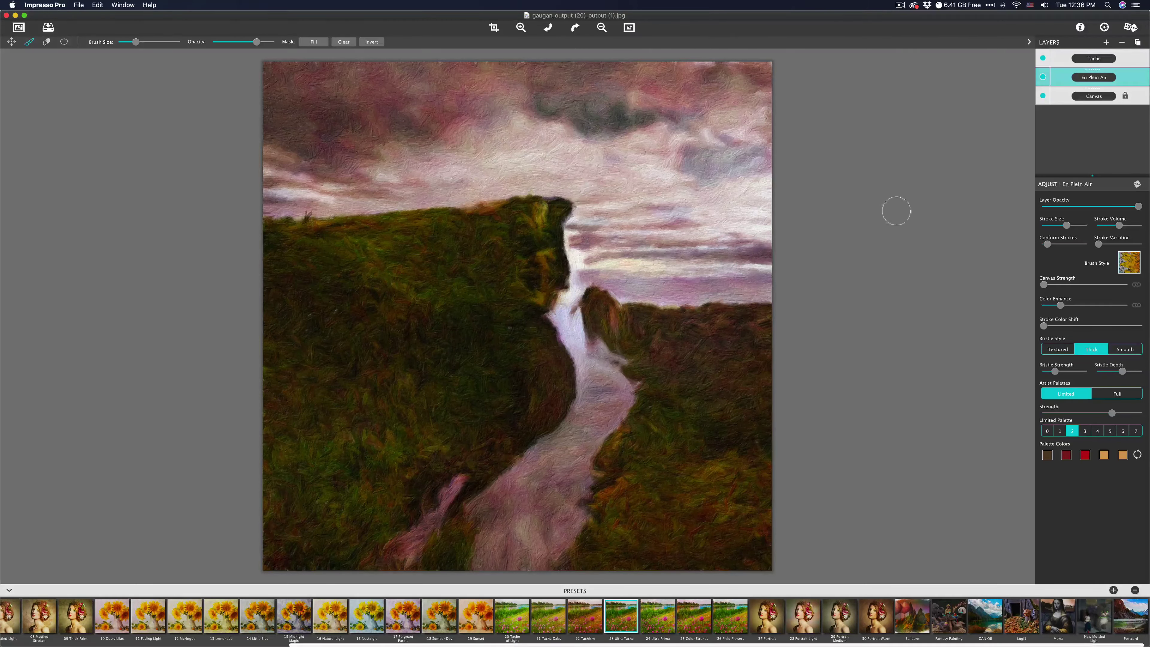
left_click(1059, 350)
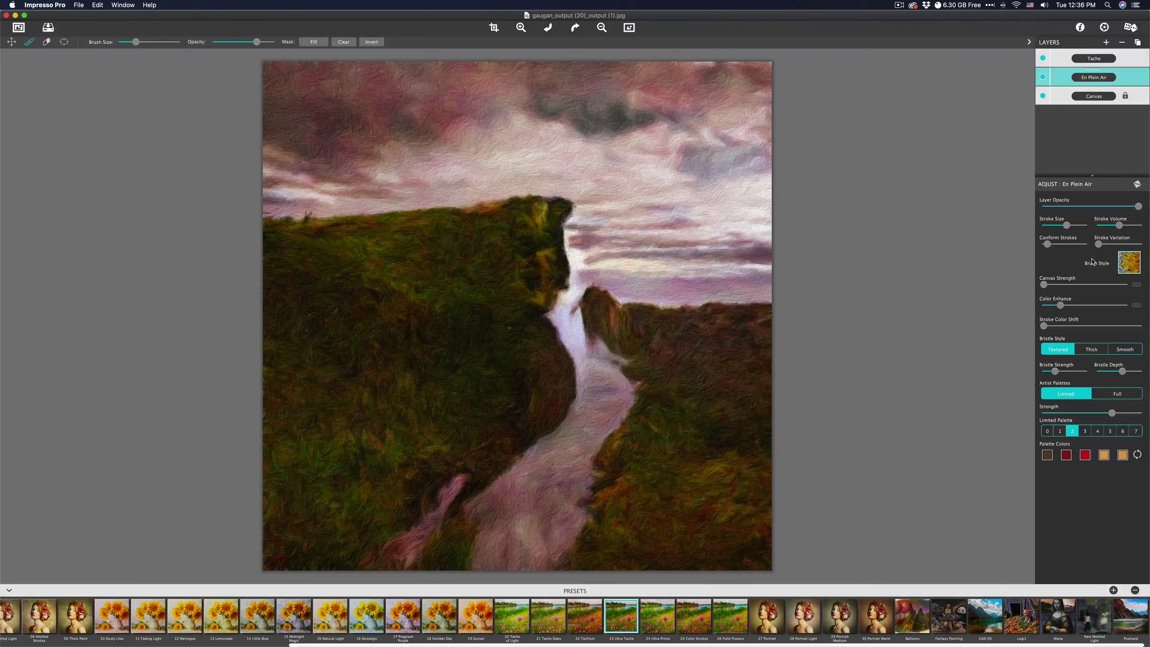
left_click(1061, 61)
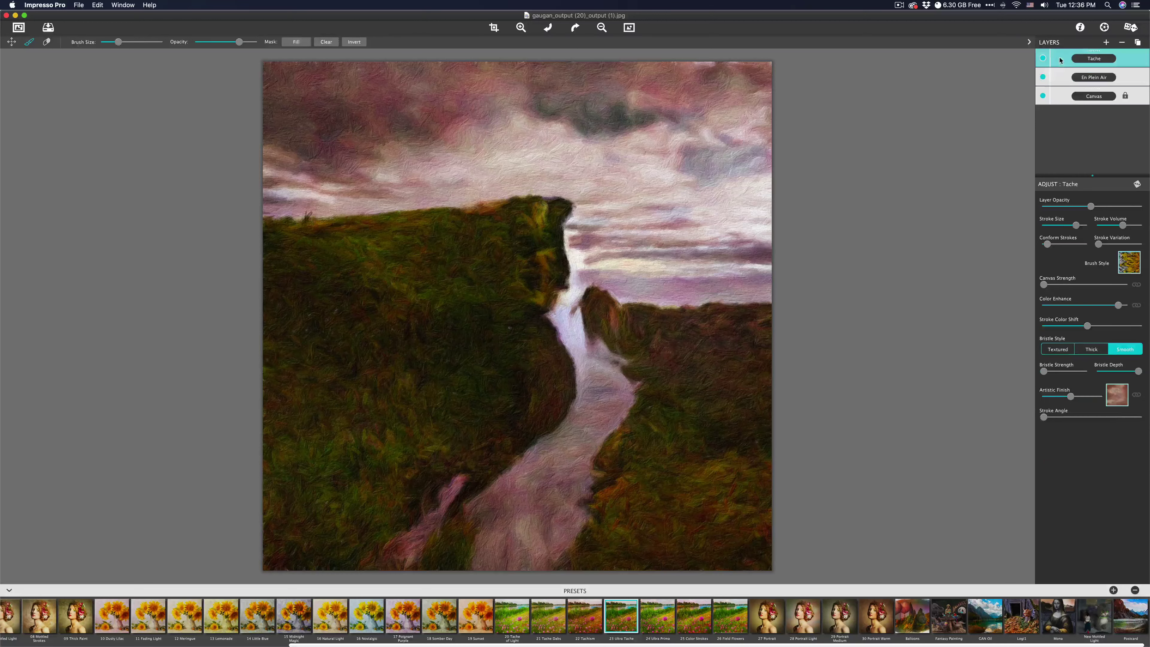
Add an Aged Paint layer with longer crack branches and more pattern variation.
left_click(1108, 43)
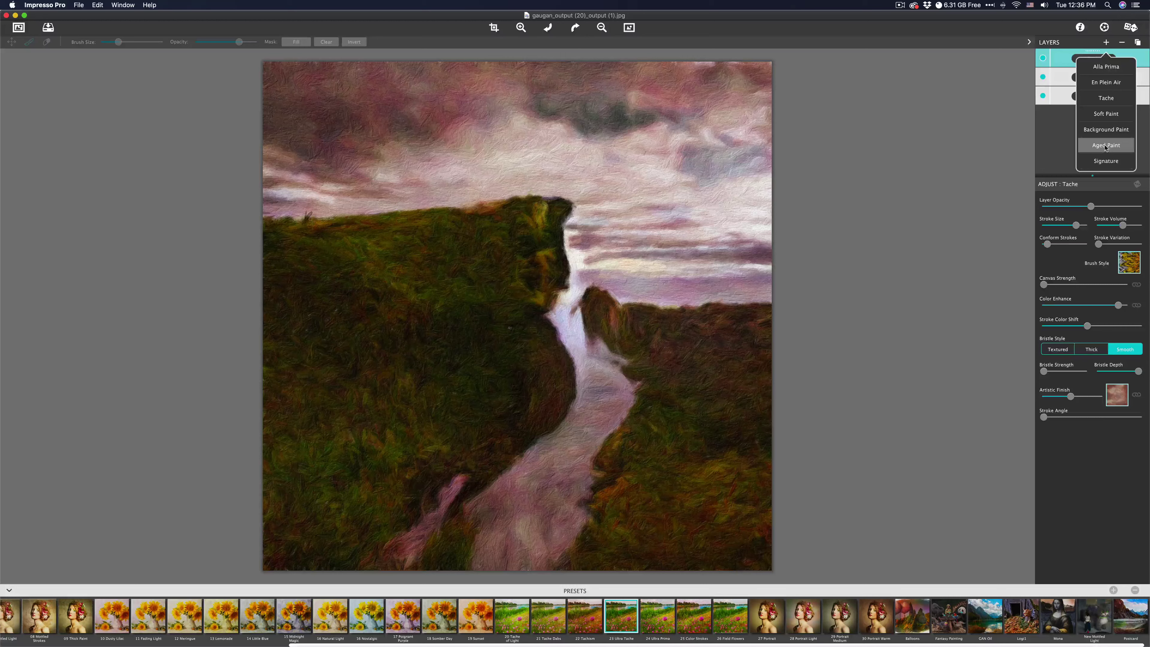
left_click(1106, 145)
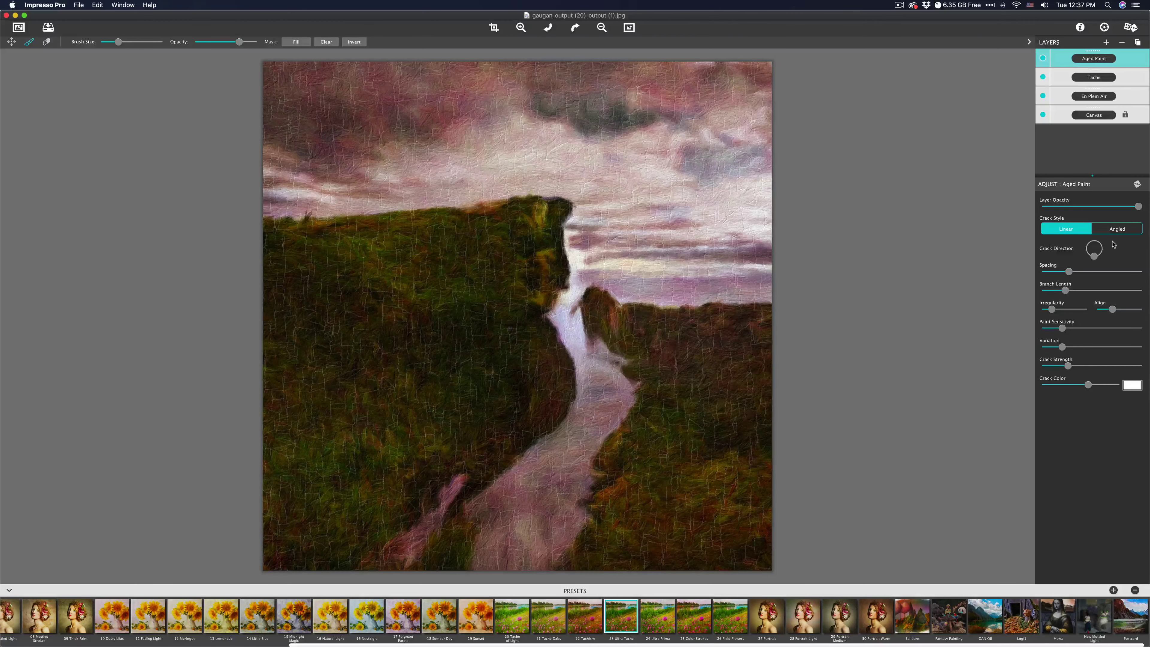
left_click_drag(1065, 290, 1089, 290)
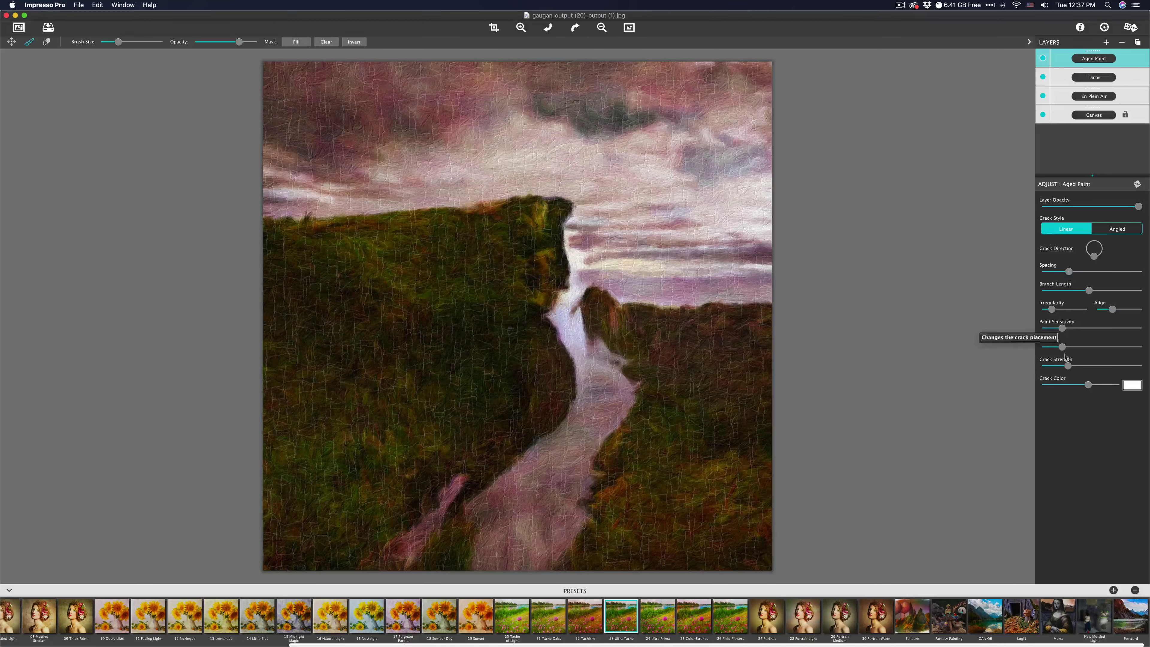
left_click_drag(1062, 347, 1107, 347)
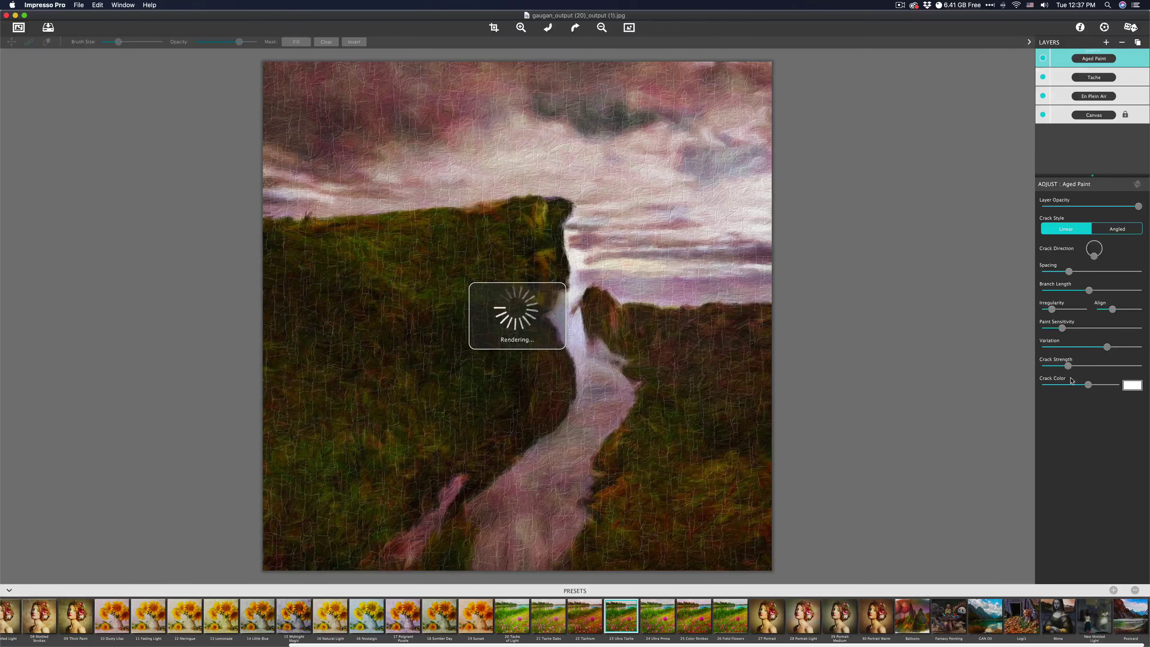
Make the cracks dark brown and more irregular, and set the layer opacity to 58.
left_click(1136, 386)
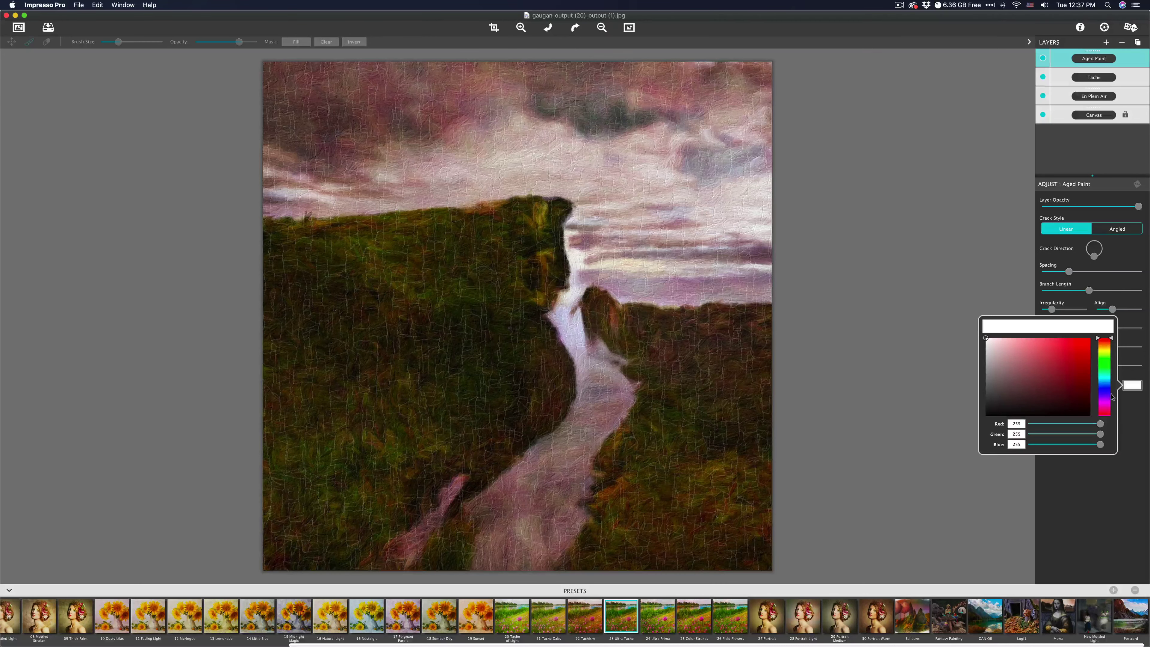
left_click(1106, 348)
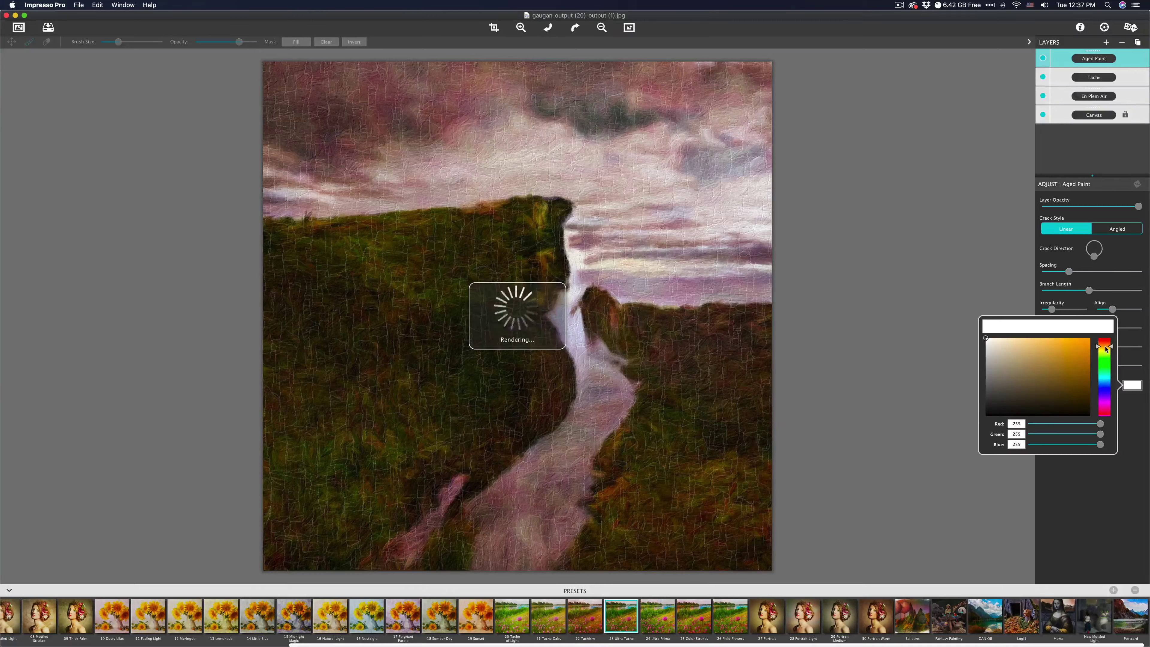
left_click(1065, 384)
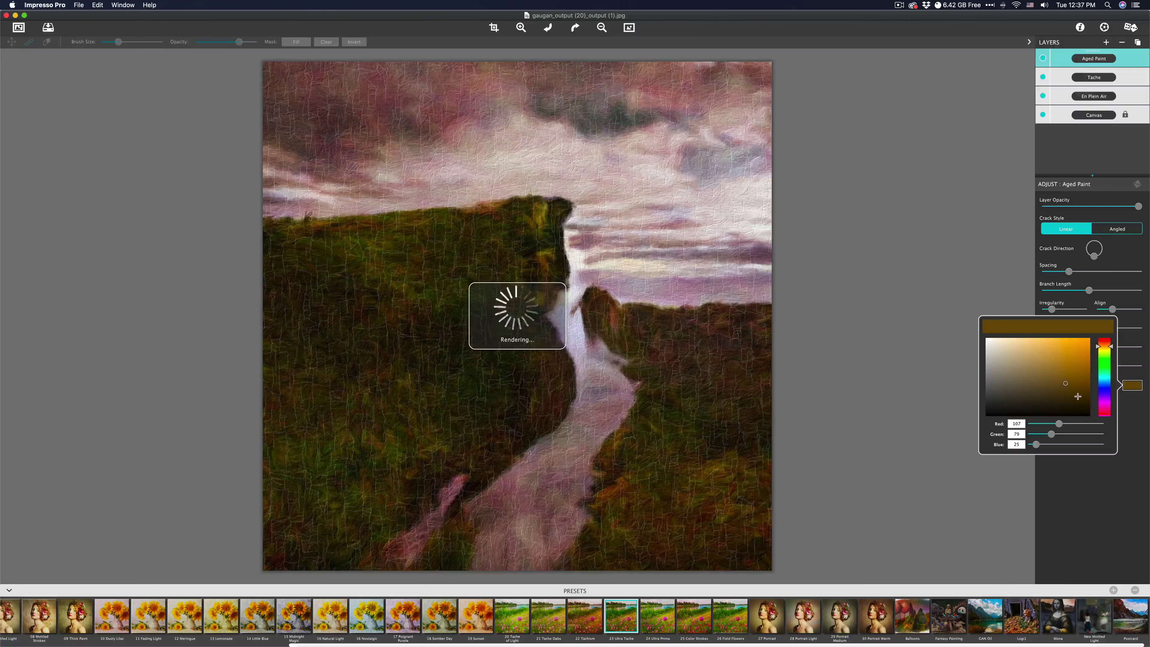
left_click(1074, 303)
left_click_drag(1055, 312, 1072, 313)
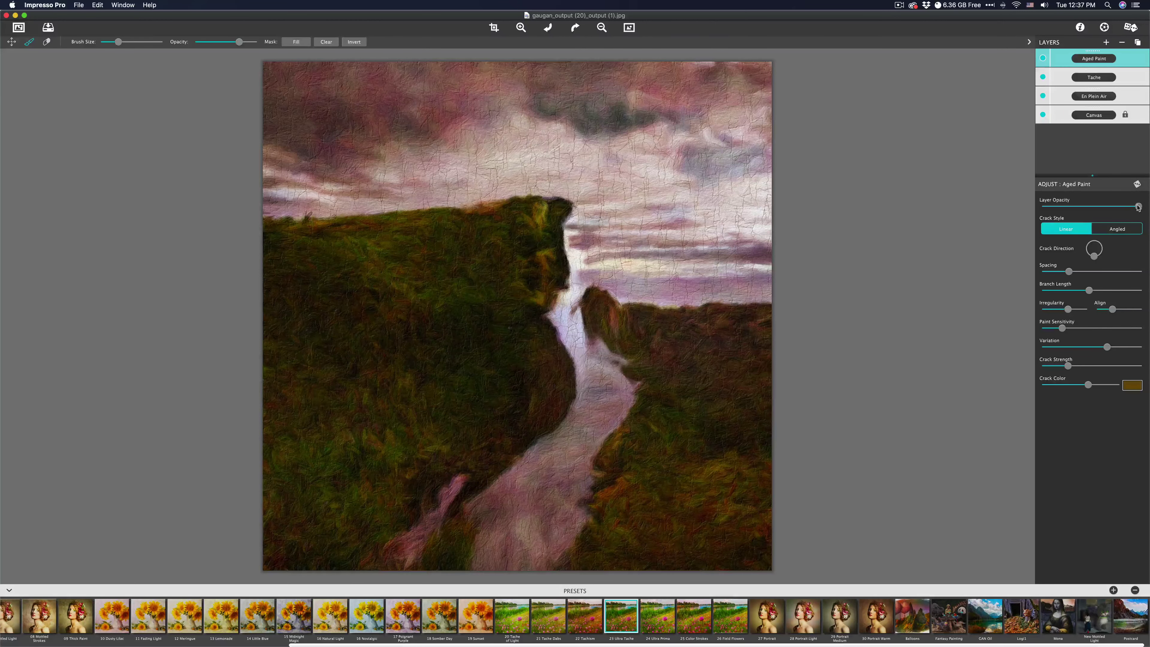
left_click_drag(1138, 207, 1100, 208)
left_click(521, 27)
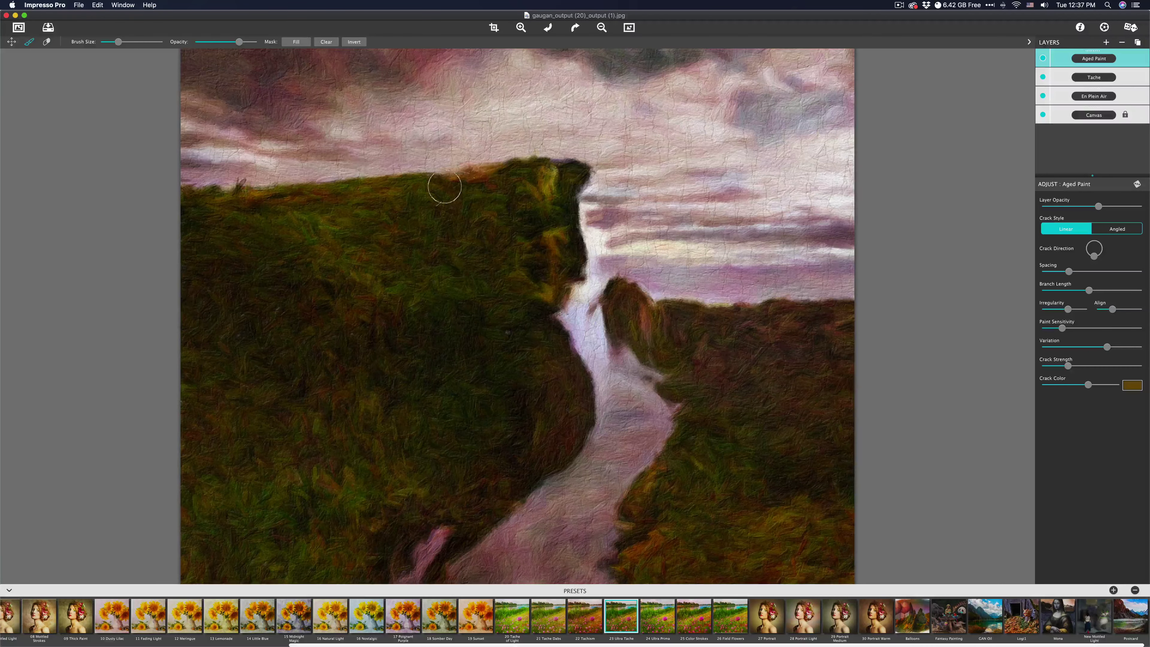
left_click(630, 27)
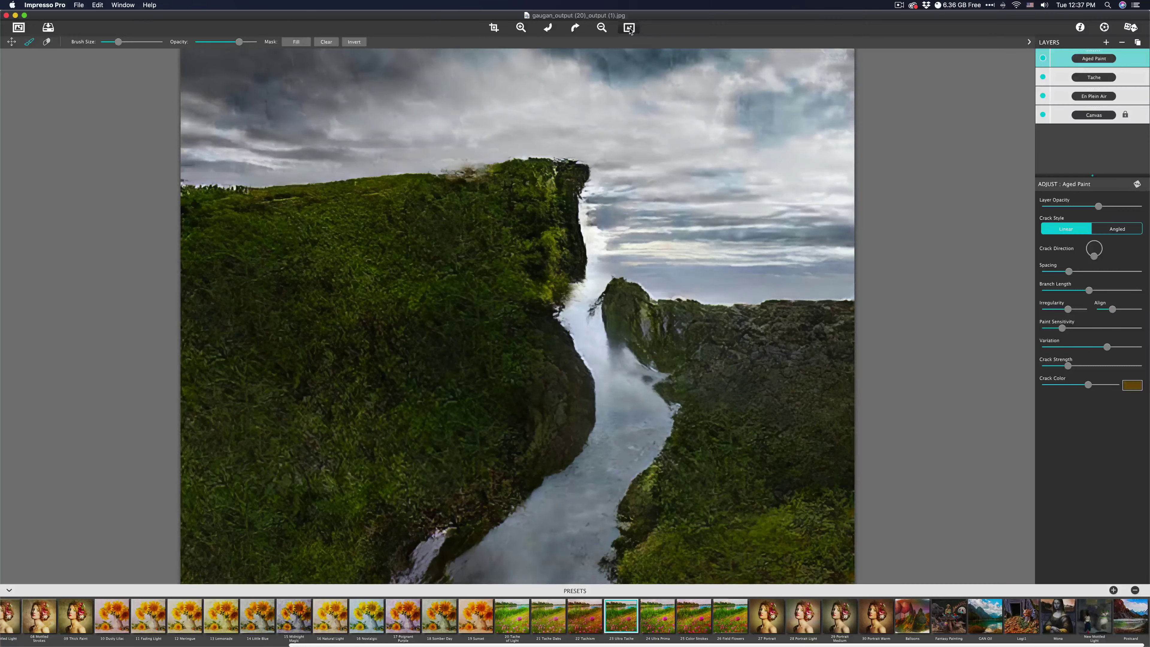
left_click(630, 27)
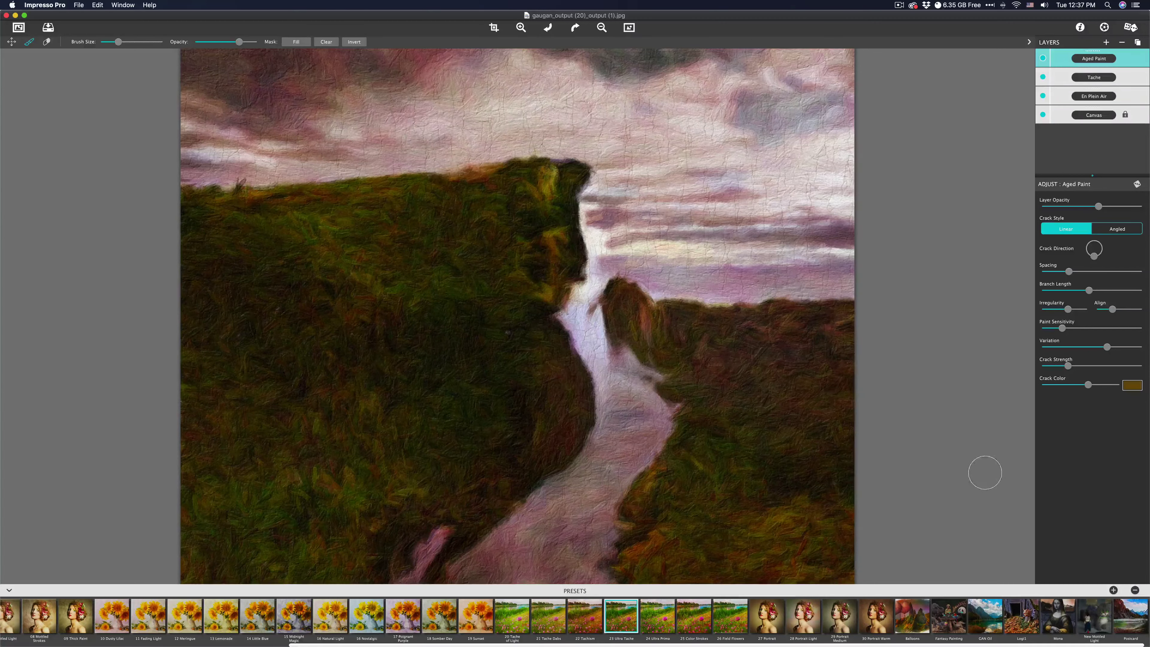
Save the current look as the preset 'Old Landscapes', then repaint the image with GAN Oil.
left_click(1114, 590)
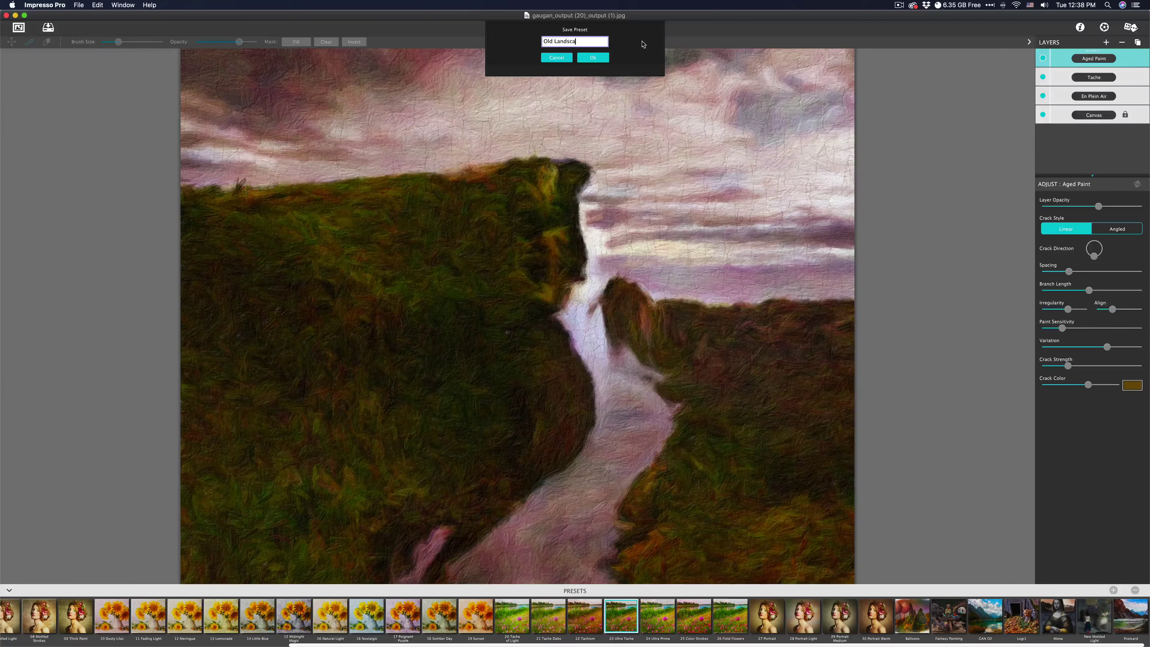
left_click(594, 58)
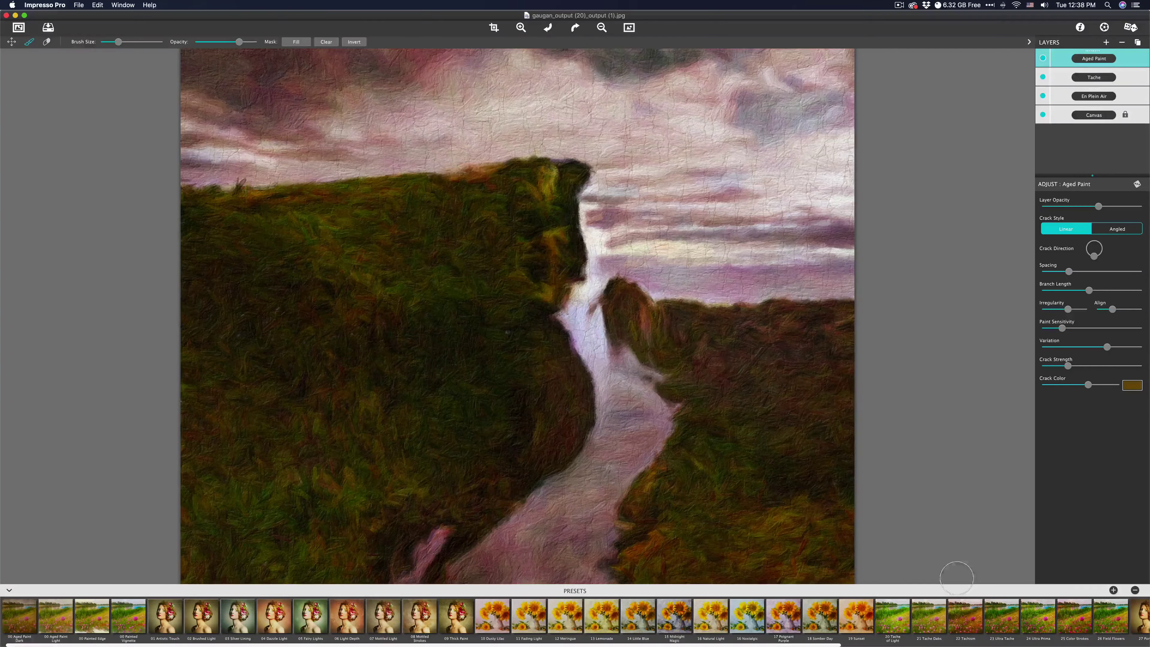
scroll(974, 617, "right", 10)
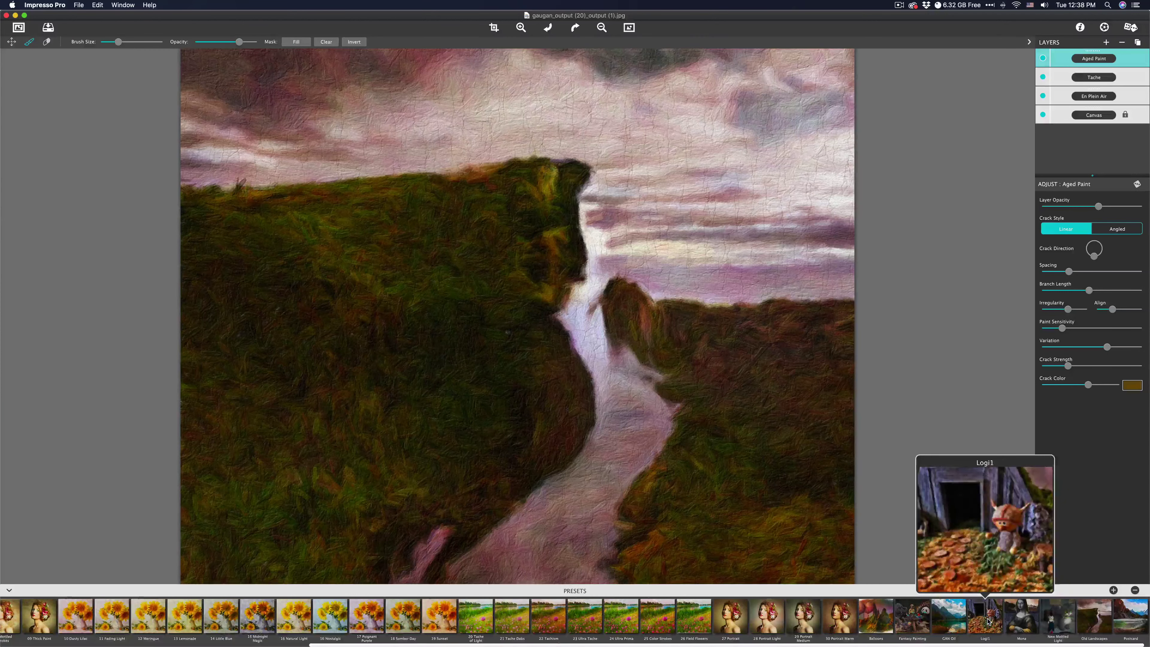
mouse_move(1135, 619)
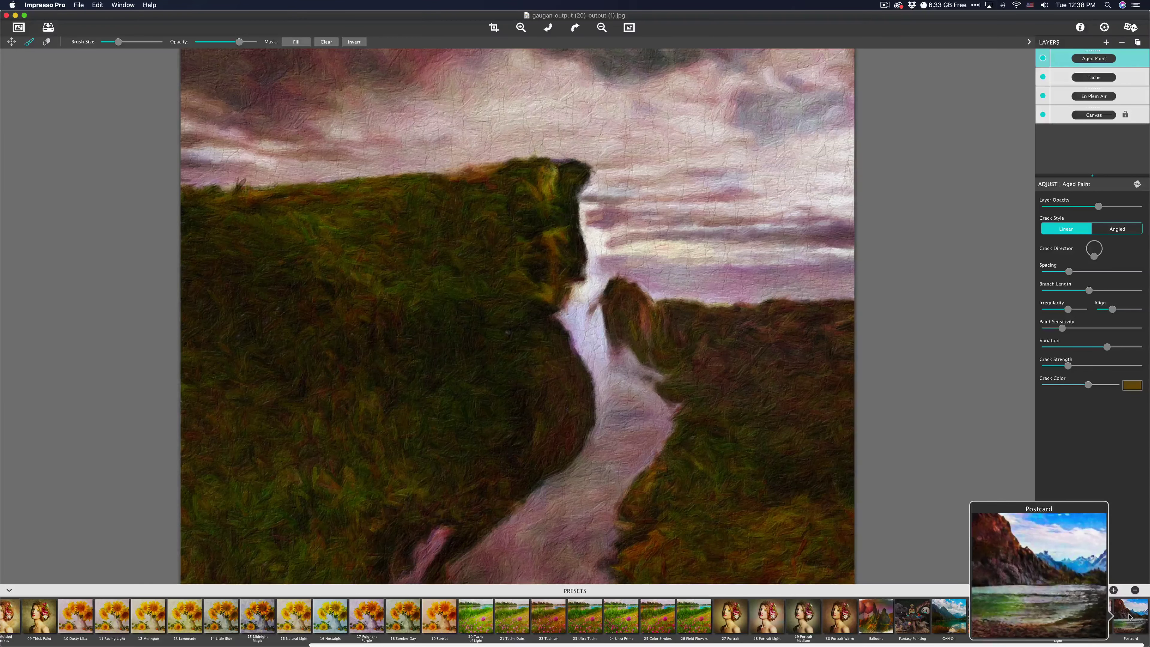
mouse_move(1096, 627)
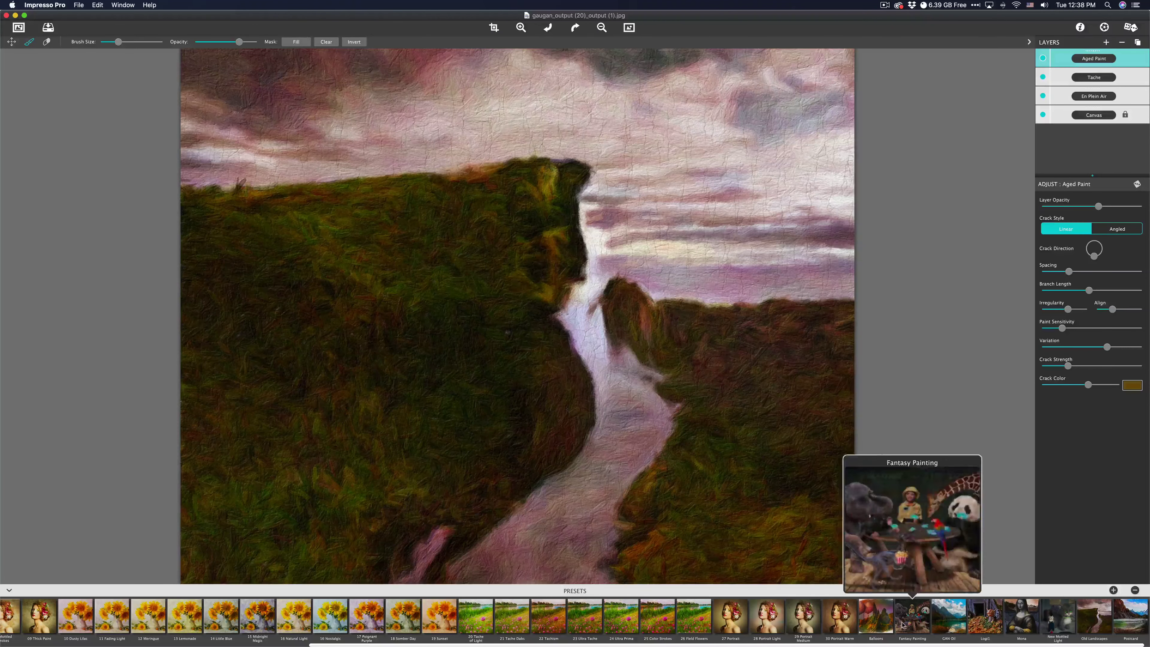
left_click(956, 627)
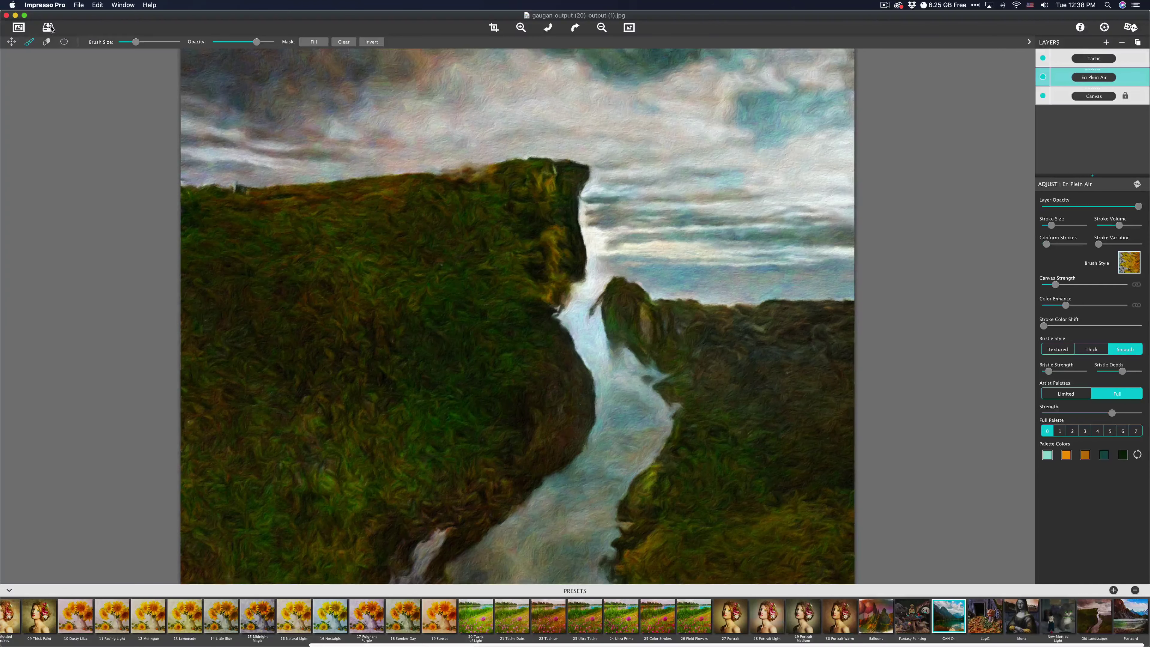
Save the painting to the Desktop as the JPEG 'Final_AI_Landscape.jpg'.
left_click(79, 5)
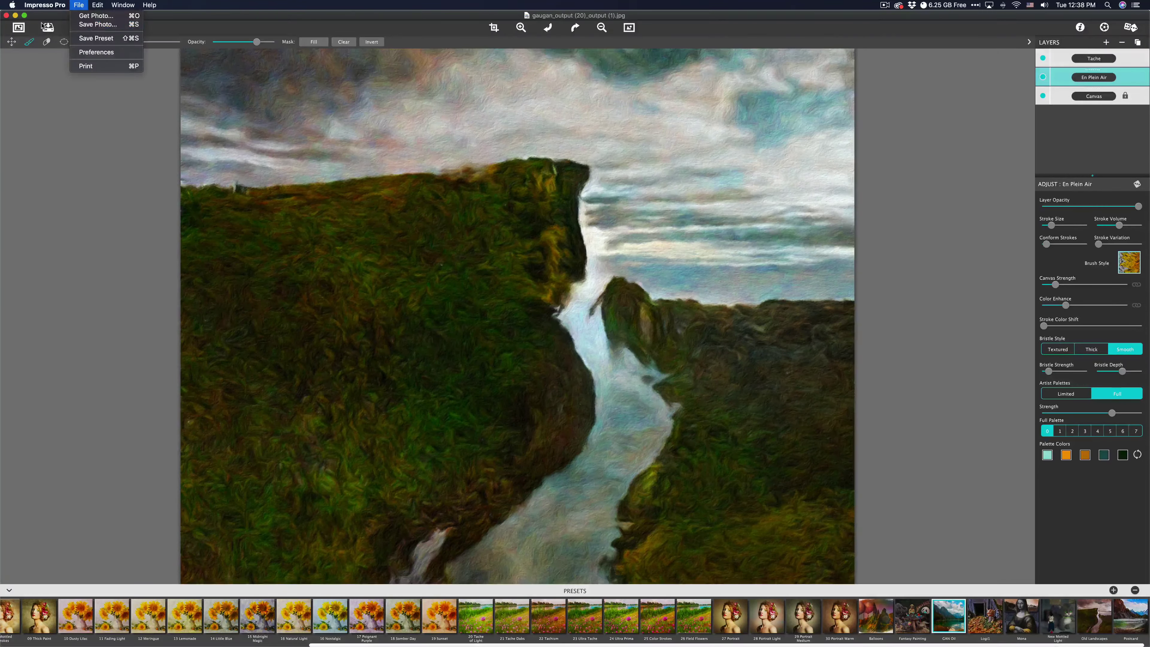
left_click(78, 25)
left_click(49, 28)
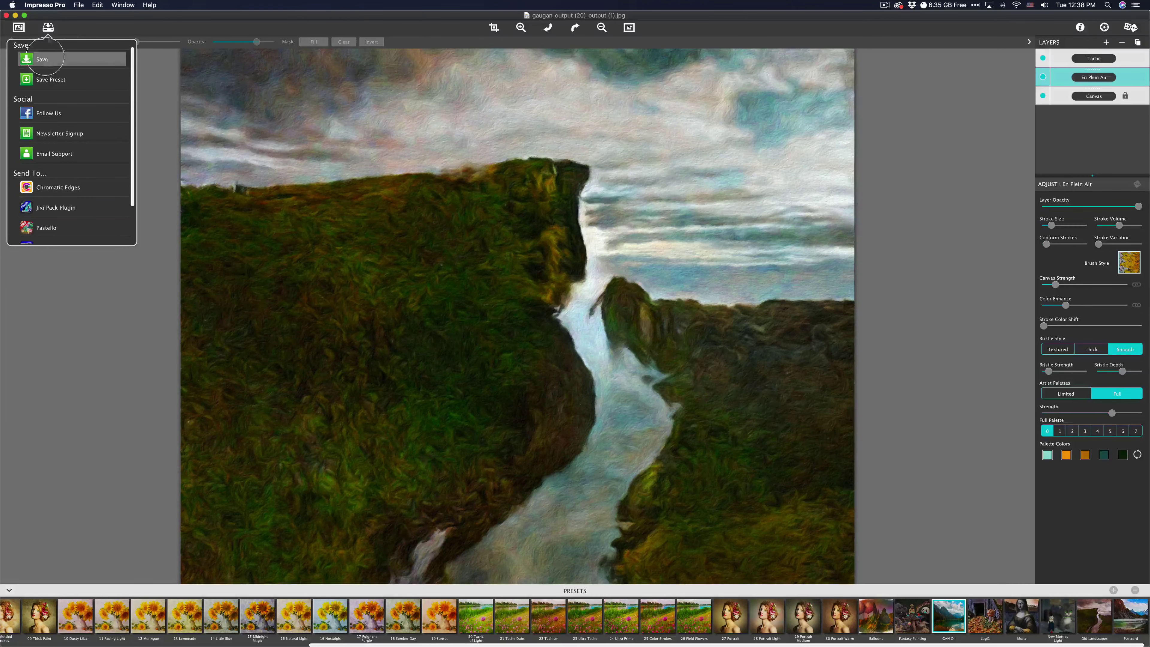
left_click(42, 59)
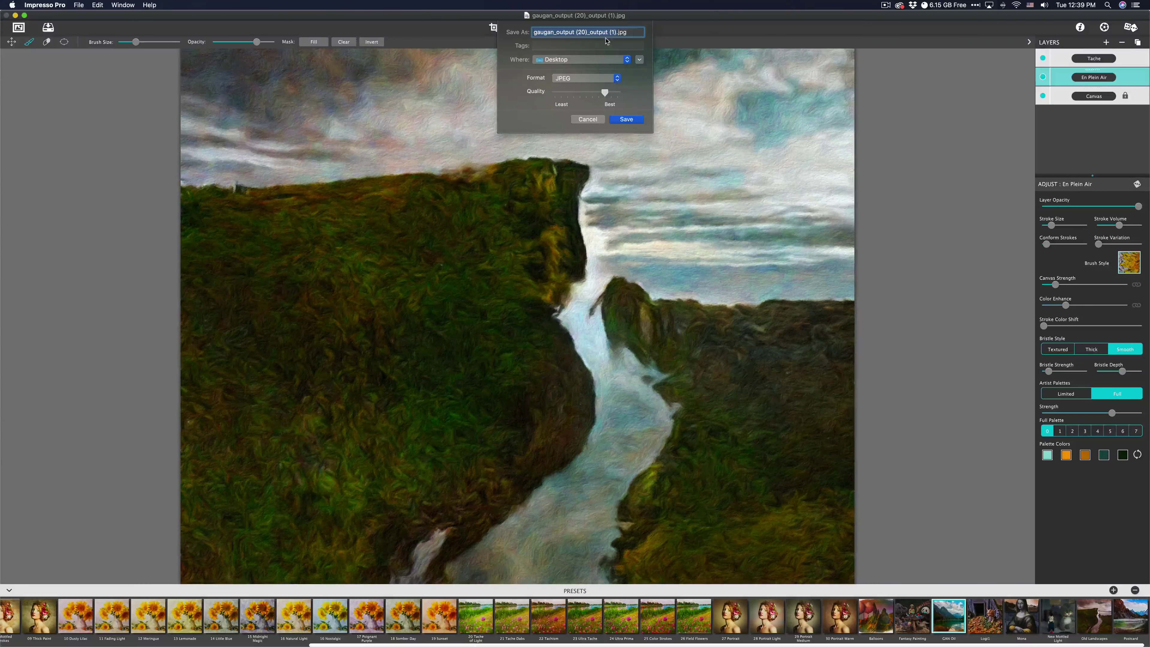
type("Final_AI_Landscape")
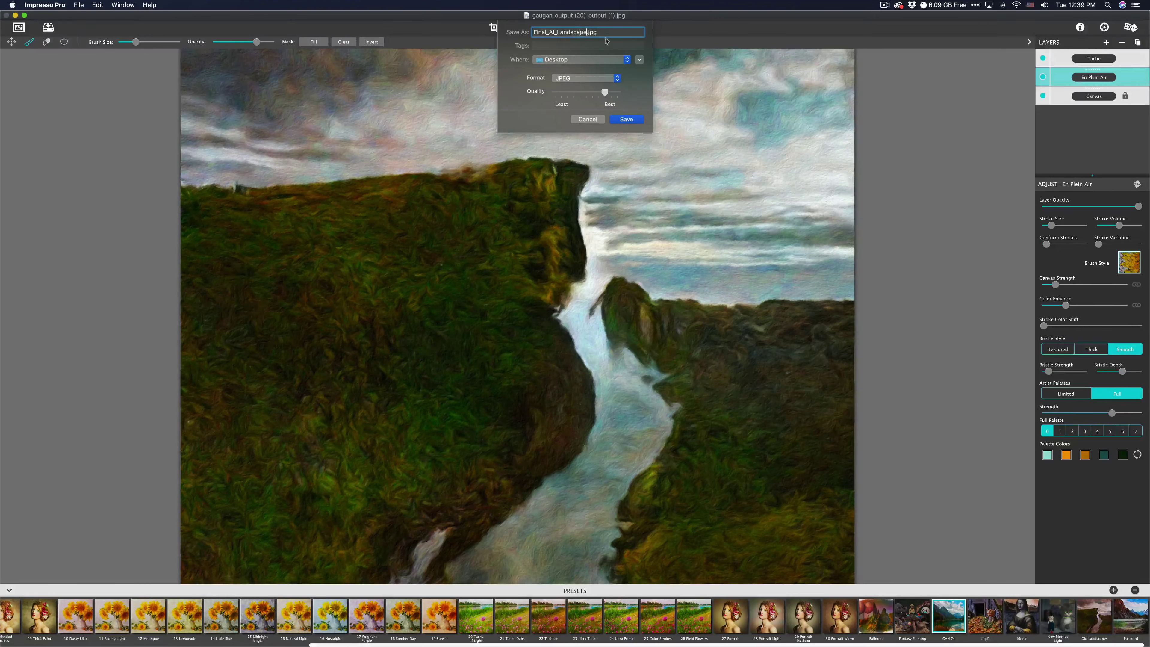
left_click(627, 119)
key("ctrl+Up")
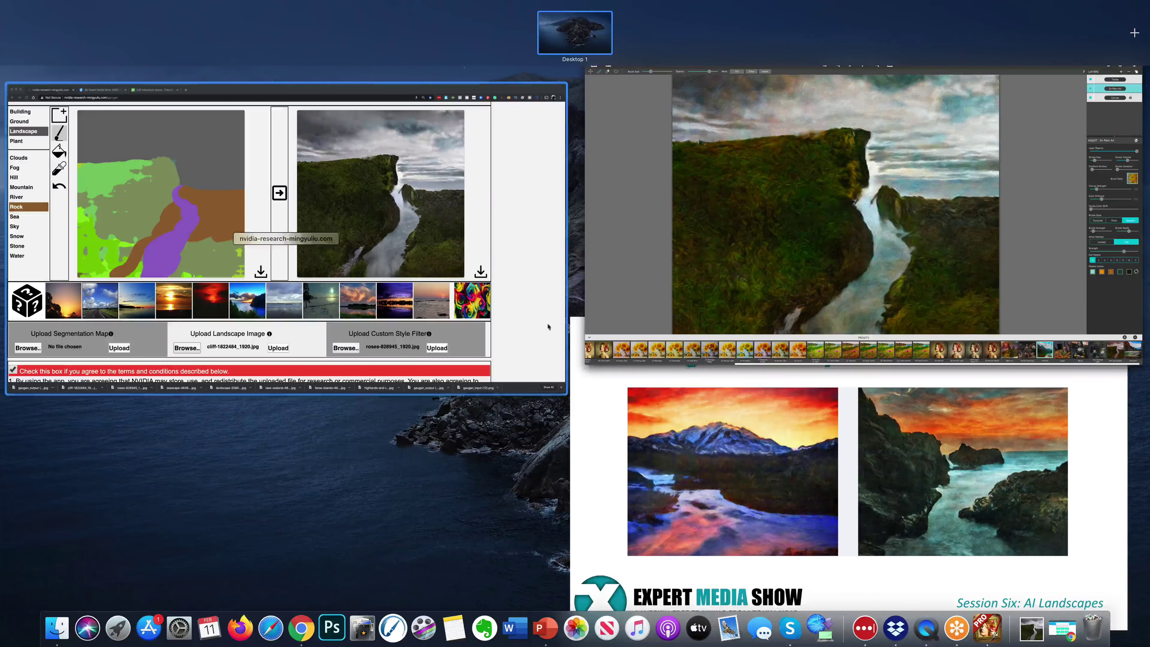
Launch Topaz Gigapixel AI by searching 'gig' and dismiss its update prompt.
left_click(838, 213)
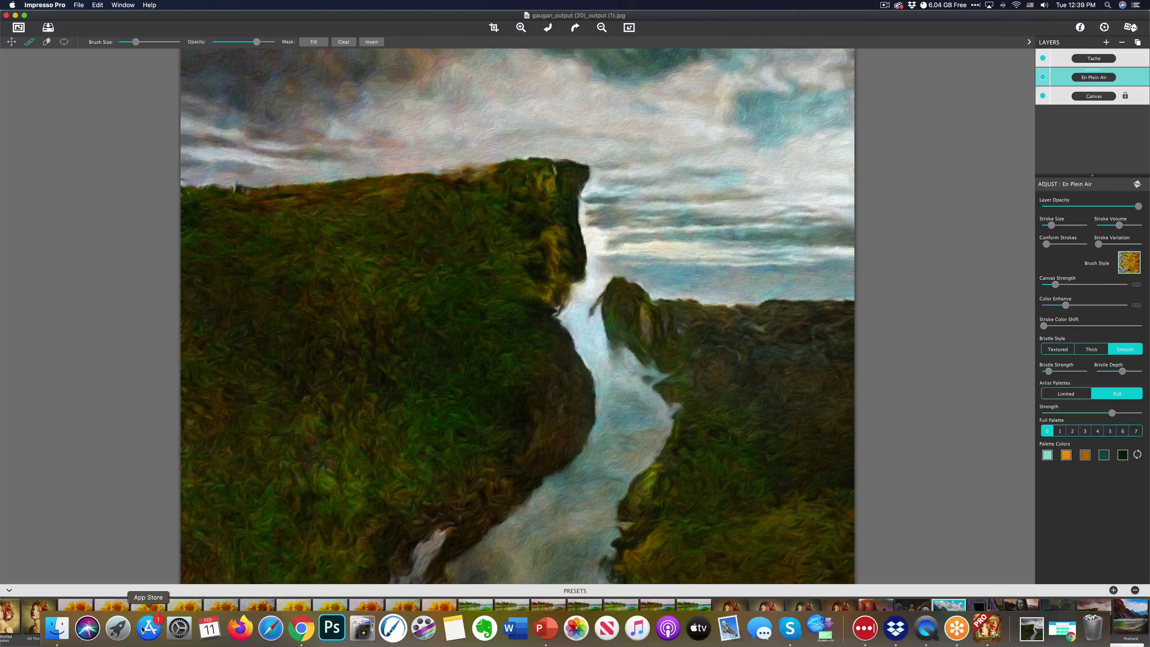
left_click(118, 628)
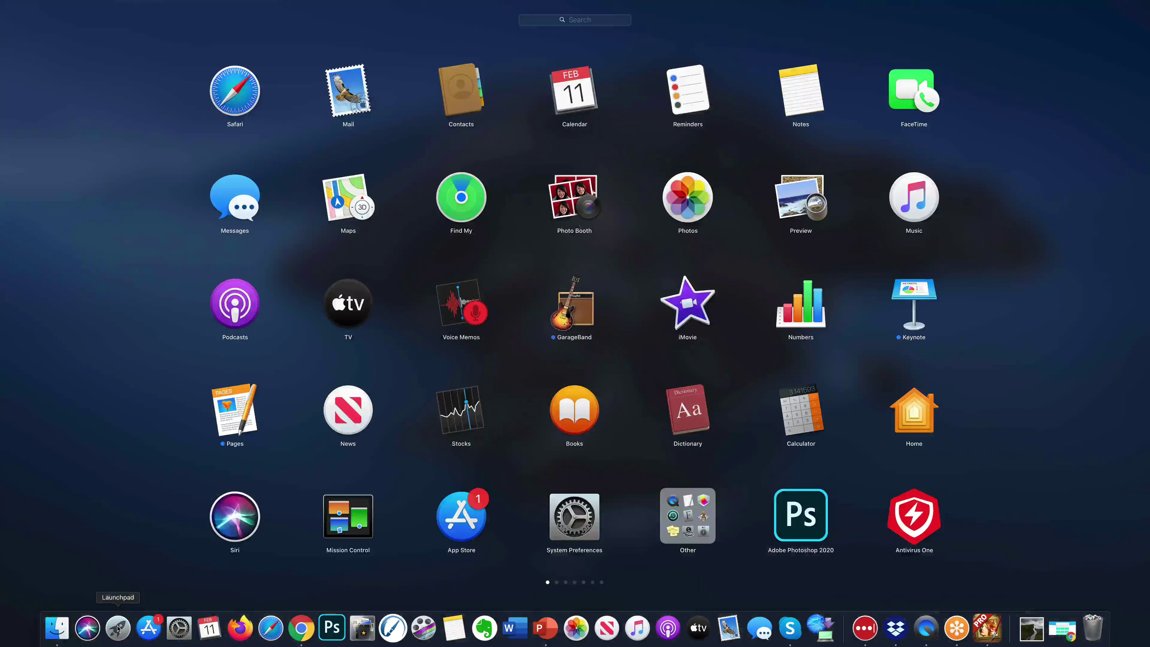
left_click(573, 20)
type("gig")
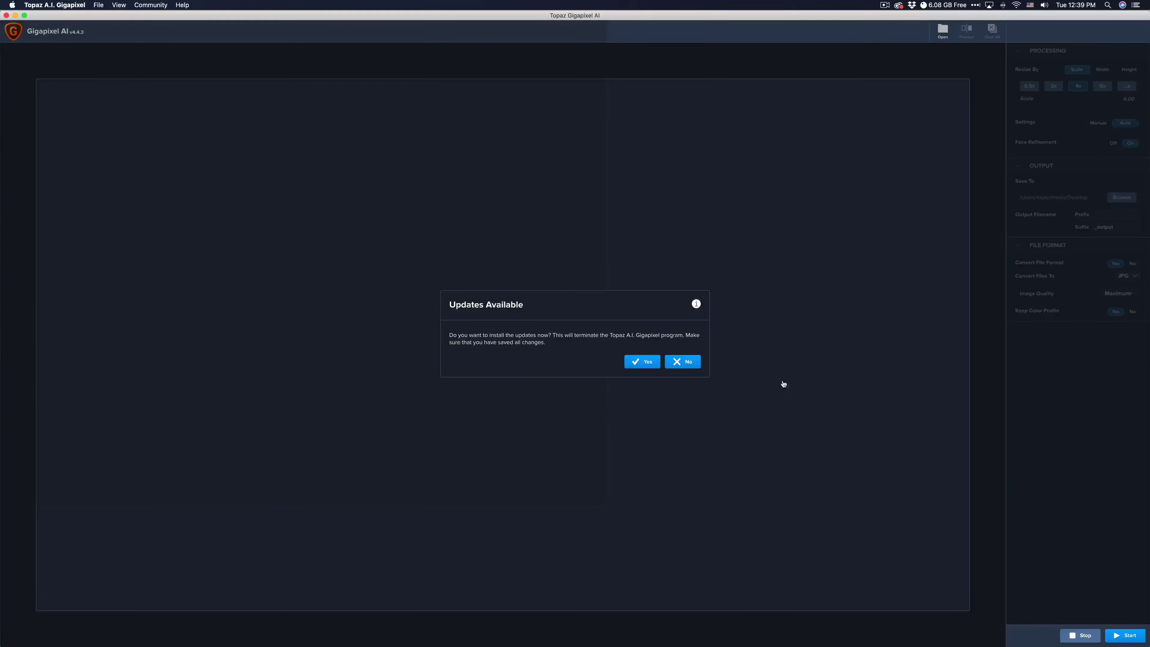
left_click(680, 358)
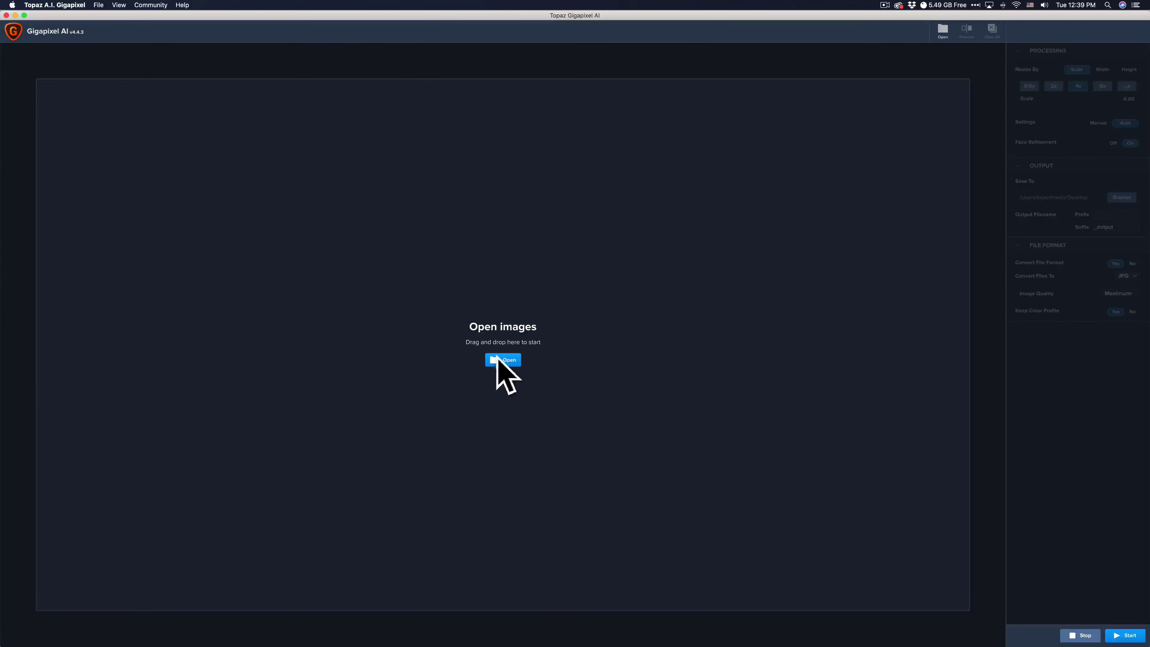
Load gaugan_output (19).jpg from Downloads and start the 4x JPG upscale to the Desktop.
left_click(498, 360)
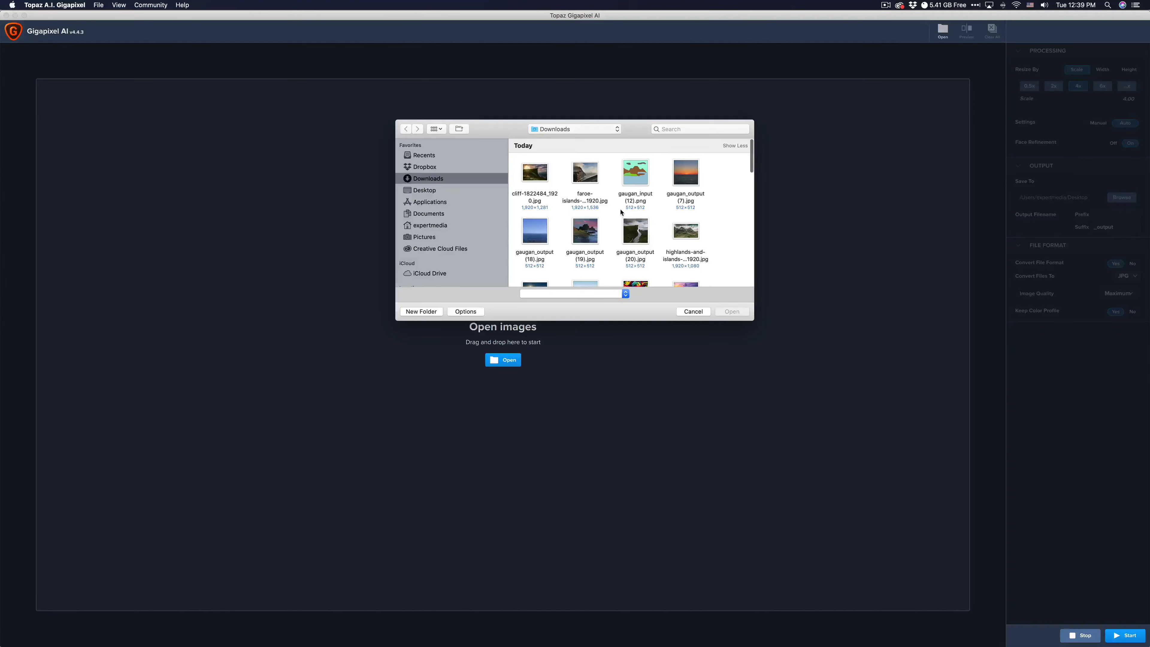
scroll(658, 212, "down", 2)
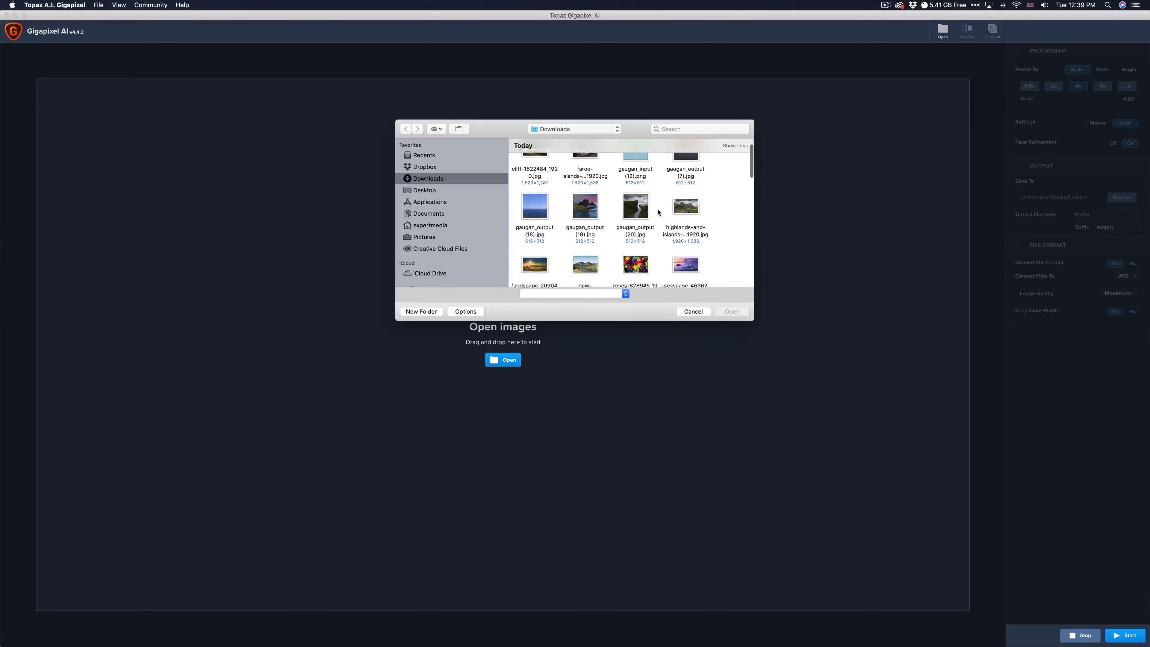
left_click(575, 203)
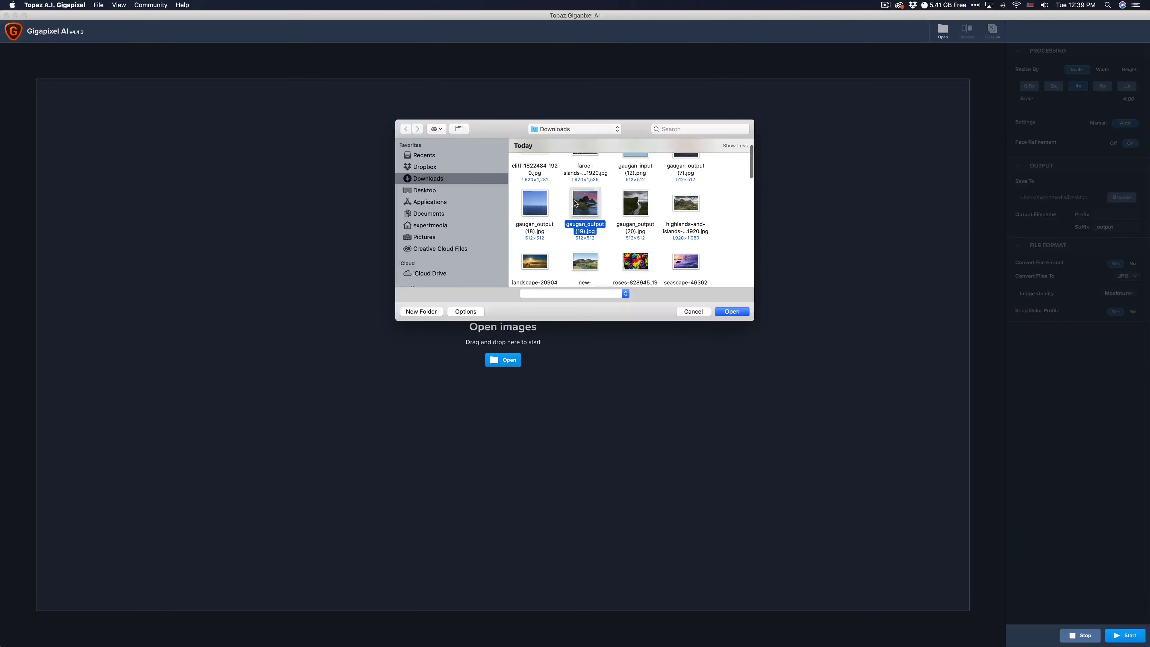
scroll(688, 237, "up", 2)
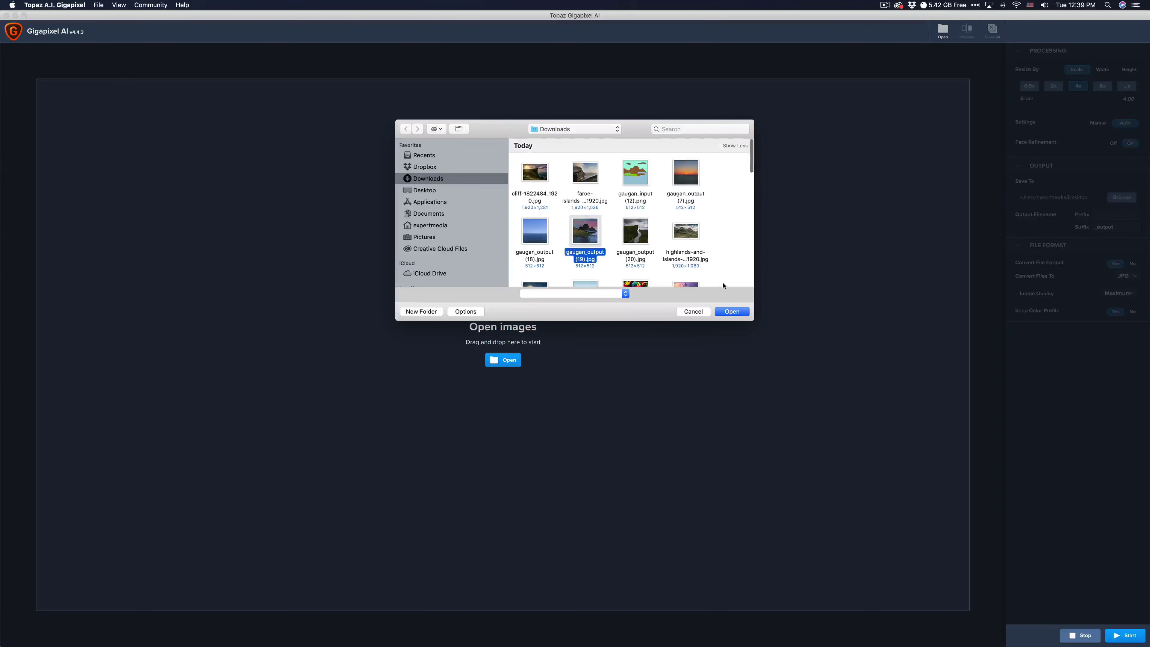
left_click(736, 314)
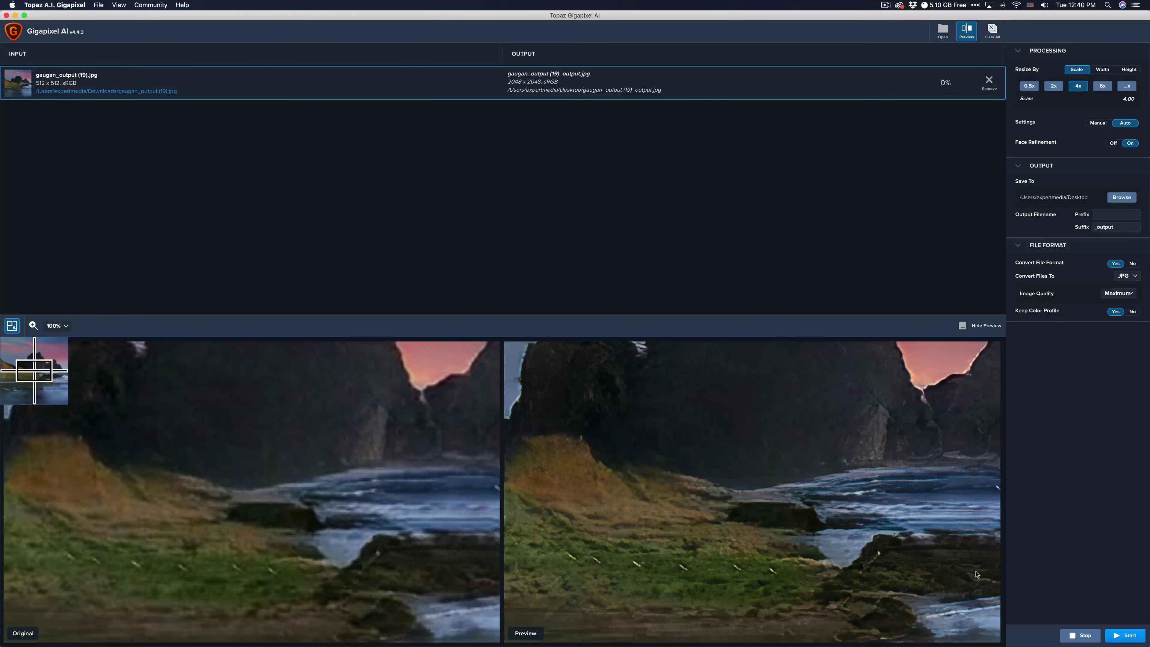
left_click(1121, 636)
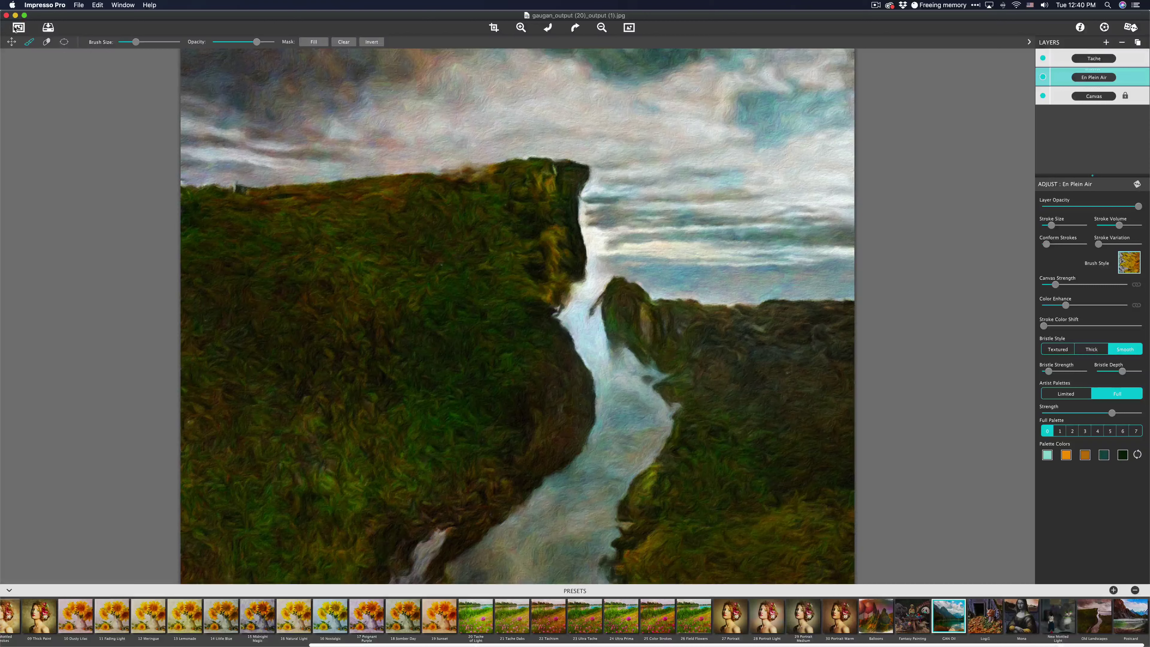
Open the upscaled seascape gaugan_output (19)_output (1).jpg and compare it with the original.
left_click(18, 28)
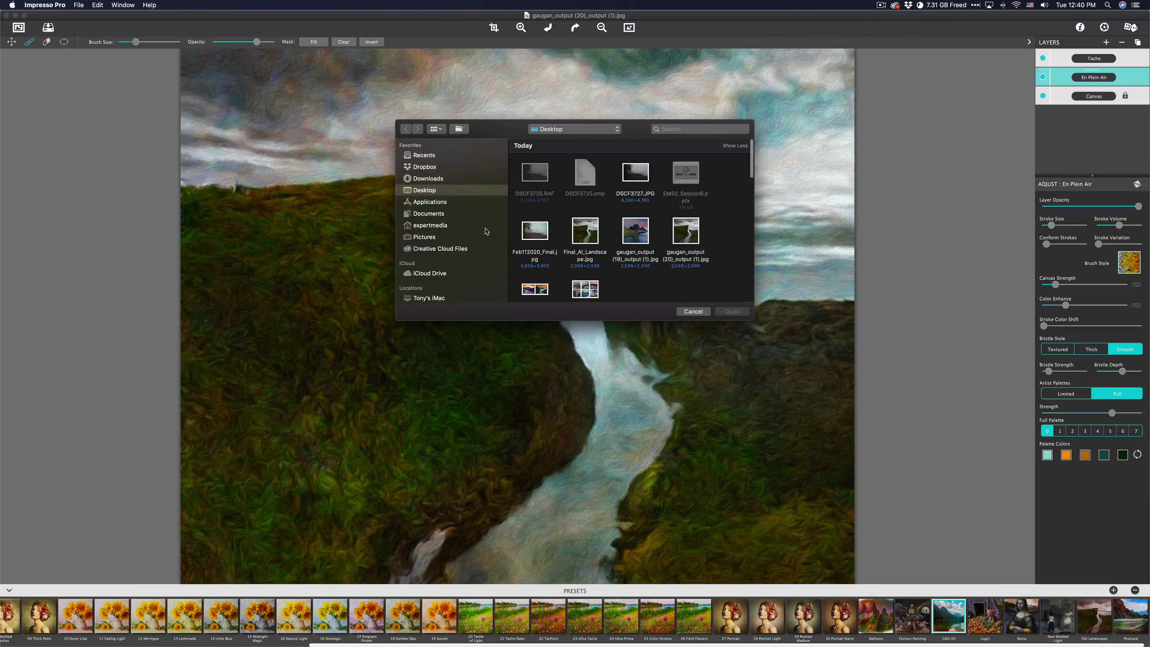
left_click(636, 242)
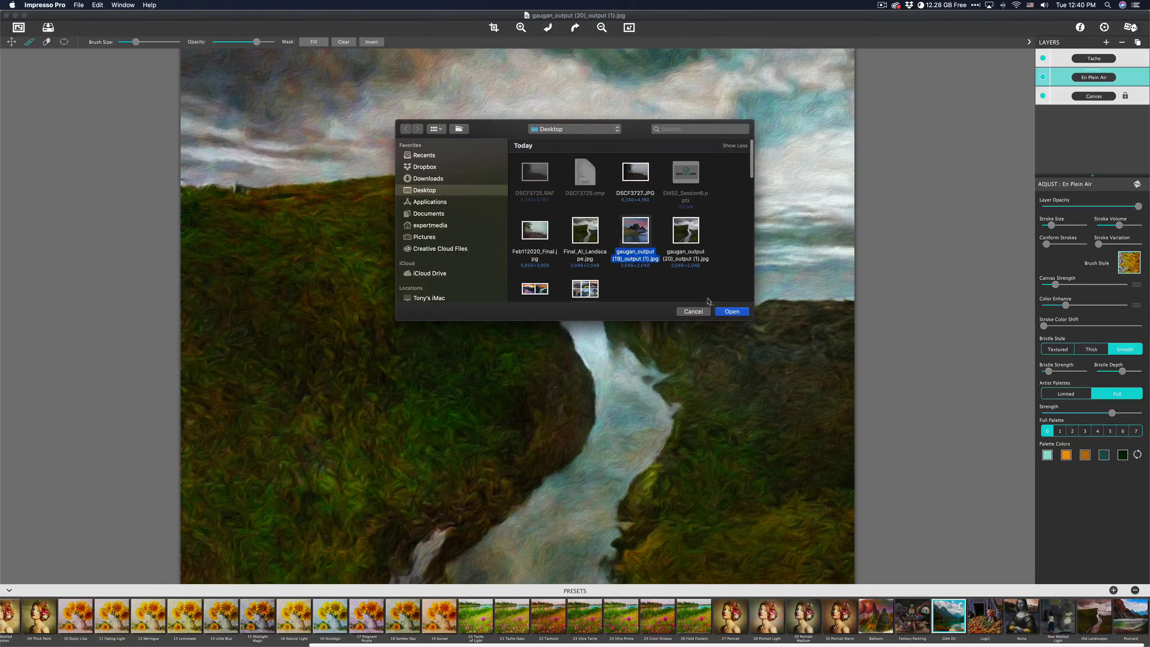
left_click(735, 315)
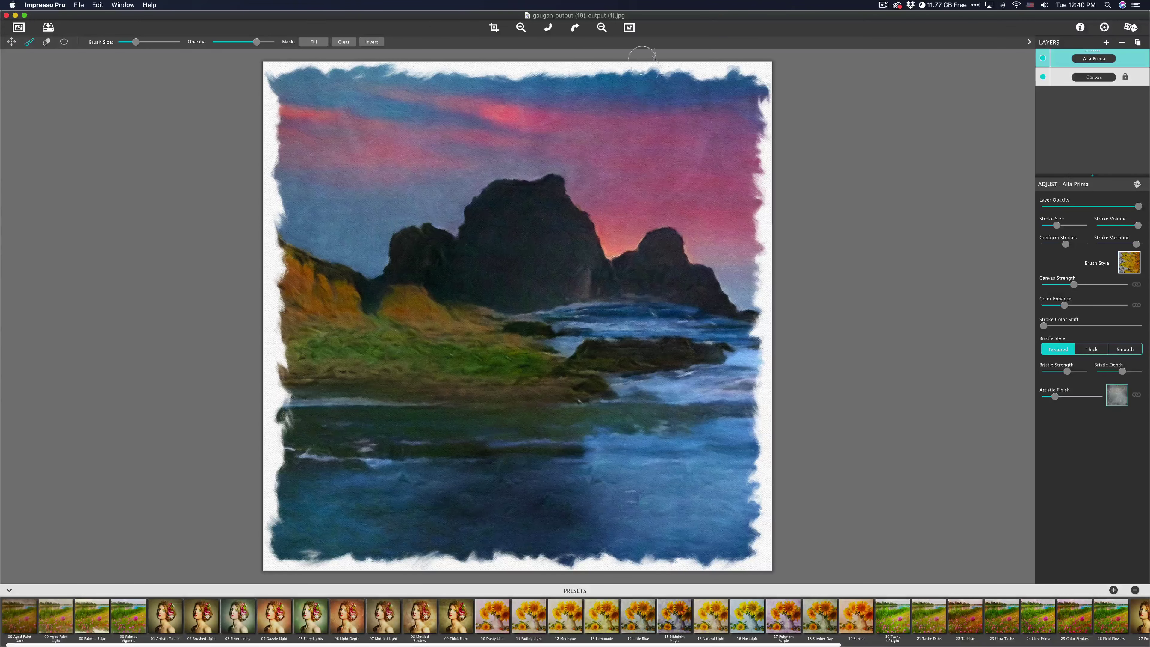
left_click(629, 29)
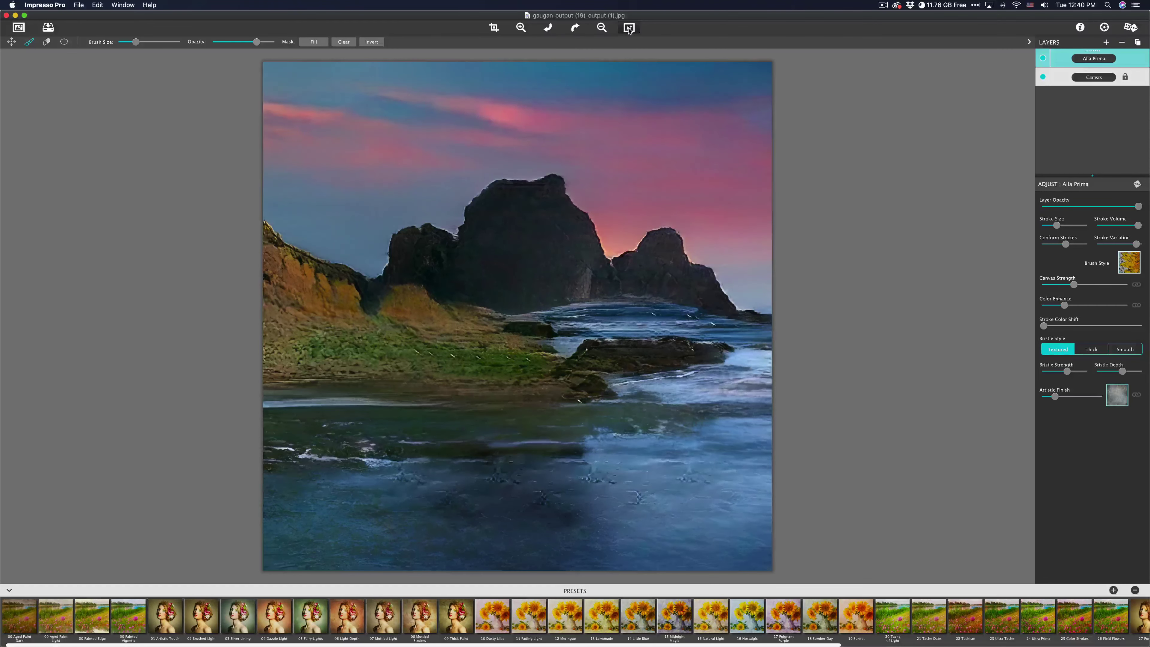
left_click(629, 28)
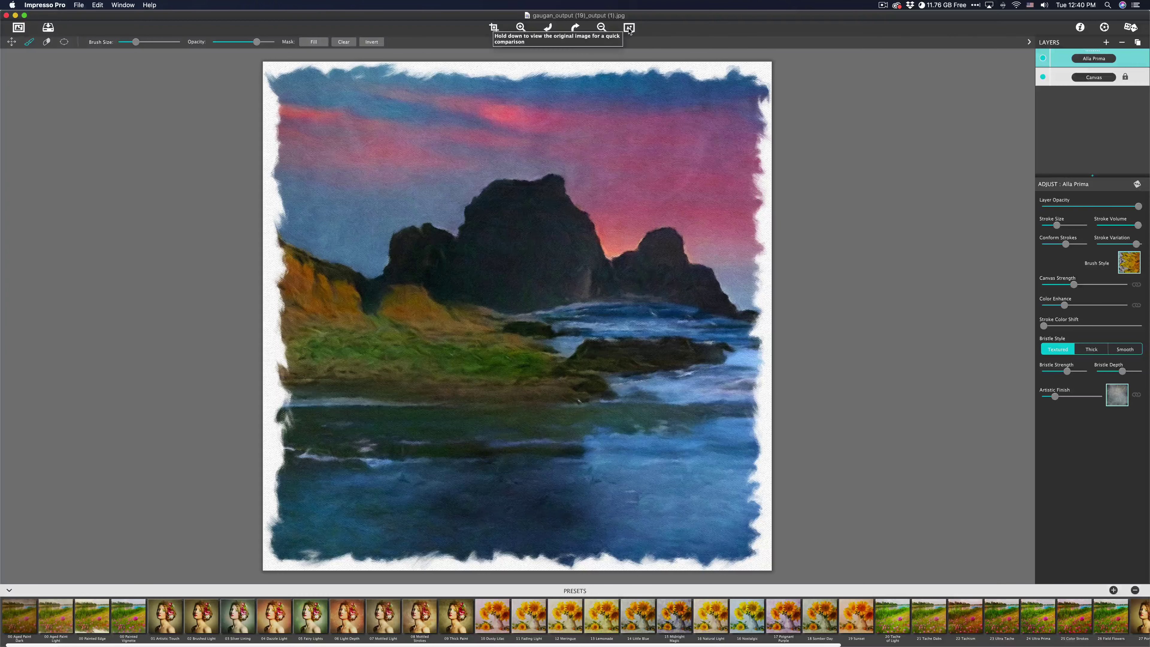
Try 24 Ultra Prima and 25 Color Strokes, settle on 18 Somber Day, and compare against the original.
left_click(1031, 620)
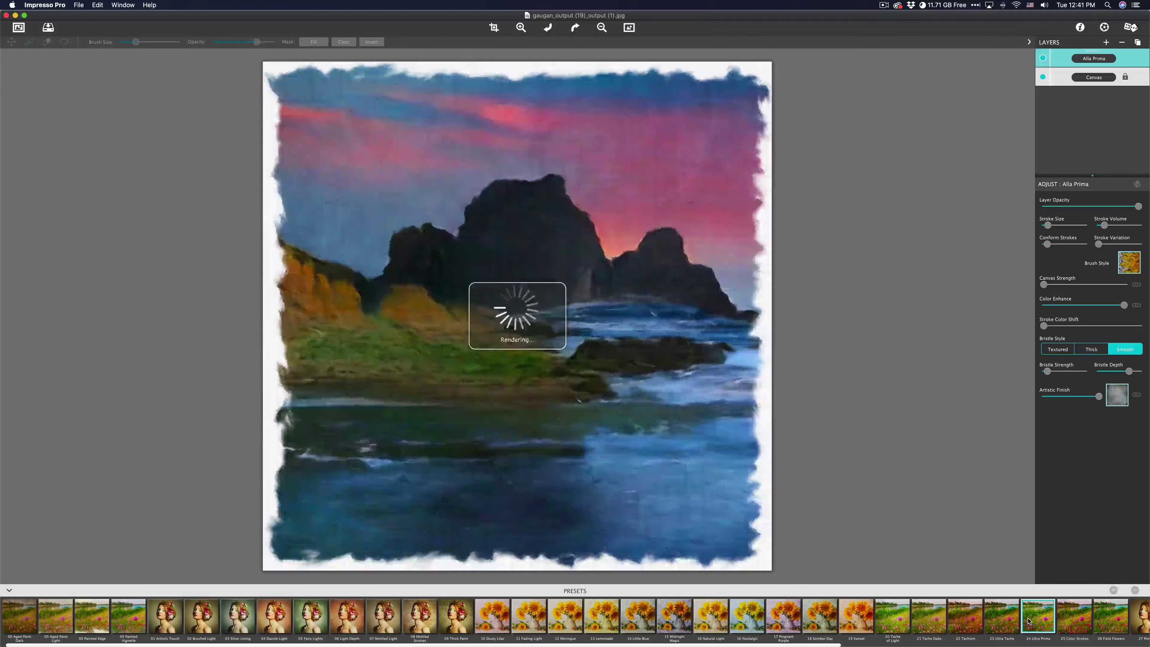
left_click(1068, 619)
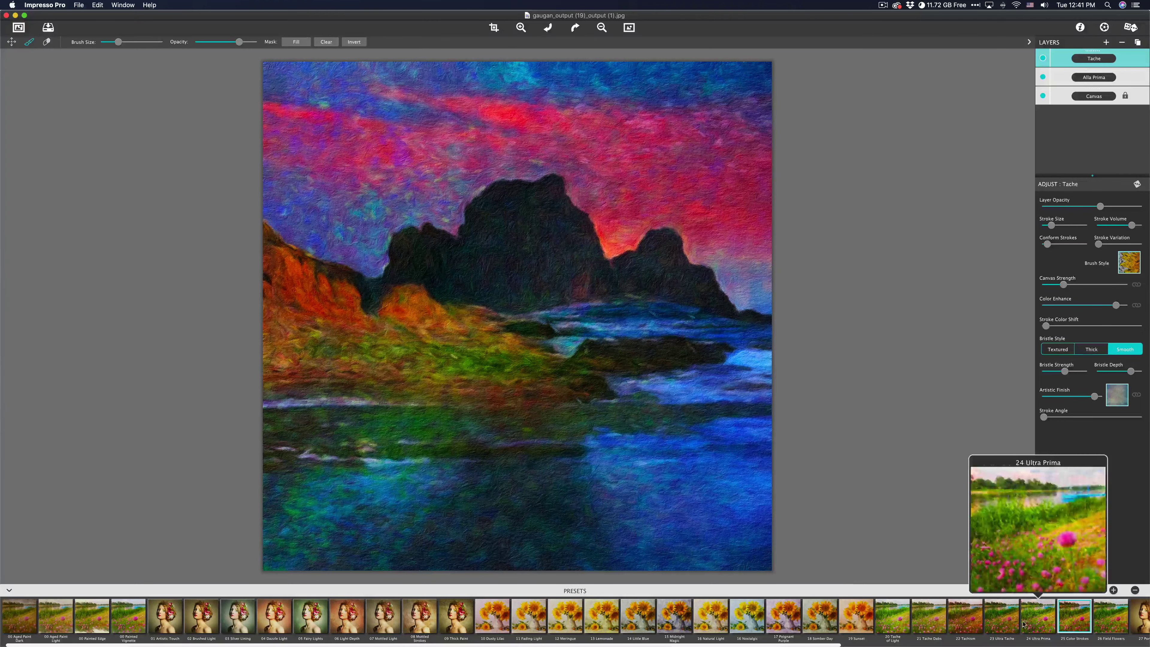
left_click(816, 621)
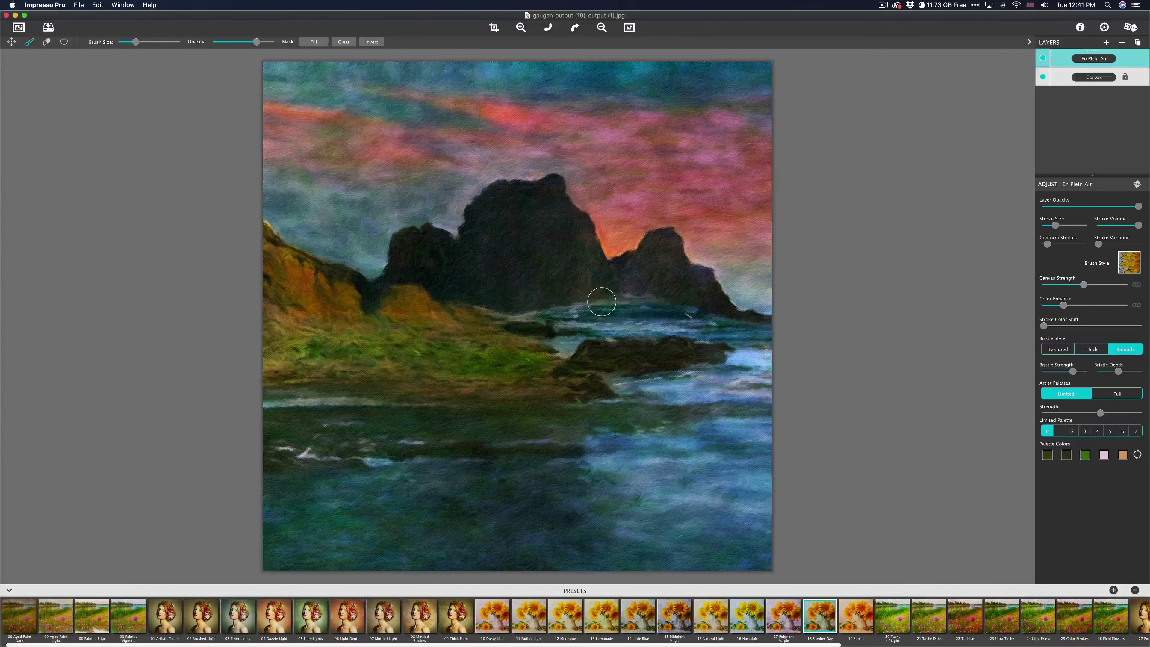
left_click(630, 27)
left_click(630, 28)
left_click(630, 28)
left_click(630, 27)
left_click(631, 28)
left_click(632, 29)
left_click(632, 28)
left_click(632, 28)
left_click(631, 29)
left_click(632, 28)
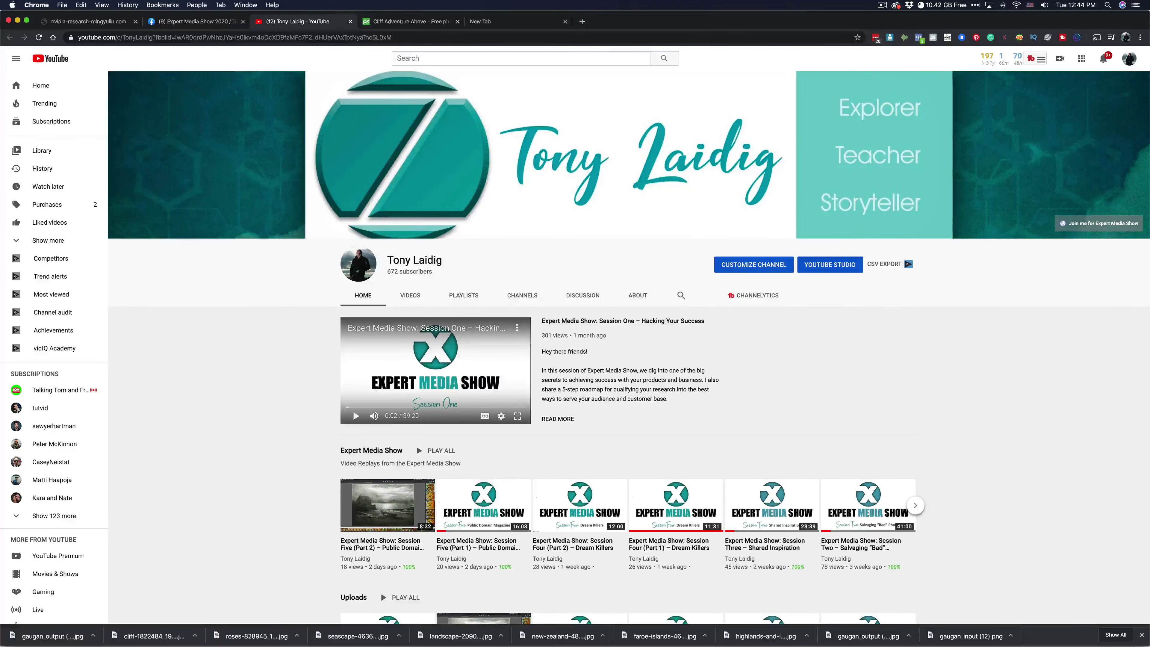
Open Chrome's Bookmarks list while on the YouTube channel home page.
left_click(162, 4)
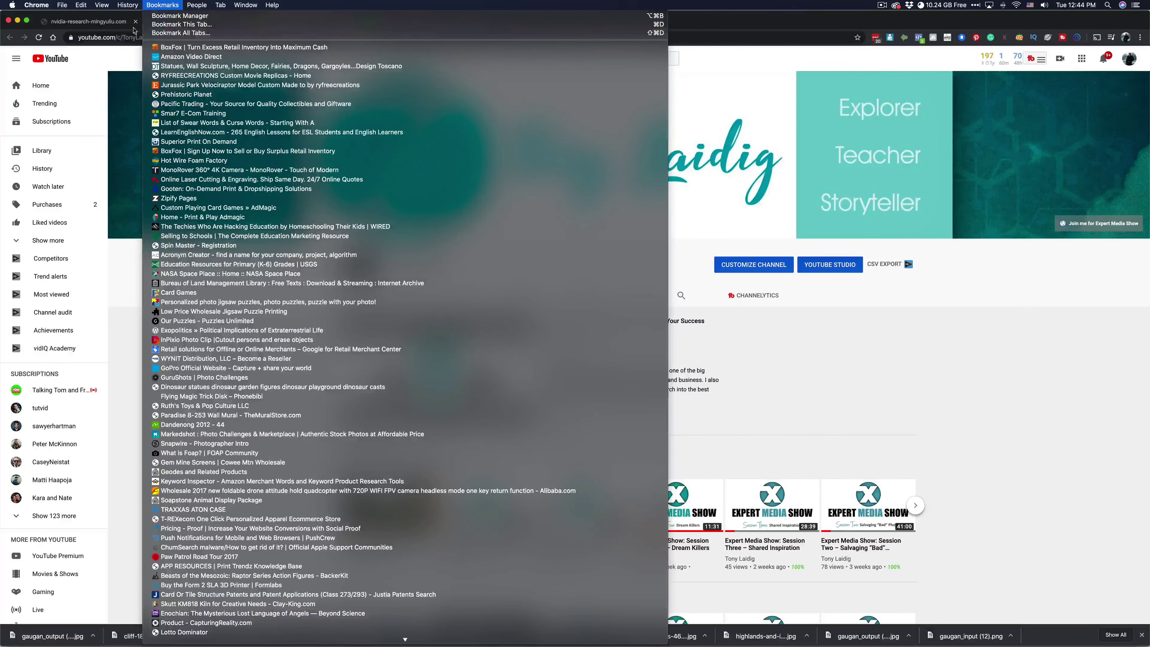
Dismiss the bookmarks, view the Expert Media Show 2020 group's pinned announcement and topic poll, then return to top.
left_click(113, 20)
left_click(194, 22)
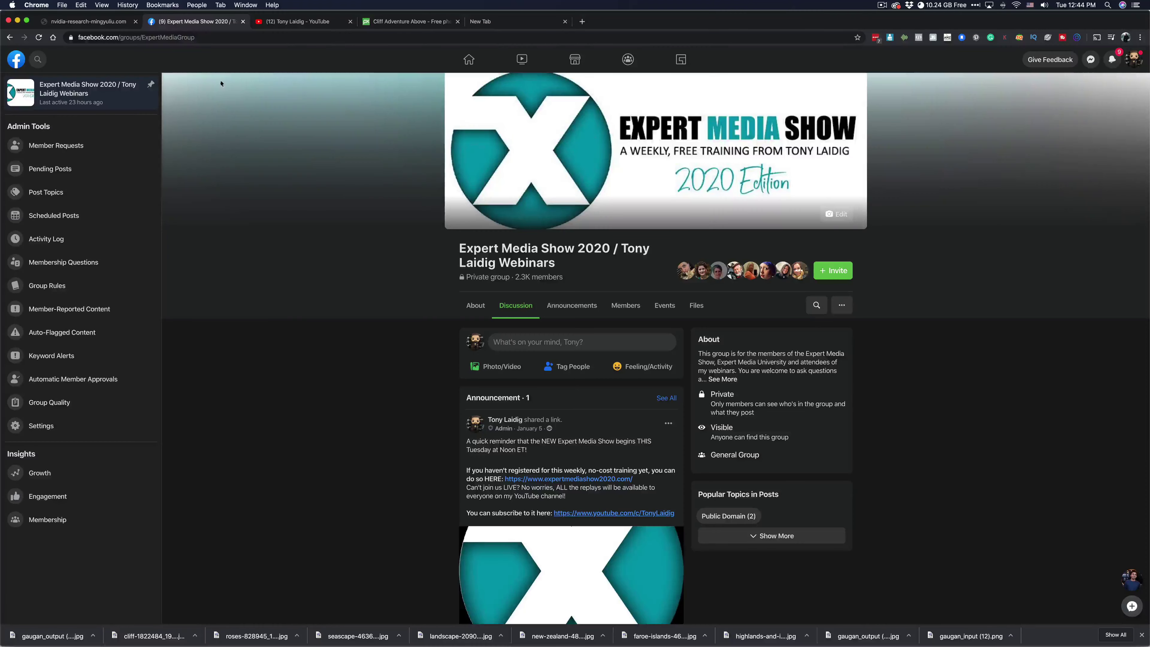
scroll(578, 330, "down", 5)
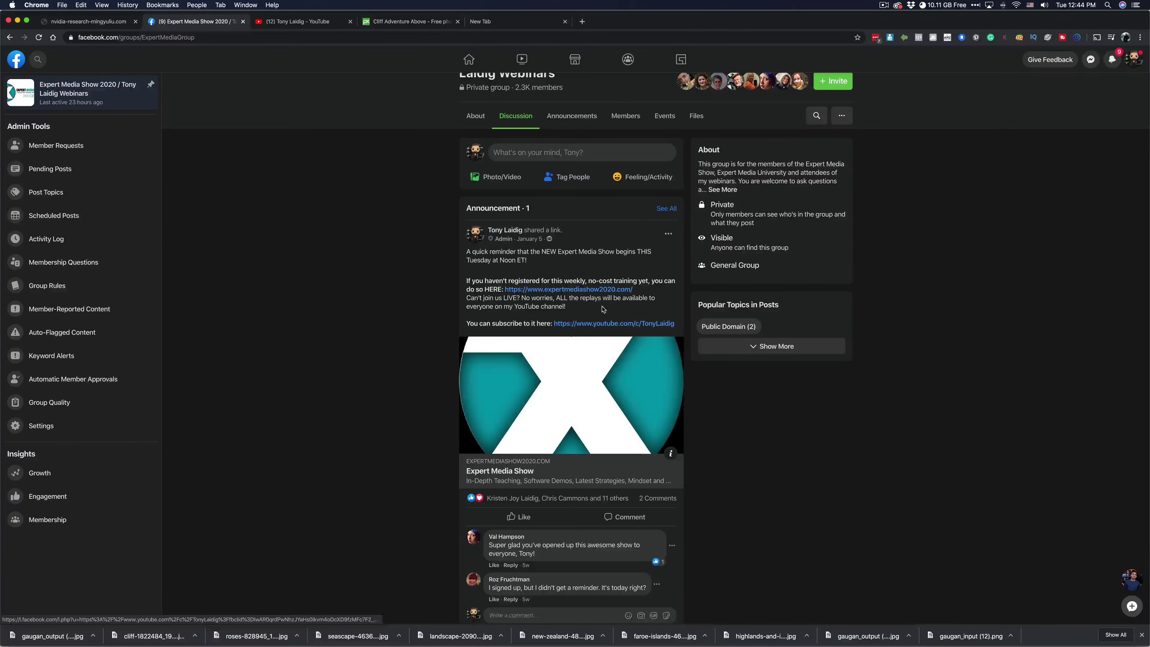
scroll(602, 311, "down", 8)
scroll(603, 311, "down", 5)
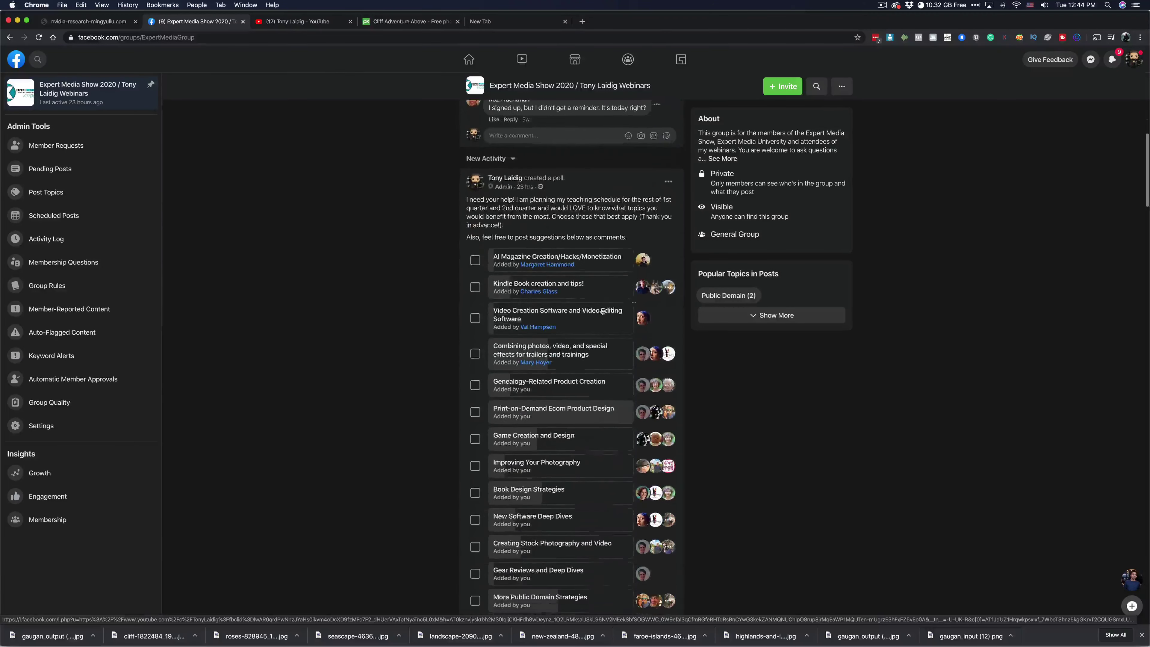
scroll(603, 283, "down", 1)
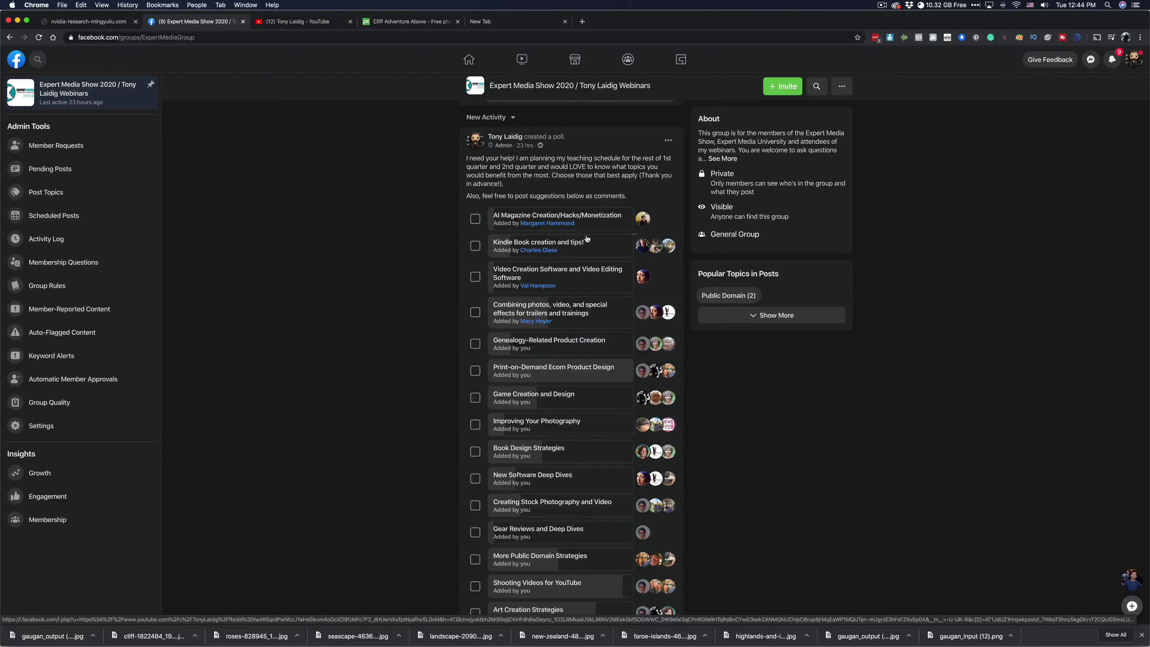
scroll(587, 240, "down", 4)
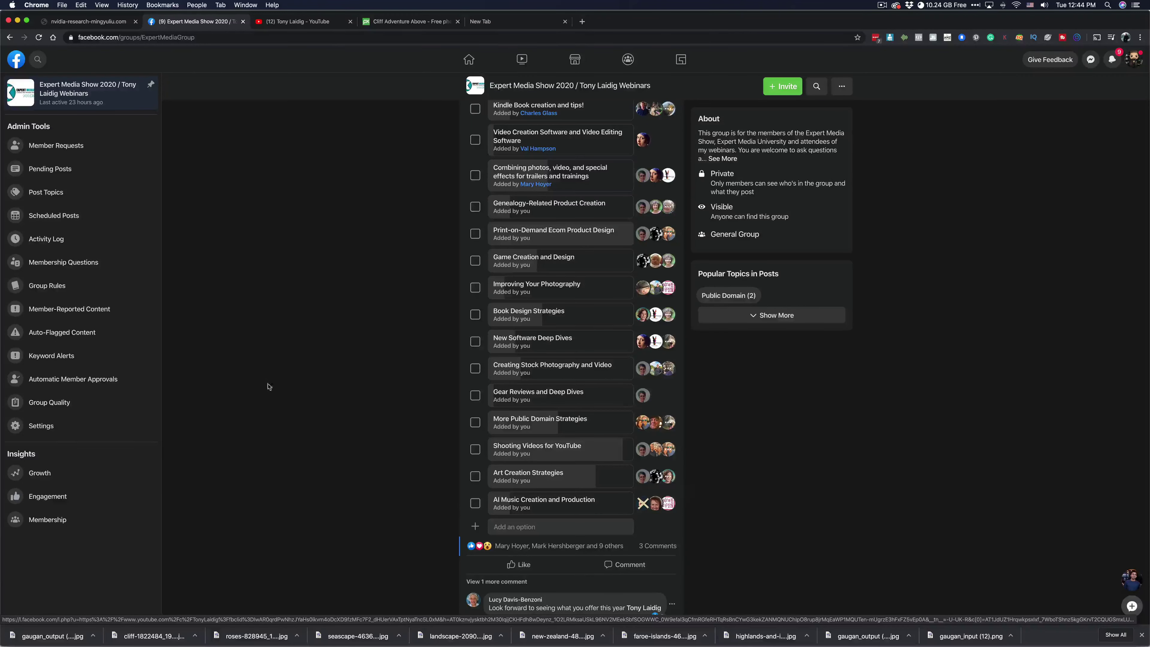
scroll(308, 334, "up", 15)
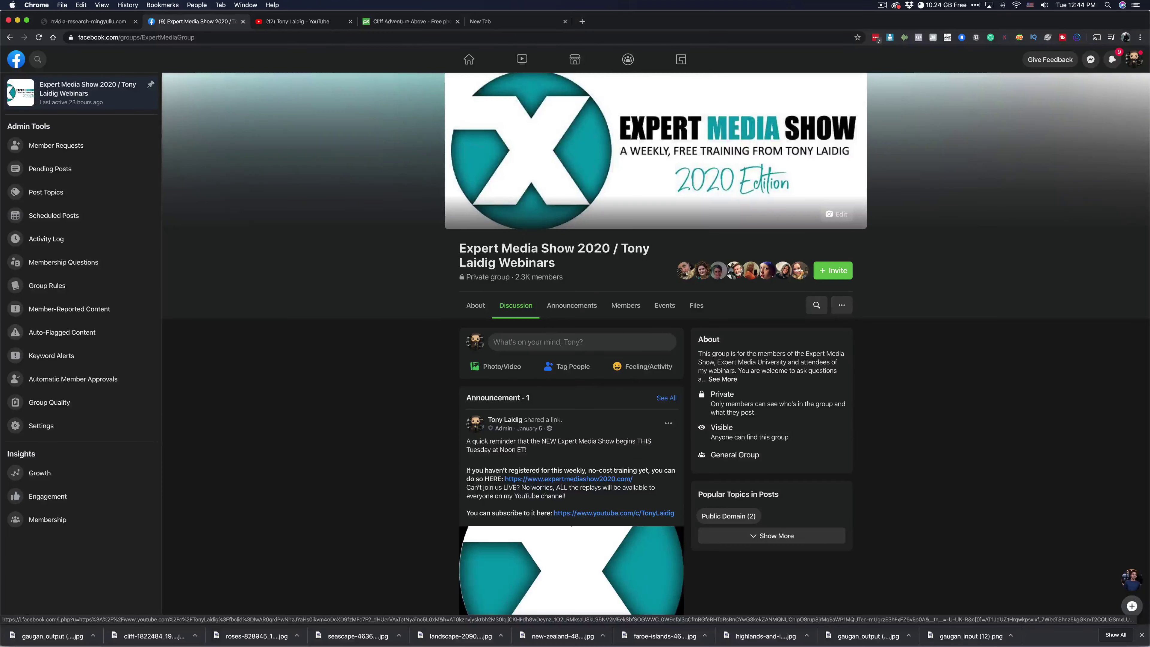